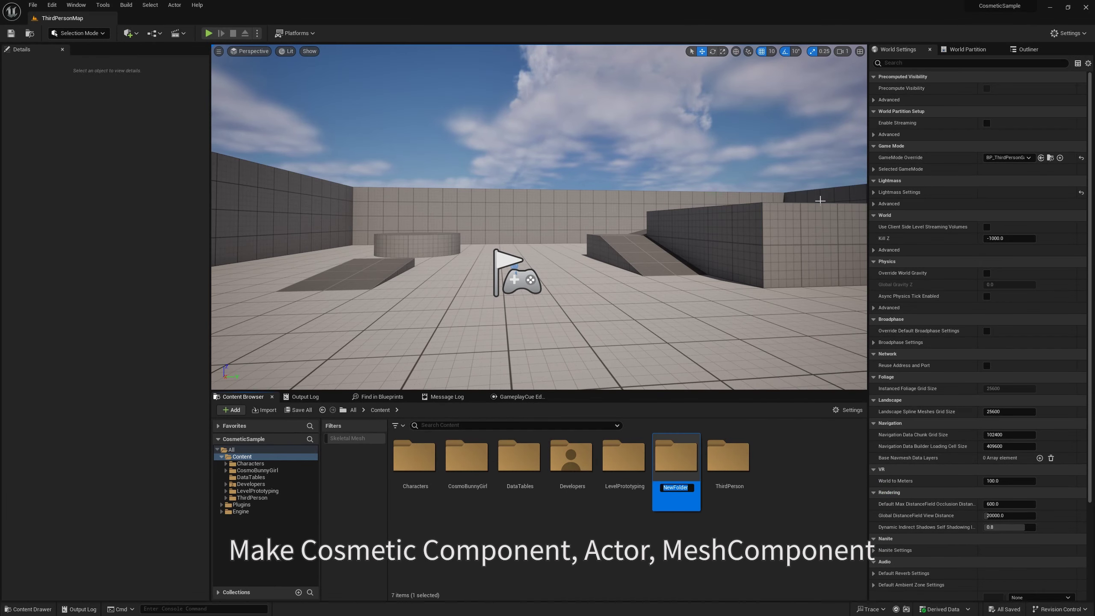
- Name the new folder 'Blueprints' and open it
type("Blueprints")
key("Return")
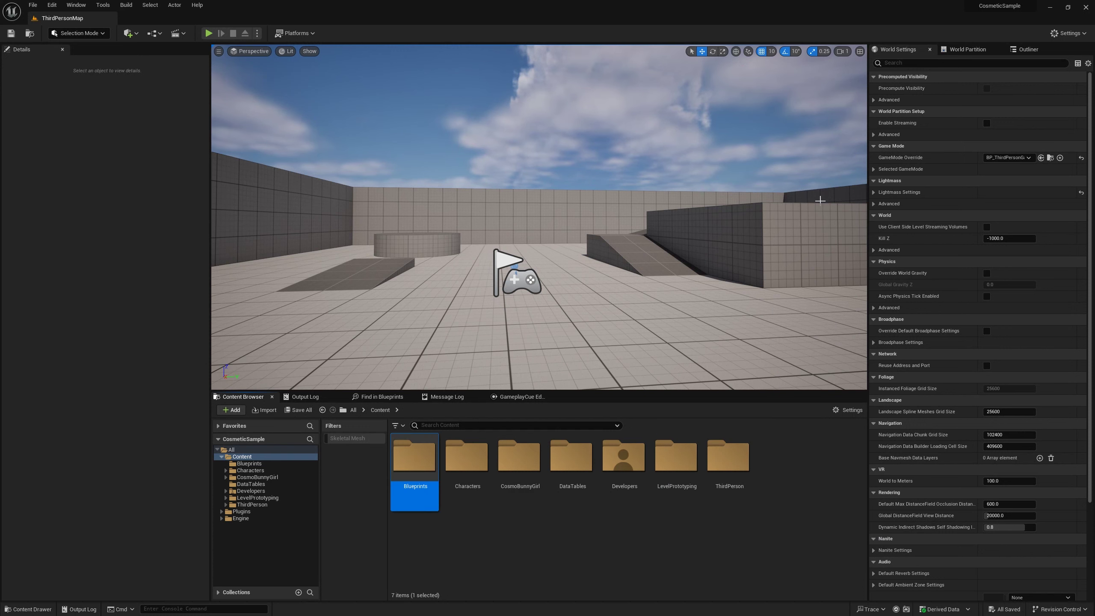
double_click(433, 467)
- Create a Blueprint Class with parent CosmeticSkeletalMeshComponent named BPDA_CosmeticMeshComponent
right_click(548, 488)
mouse_move(569, 340)
left_click(601, 236)
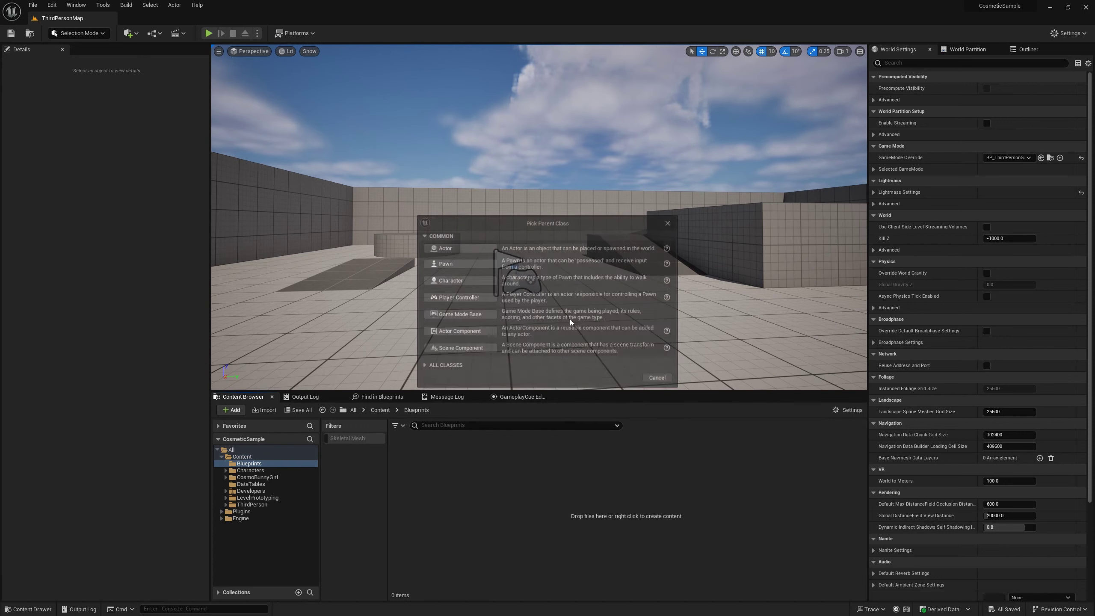
left_click(446, 368)
type("cosmeticsk")
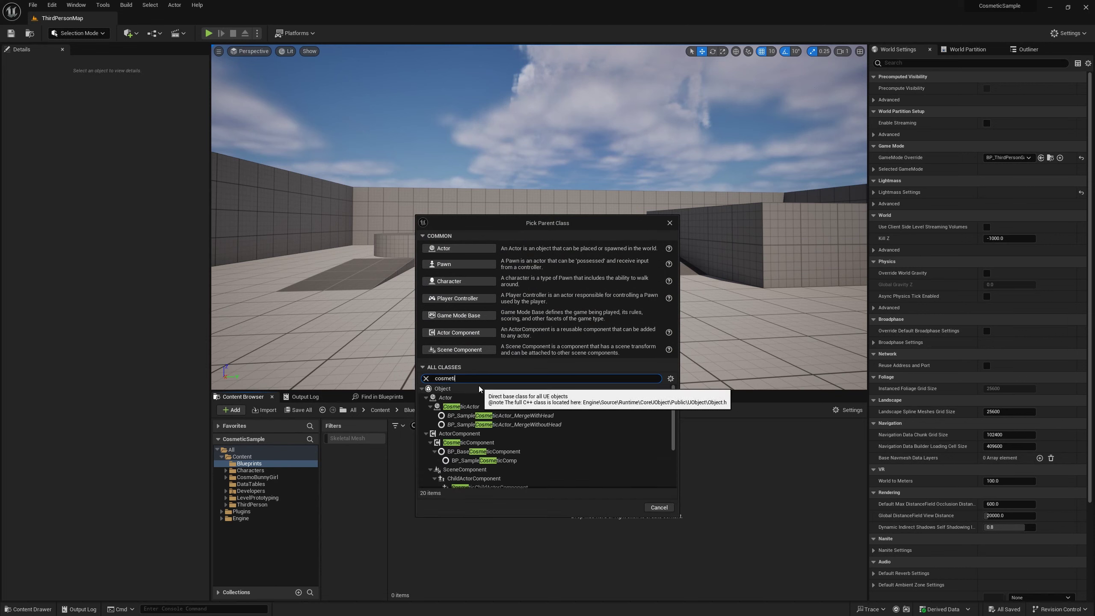
type("el")
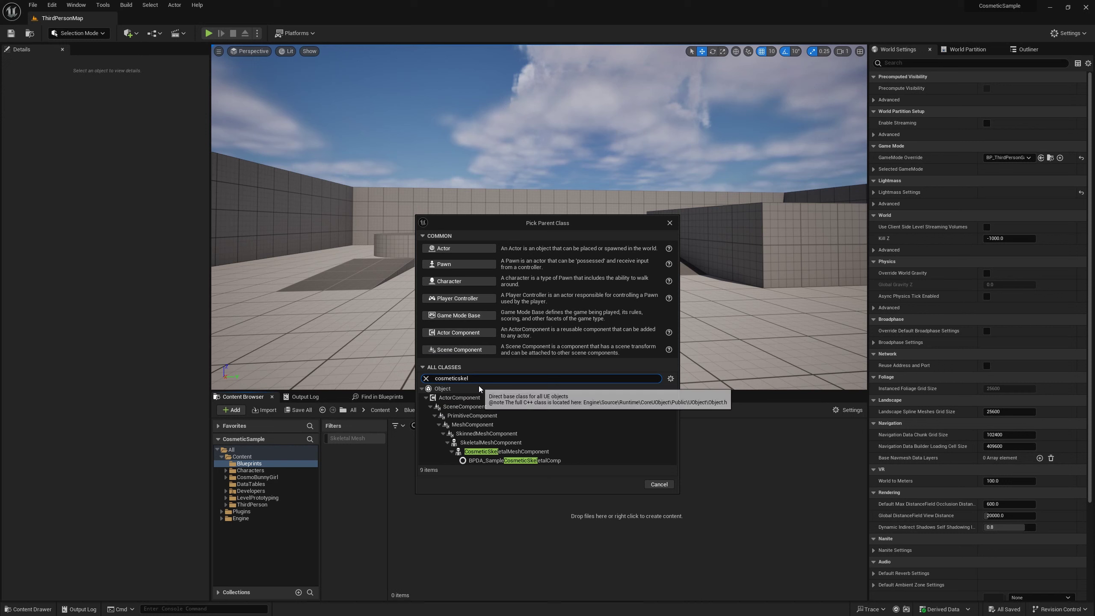
left_click(540, 454)
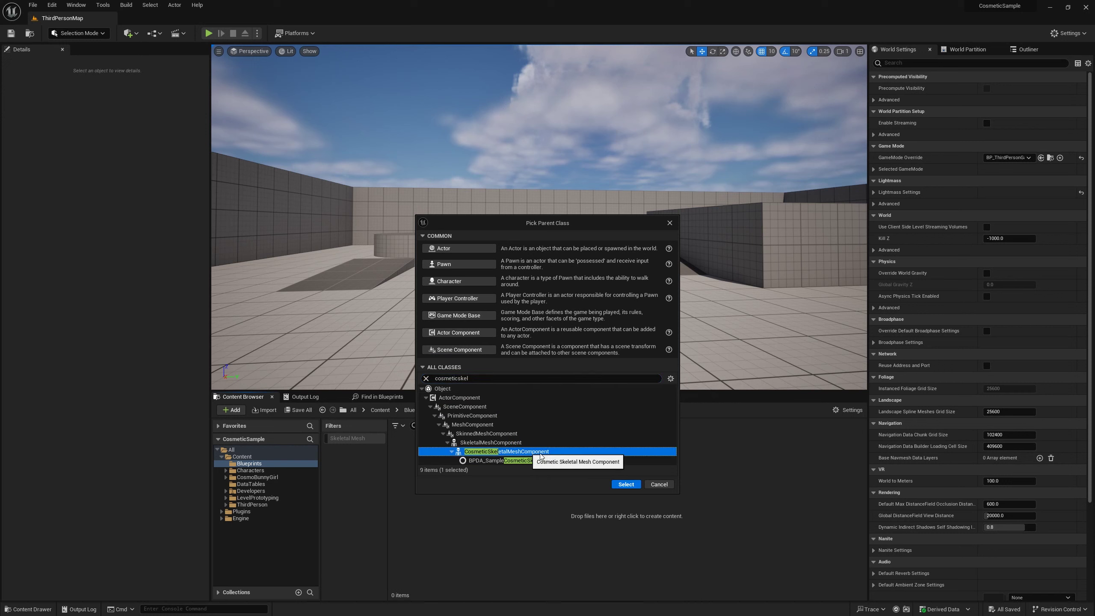
left_click(626, 484)
type("BPDA_Cosme")
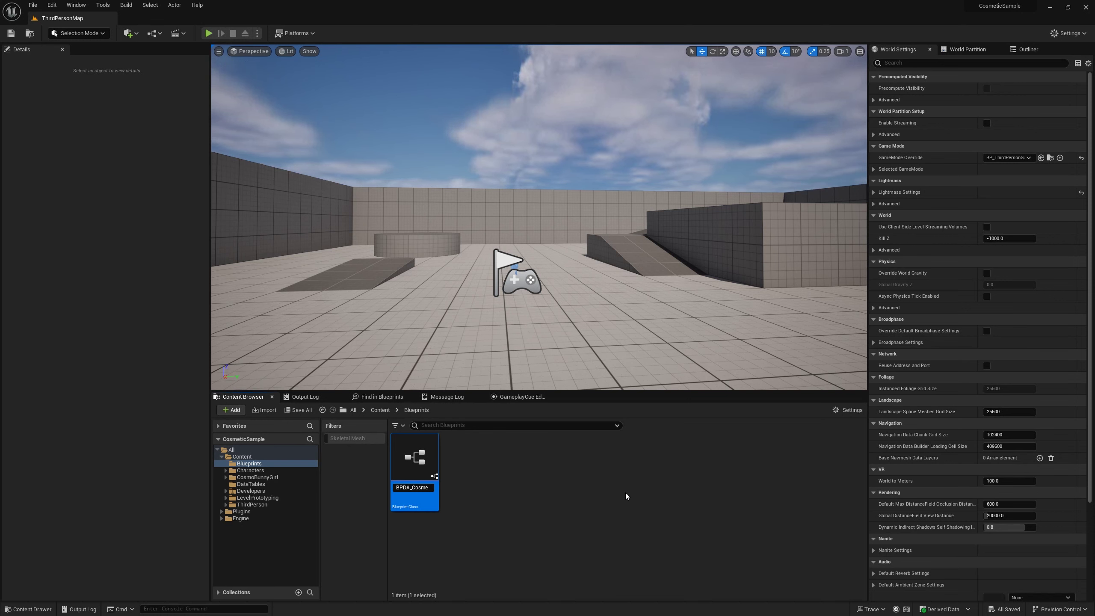
type("c")
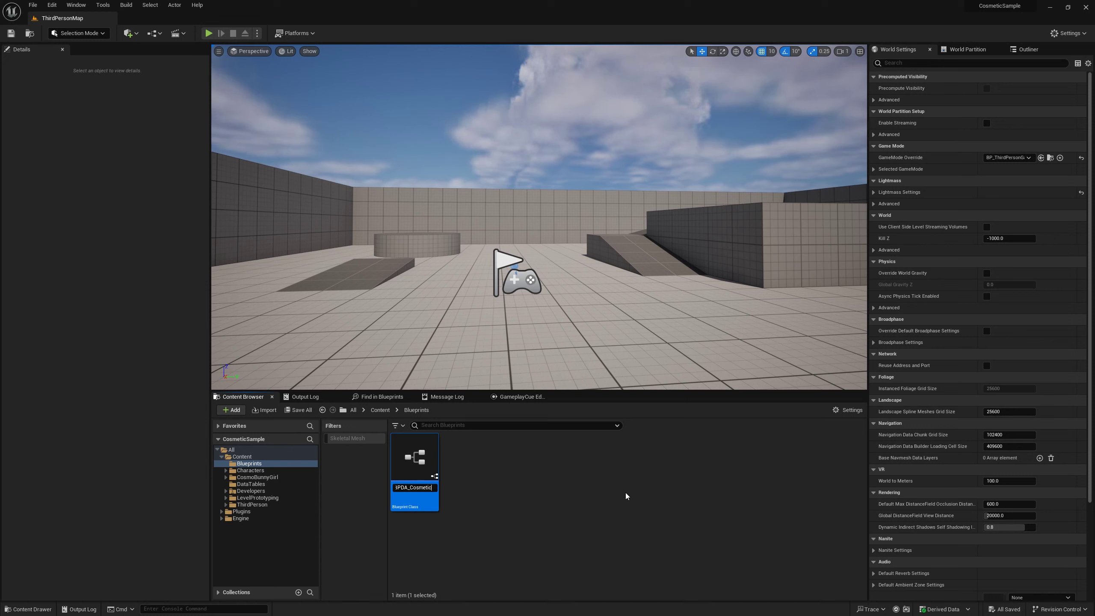
type("eshComponent")
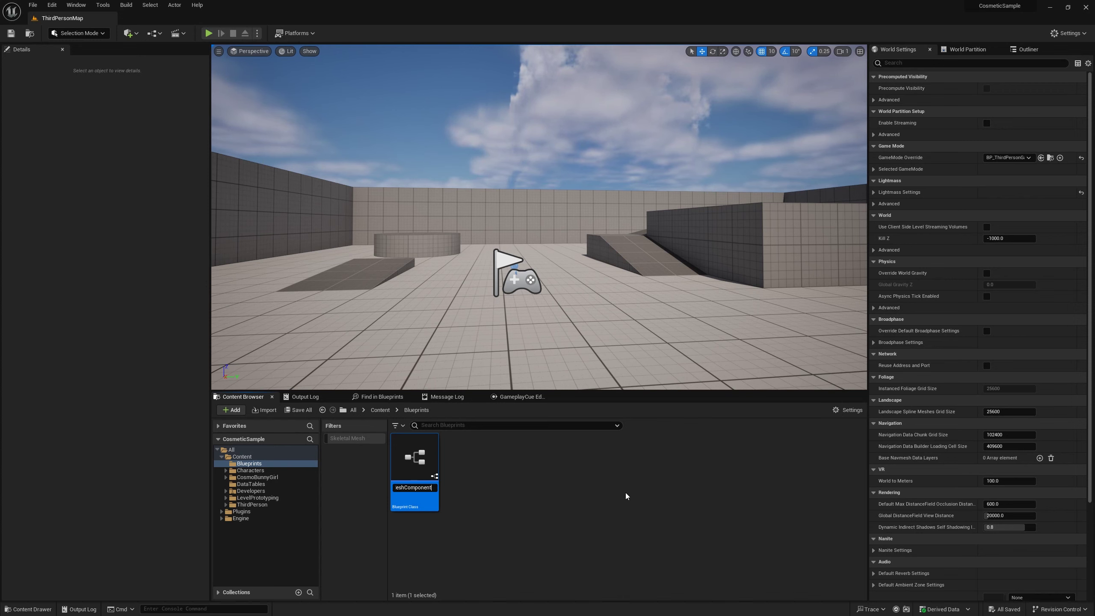
key("Return")
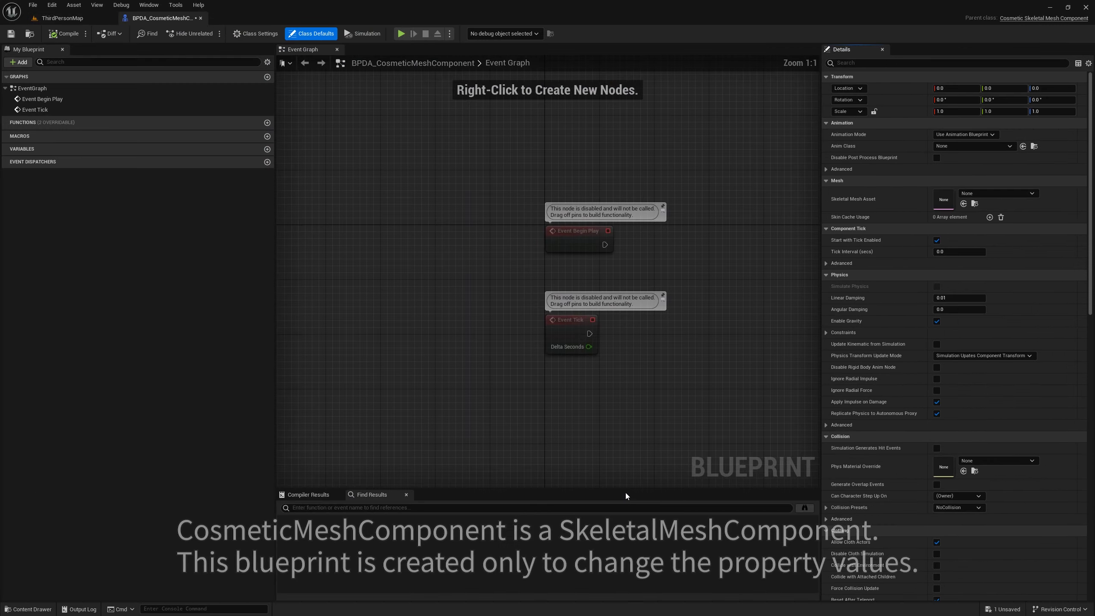
- Save BPDA_CosmeticMeshComponent and close its Blueprint editor
left_click(63, 33)
left_click(12, 34)
scroll(971, 366, "down", 5)
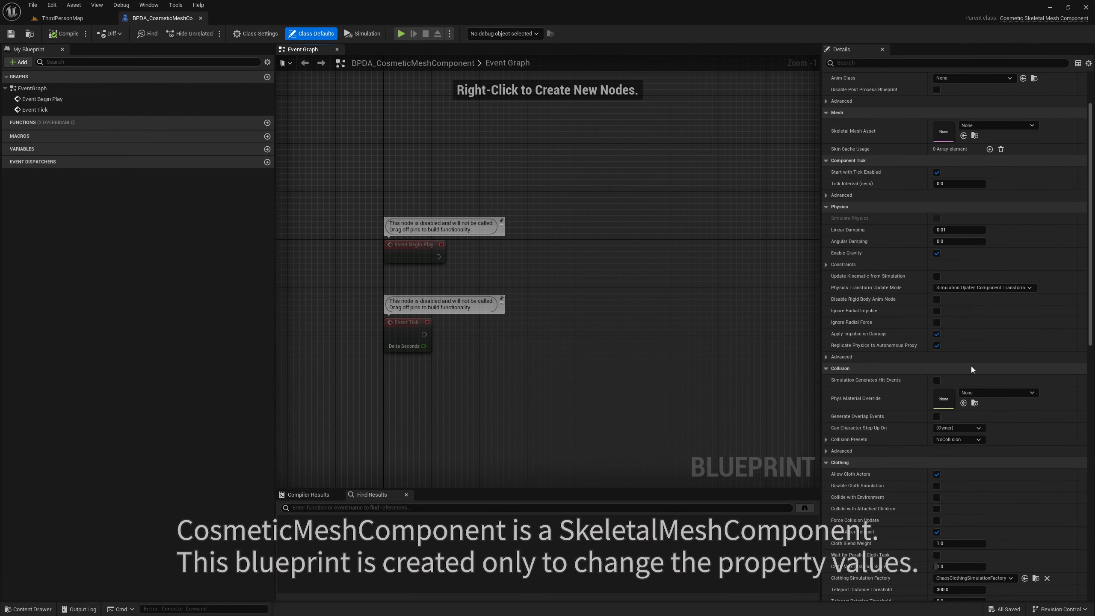
left_click(201, 19)
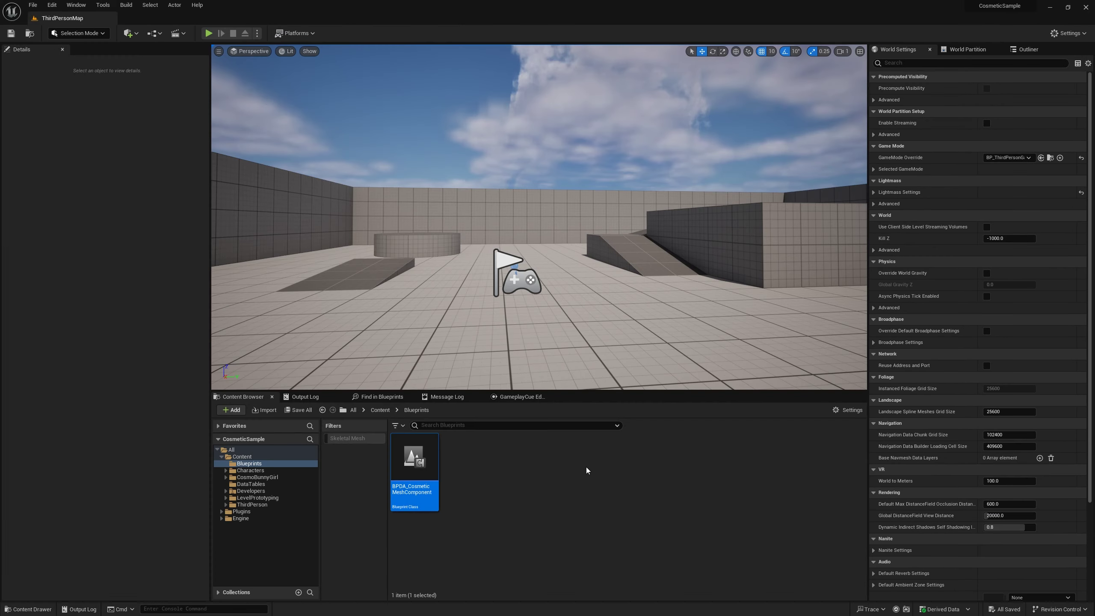
right_click(479, 462)
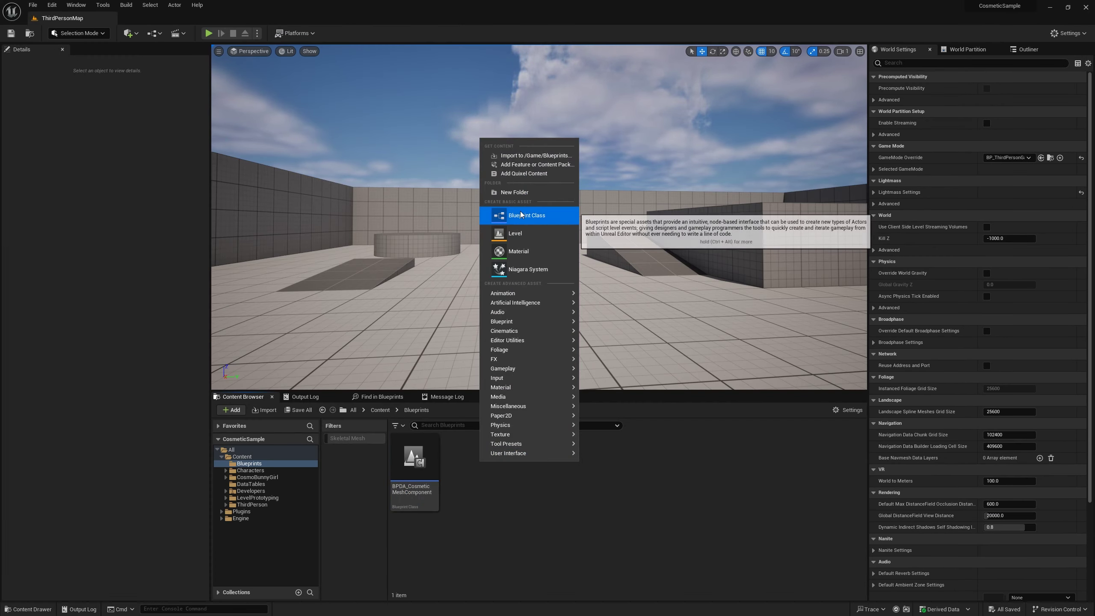
- Create a Blueprint Class from BP_BaseCosmeticComponent, named BP_CosmeticComponent
left_click(523, 214)
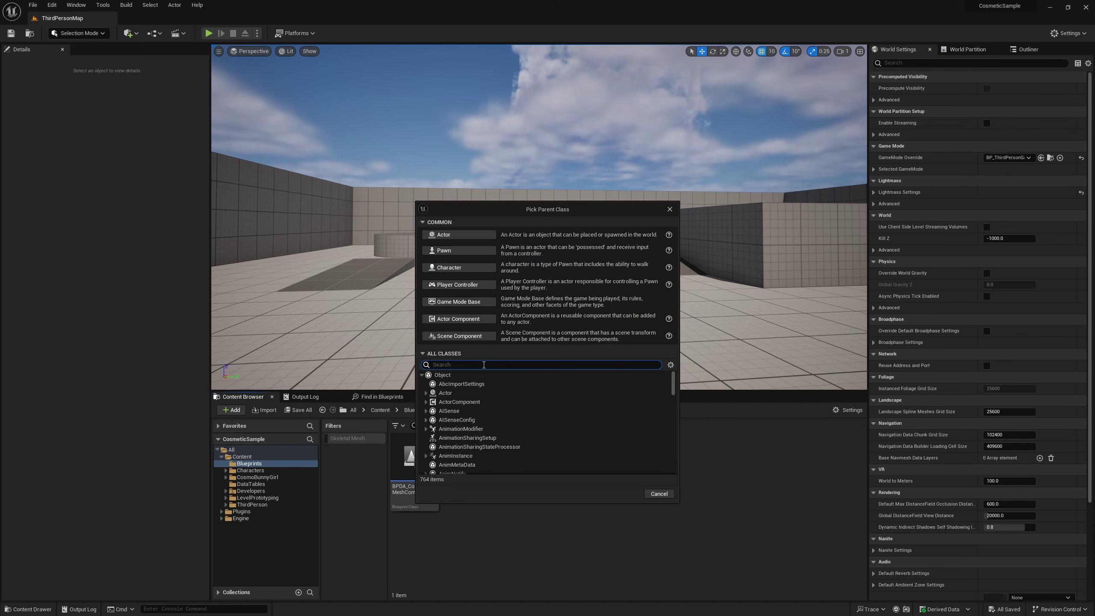
type("cosmetic")
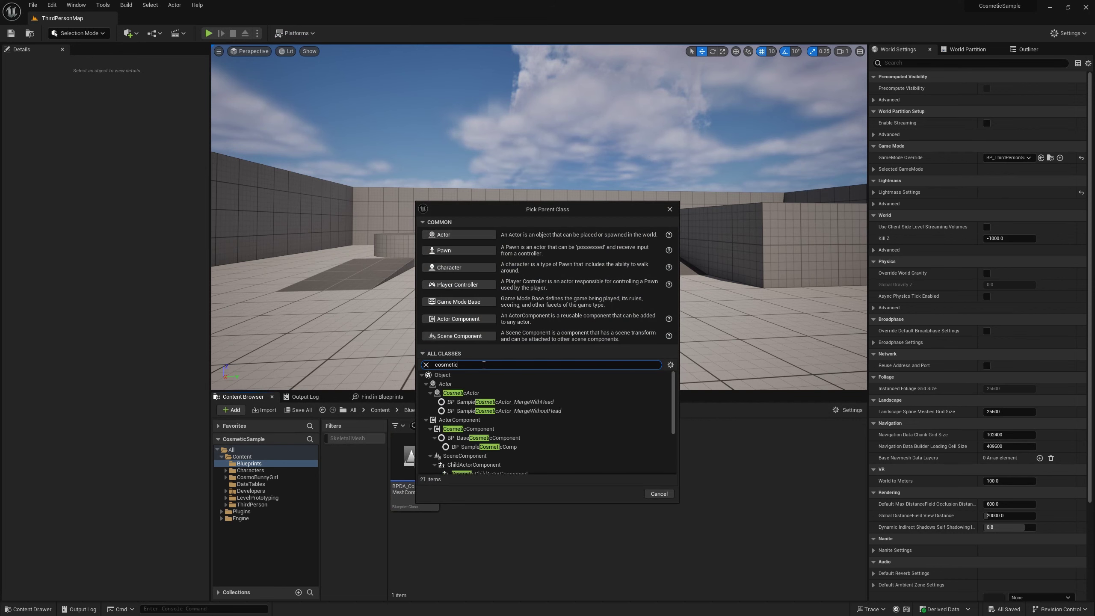
left_click(500, 428)
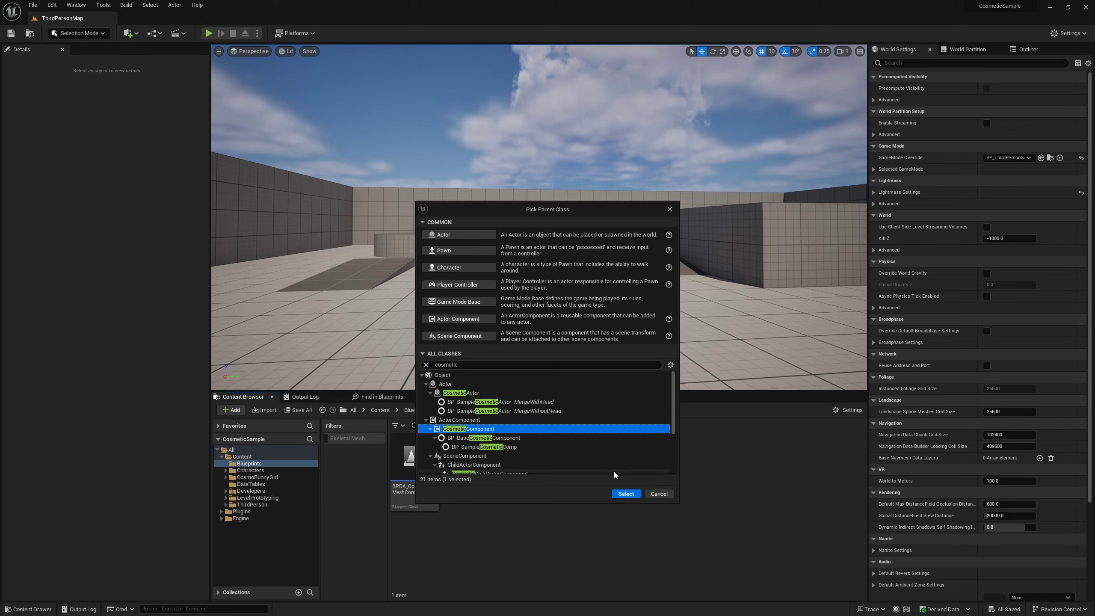
left_click(483, 438)
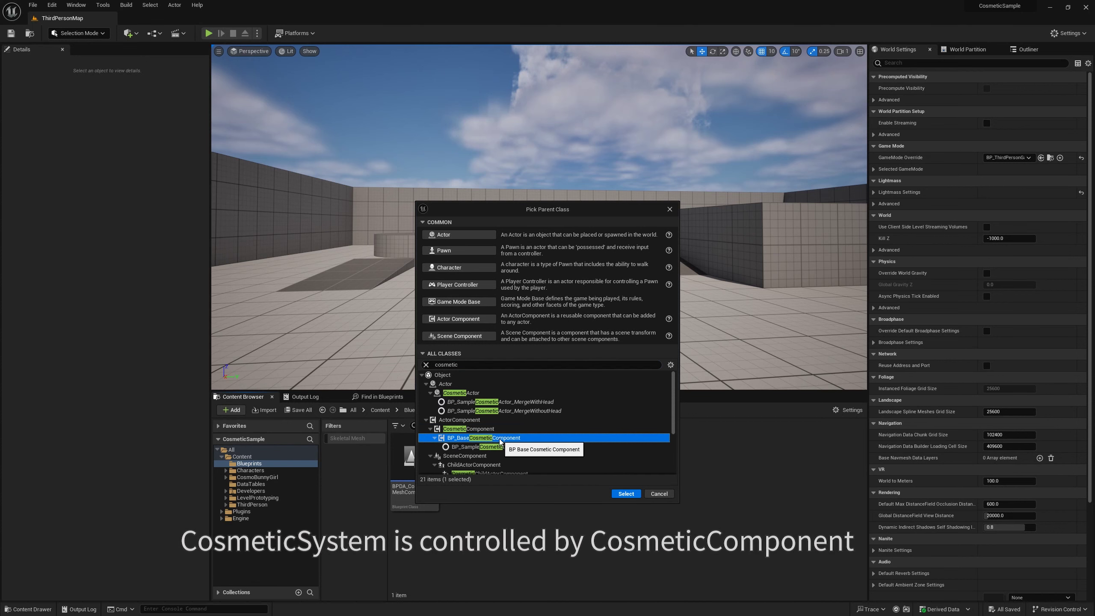
left_click(626, 494)
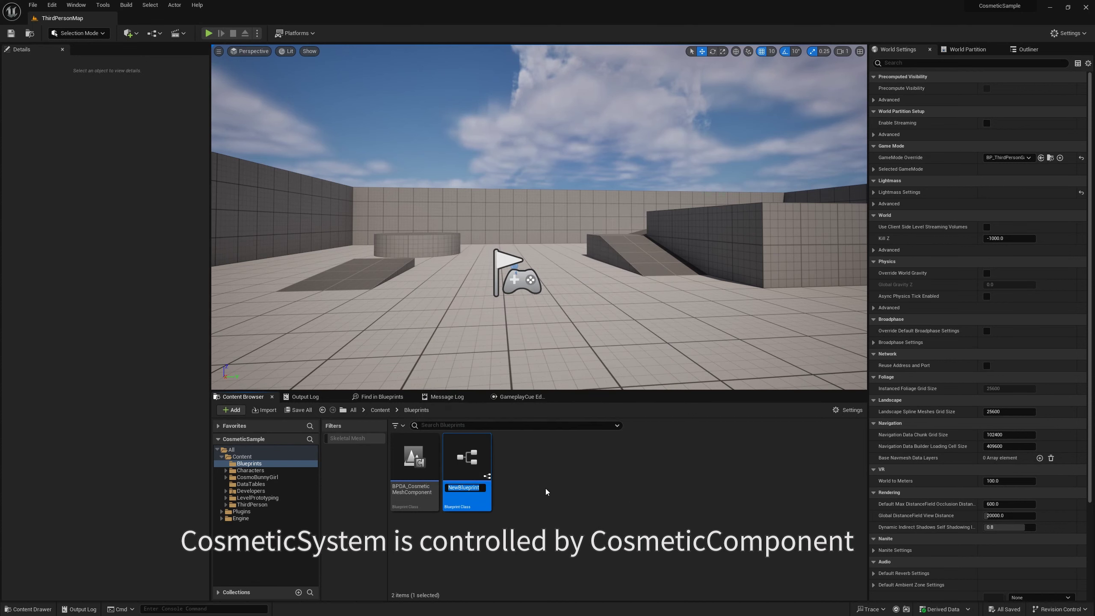
type("BP_")
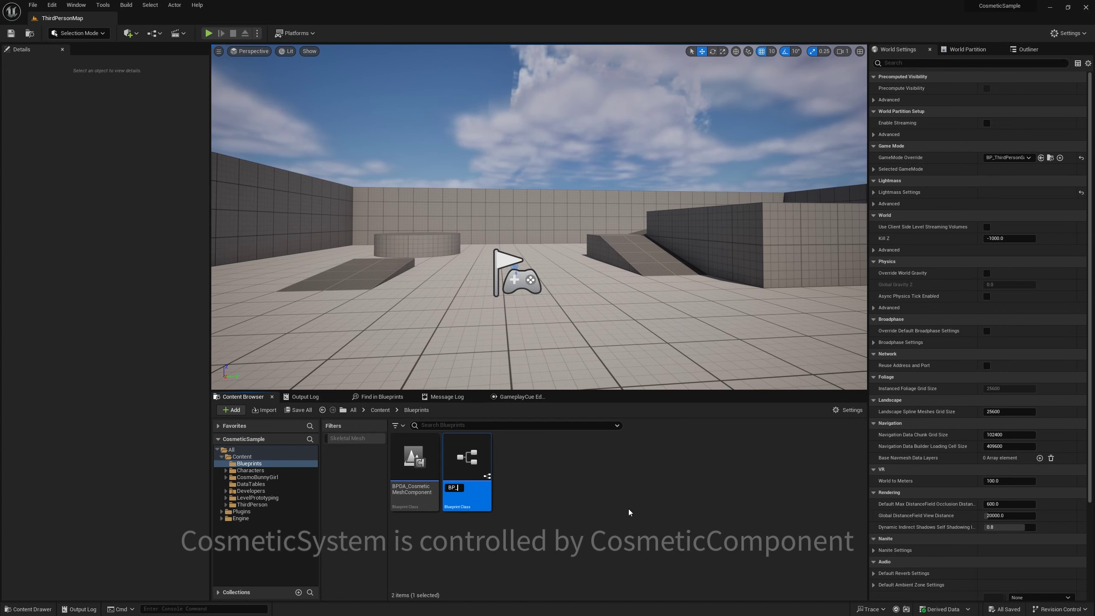
type("Cosmetic")
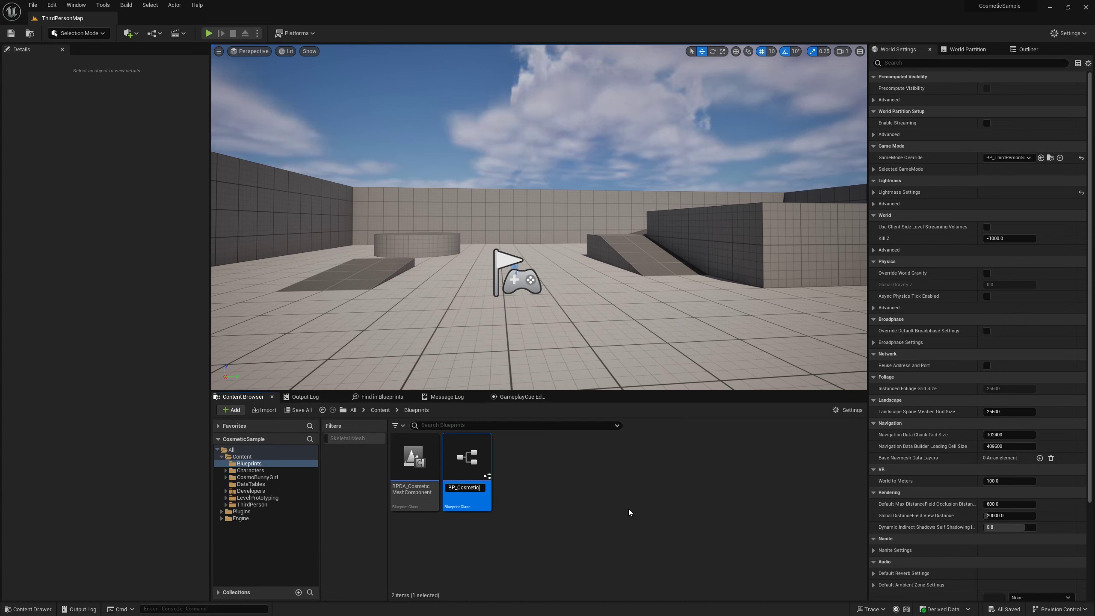
type("Component")
key("Return")
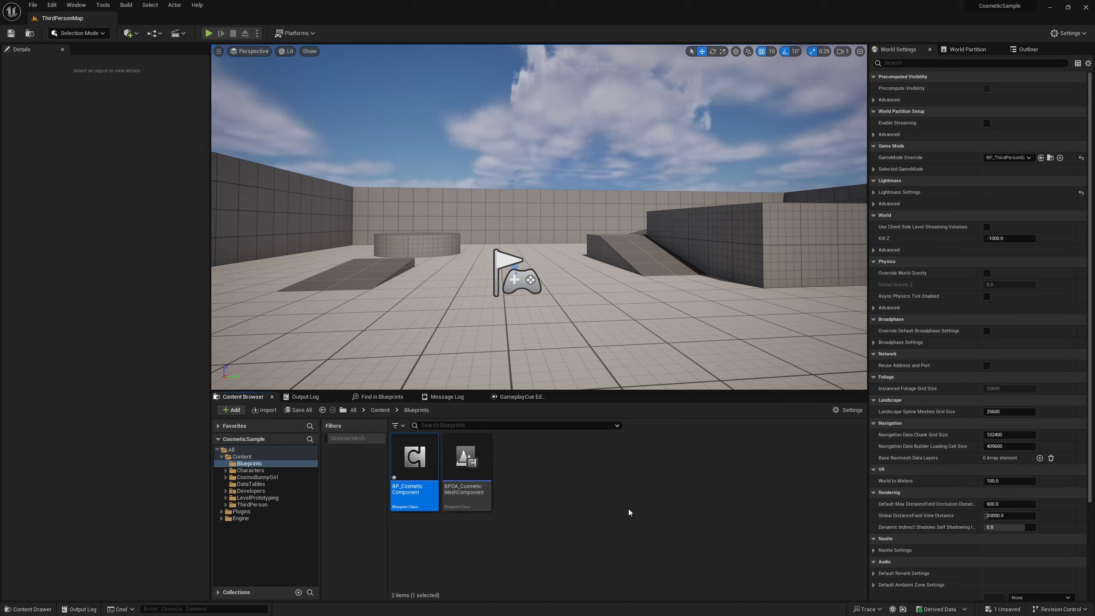
- Create a CosmeticActor-based Blueprint named BP_CosmeticActor, then save all assets
right_click(567, 477)
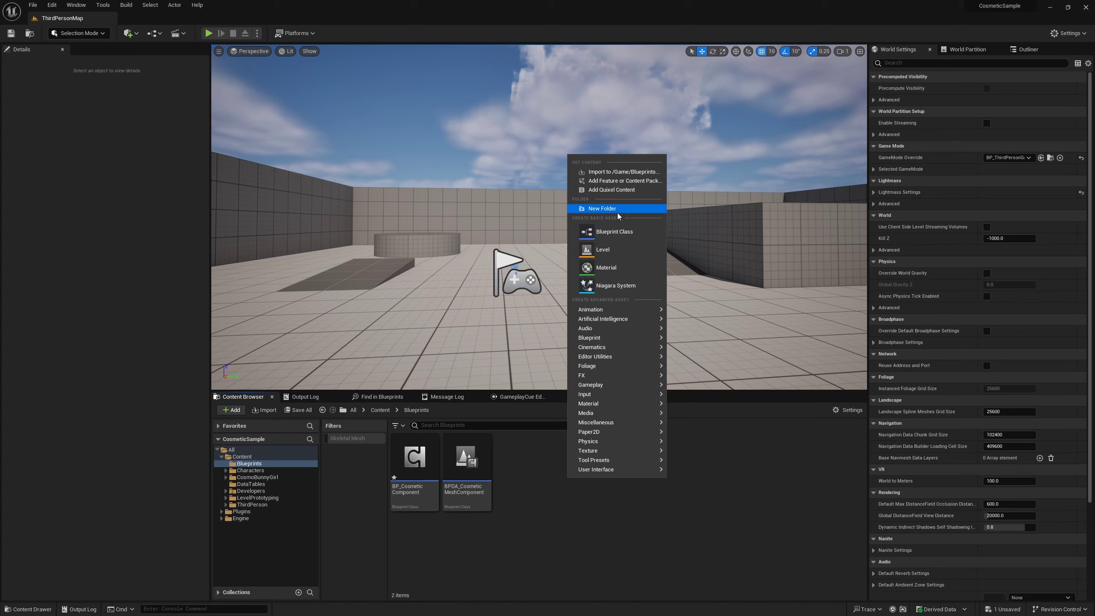
left_click(616, 232)
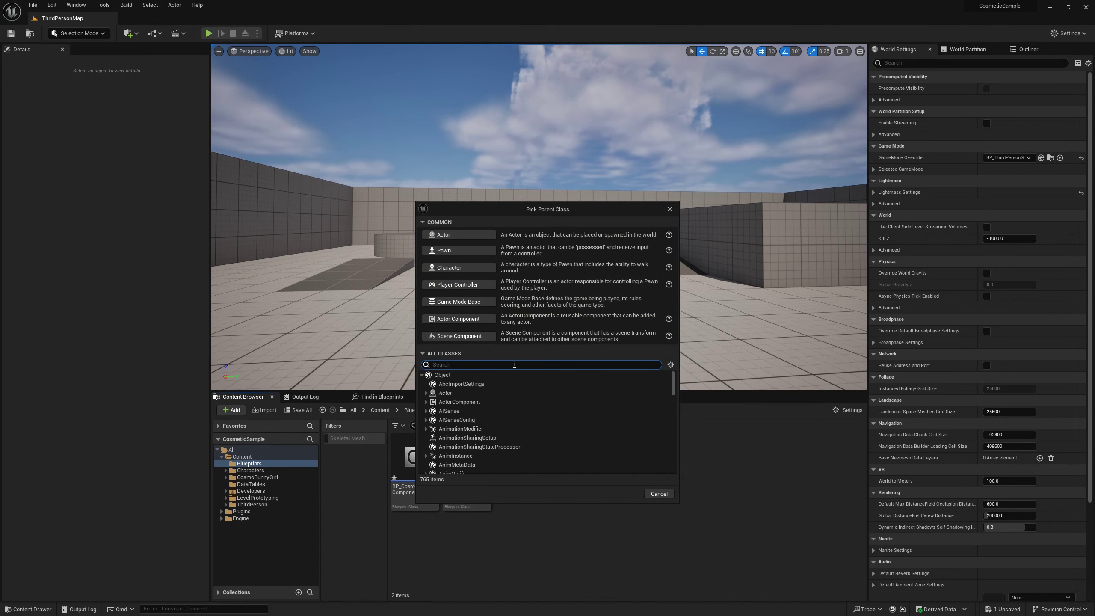
type("cosmetica")
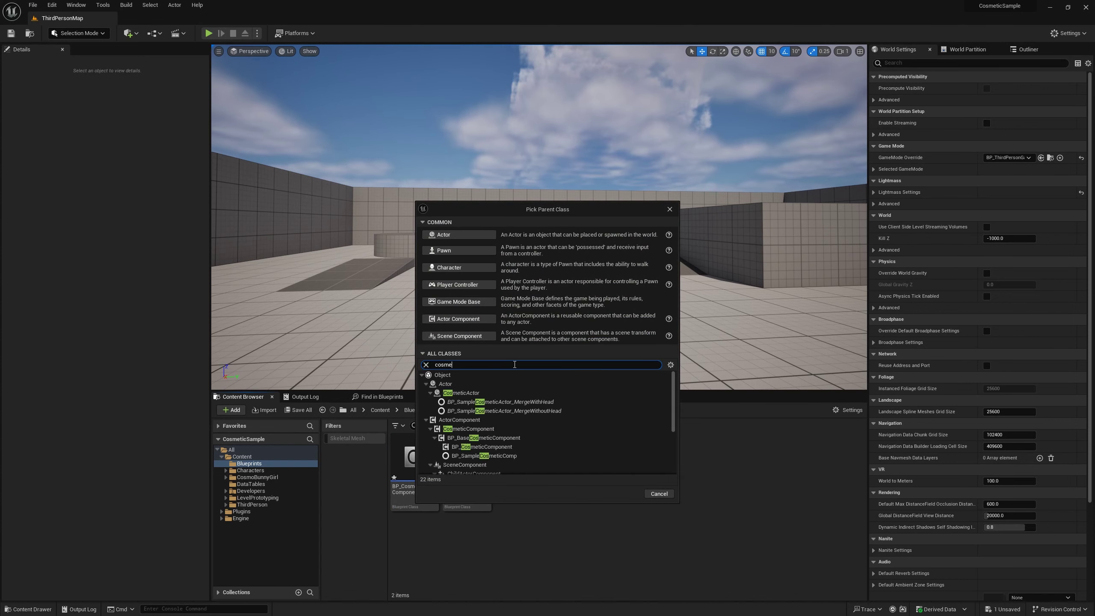
left_click(468, 393)
left_click(626, 435)
type("BP_Cosme")
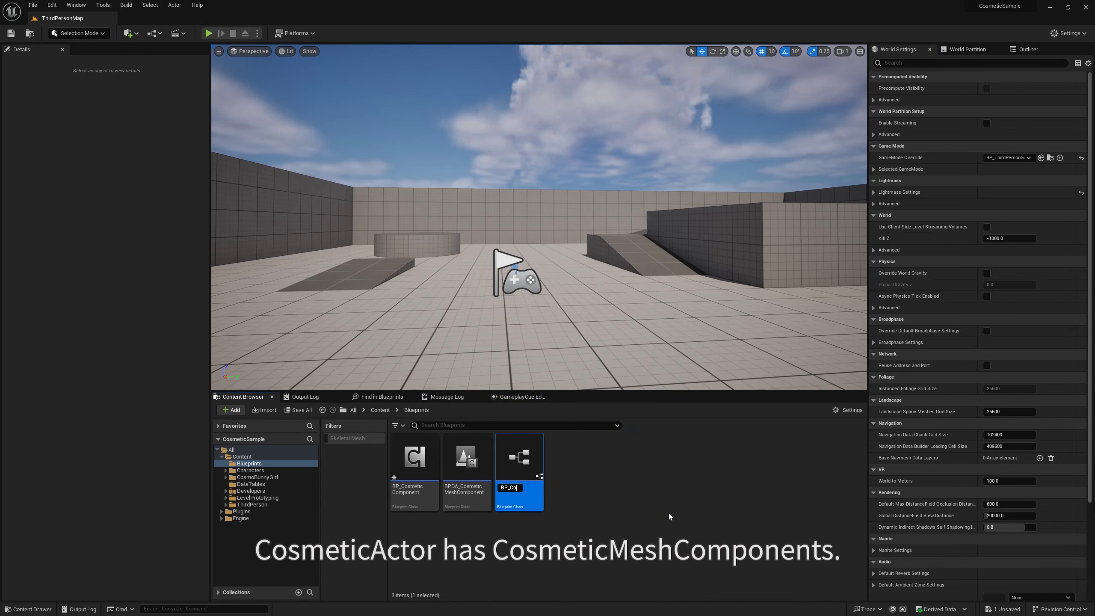
type("ticActor")
key("Return")
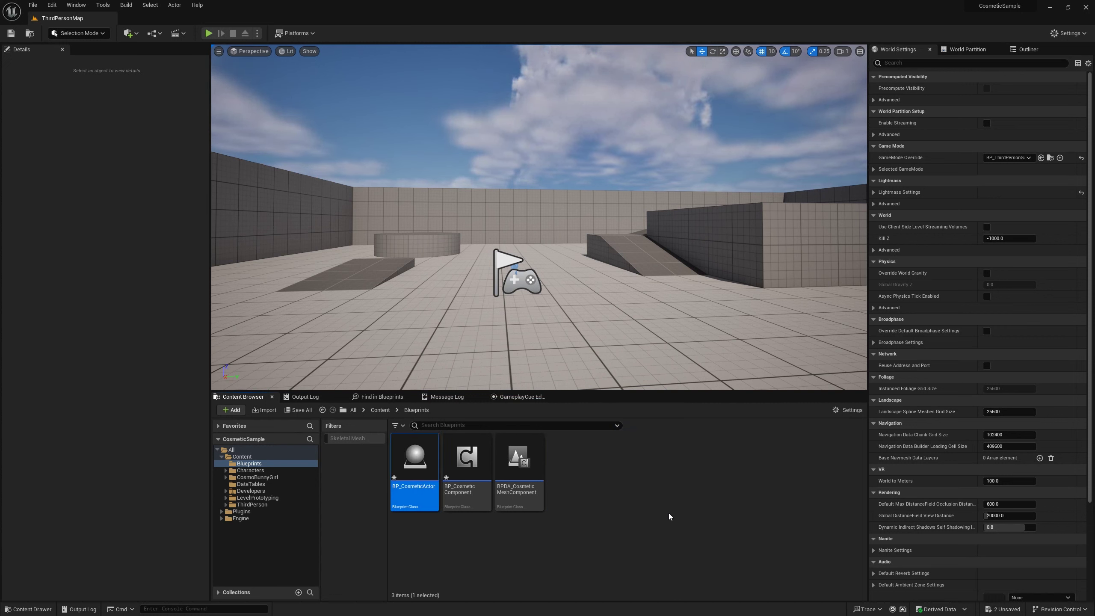
key("ctrl+shift+s")
left_click(621, 488)
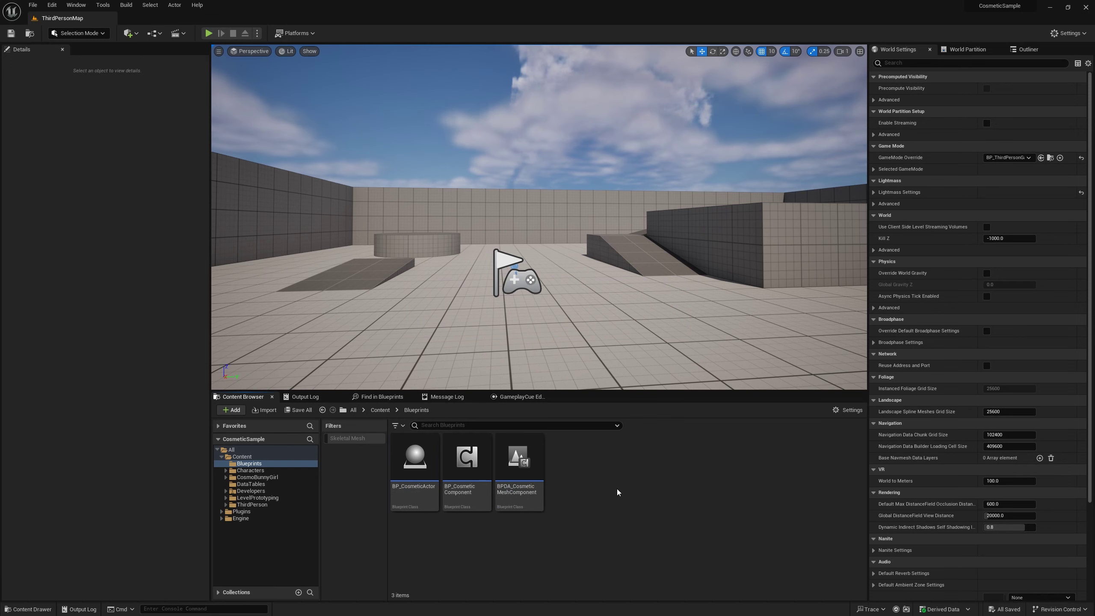
- In BP_CosmeticActor, set the Mesh component class to BPDA_CosmeticMeshComponent, then compile and save
double_click(435, 489)
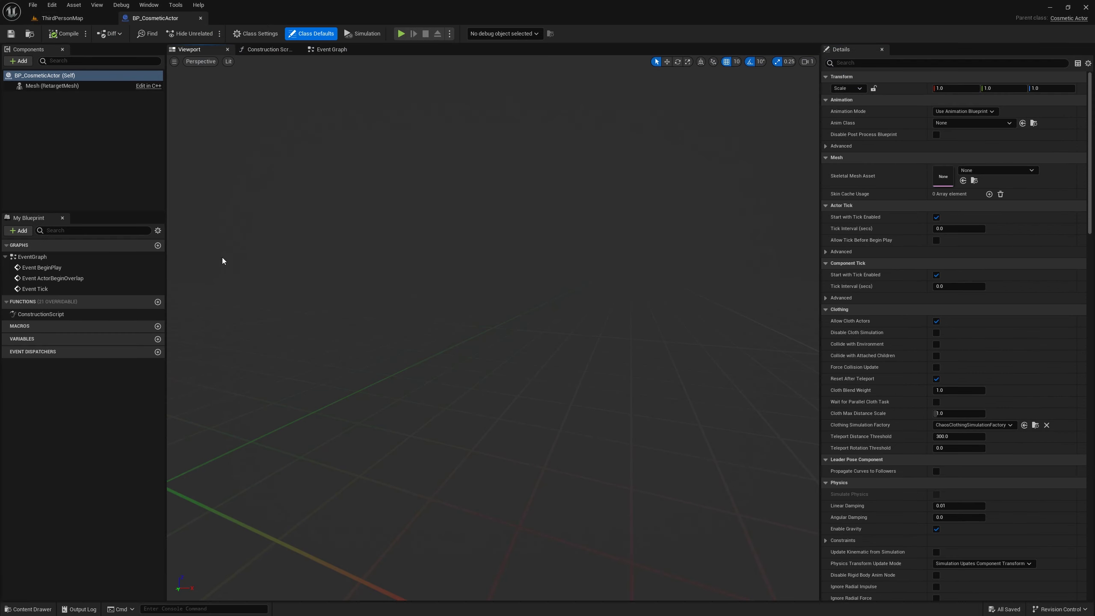
left_click(52, 85)
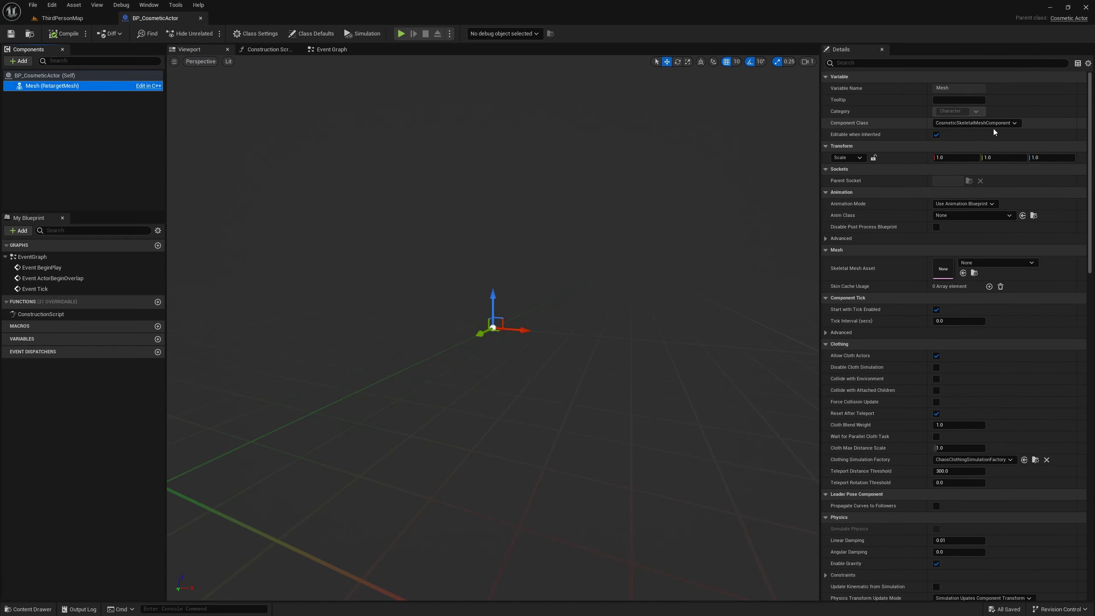
left_click(987, 123)
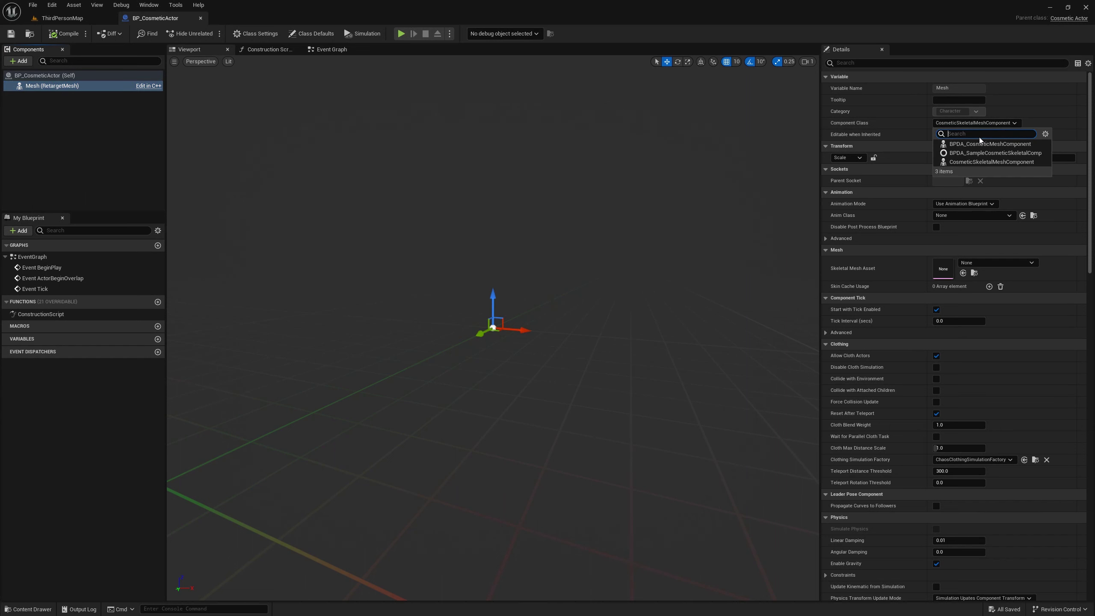
left_click(1003, 144)
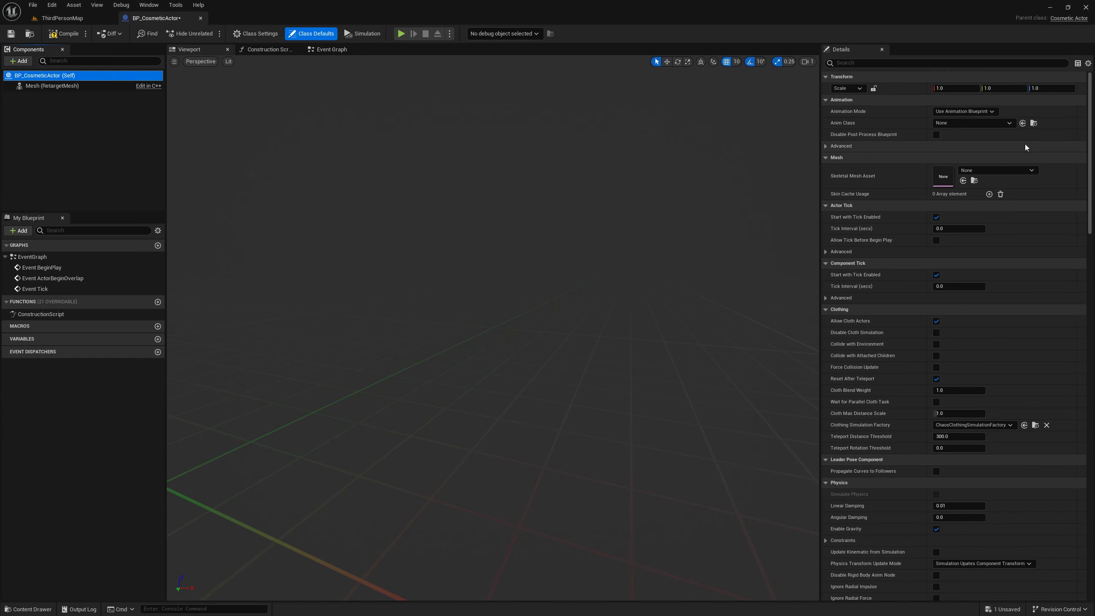
left_click(63, 33)
left_click(10, 34)
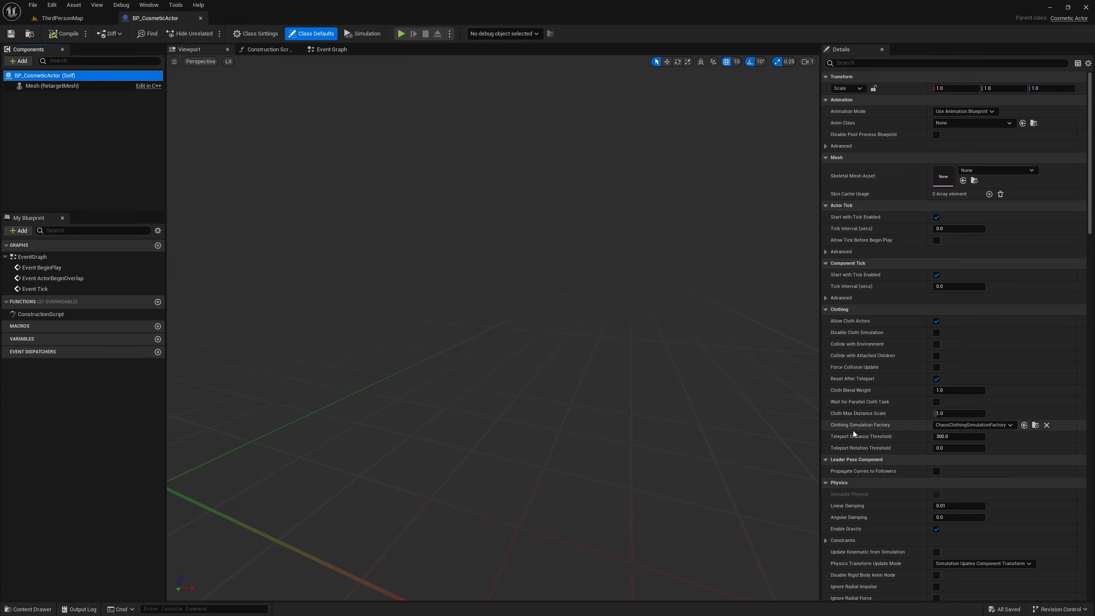
- Set Cosmetic Skeletal Mesh Component Type to BPDA_CosmeticMeshComponent, compile, and close BP_CosmeticActor
left_click(860, 64)
type("cos")
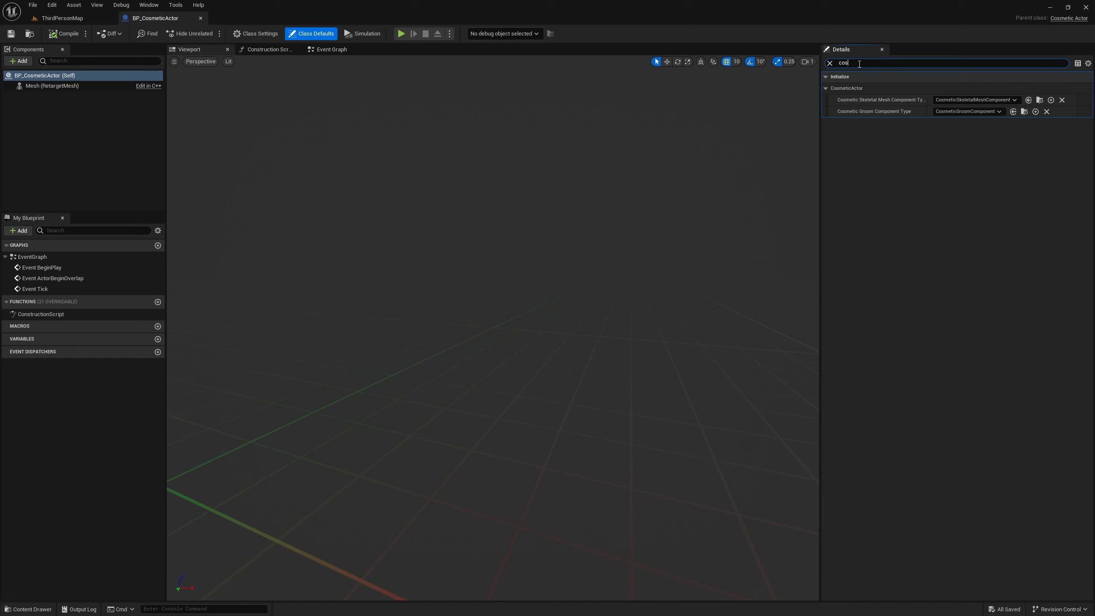
left_click(970, 100)
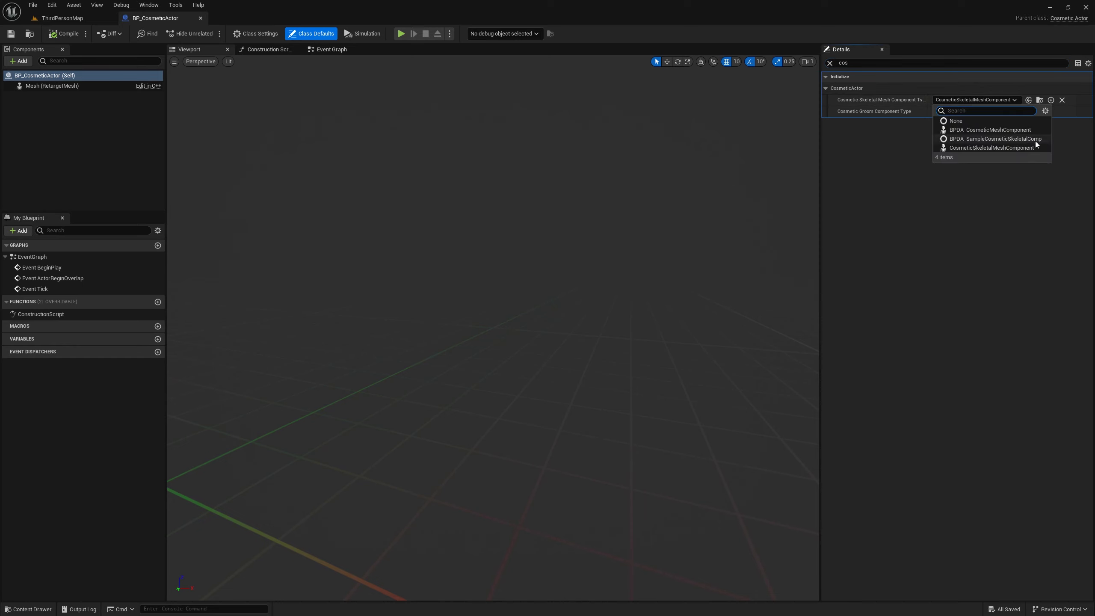
left_click(990, 130)
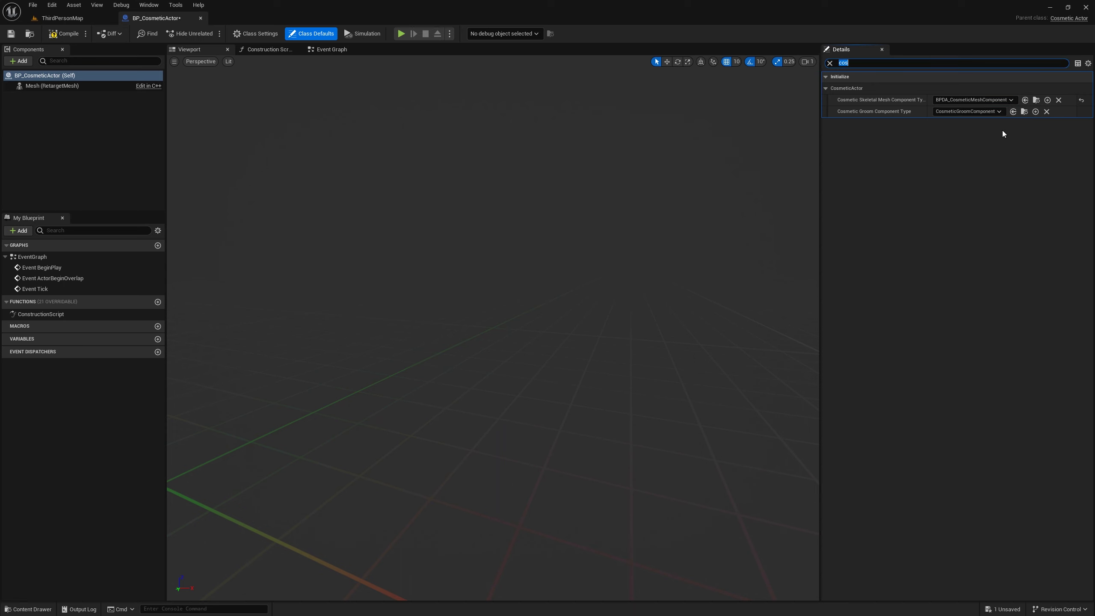
left_click(64, 33)
left_click(830, 63)
left_click(201, 18)
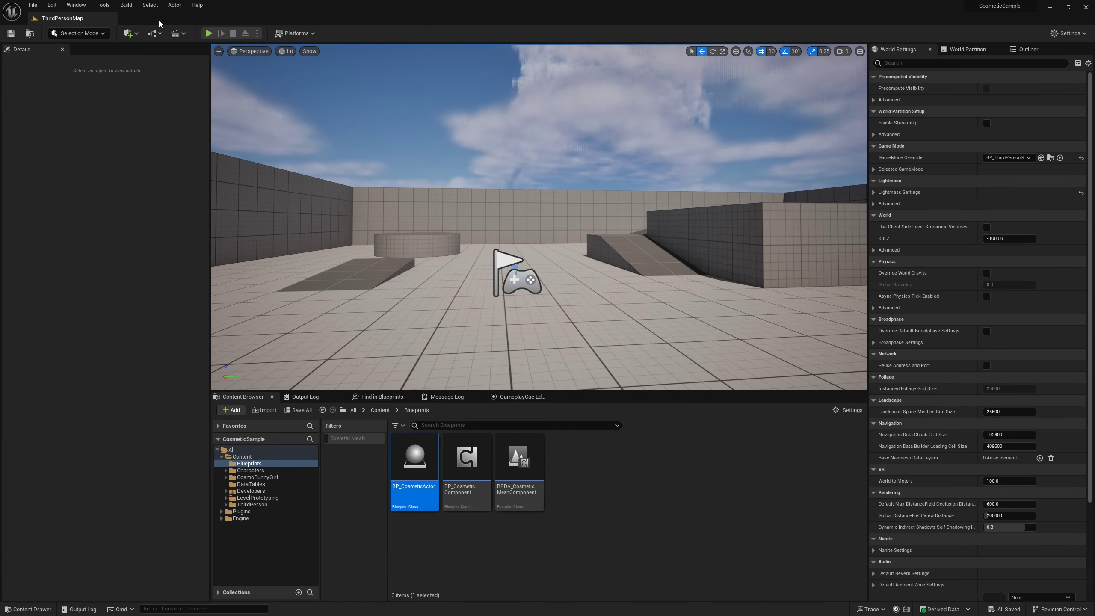
double_click(469, 490)
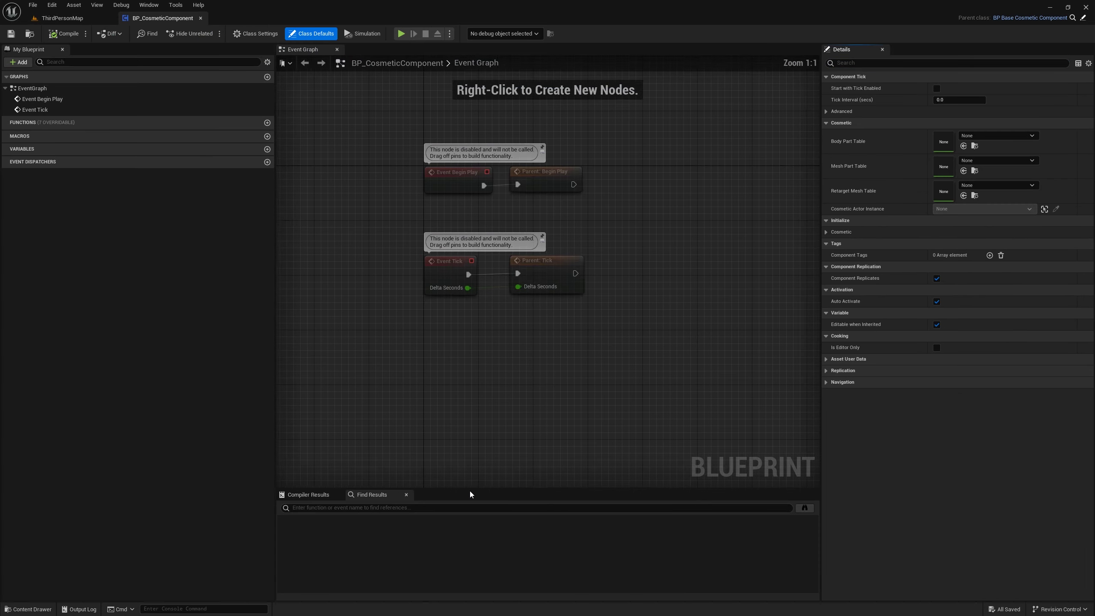
- Set BP_CosmeticComponent's Cosmetic Actor to BP_CosmeticActor, save, and close the editor
left_click(826, 233)
left_click(969, 255)
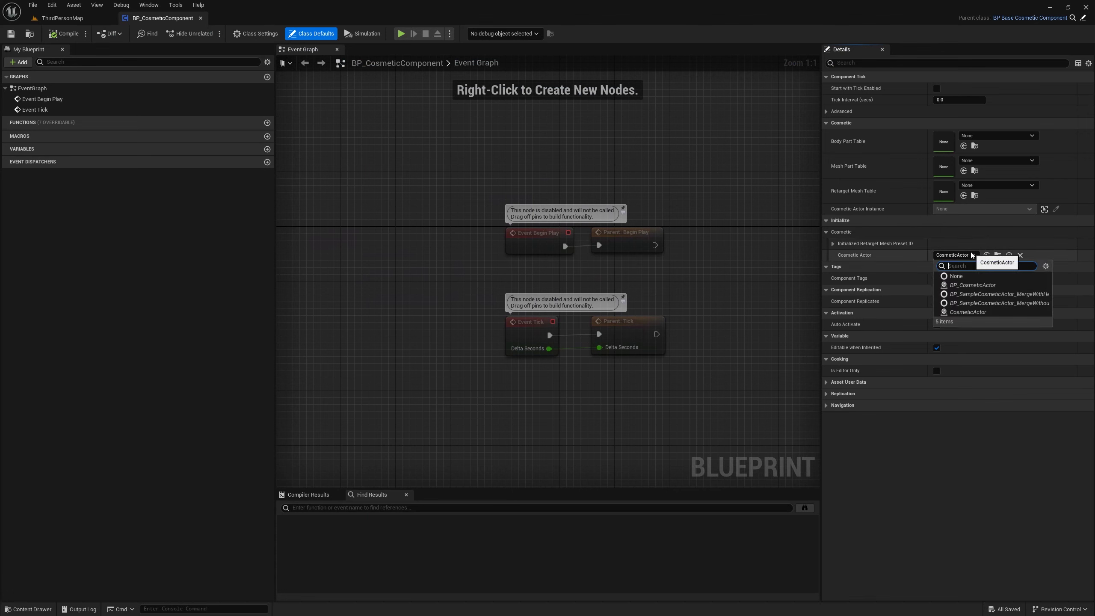
left_click(985, 286)
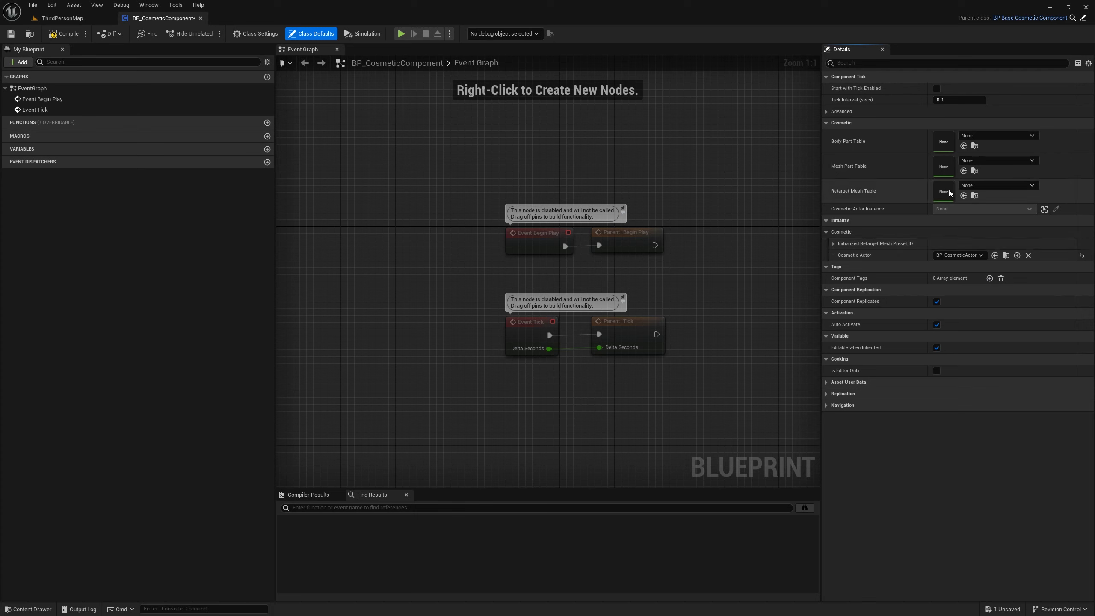
left_click(871, 244)
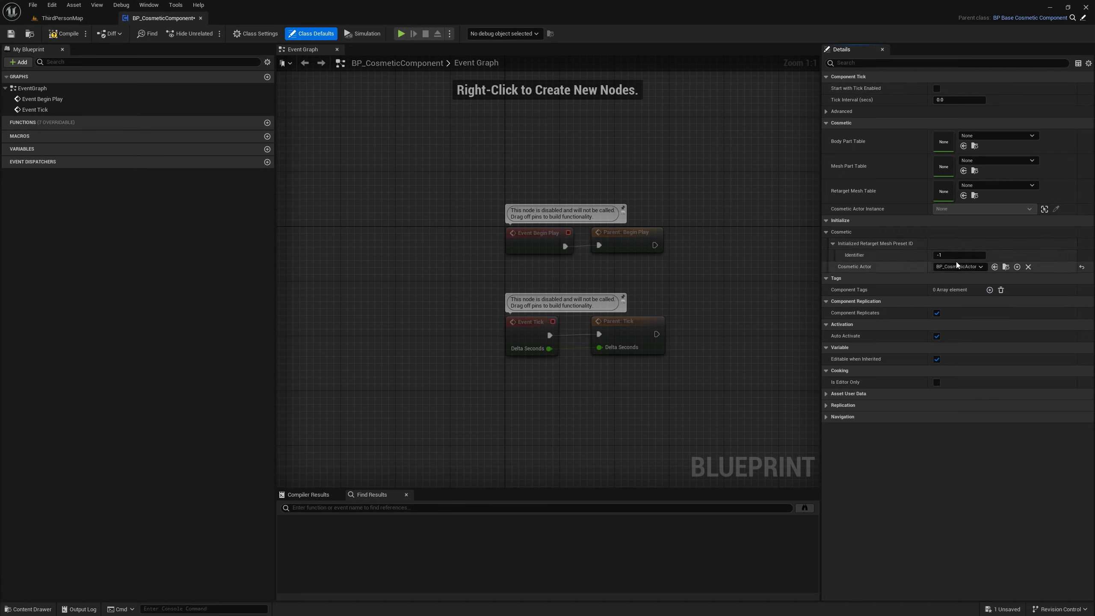
left_click(12, 37)
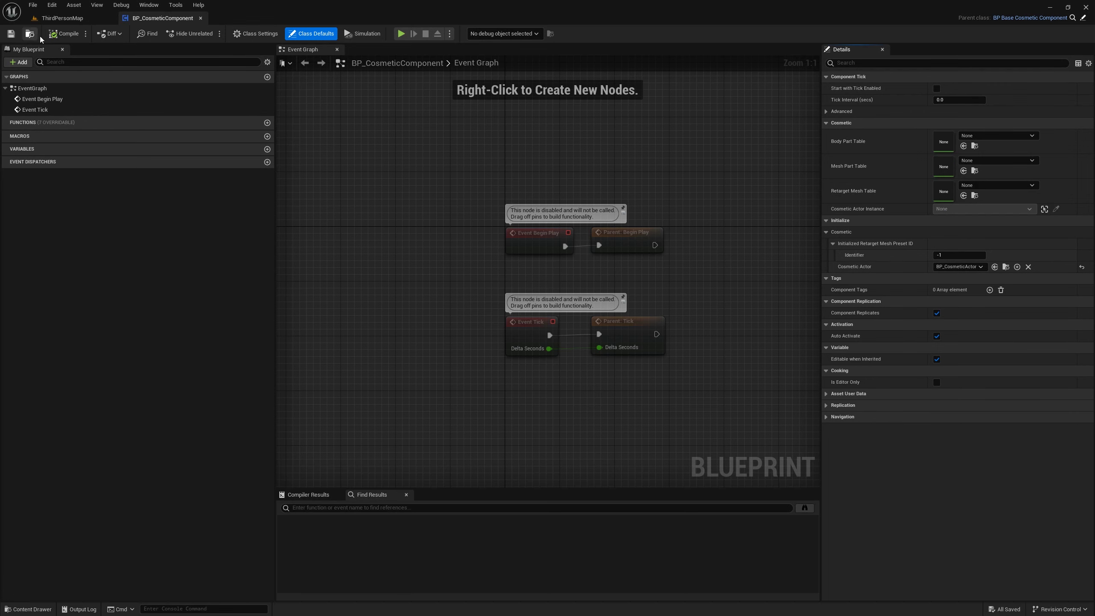
left_click(201, 18)
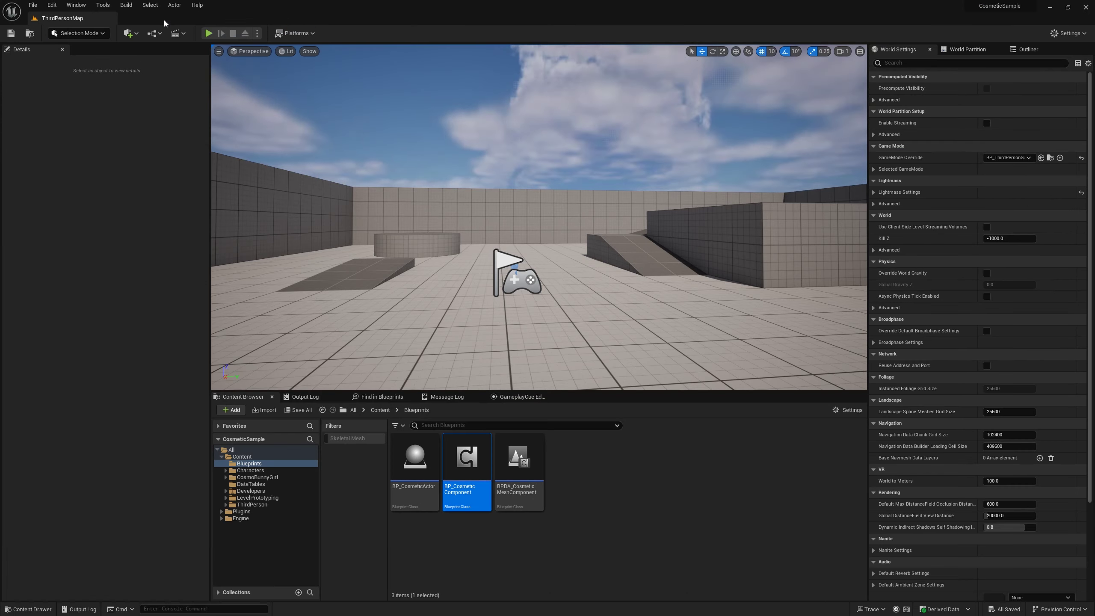
- Open BP_ThirdPersonCharacter from the ThirdPerson > Blueprints folder
left_click(256, 503)
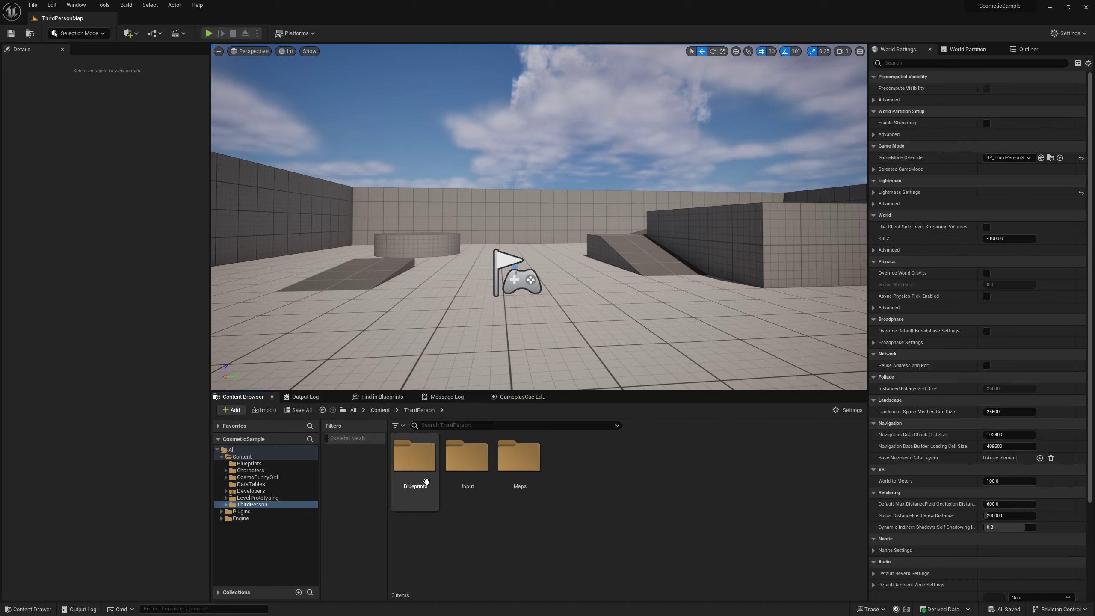
left_click(410, 475)
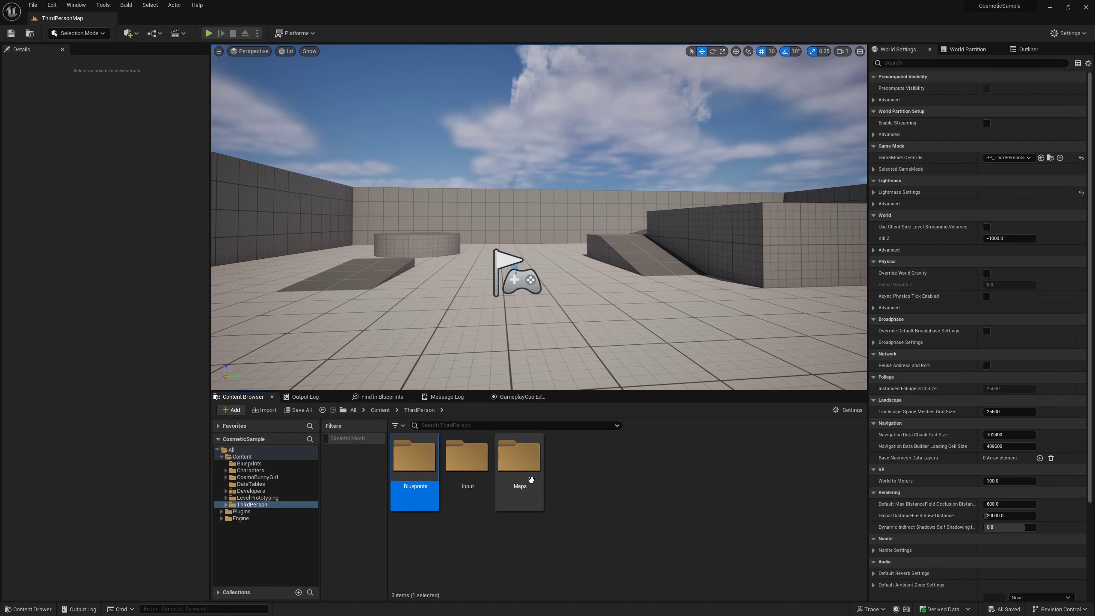
double_click(410, 474)
double_click(422, 474)
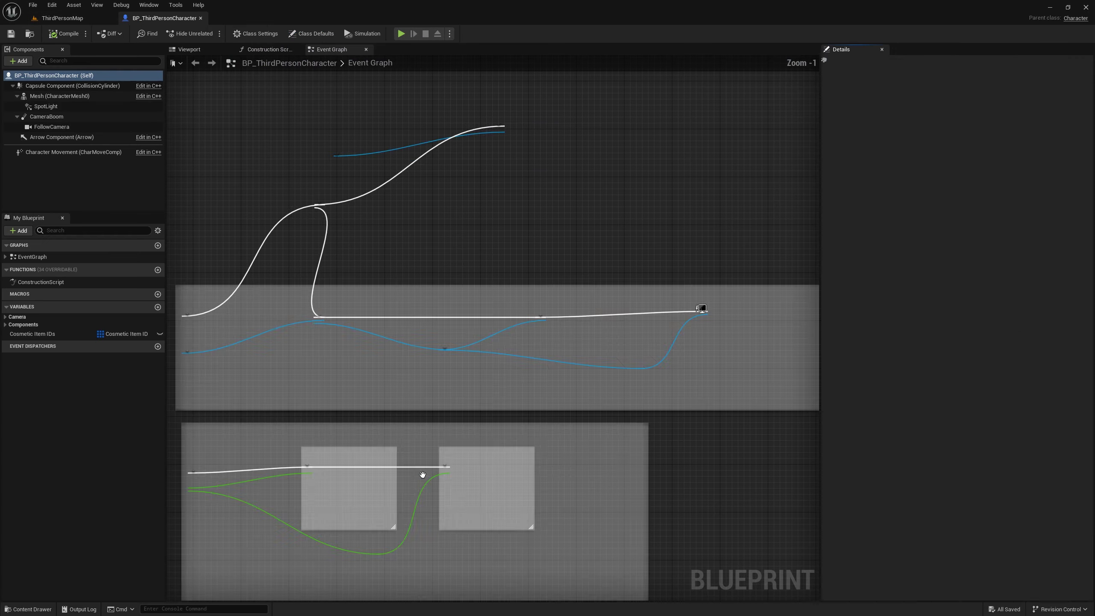
- Add a BP_CosmeticComponent to the character, save, and close the Blueprint editor
left_click(24, 63)
type("bp_cos")
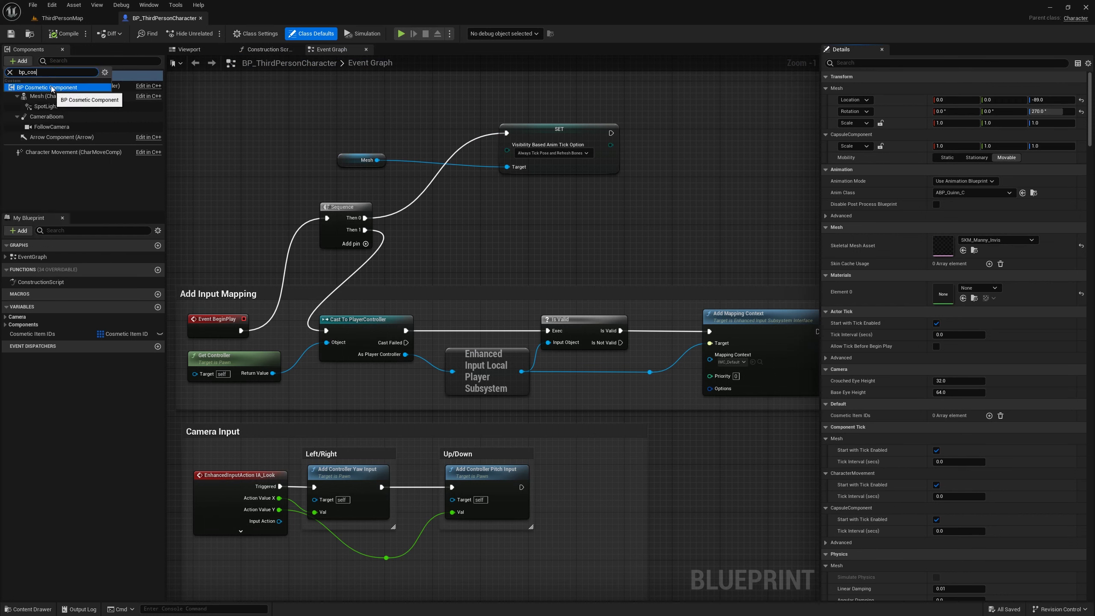
left_click(52, 86)
key("Return")
left_click(46, 151)
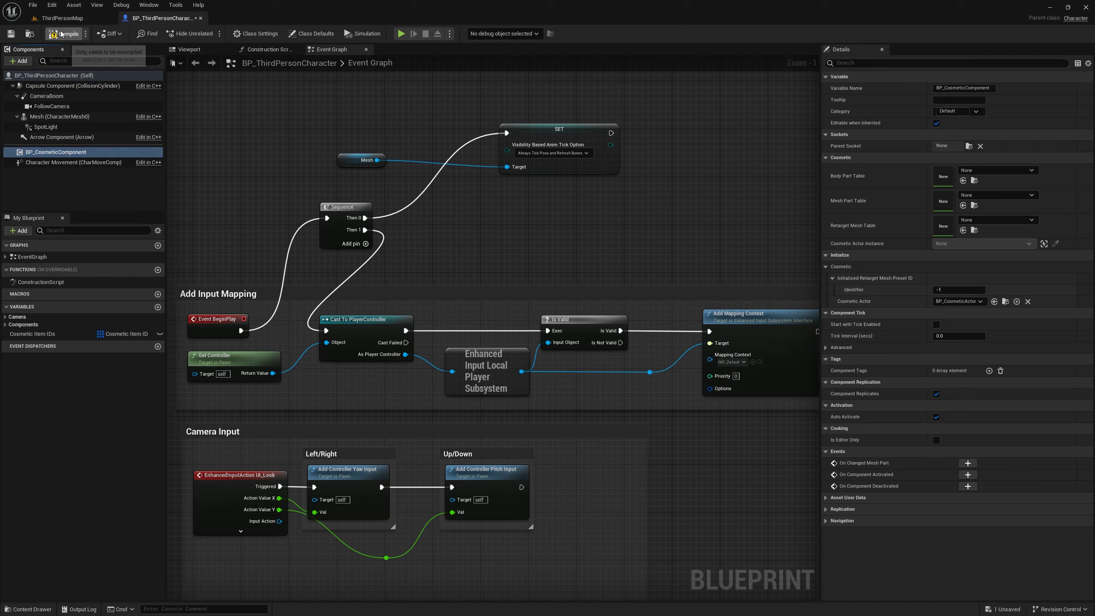
left_click(11, 33)
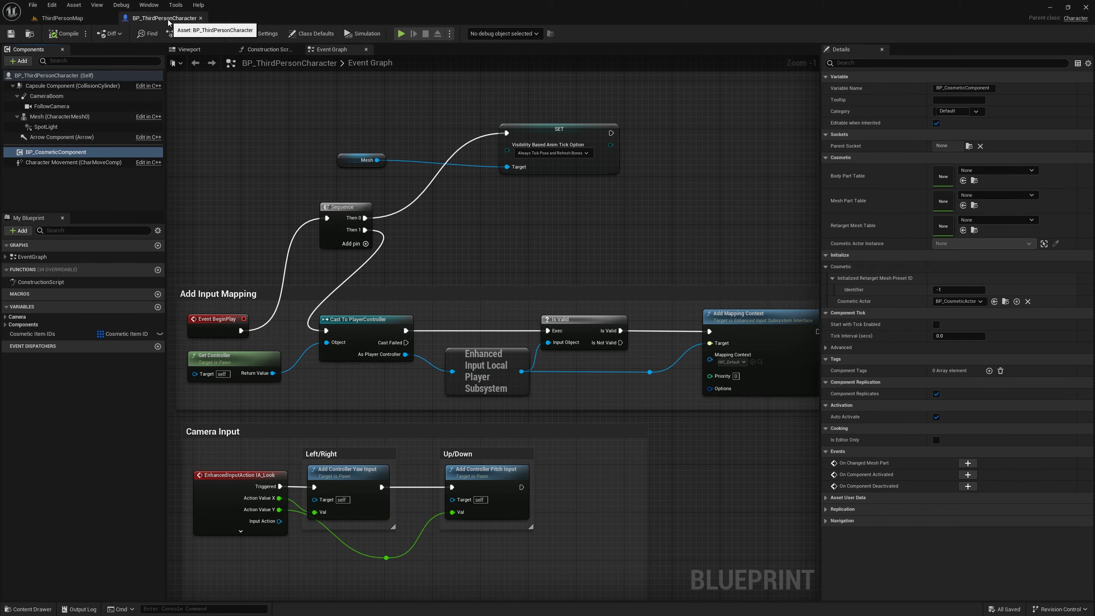
left_click(201, 17)
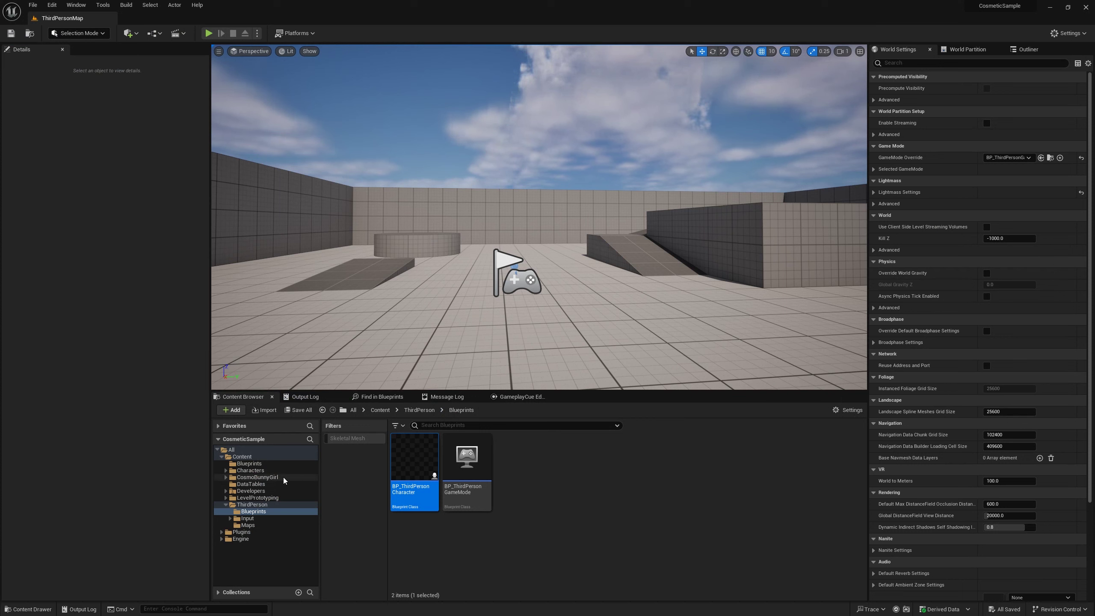
- Go to the Content > DataTables folder
left_click(256, 456)
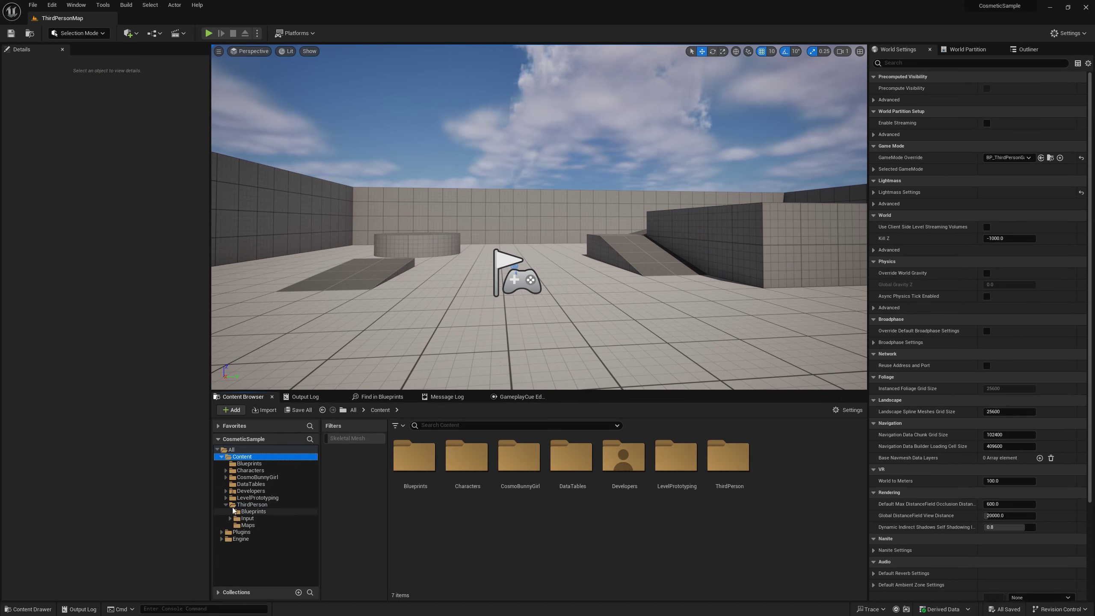
left_click(226, 504)
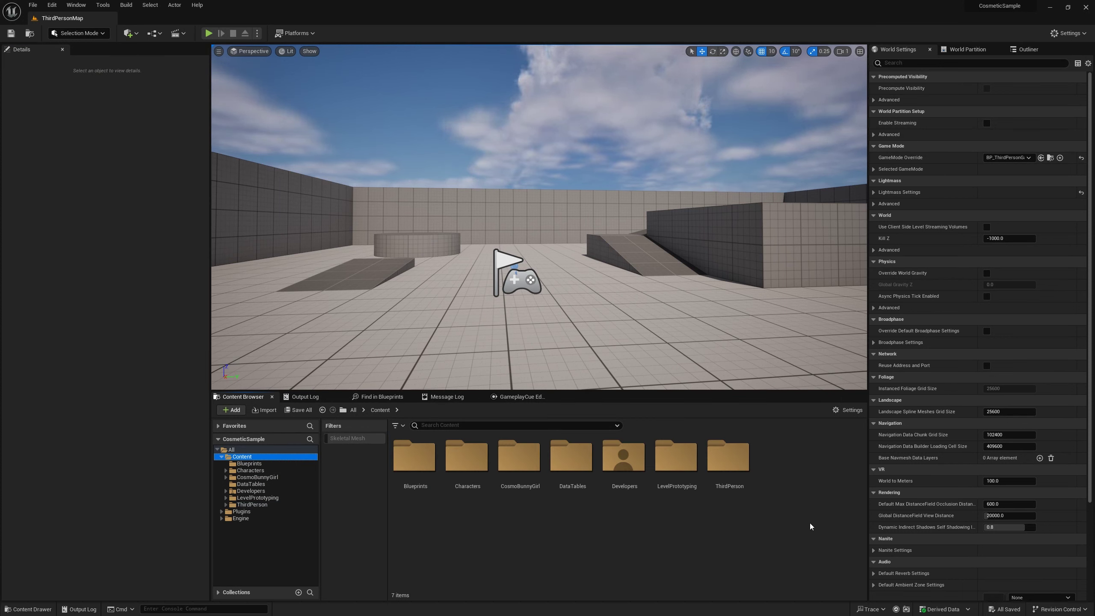
left_click(680, 534)
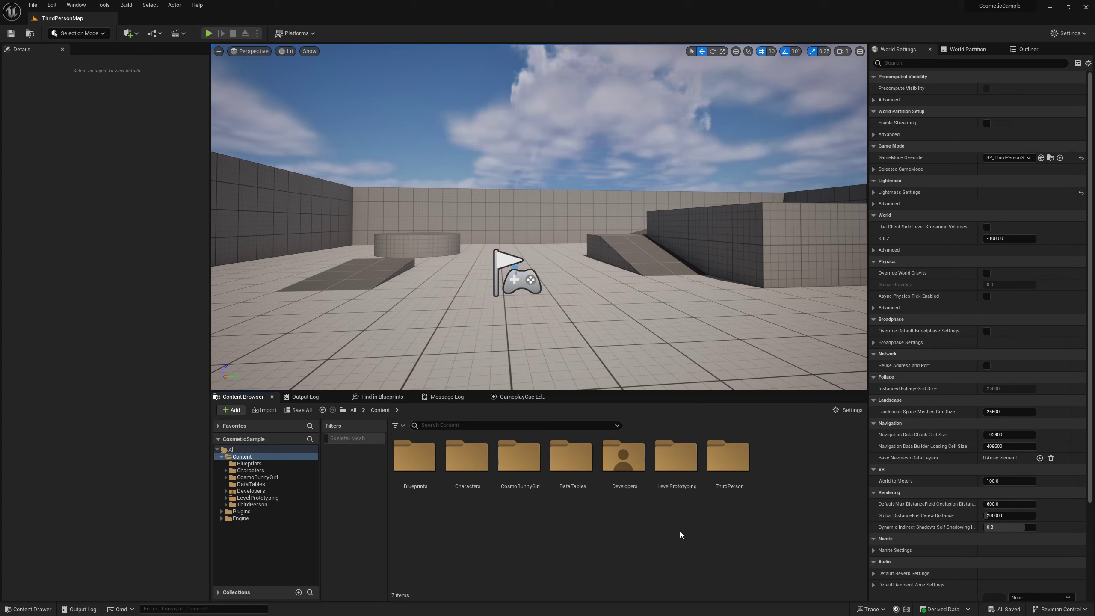
double_click(569, 469)
- Create a Data Table using the RetargetMeshData row structure, named DT_RetargetMesh
right_click(503, 465)
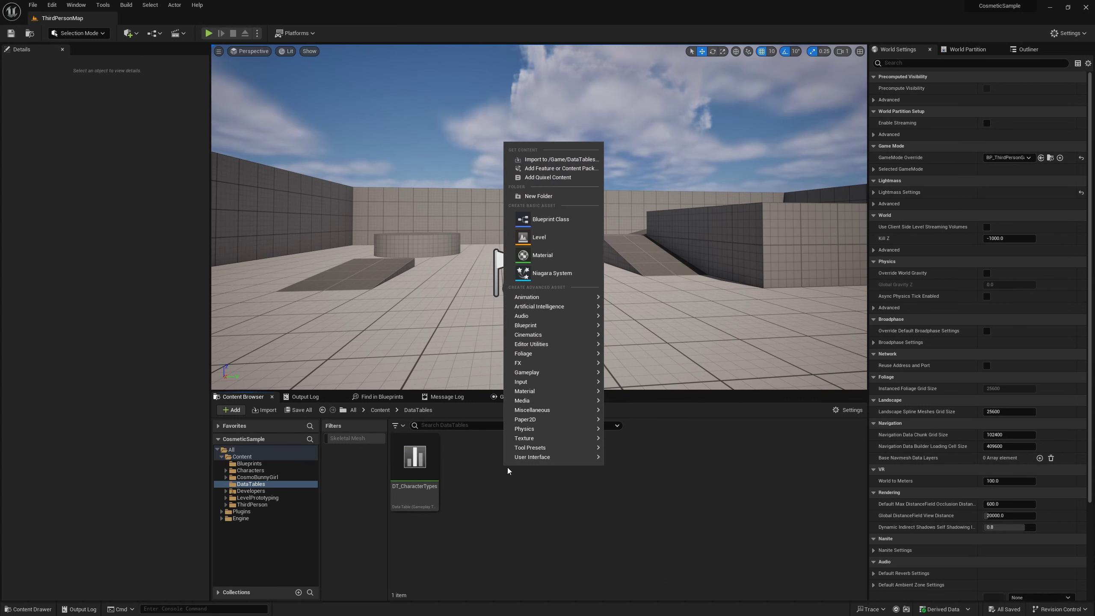
mouse_move(569, 382)
mouse_move(573, 409)
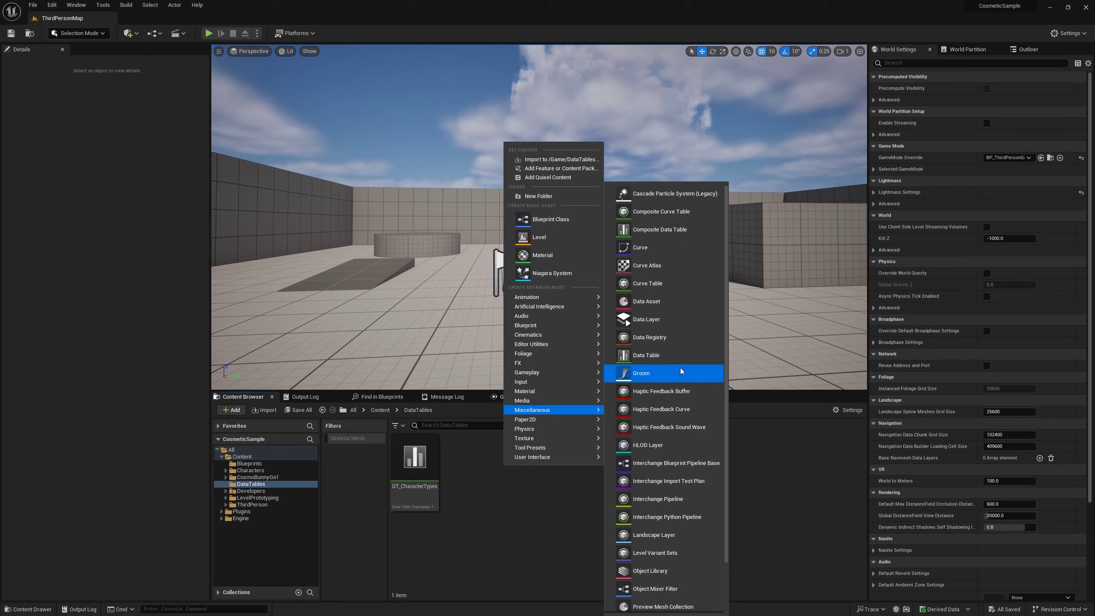
left_click(681, 355)
left_click(500, 304)
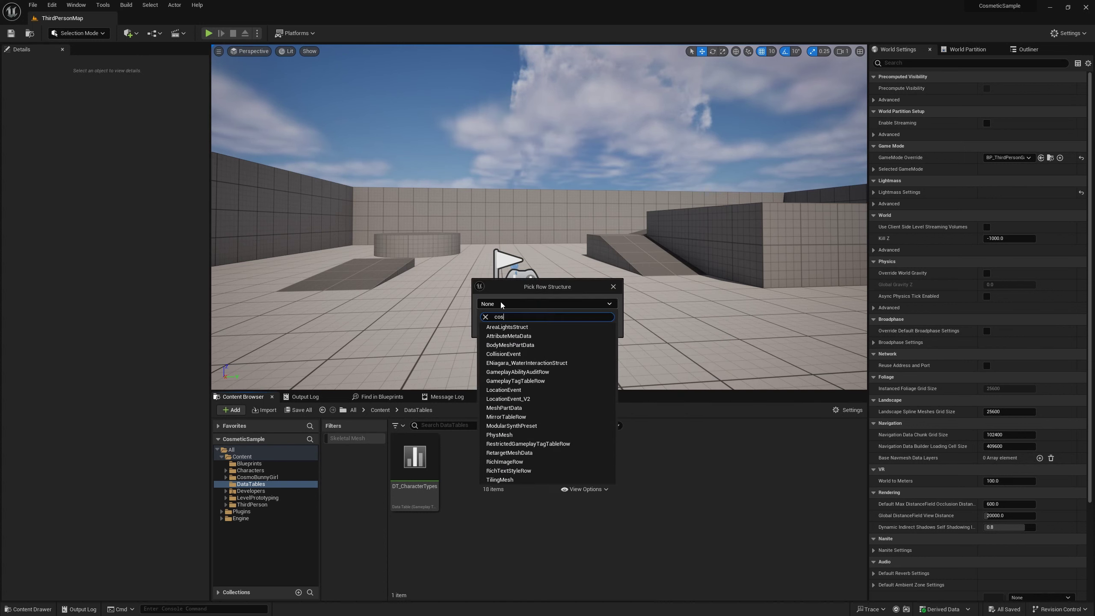
type("cosm")
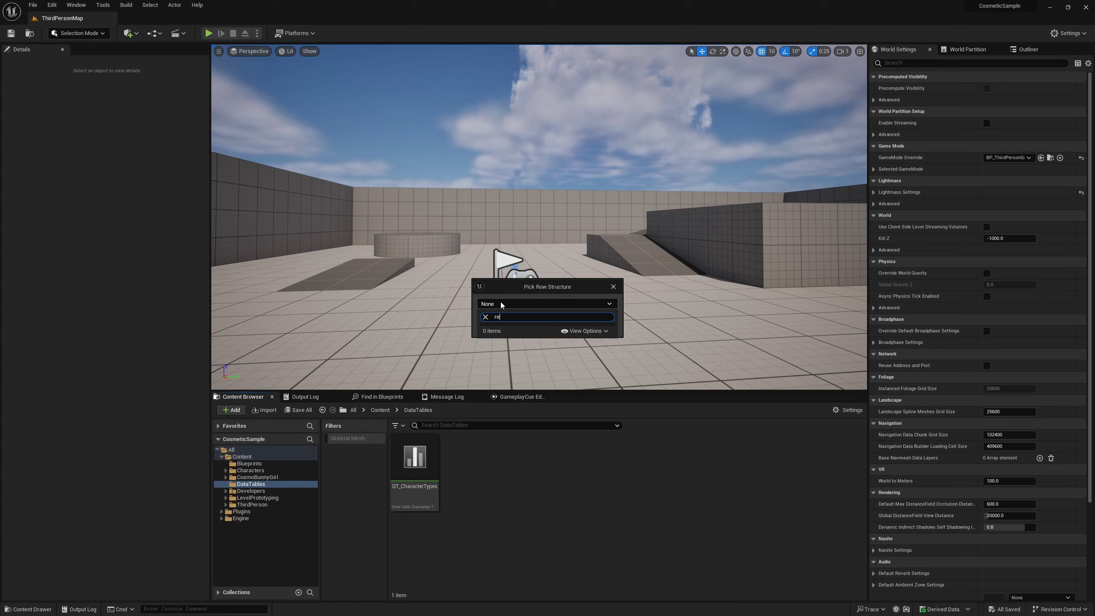
type("re")
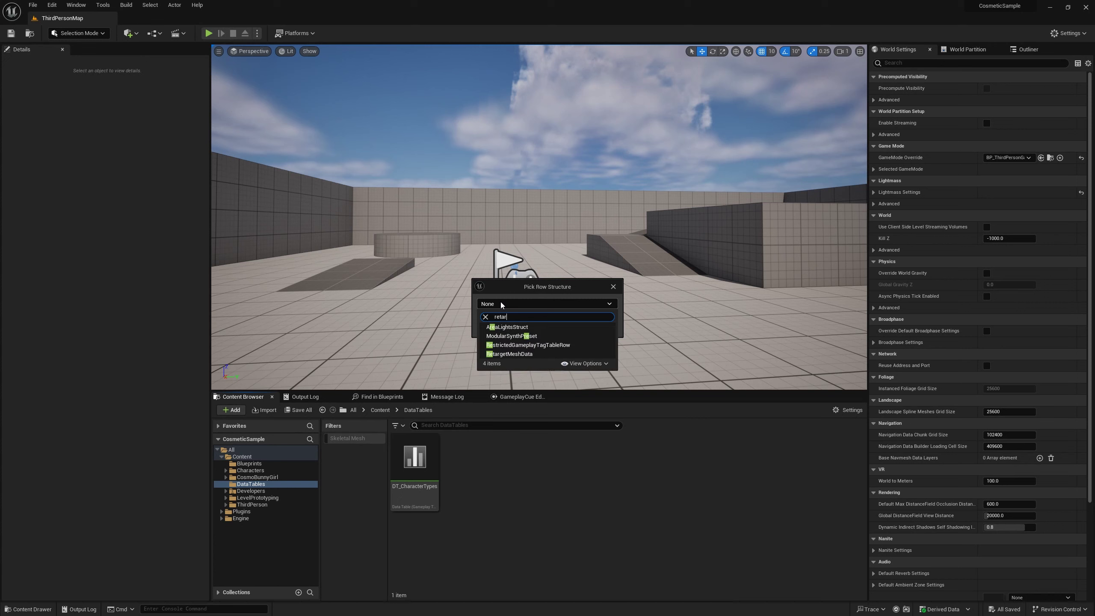
type("arget")
left_click(522, 327)
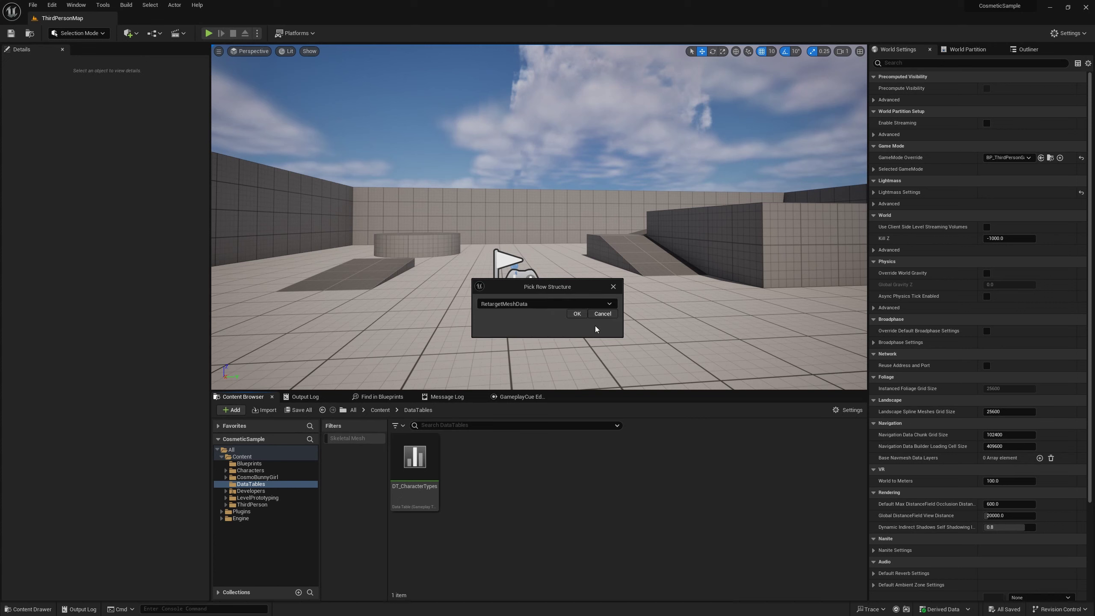
left_click(575, 315)
type("DT")
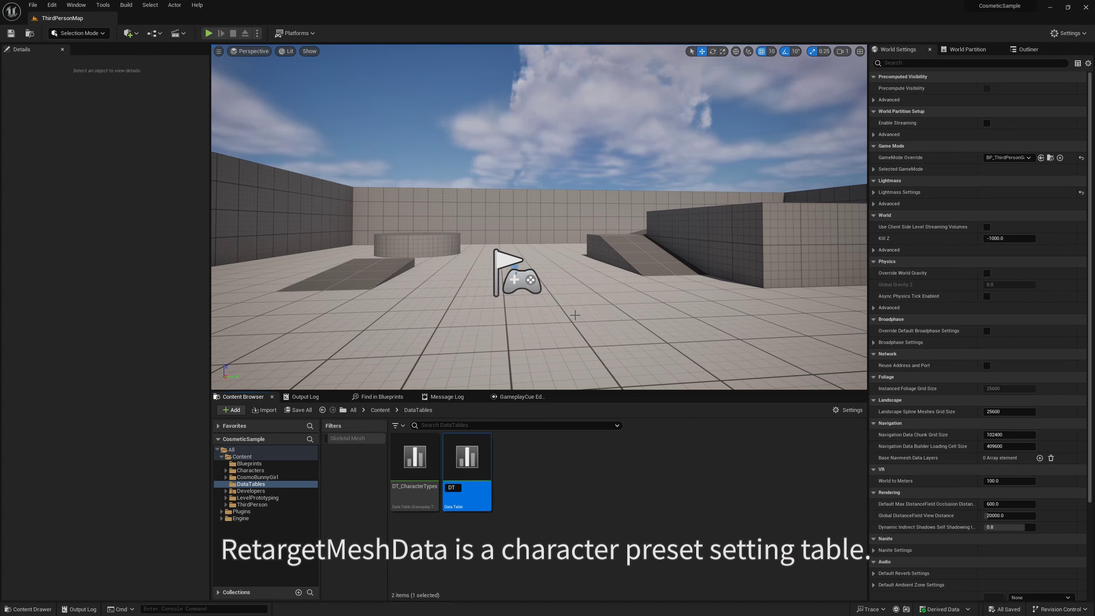
type("_RetargetMesh")
key("Return")
- Rename the data table to DT_CosmeticRetargetMesh
key("F2")
key("Home")
key("Right")
key("Right")
key("Right")
type("Cosmetic")
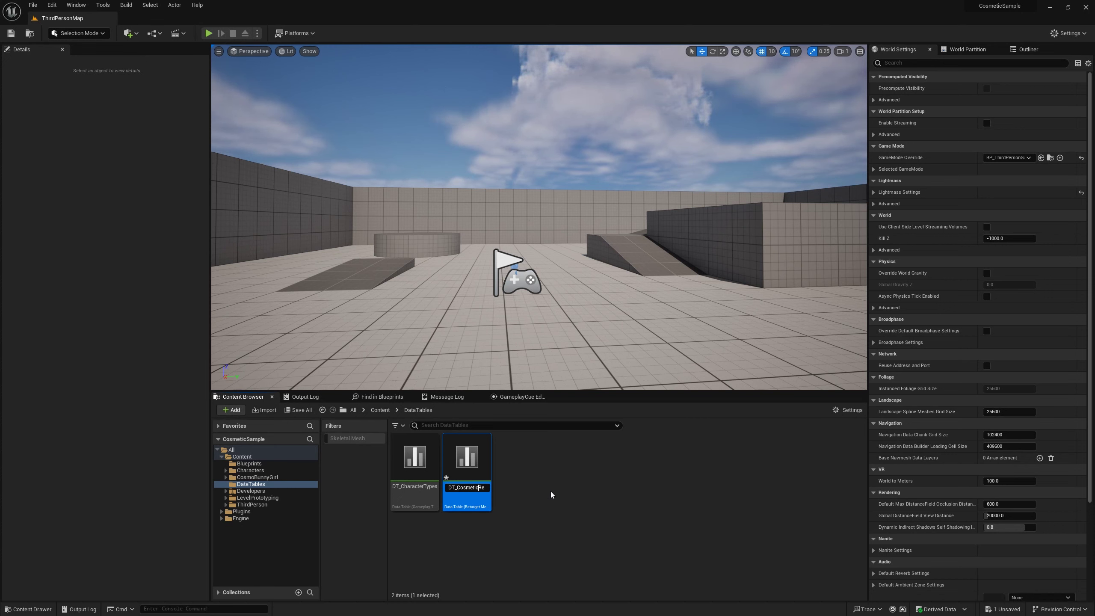
key("Return")
- Create a Data Table using the MeshPartData row structure, typing the name DT_MeshPart
right_click(561, 489)
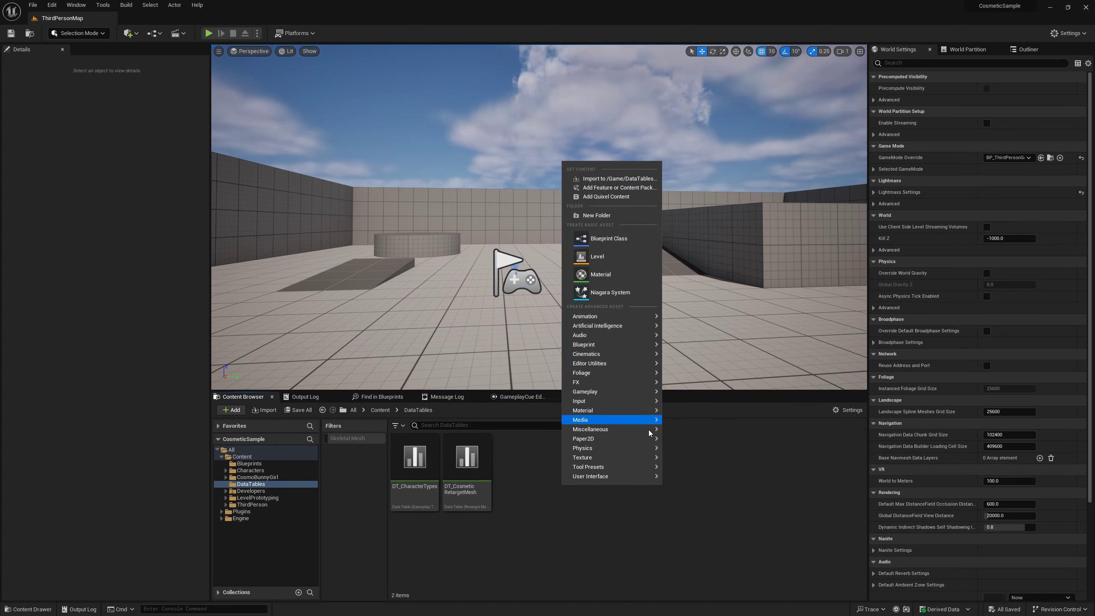
mouse_move(647, 429)
left_click(726, 360)
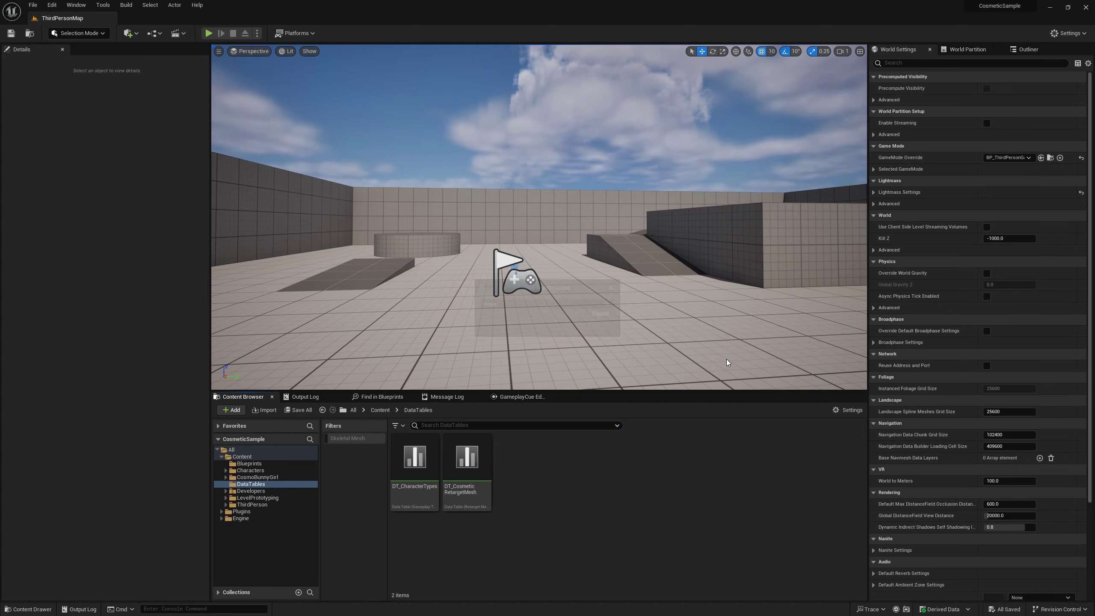
left_click(519, 304)
type("m")
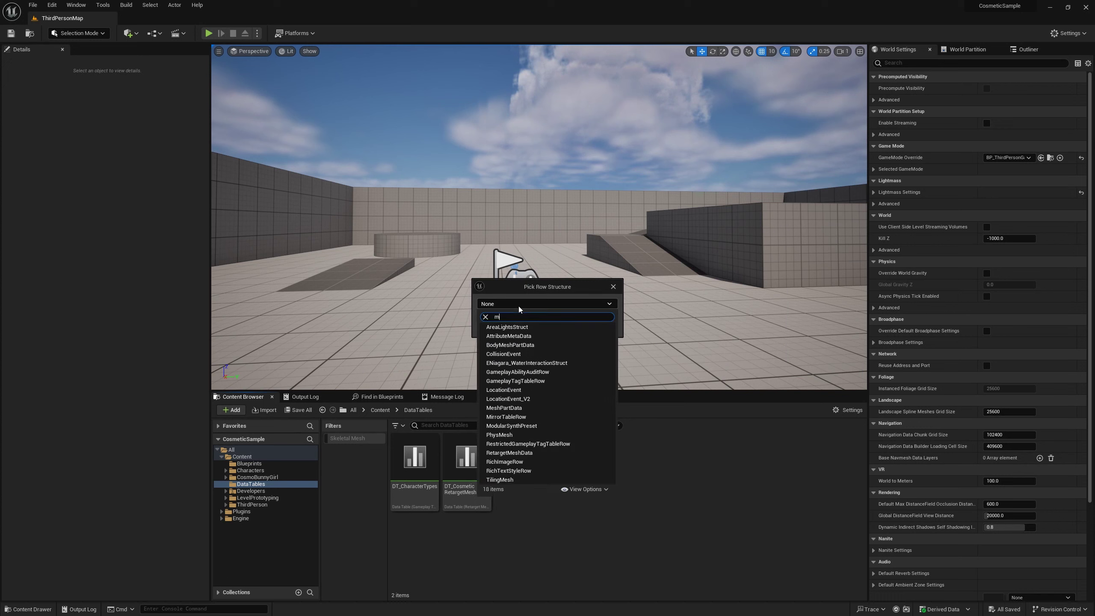
type("eshpar")
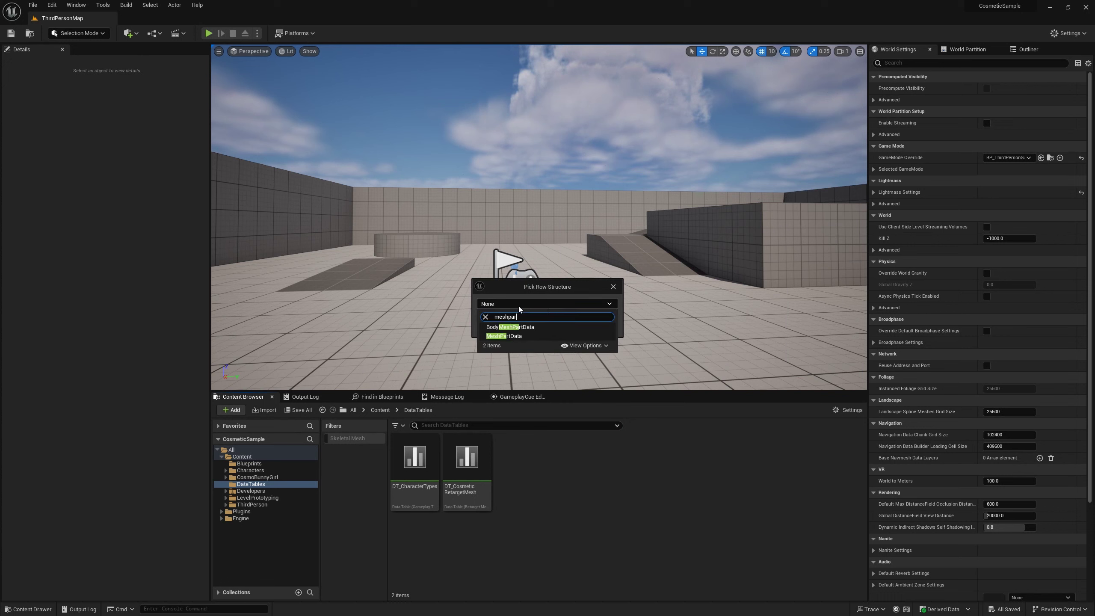
left_click(520, 335)
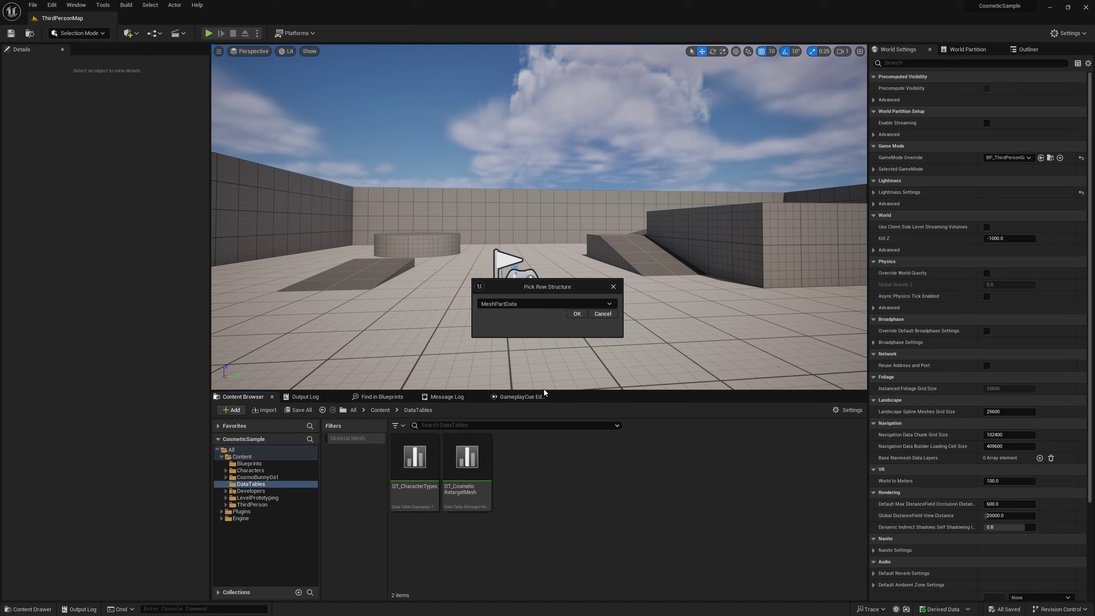
left_click(577, 314)
type("DT_")
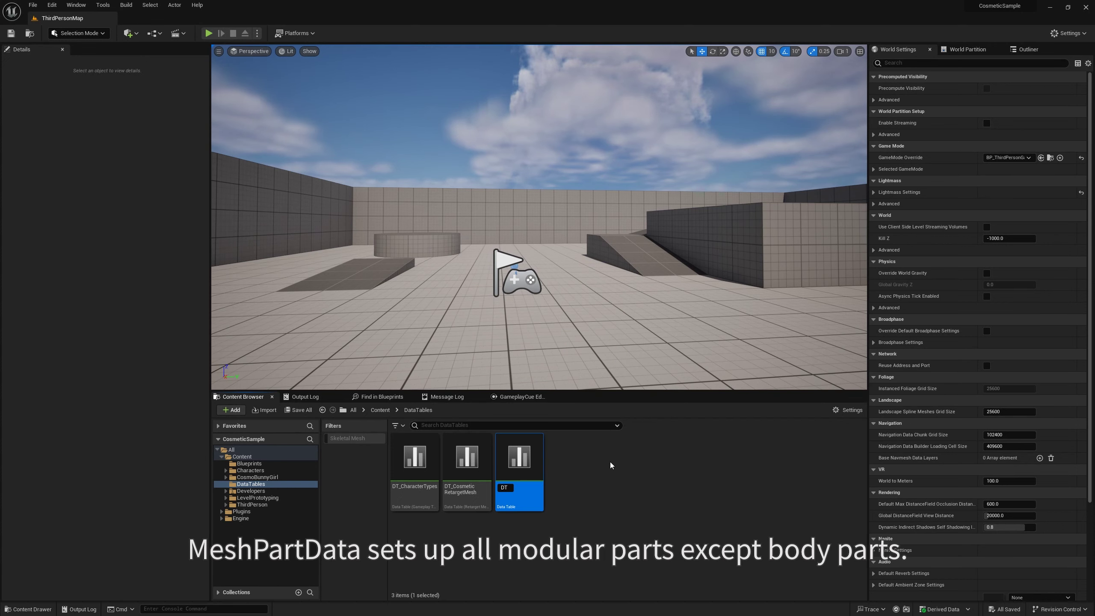
type("Mesh")
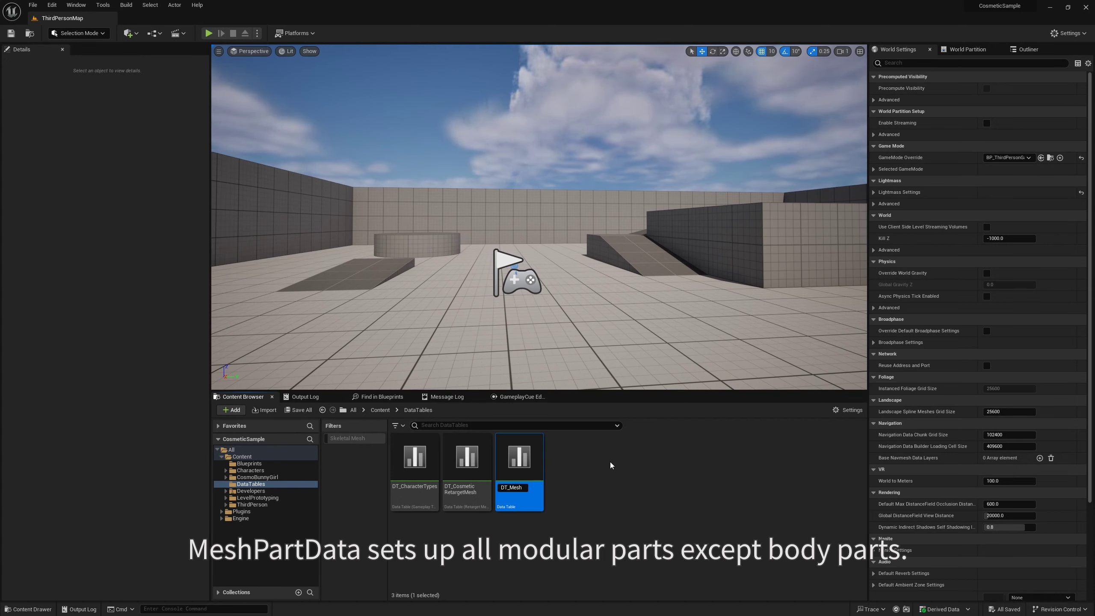
type("Part")
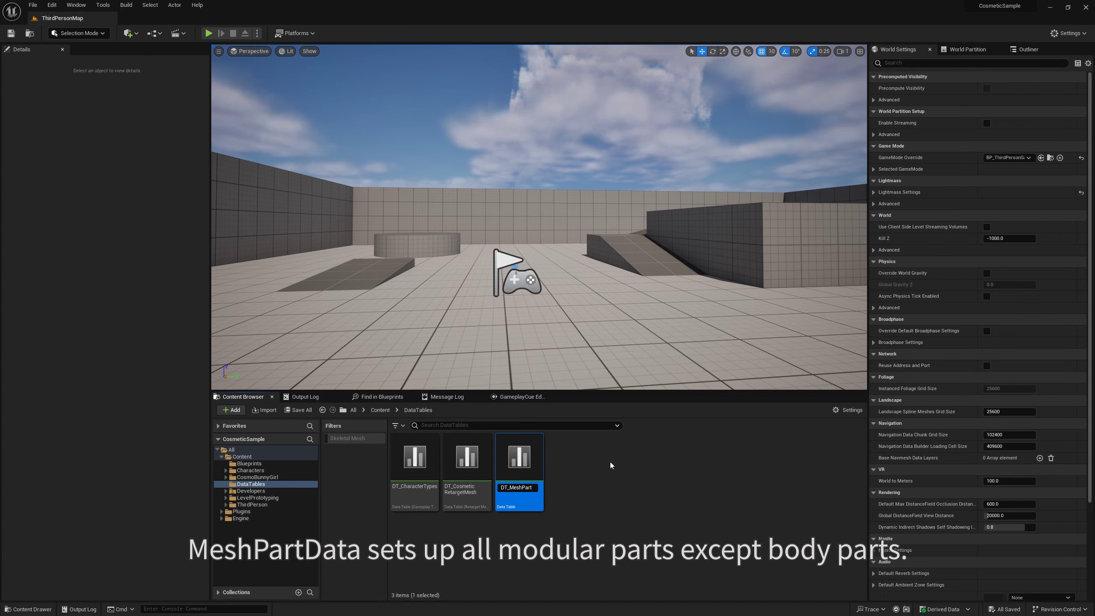
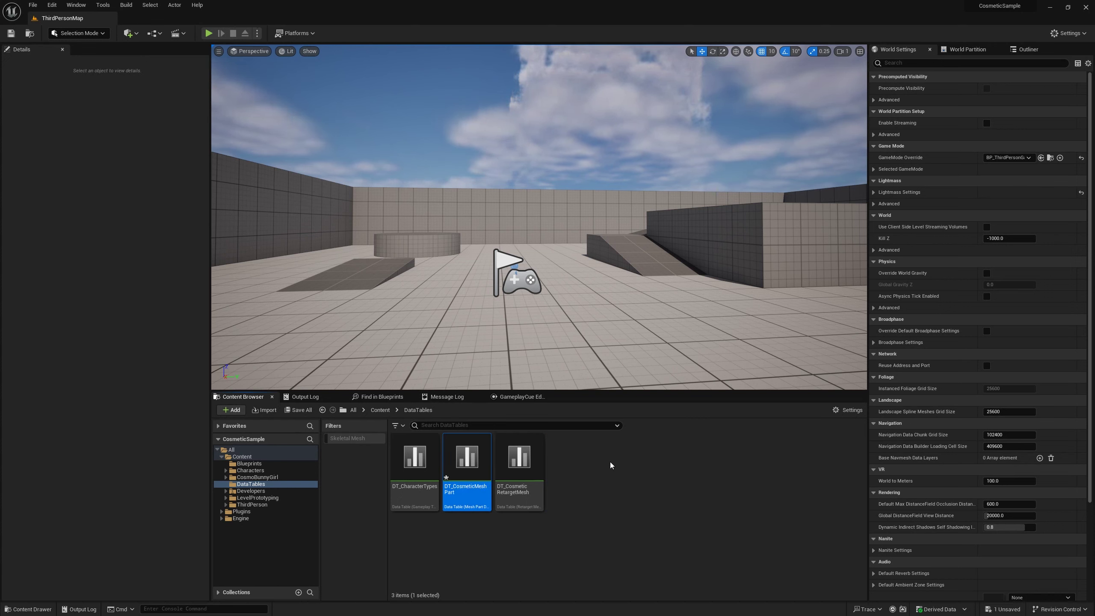
- Create a new Data Table asset that uses the BodyMeshPartData row structure
right_click(611, 465)
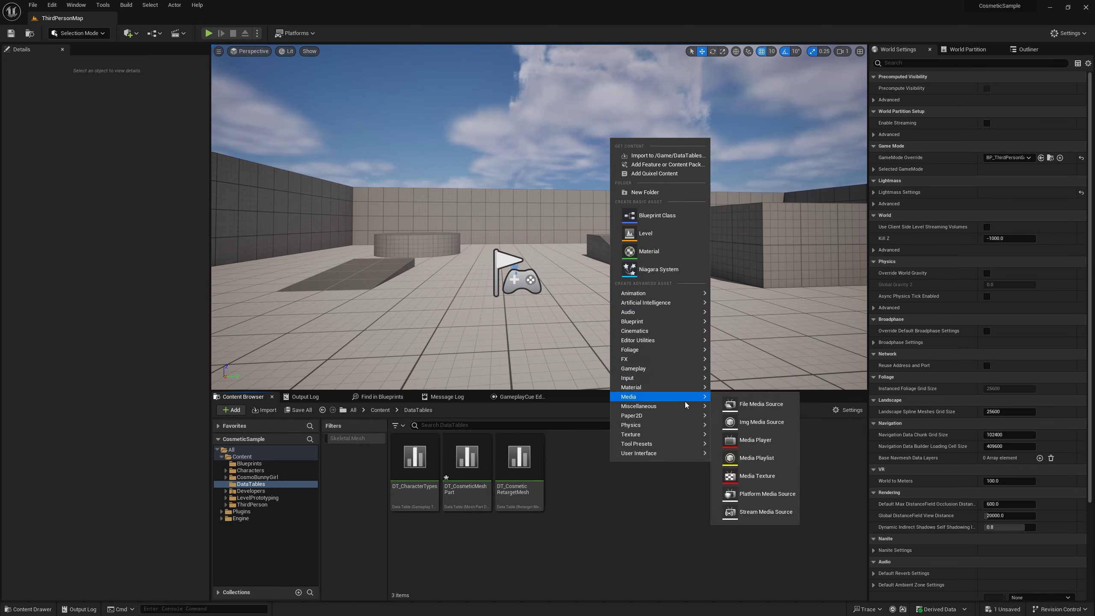
mouse_move(690, 406)
left_click(782, 355)
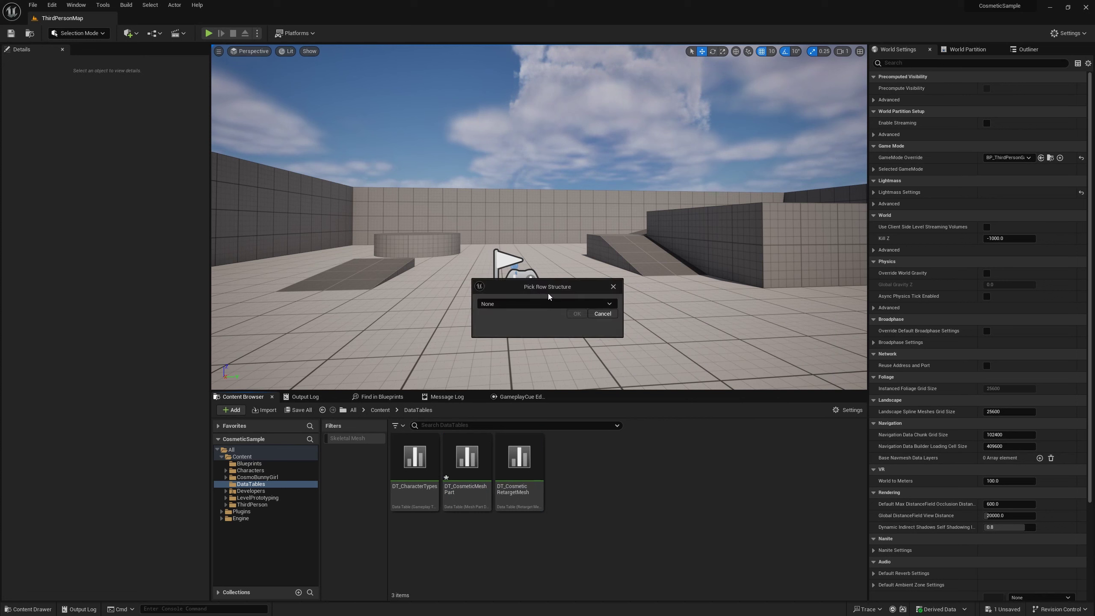
left_click(521, 305)
type("bodyp")
key("BackSpace")
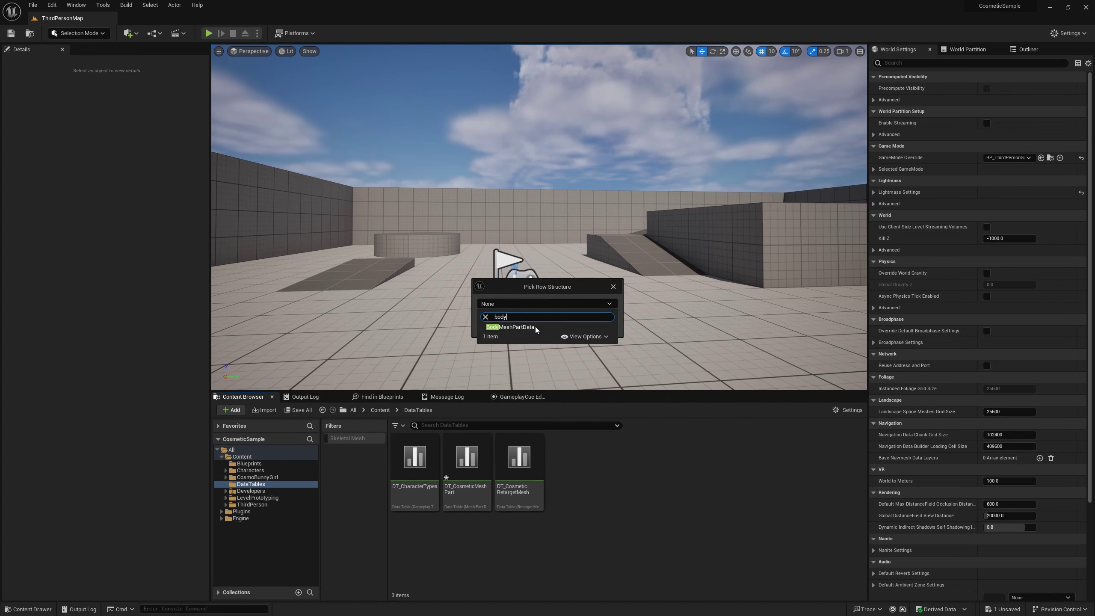
left_click(538, 328)
left_click(577, 315)
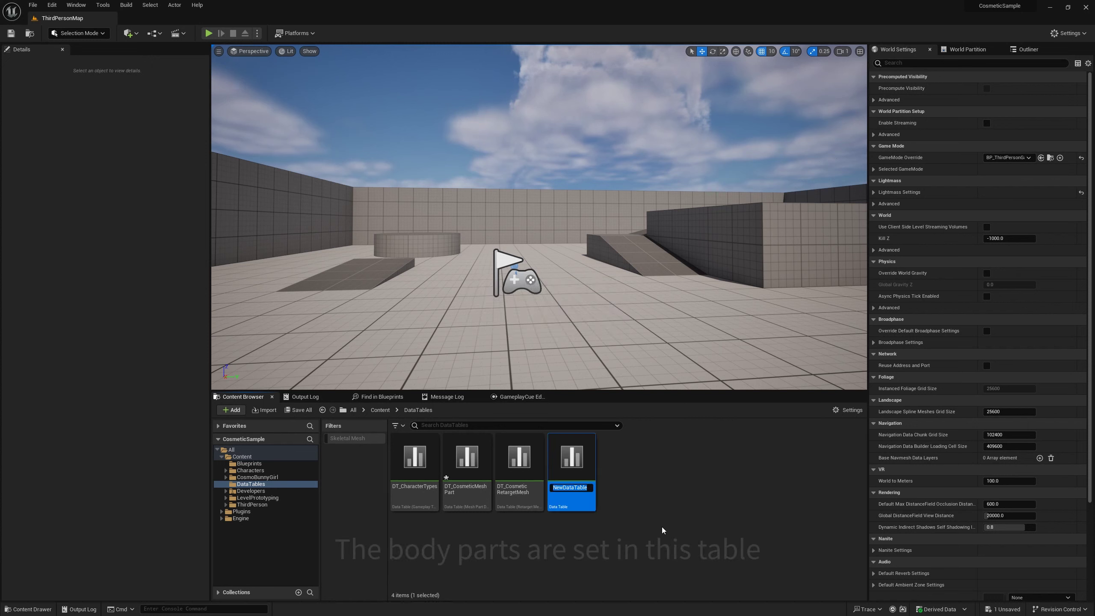
- Name the new table DT_CosmeticBodyPart and open it for editing
type("DT_Cosmetic")
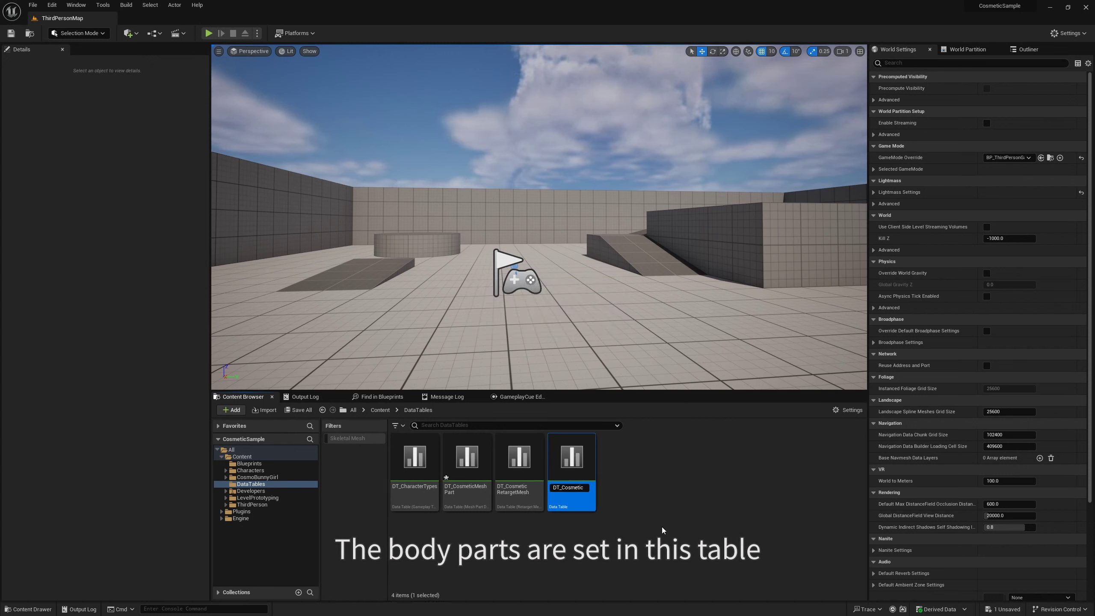
type("dyPart")
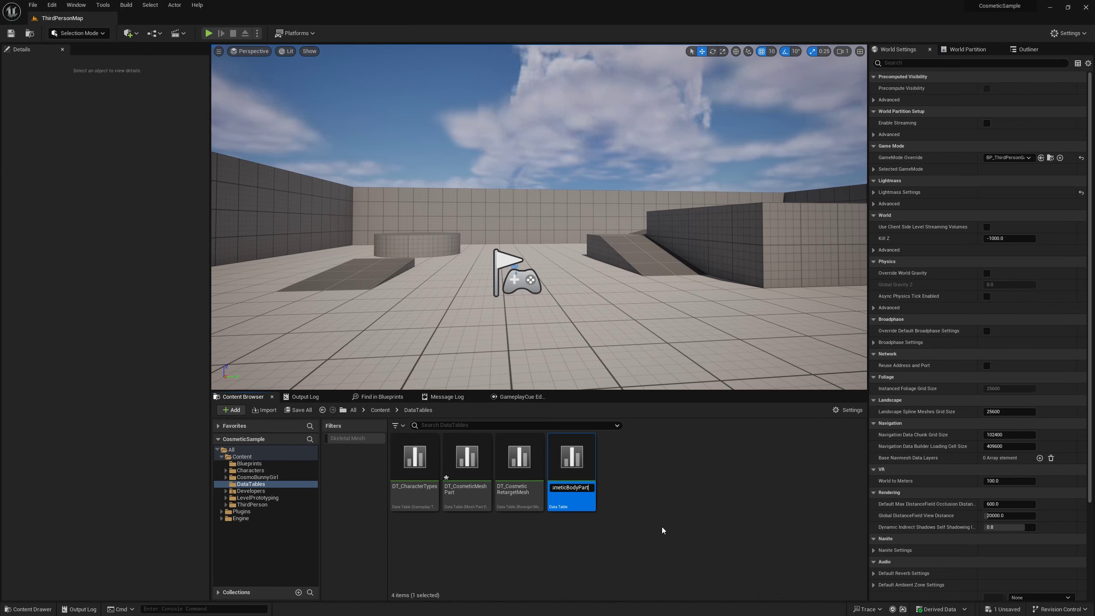
key("Return")
left_click(658, 524)
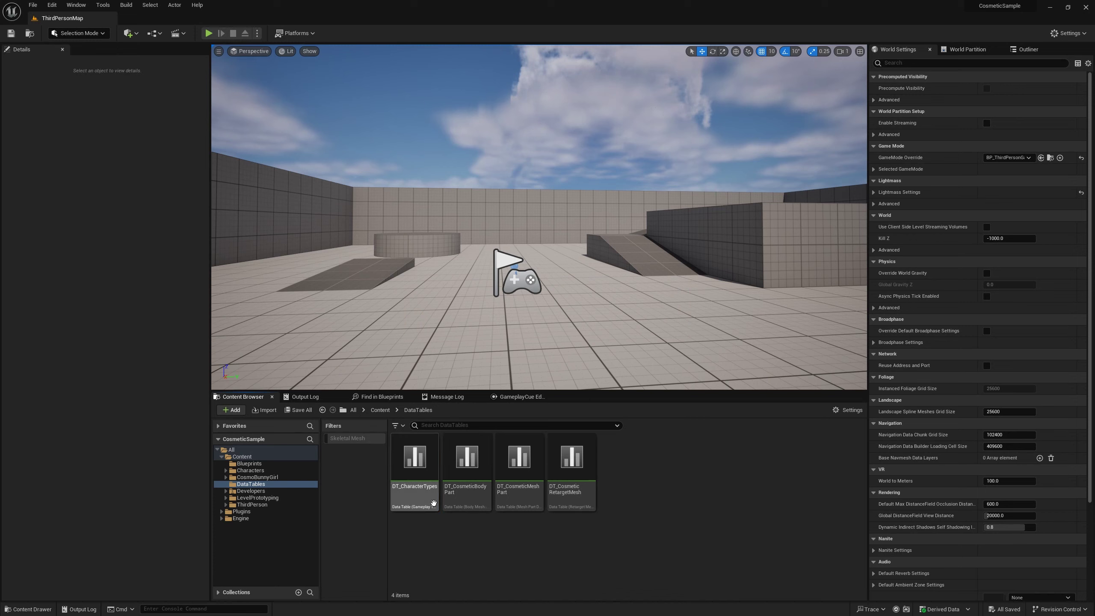
double_click(482, 502)
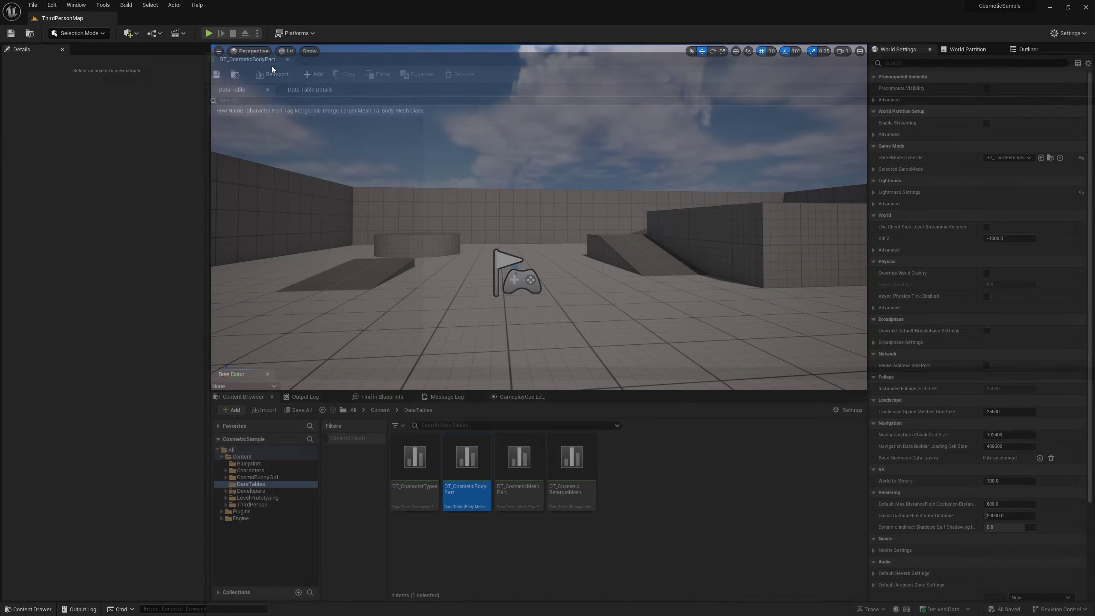
- Float and enlarge the DT_CosmeticBodyPart editor, then add its first row, NewRow
left_click_drag(165, 18, 403, 108)
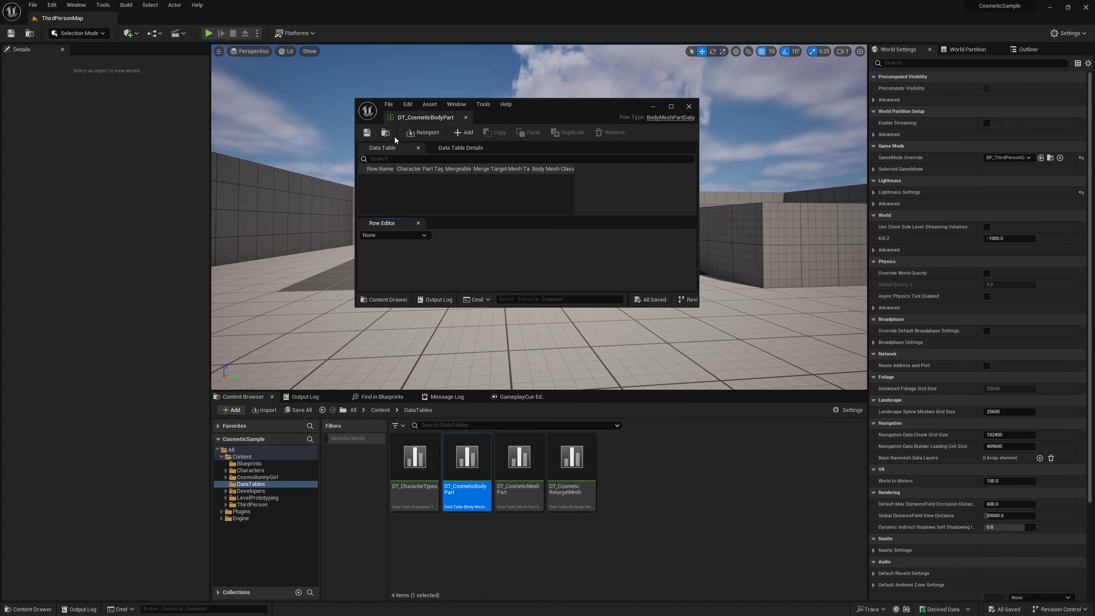
left_click(464, 132)
mouse_move(556, 107)
left_mouse_down()
mouse_move(887, 125)
mouse_move(867, 130)
left_mouse_up()
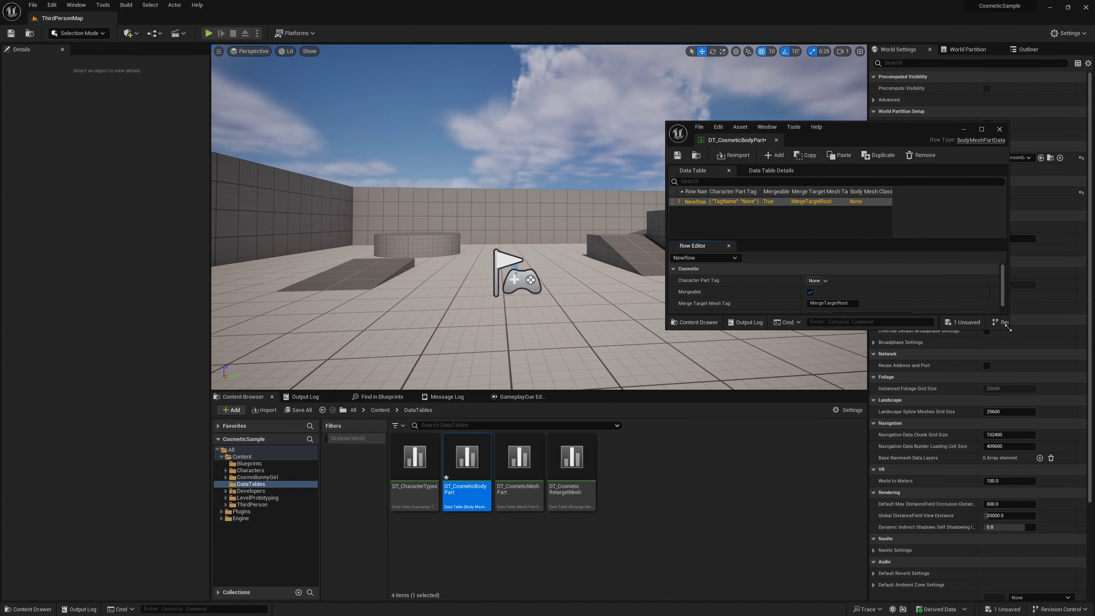
left_click_drag(1008, 327, 1051, 442)
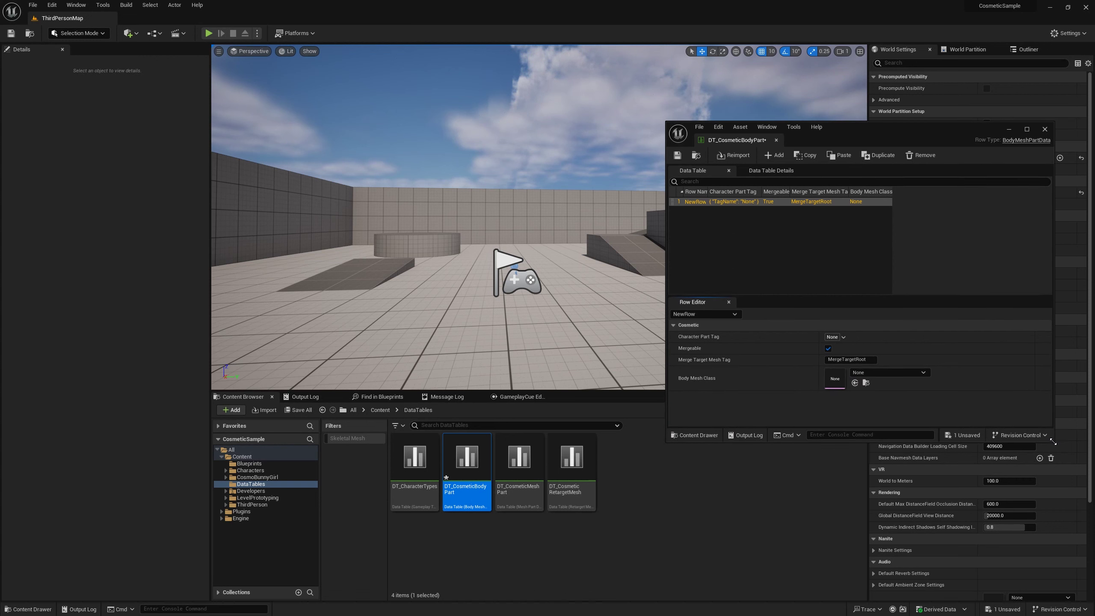
left_click(258, 477)
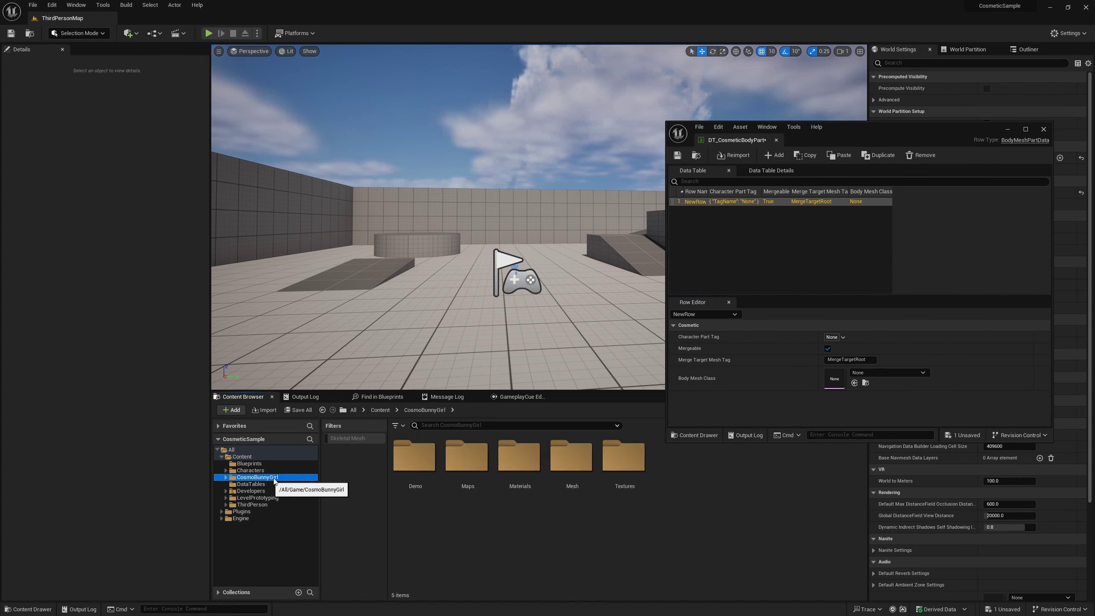
- Assign SK_CB_BODY_FULL_censored from Mesh/SeparatedMesh as NewRow's Body Mesh Class
double_click(572, 461)
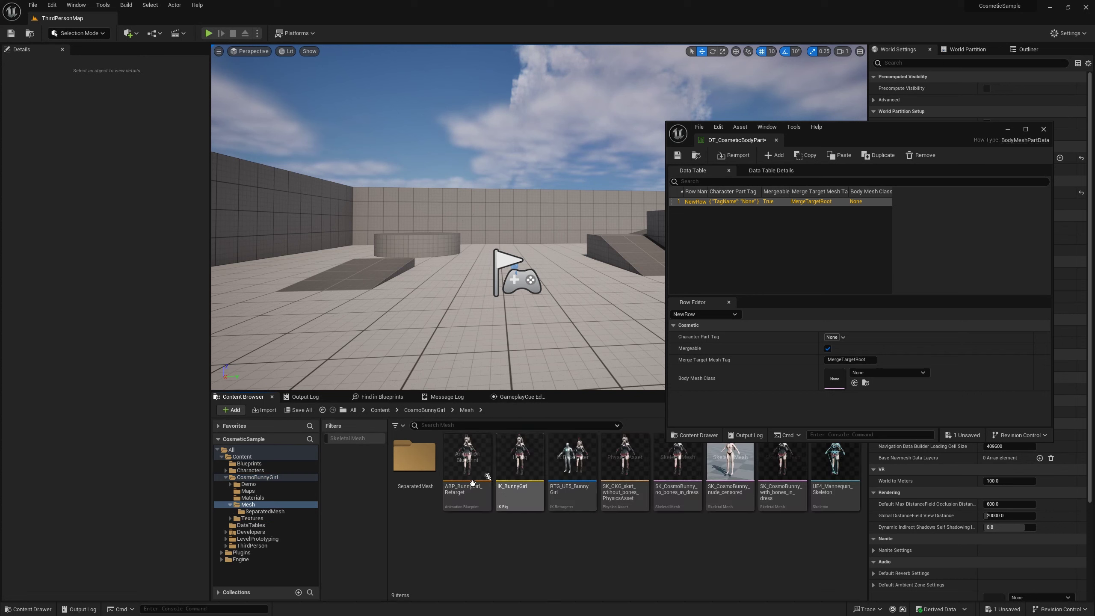
double_click(420, 469)
left_click(591, 478)
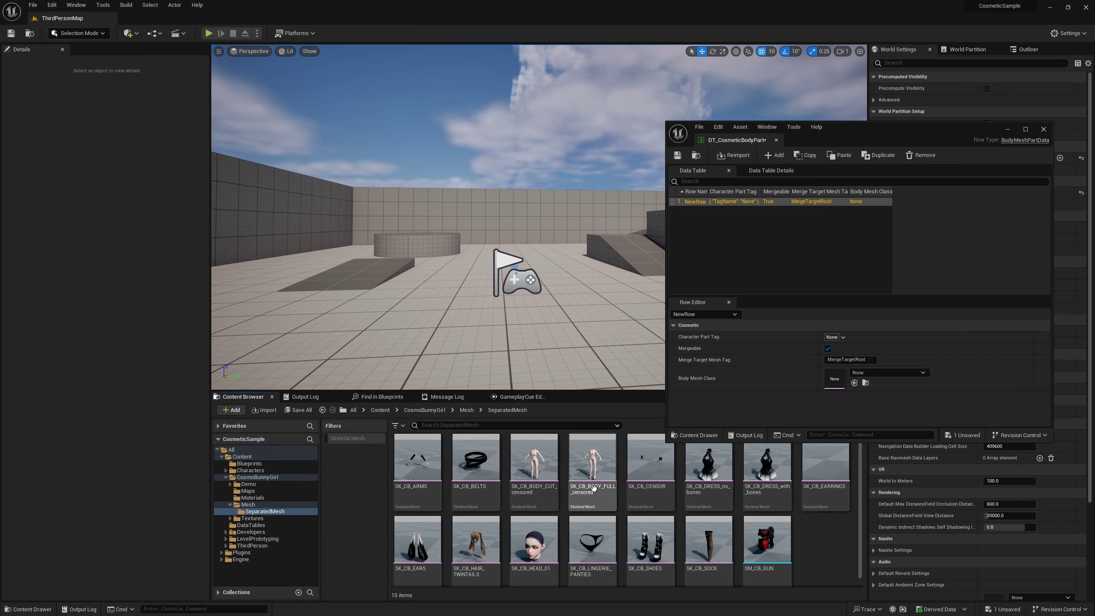
left_click(854, 383)
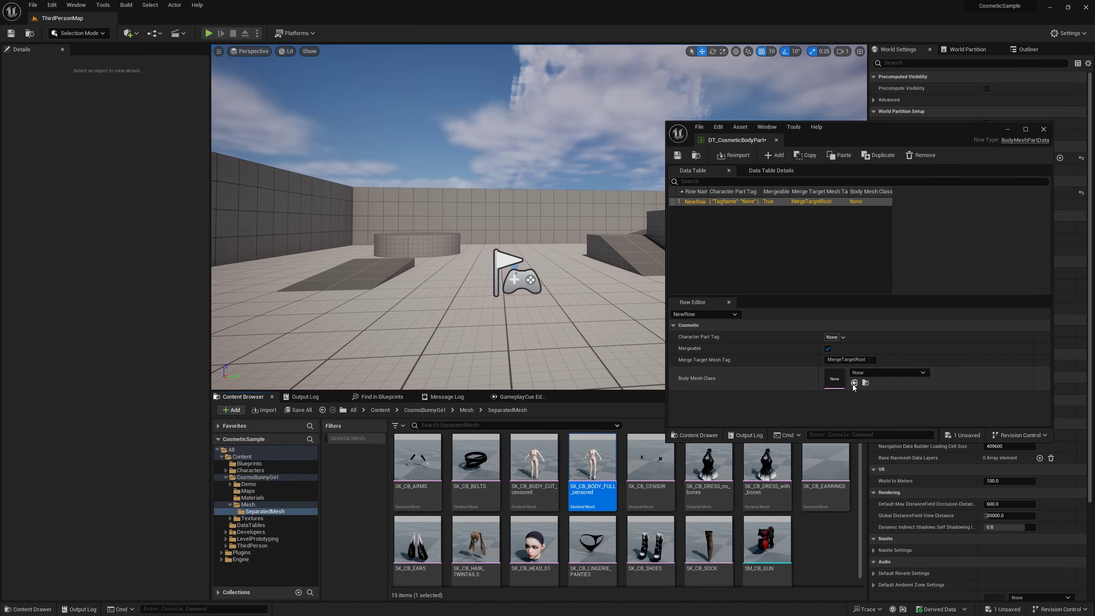
- Set NewRow's Character Part Tag to CosmeticSystem.Body.TypeA
left_click(834, 338)
type("body")
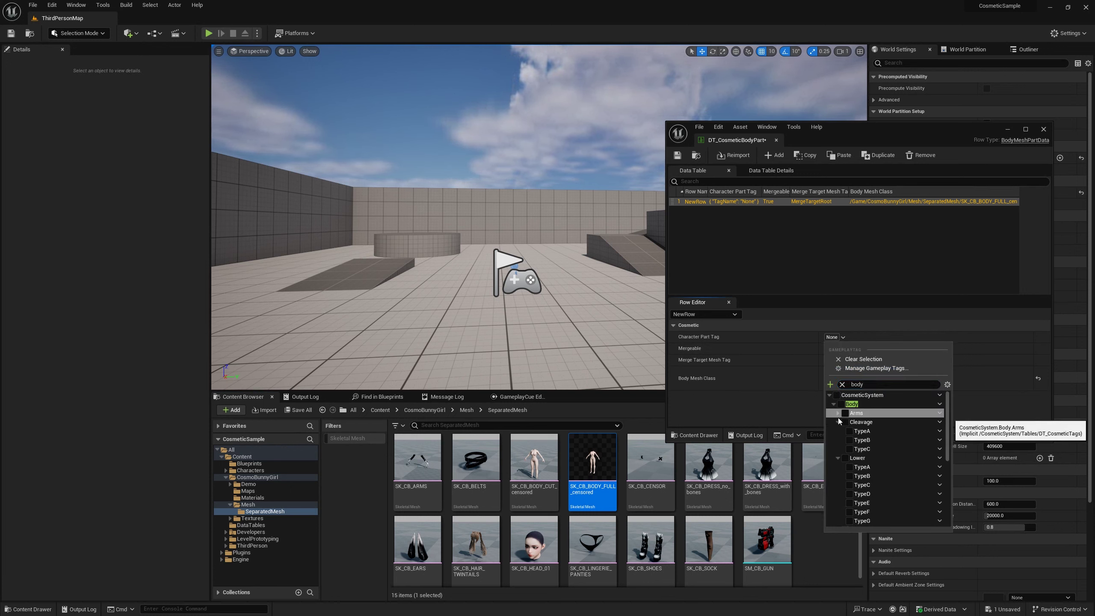
left_click(838, 413)
left_click(839, 422)
left_click(837, 430)
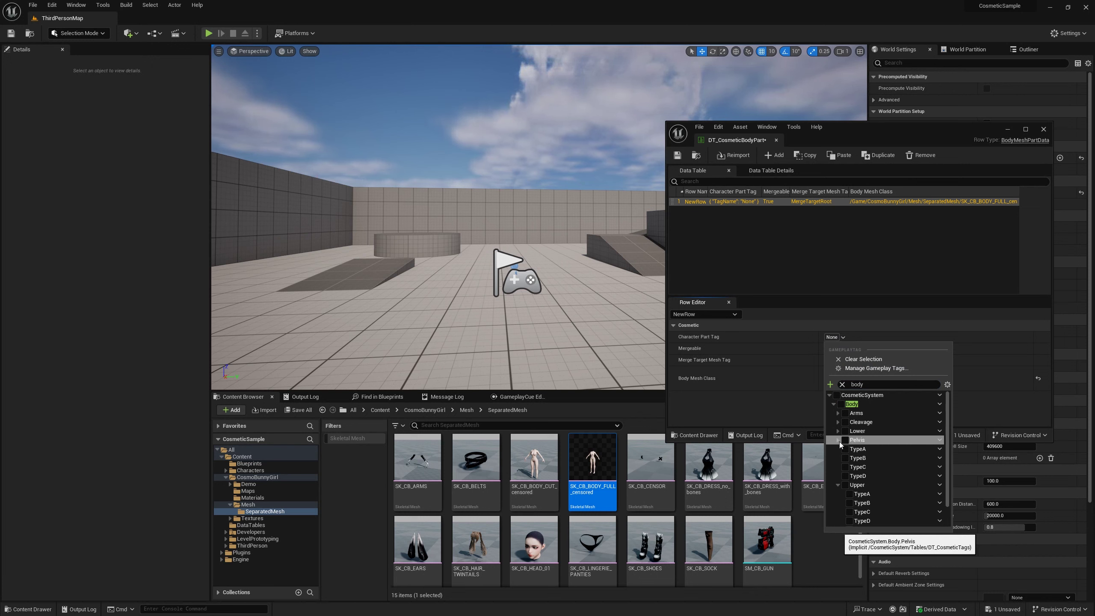
left_click(837, 439)
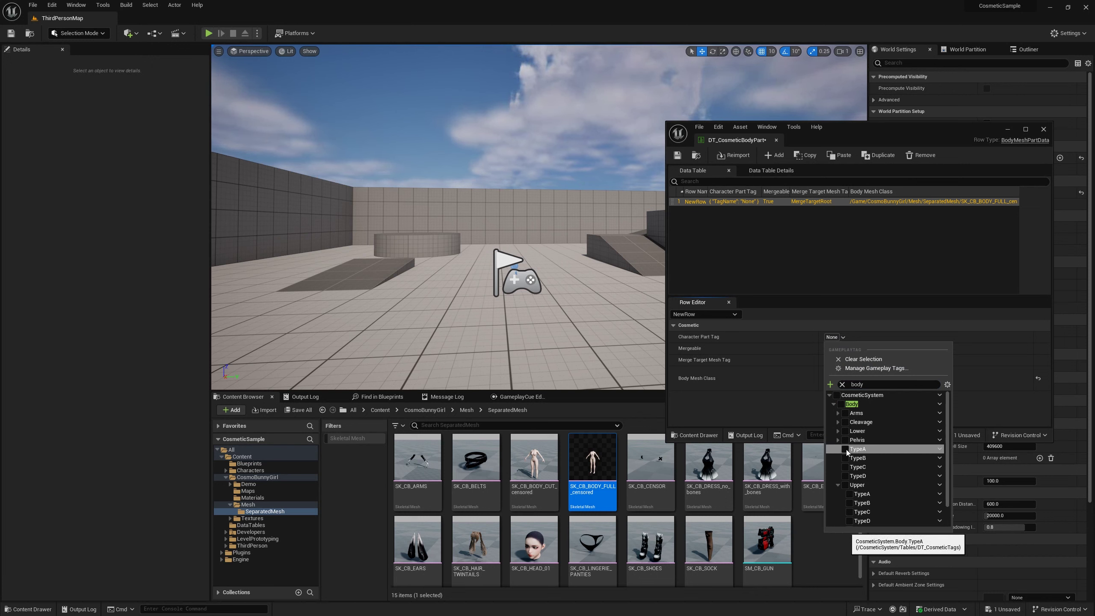
left_click(845, 449)
left_click(854, 247)
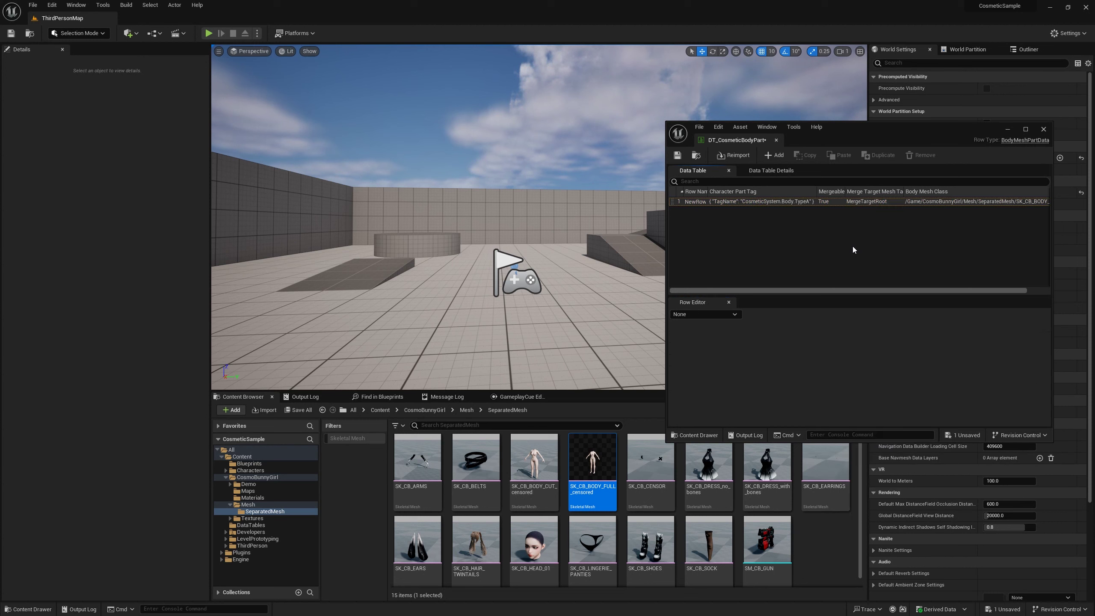
- Rename NewRow to 10000000
left_click(700, 202)
double_click(699, 201)
type("1000")
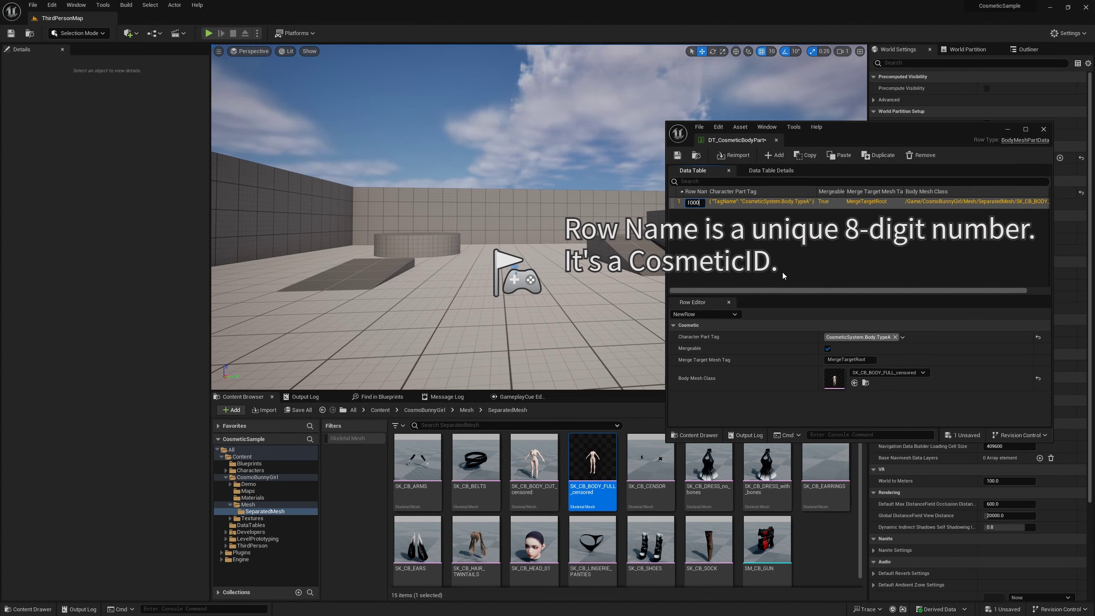
key("Return")
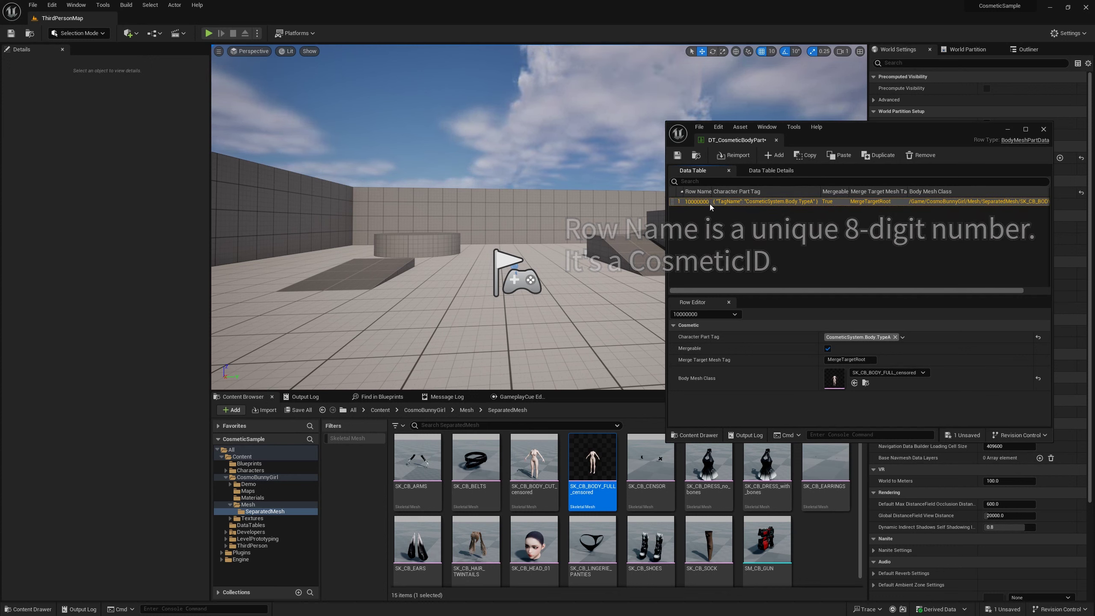
- Duplicate row 10000000 and name the copy 10000001
right_click(711, 204)
left_click(742, 256)
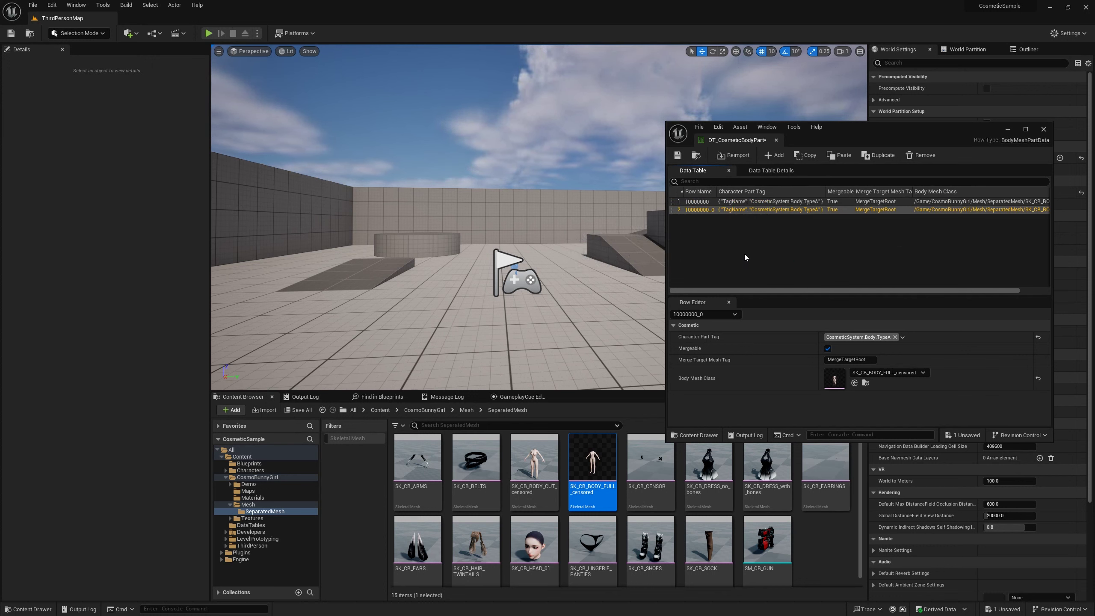
double_click(711, 209)
type("100")
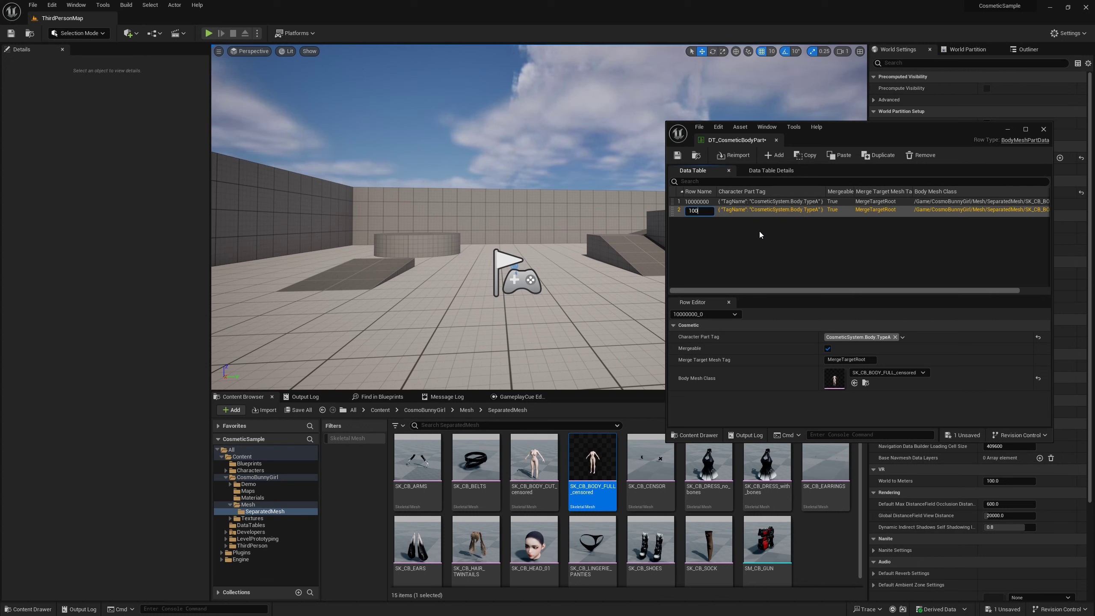
type("00001")
key("Return")
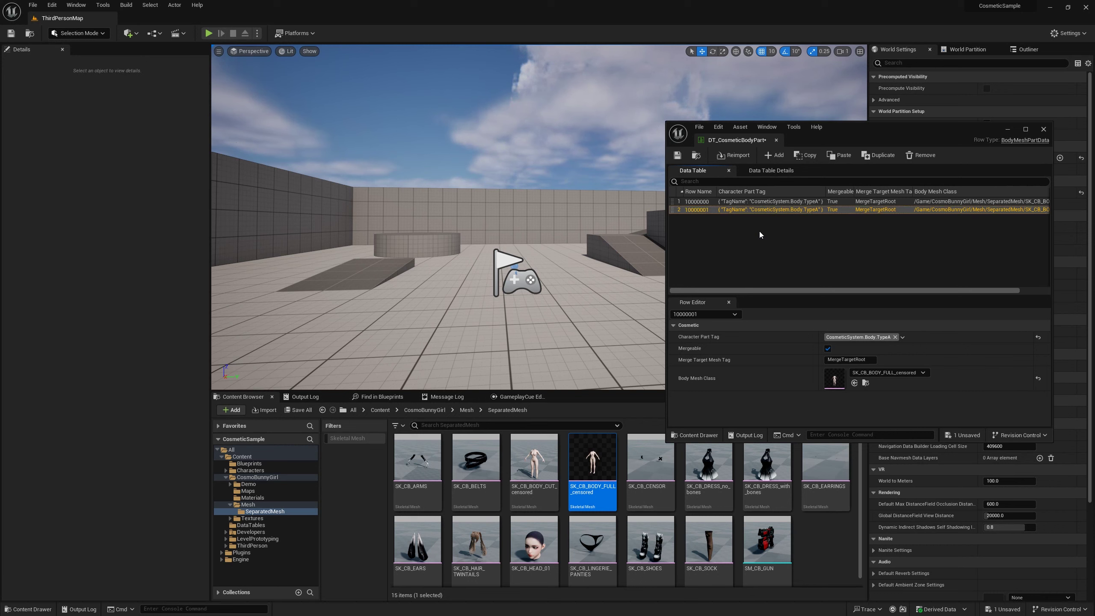
- Give row 10000001 the SK_CB_BODY_CUT_censored body mesh, then save and close the table
left_click(534, 458)
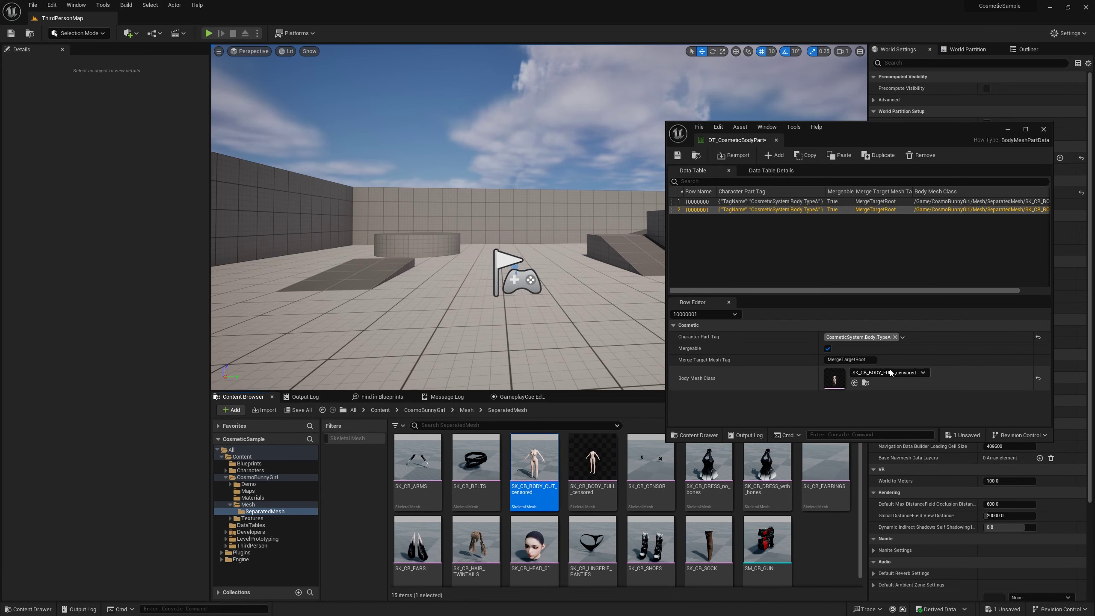
left_click(857, 385)
left_click(676, 156)
left_click(776, 140)
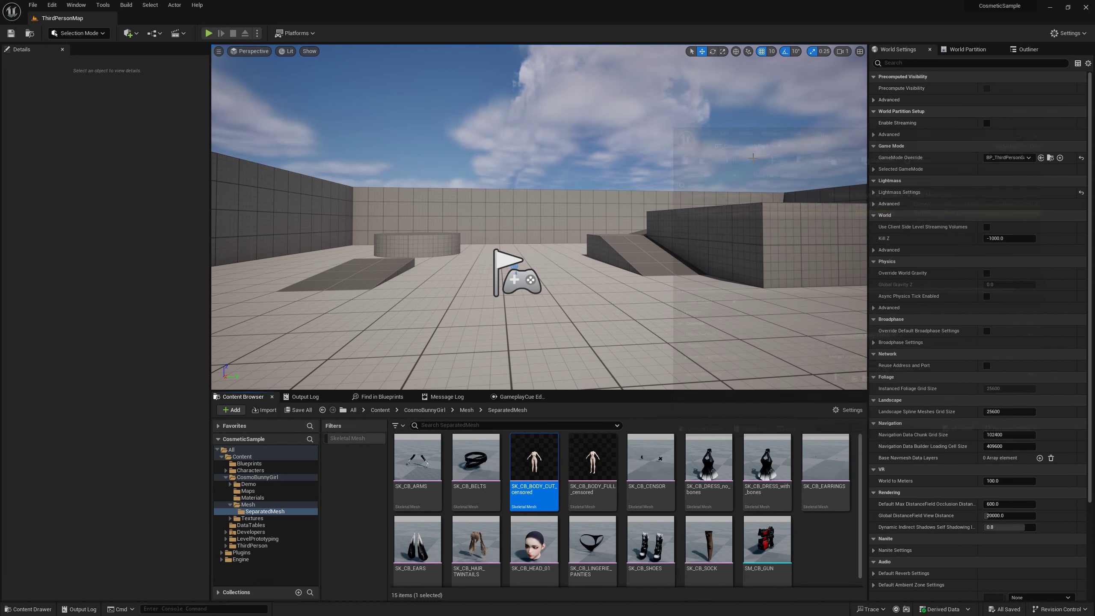
- Open DT_CosmeticMeshPart in an enlarged floating window and select SK_CB_HEAD_01 in SeparatedMesh
left_click(255, 525)
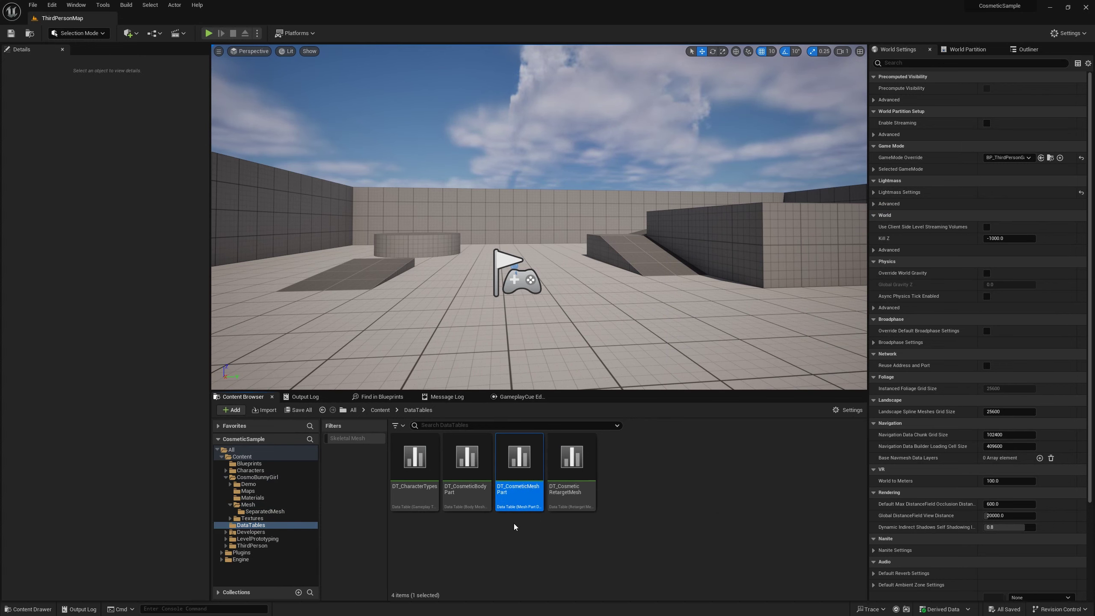
double_click(526, 493)
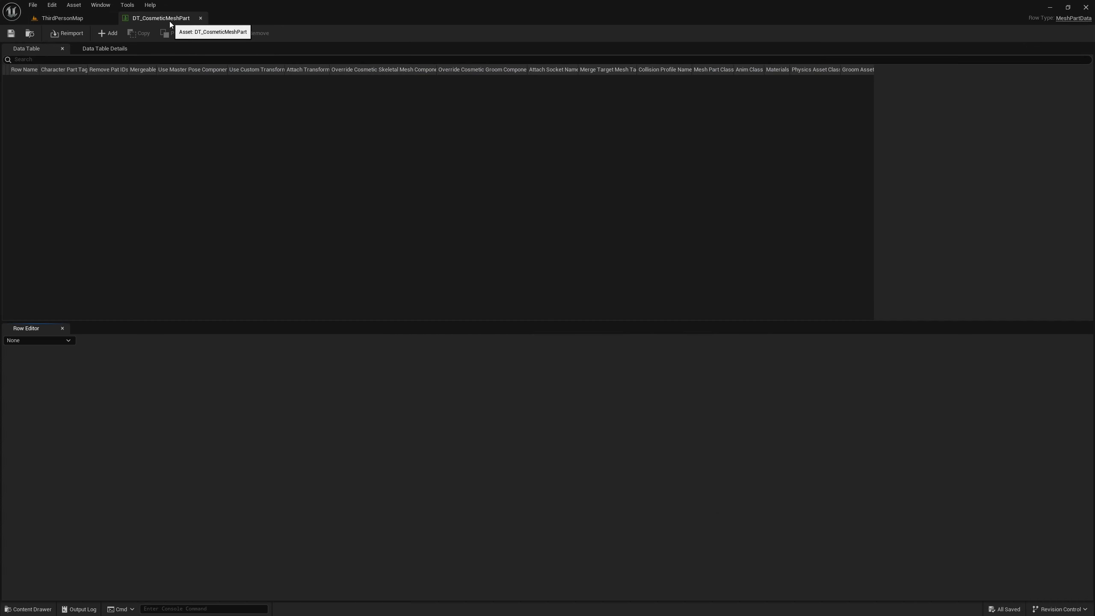
left_click_drag(169, 19, 543, 115)
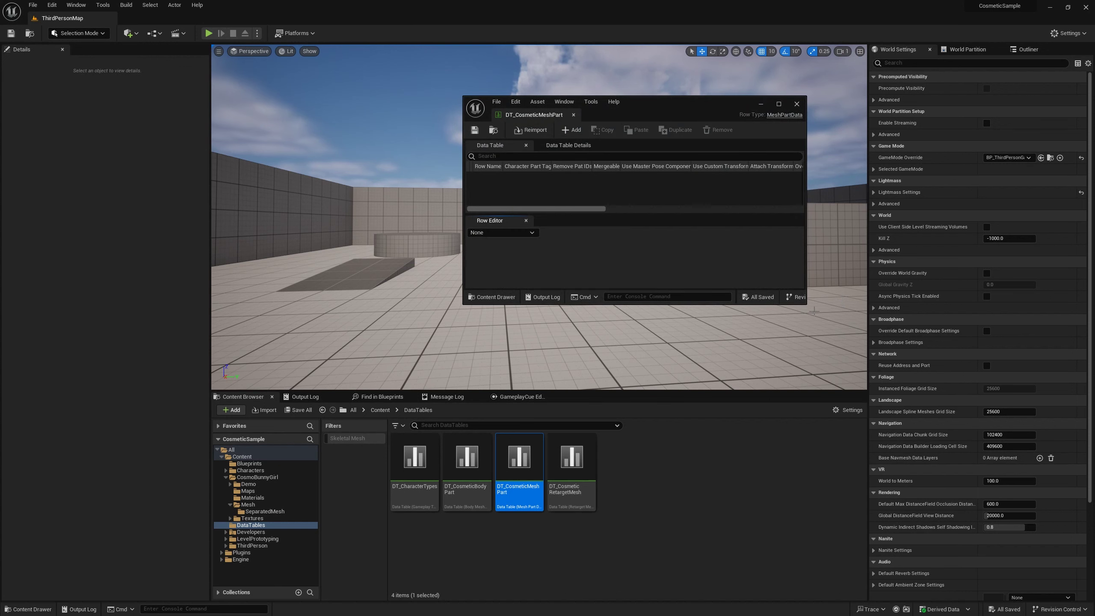
left_click_drag(806, 305, 1038, 429)
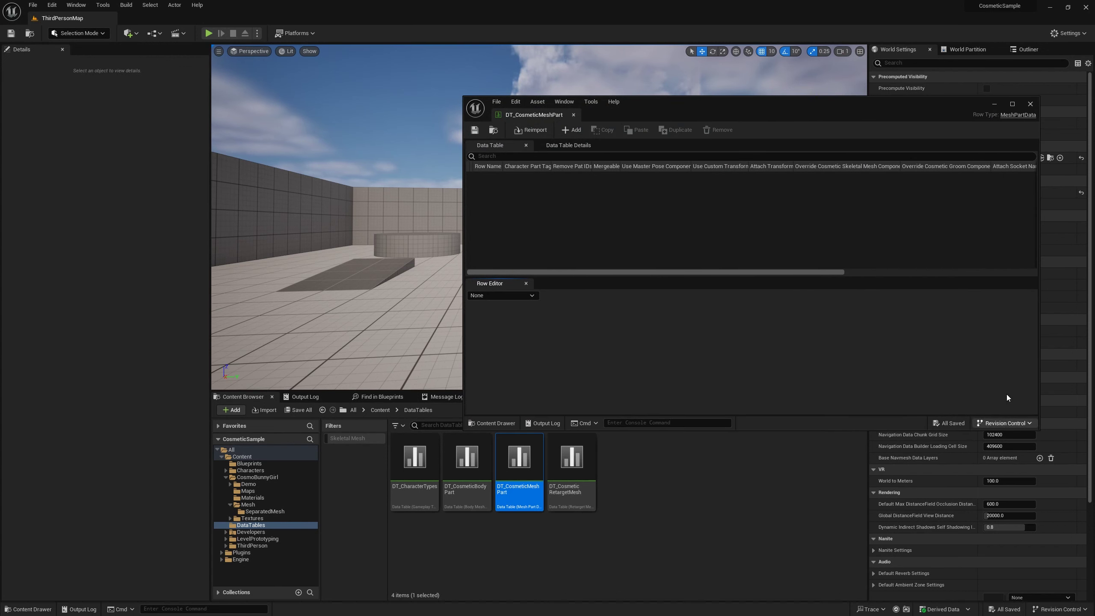
left_click_drag(701, 110, 718, 108)
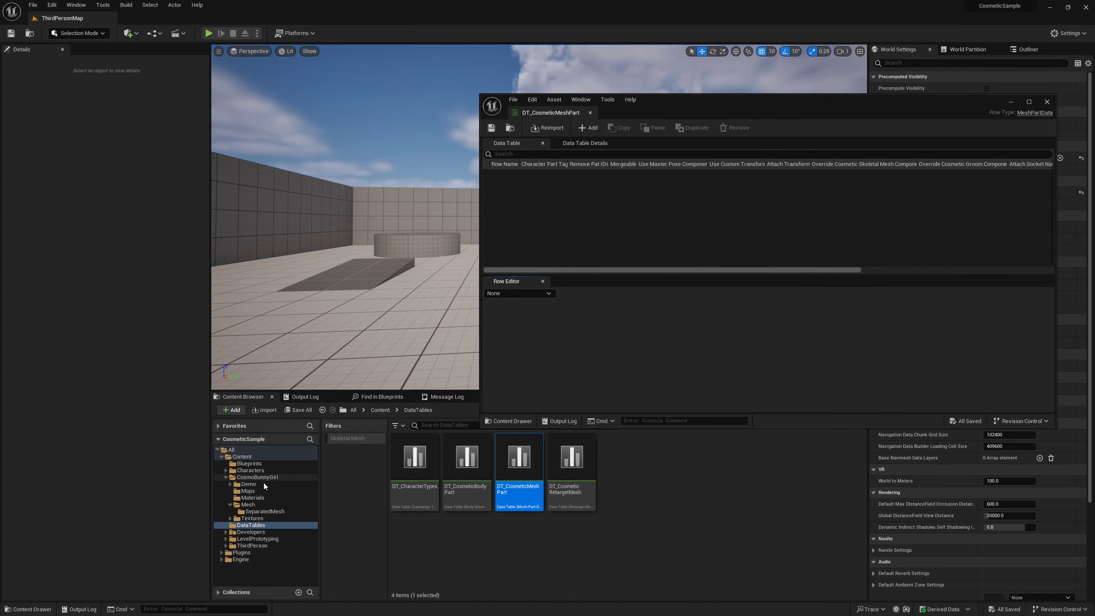
left_click(259, 511)
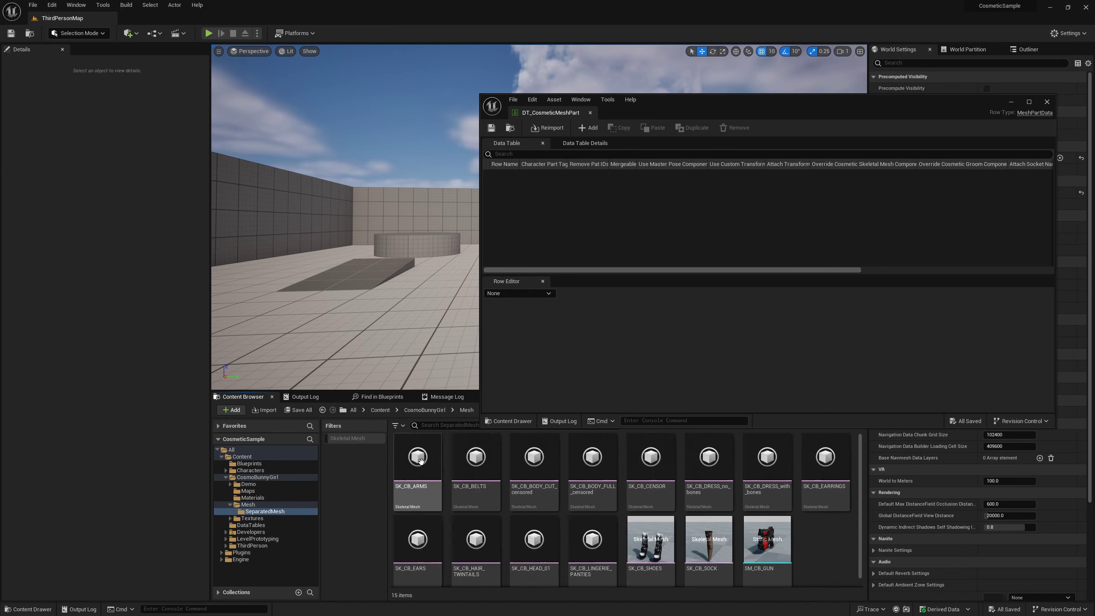
left_click(534, 541)
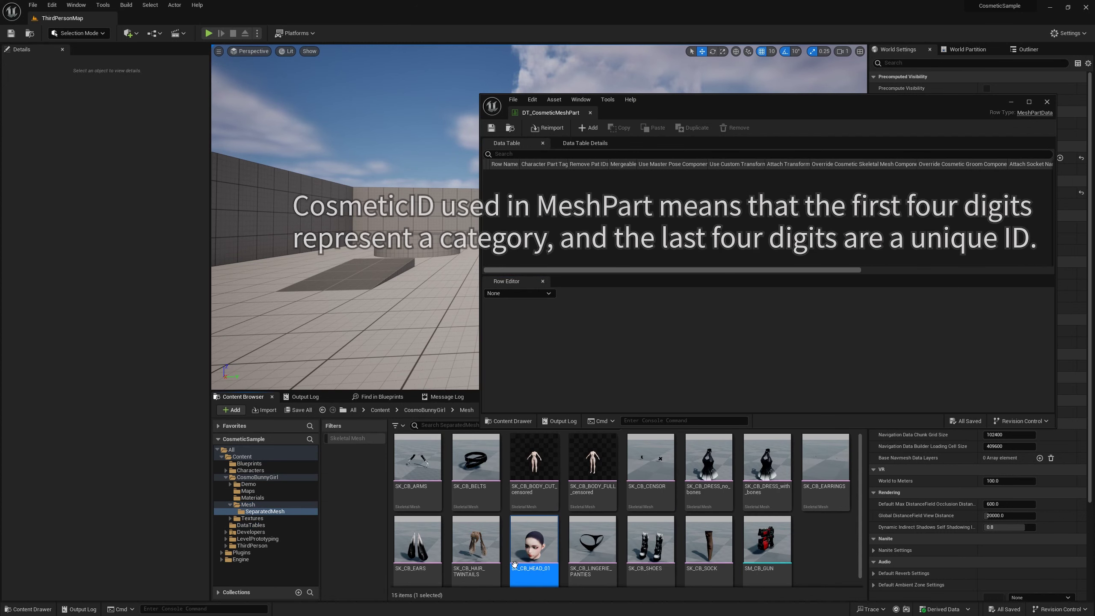
- Add row 10000000 and tag it CosmeticSystem.Face.TypeA
left_click(588, 126)
double_click(510, 175)
type("1")
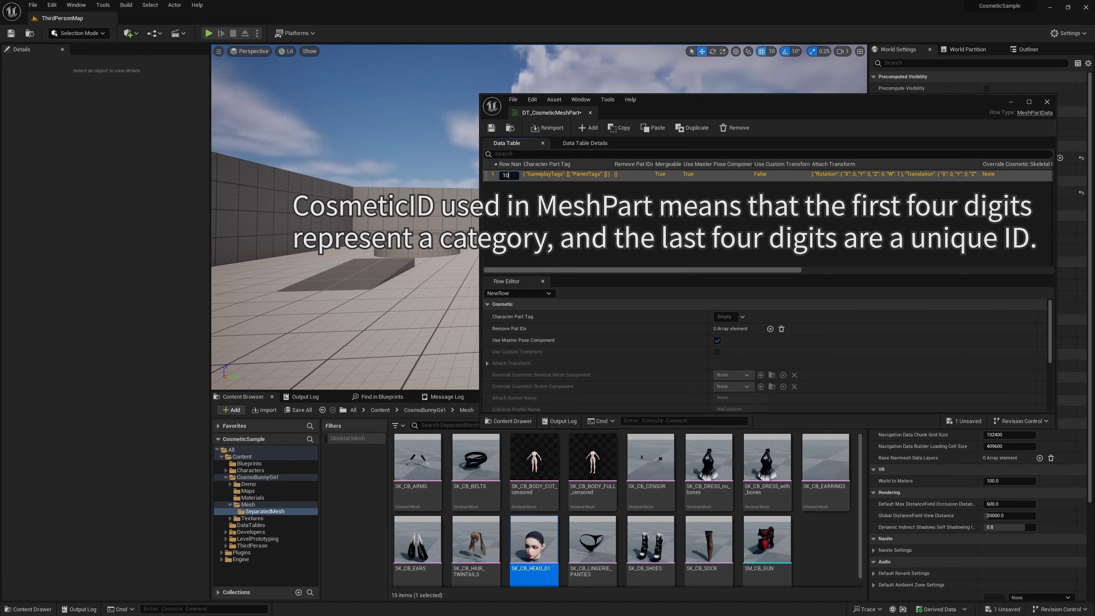
type("00")
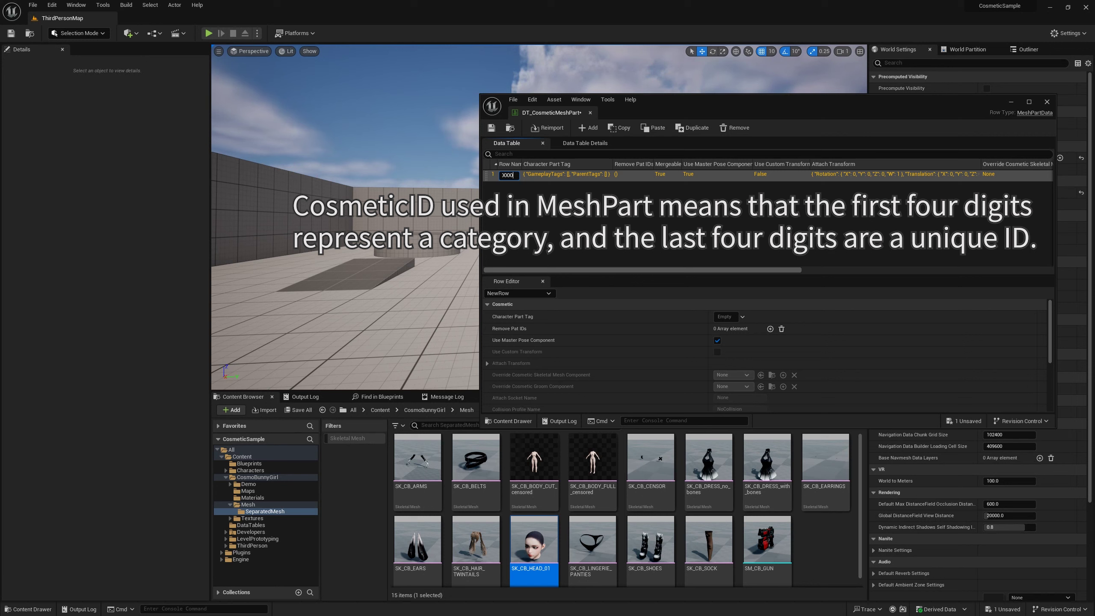
key("Return")
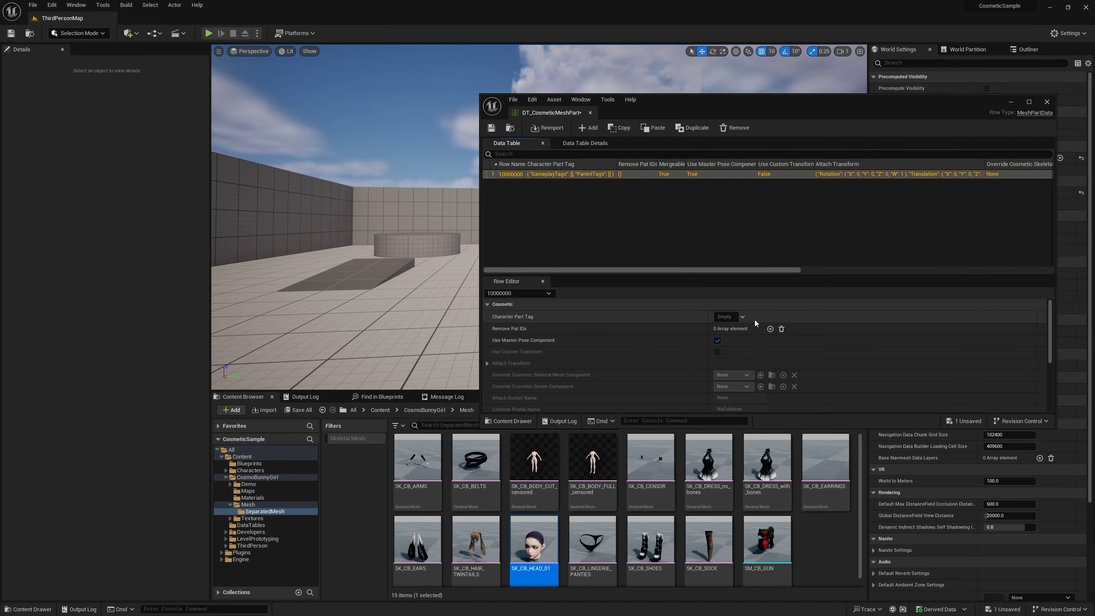
left_click(734, 316)
type("face")
left_click(748, 393)
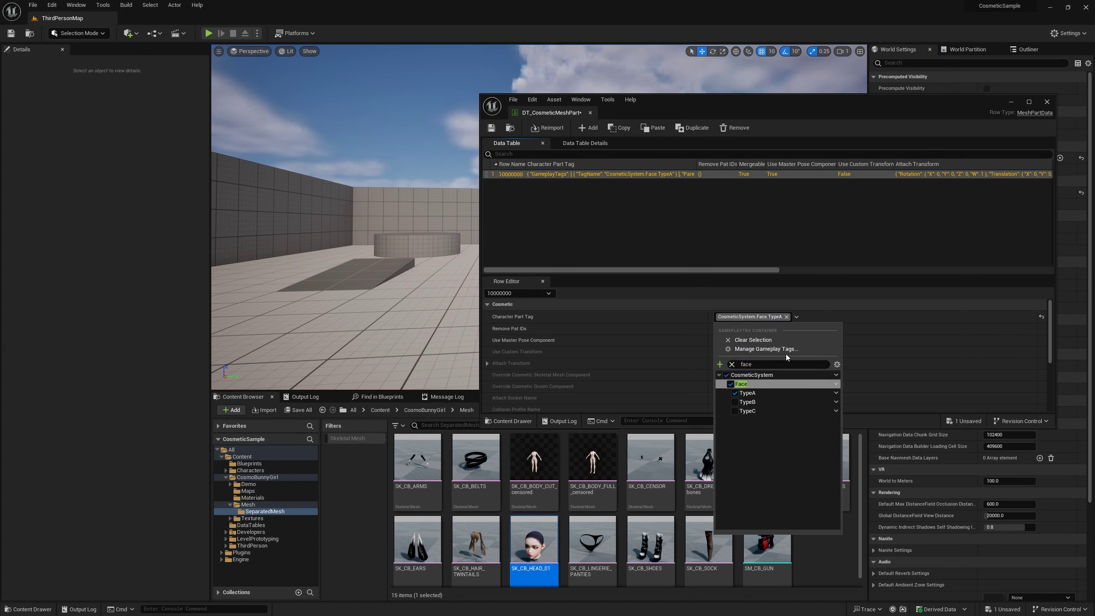
left_click(744, 238)
- Set row 10000000's Mesh Part Class to SK_CB_HEAD_01 and save the table
left_click(650, 175)
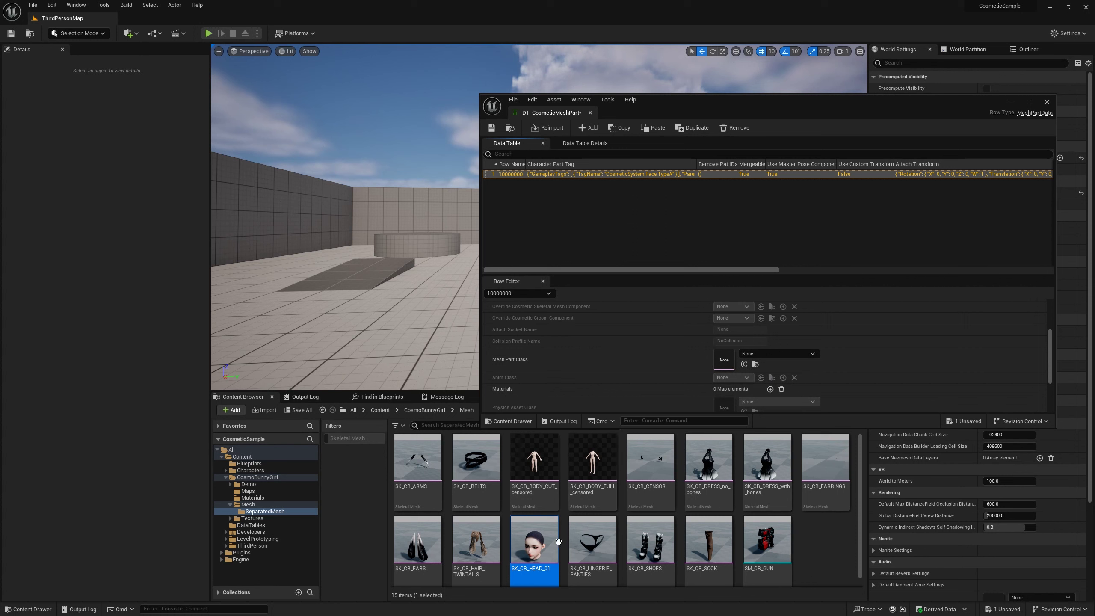
left_click(745, 364)
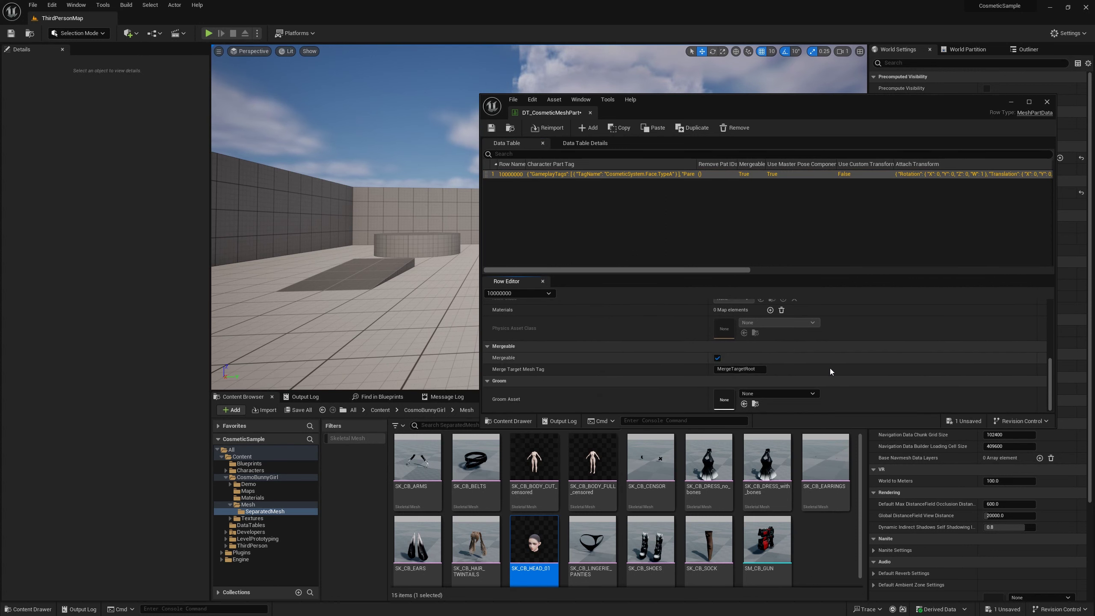
scroll(826, 372, "up", 3)
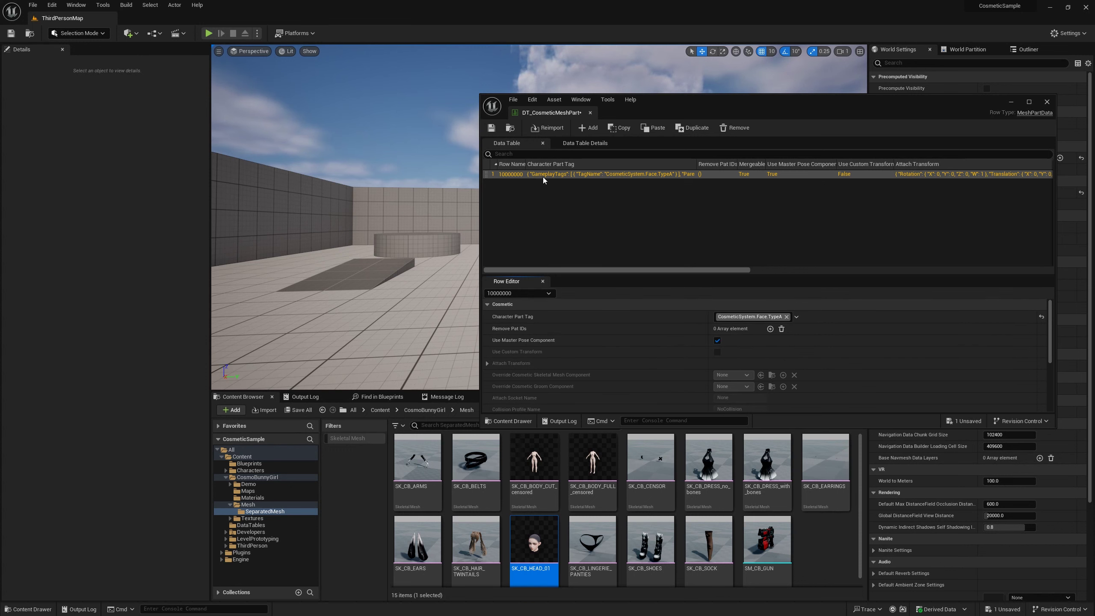
left_click(491, 128)
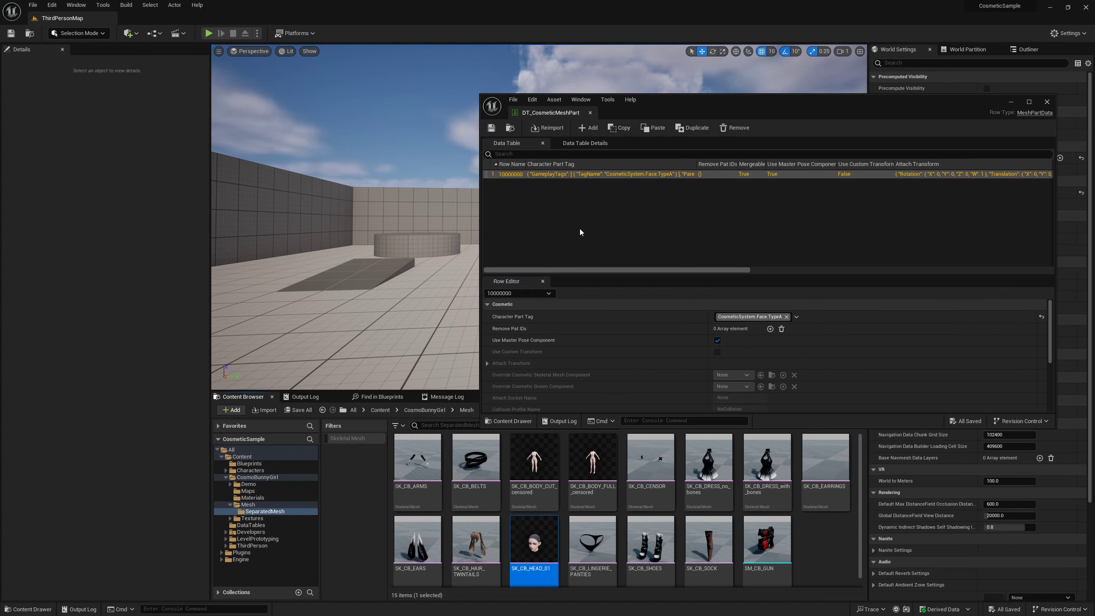
- Add row 10100000, select SK_CB_ARMS, and tag the row CosmeticSystem.Glove
left_click(588, 128)
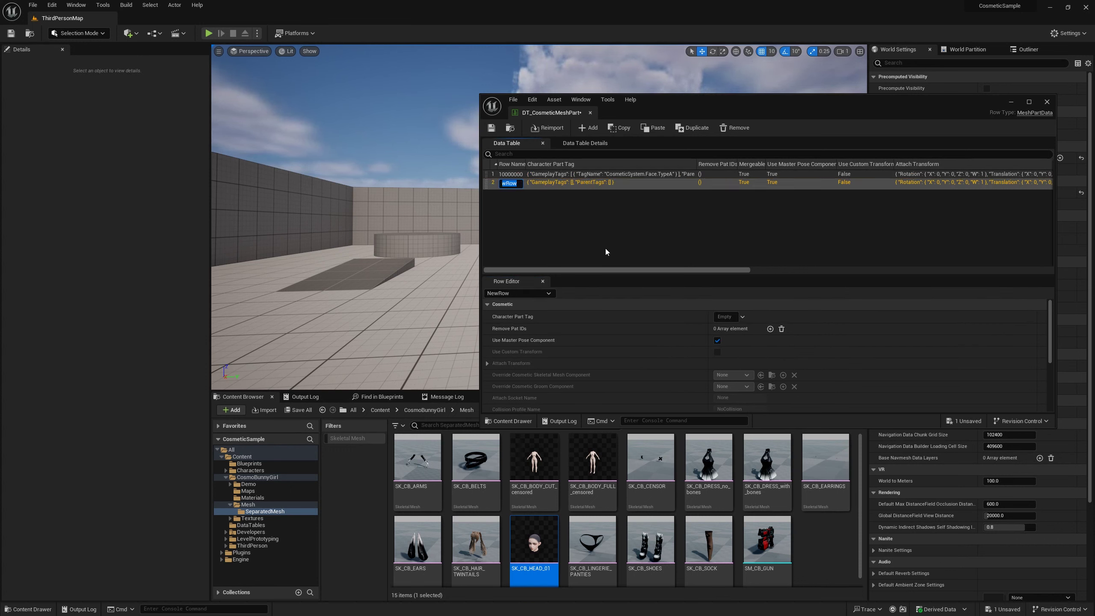
type("0000")
key("Return")
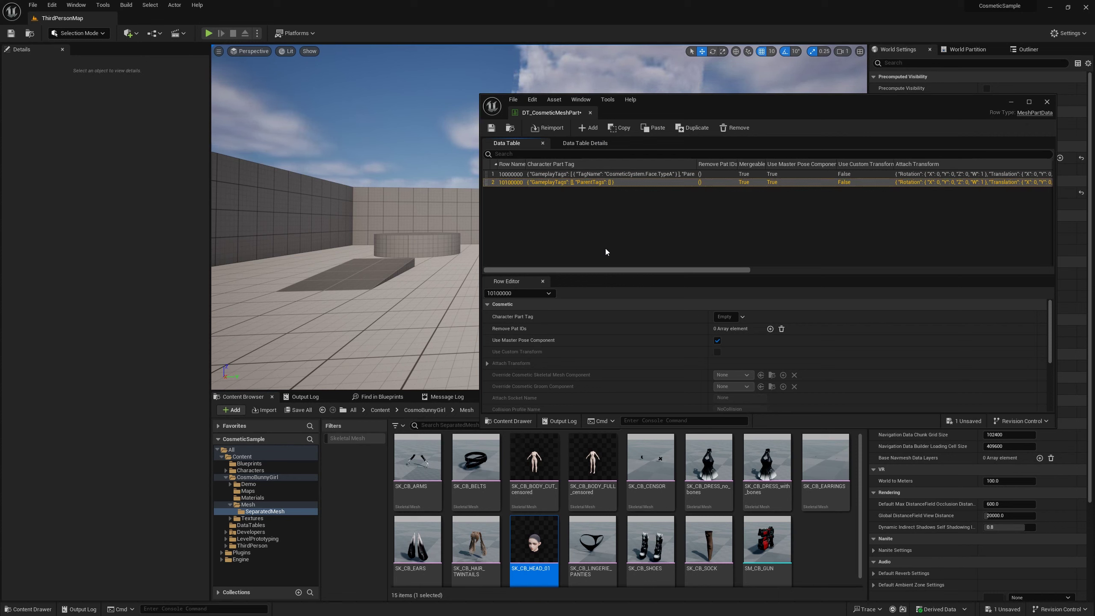
left_click(416, 472)
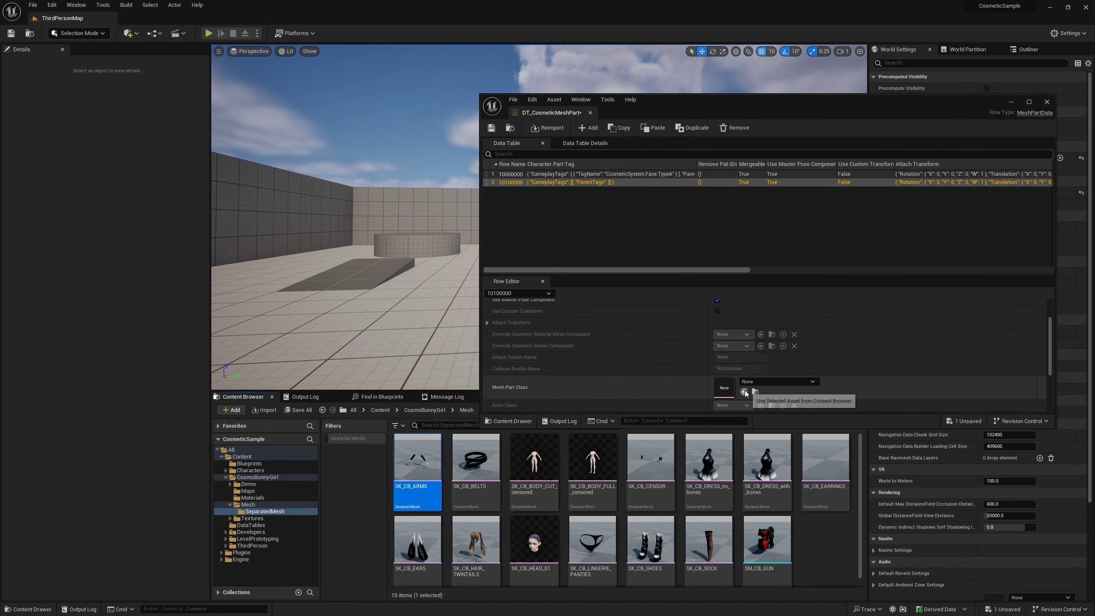
left_click(734, 317)
type("glo")
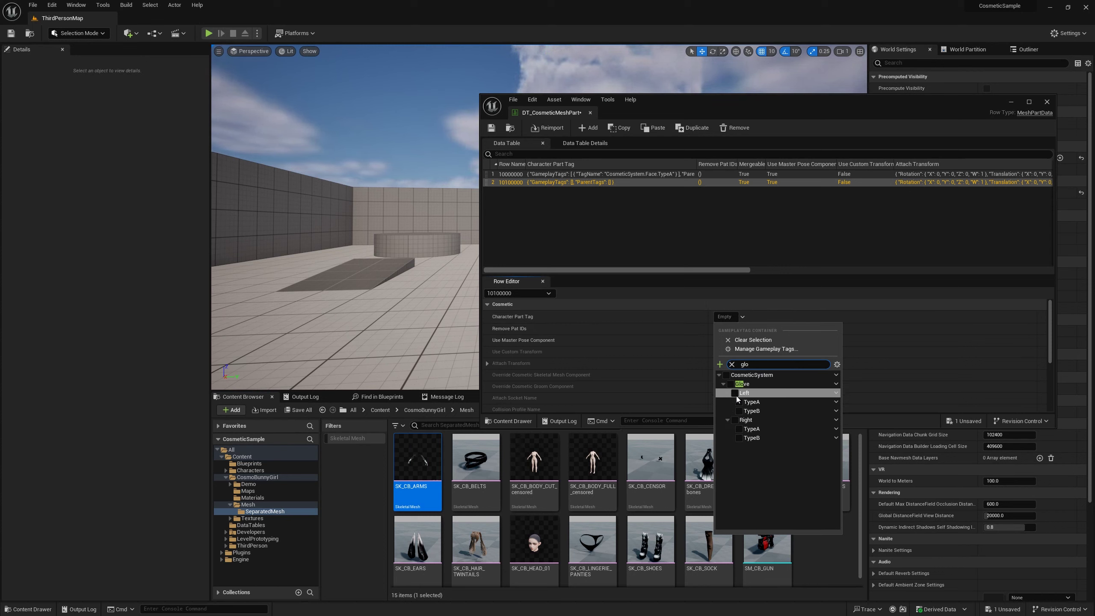
left_click(731, 384)
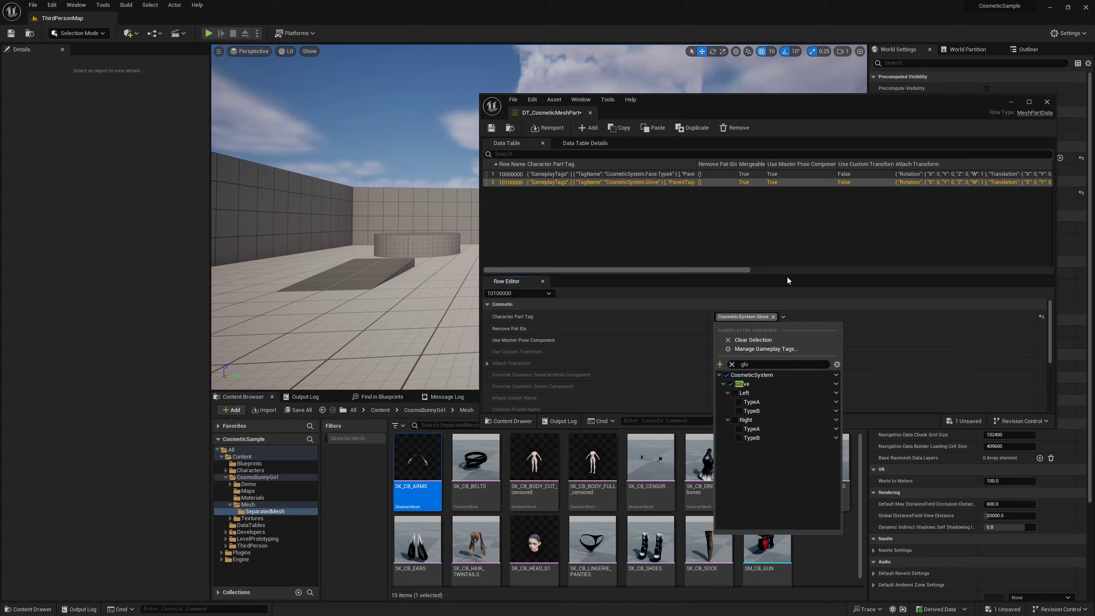
- Add row 10200000 with SK_CB_BELTS as its mesh part, tagged Belts.TypeA
left_click(707, 220)
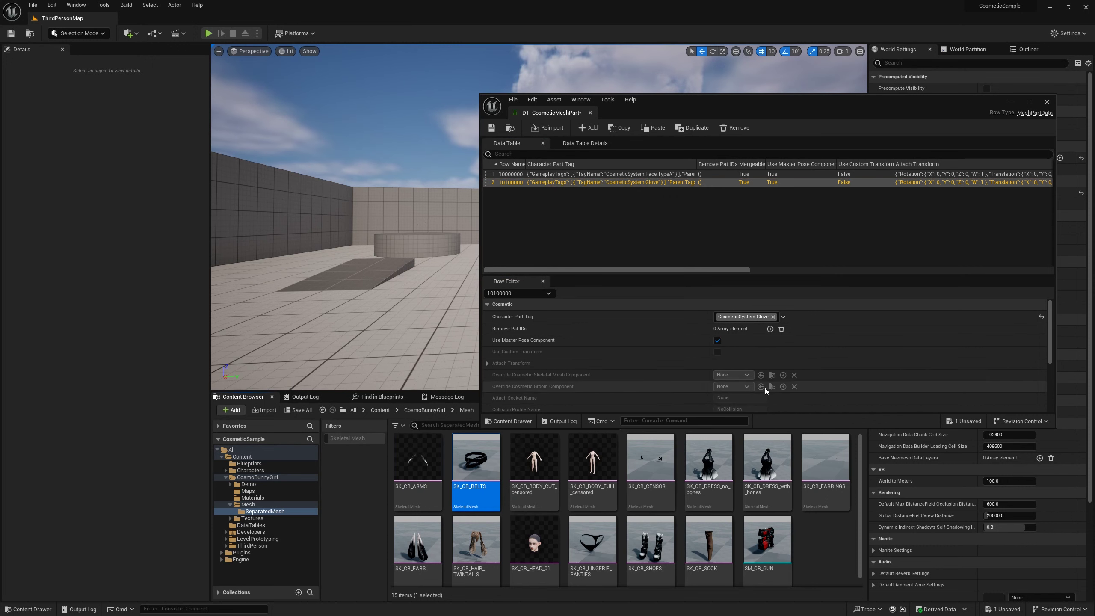
scroll(751, 397, "down", 3)
left_click(589, 127)
double_click(514, 191)
type("10200000")
key("Return")
left_click(769, 354)
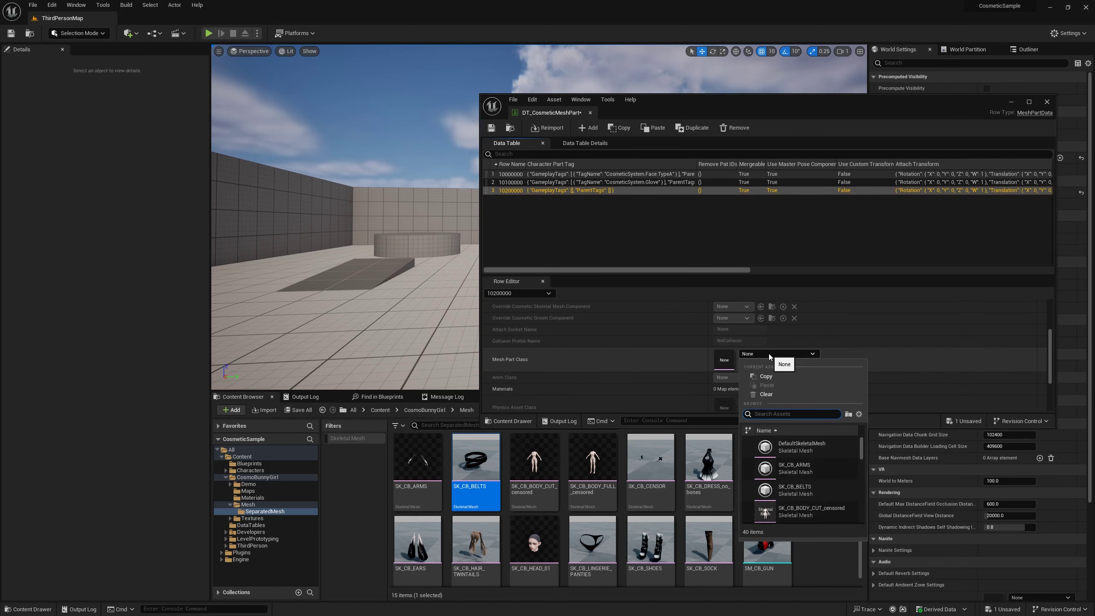
left_click(756, 363)
scroll(749, 341, "up", 3)
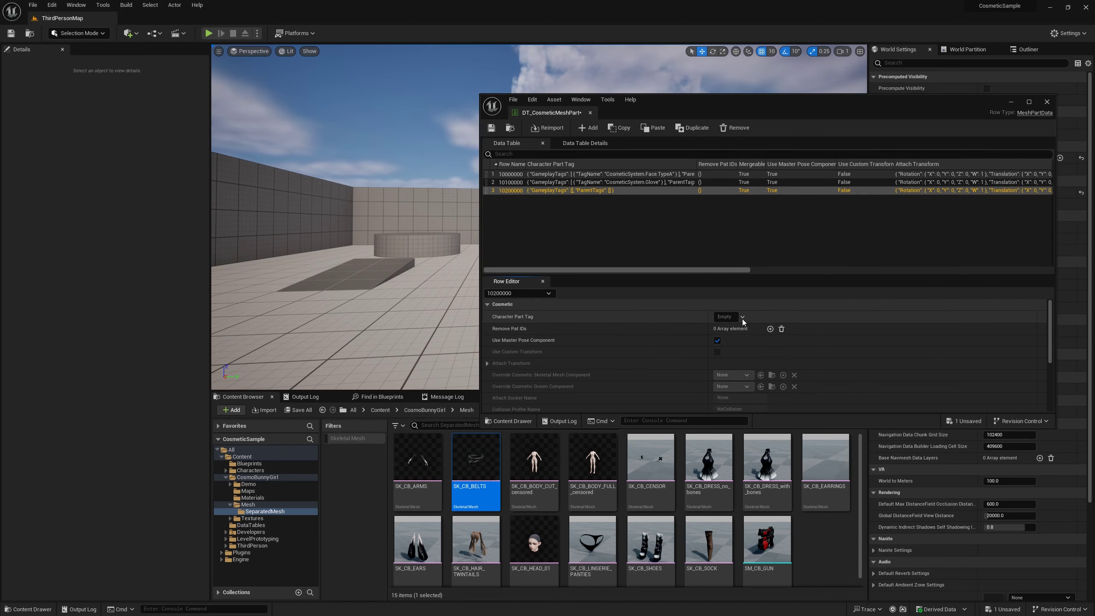
left_click(742, 316)
type("belt")
left_click(735, 393)
left_click(655, 299)
- Select SK_CB_DRESS_with_bones and add row 10300000 tagged Onepiece.TypeA
left_click(655, 466)
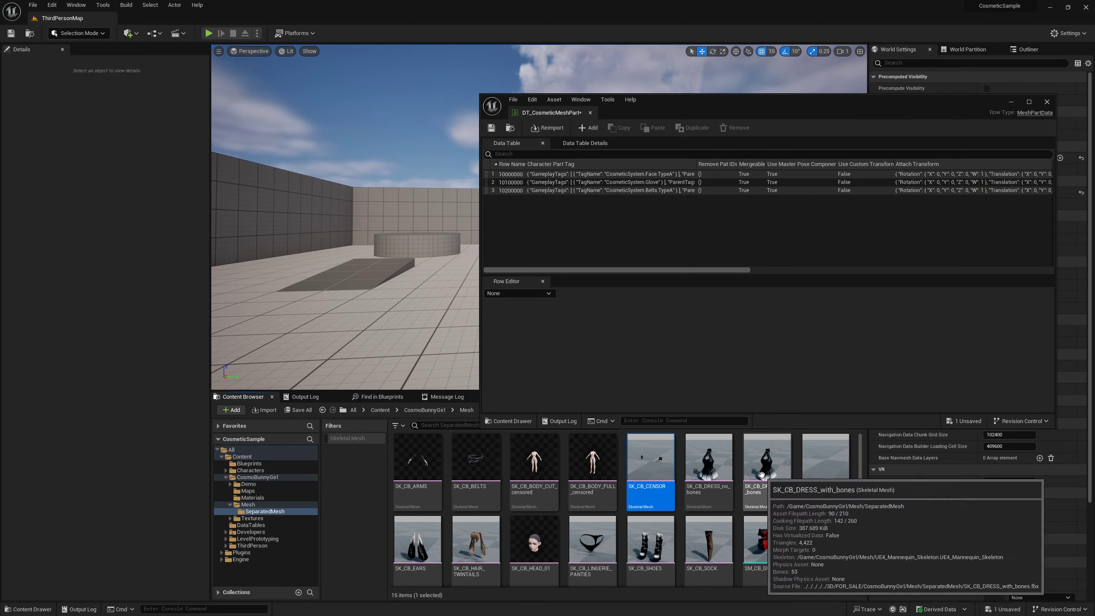
left_click(767, 462)
left_click(588, 128)
double_click(510, 199)
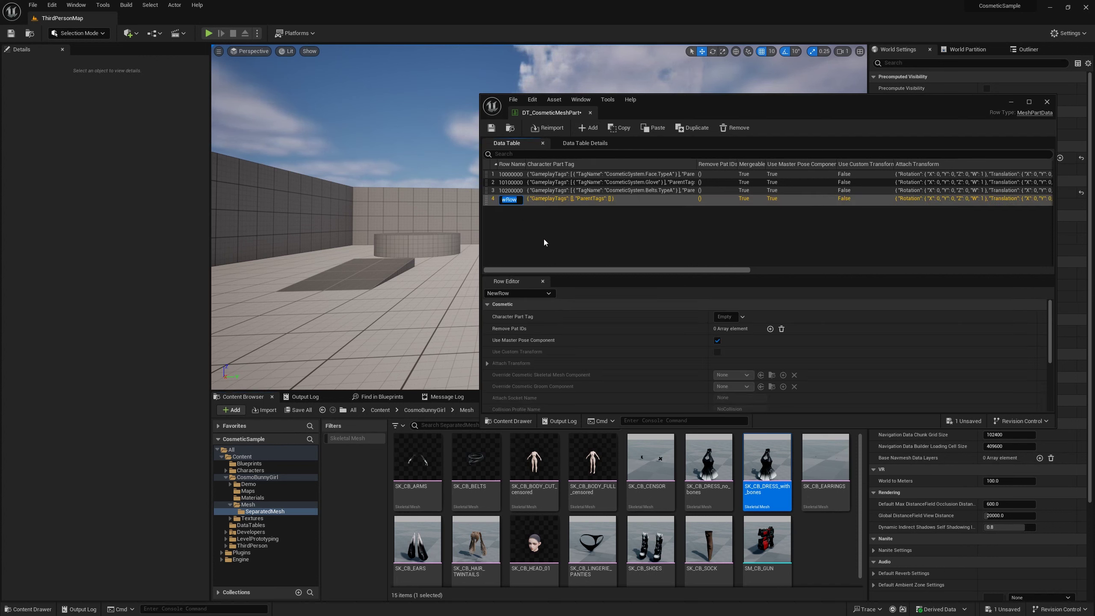
type("300000")
key("Return")
left_click(730, 317)
type("one")
left_click(726, 394)
left_click(792, 274)
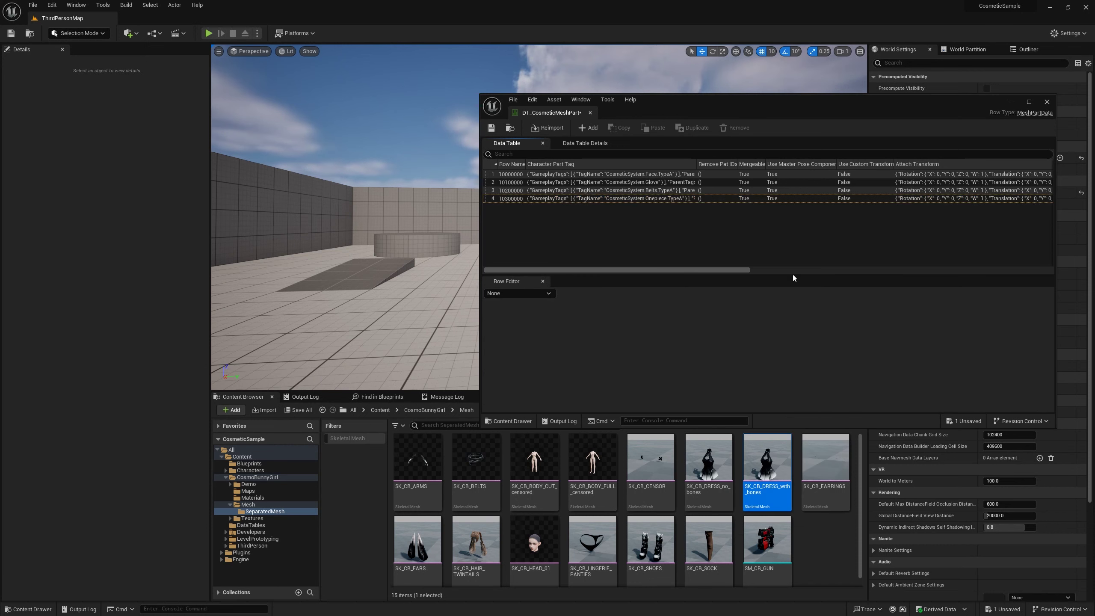
- Add a fifth row named 10400000, then save and close DT_CosmeticMeshPart
left_click(588, 127)
double_click(510, 208)
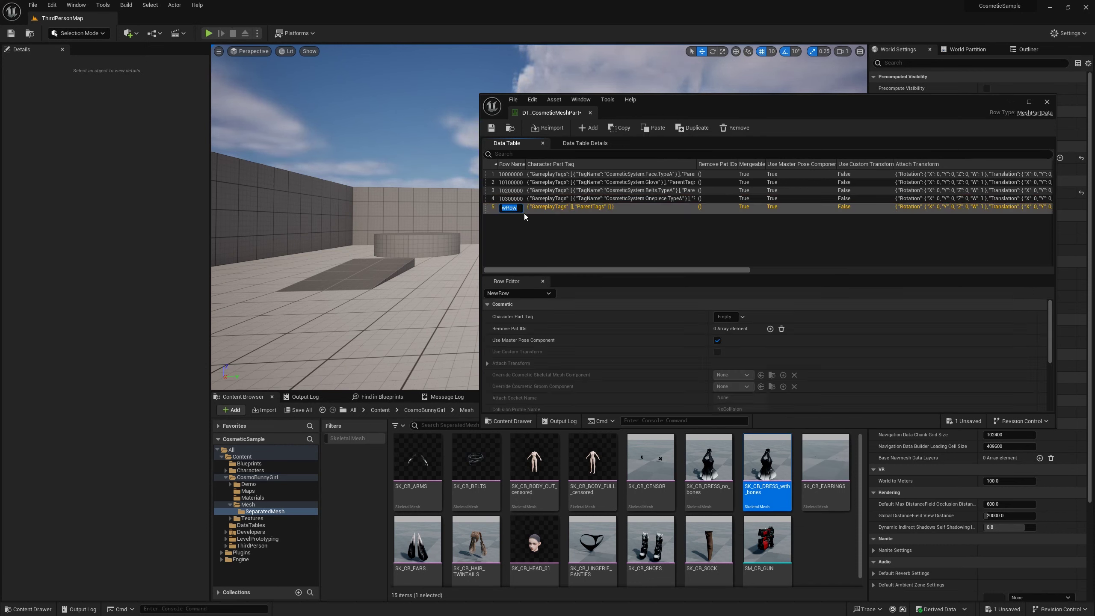
type("10400000")
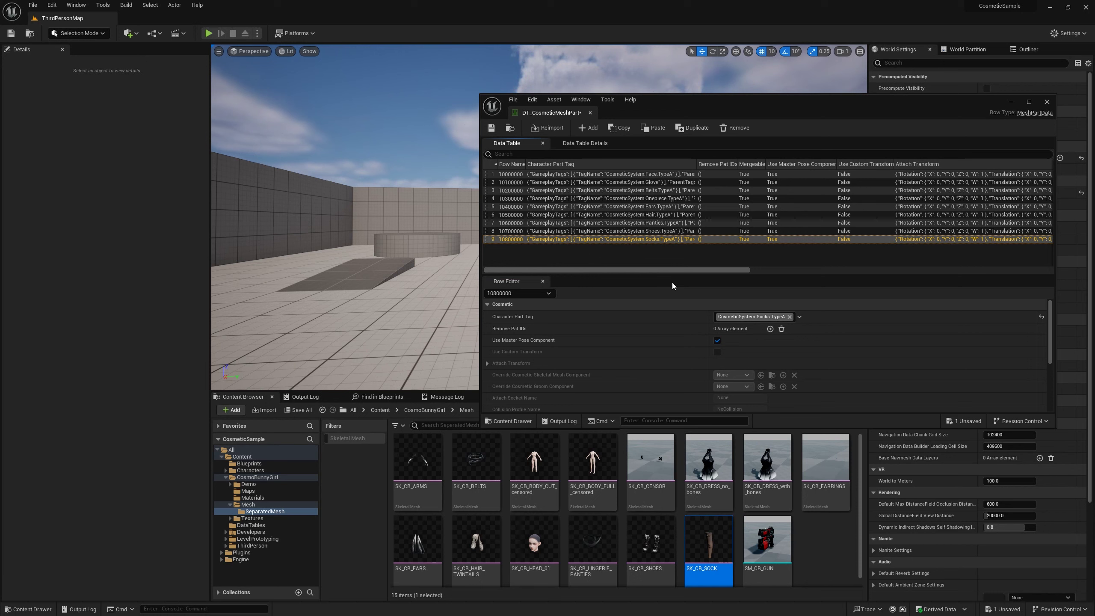
left_click(491, 128)
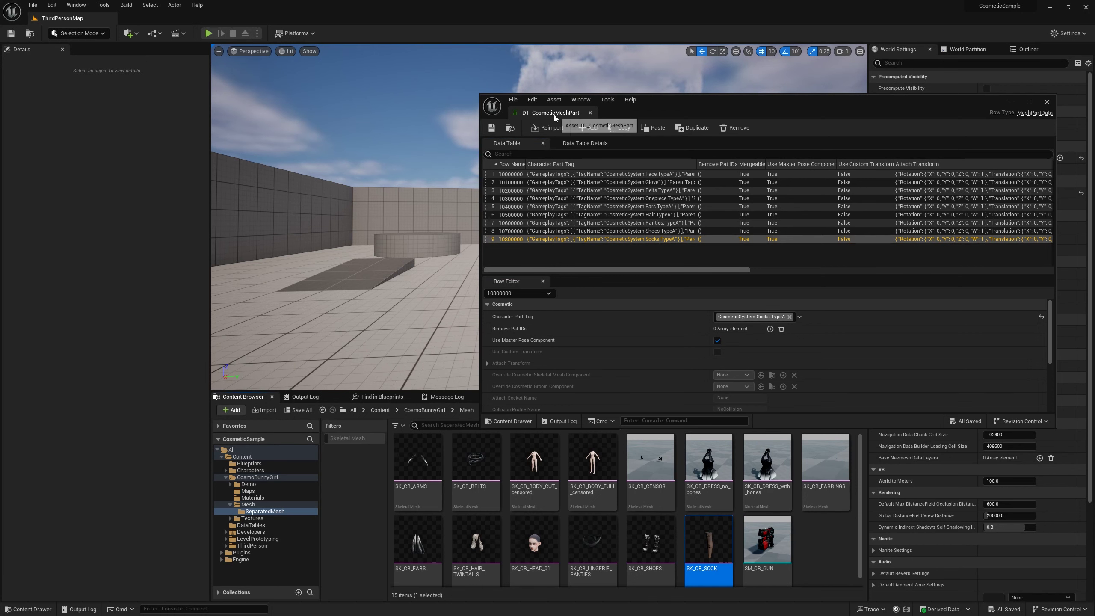
left_click(590, 112)
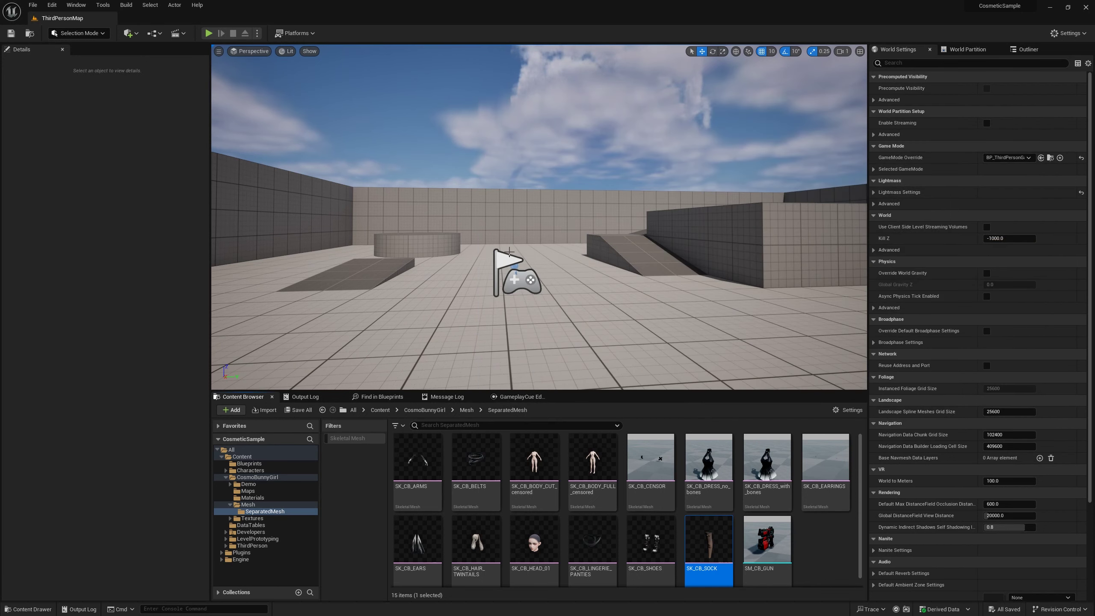
- Open DT_CosmeticRetargetMesh from DataTables and add a row named 10000000
left_click(226, 477)
left_click(226, 483)
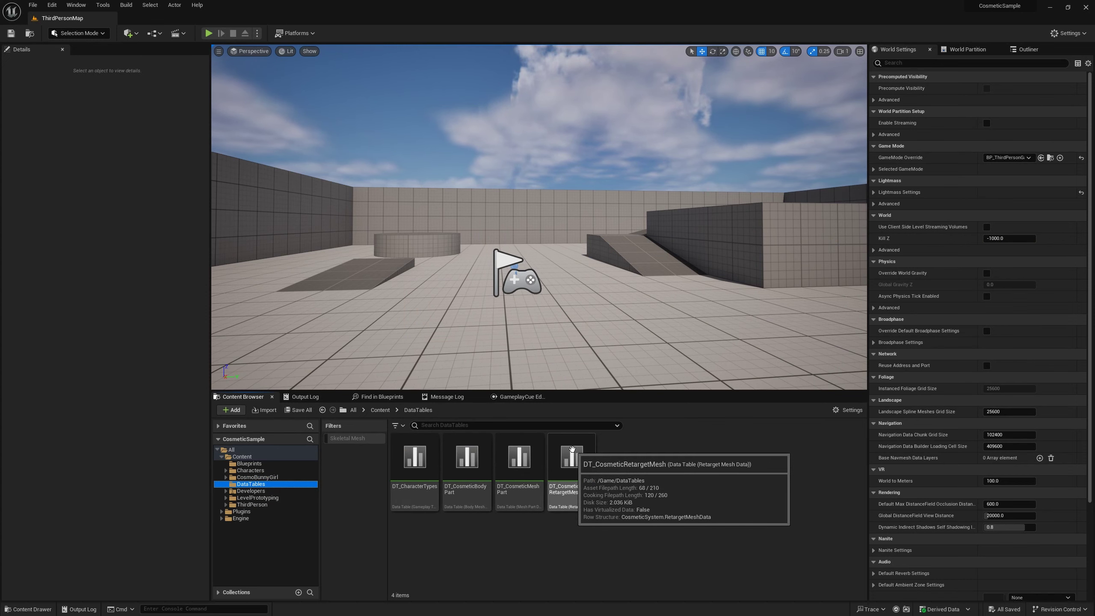
double_click(571, 458)
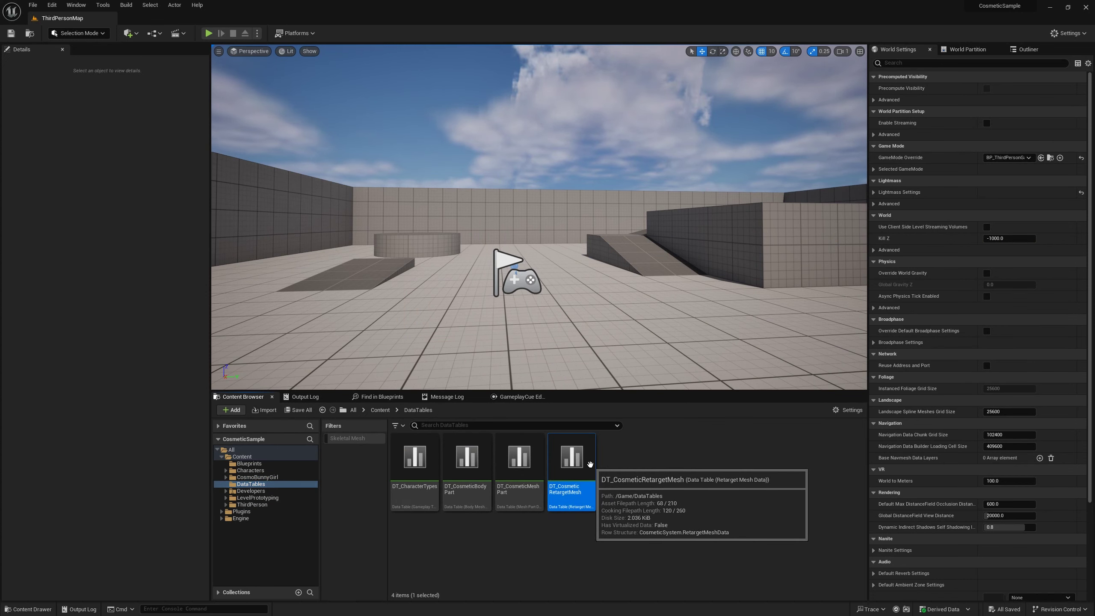
left_click(115, 33)
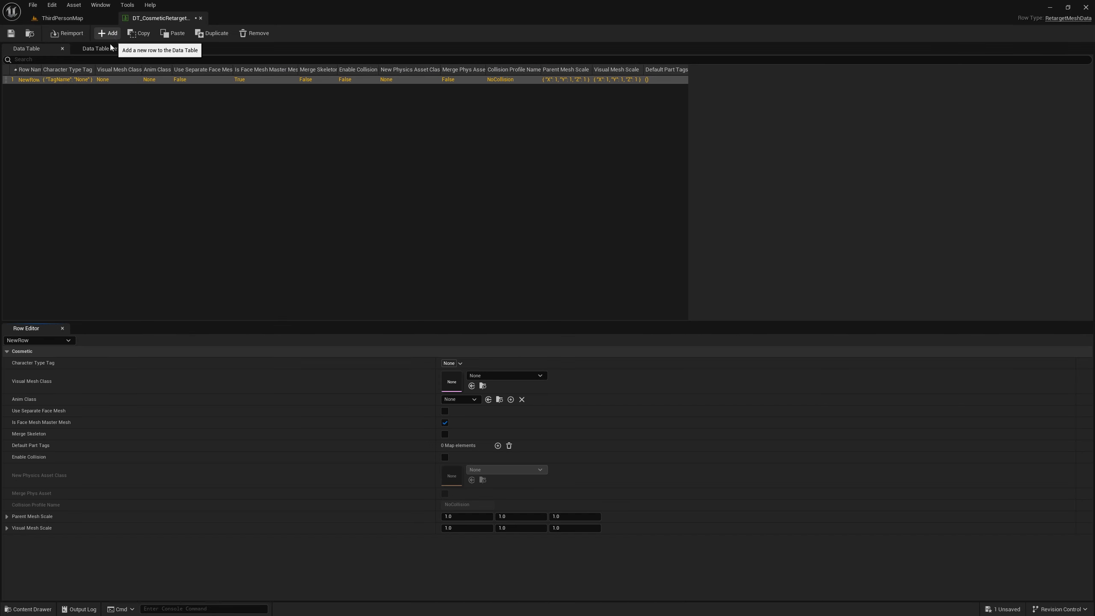
double_click(26, 81)
type("10")
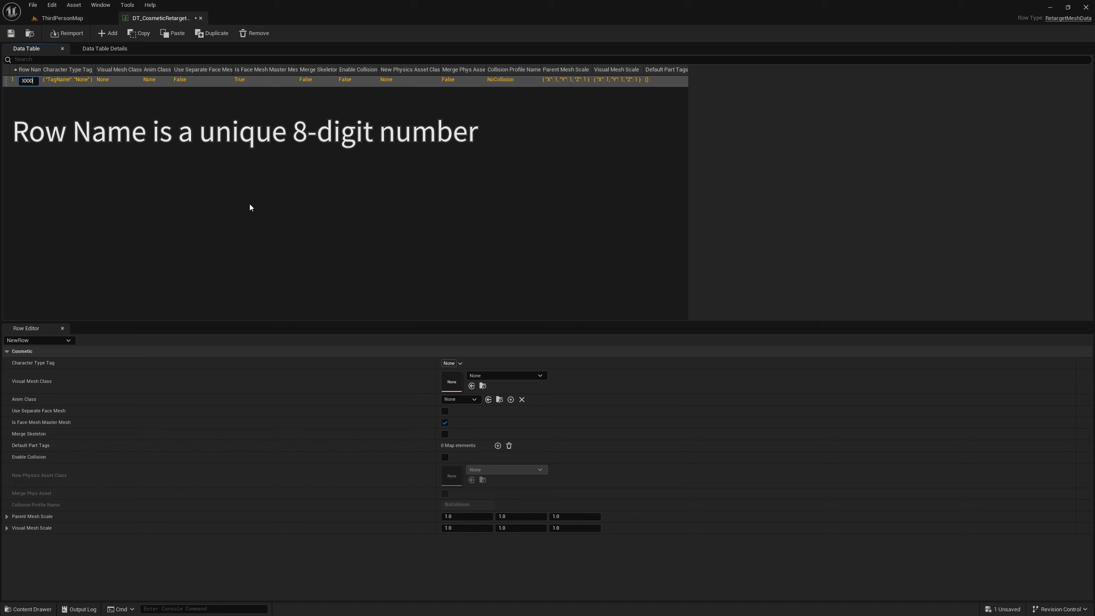
key("Return")
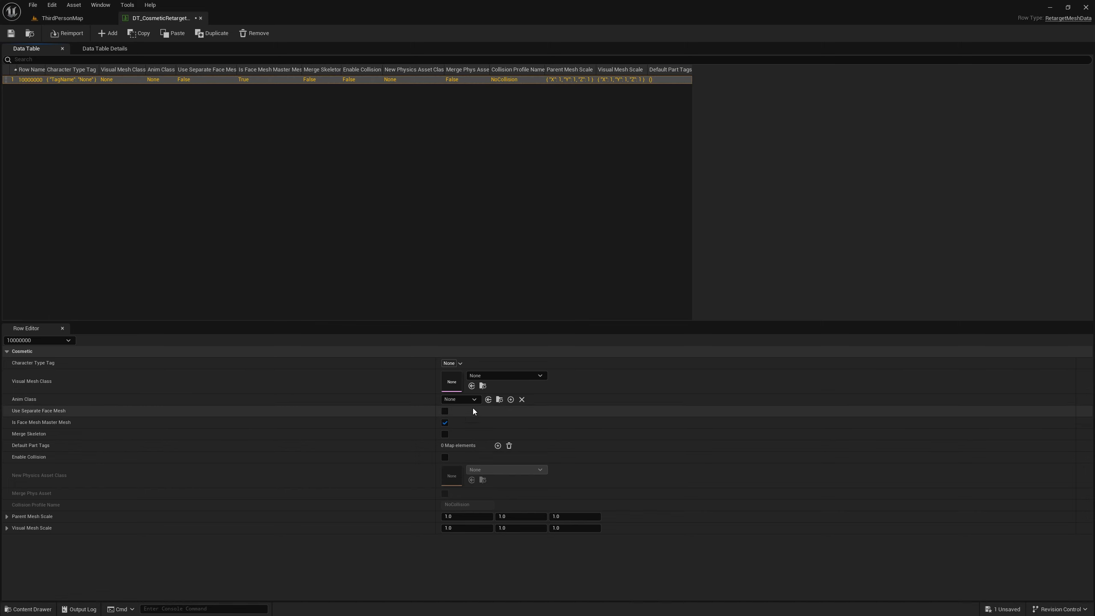
- Set the row's Visual Mesh Class to SK_CB_HEAD_01 and its type tag to Character.Type.BunnyGirl
left_click(510, 376)
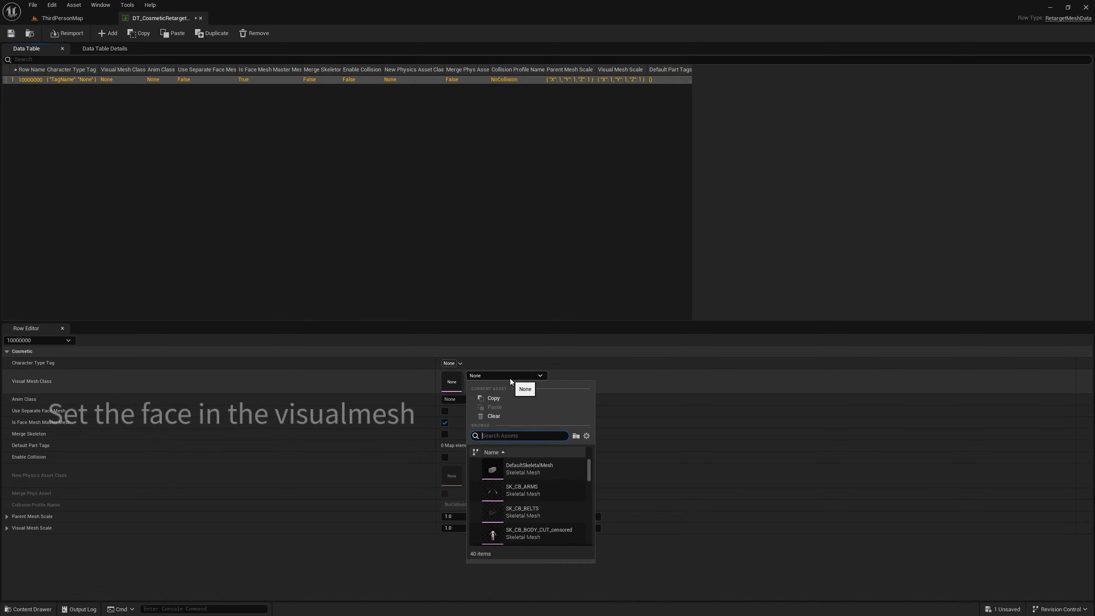
scroll(565, 475, "down", 2)
scroll(558, 492, "down", 2)
scroll(556, 492, "down", 2)
left_click(545, 500)
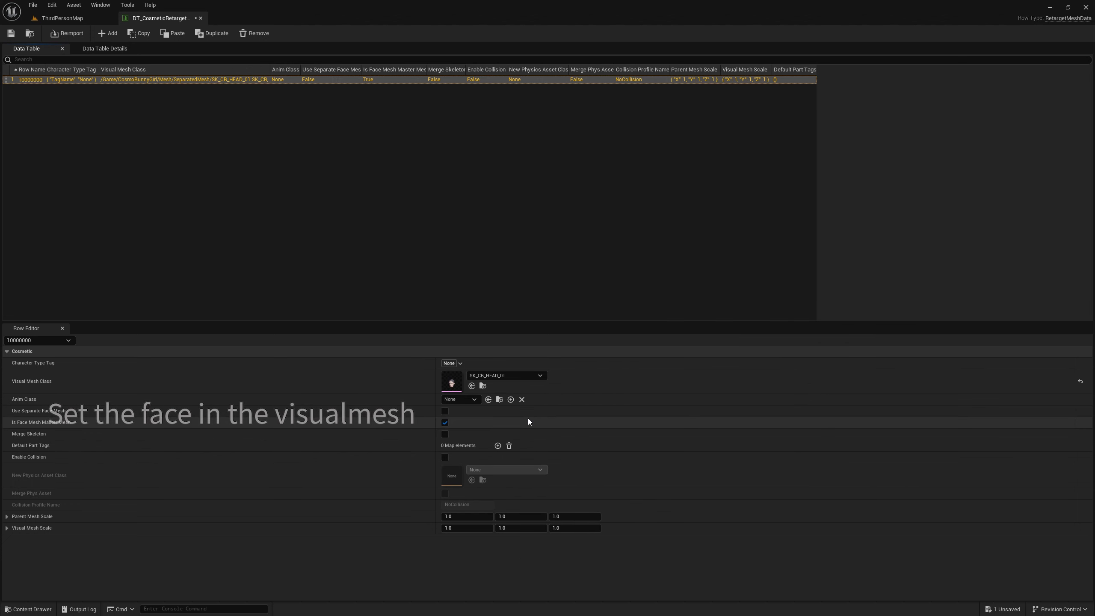
left_click(453, 363)
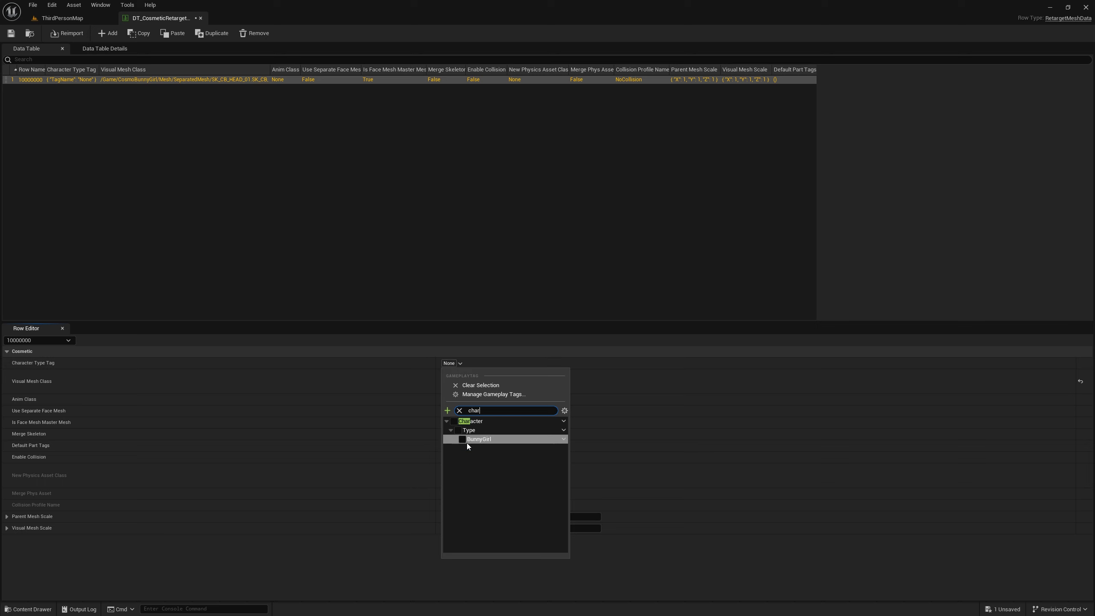
left_click(463, 439)
left_click(425, 203)
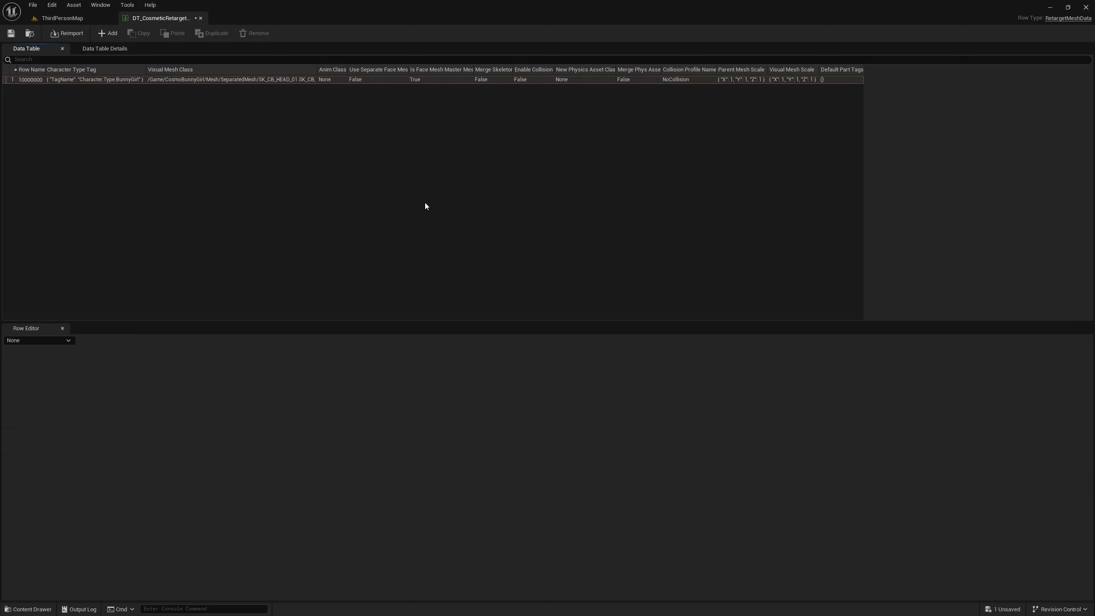
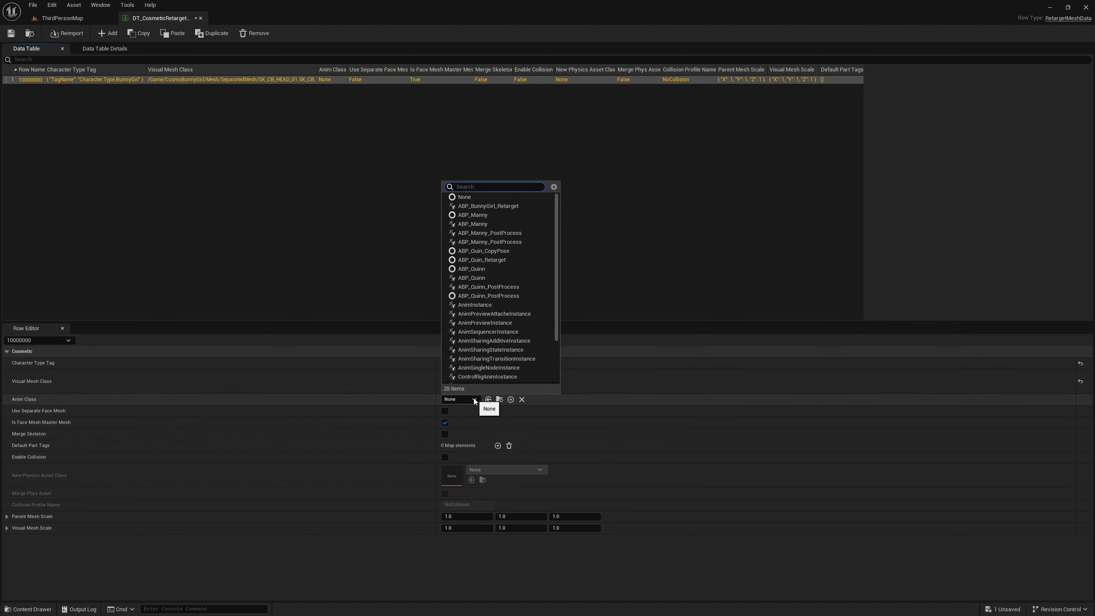
- Set Anim Class to ABP_BunnyGirl_Retarget and add a CosmeticSystem.Face.TypeA default part tag
left_click(514, 206)
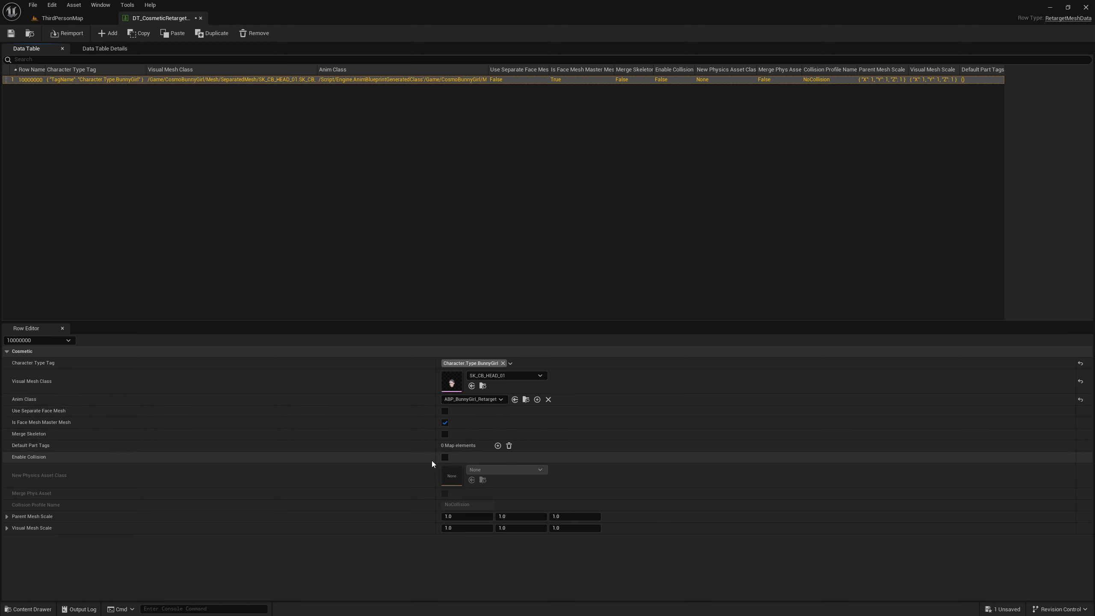
left_click(497, 445)
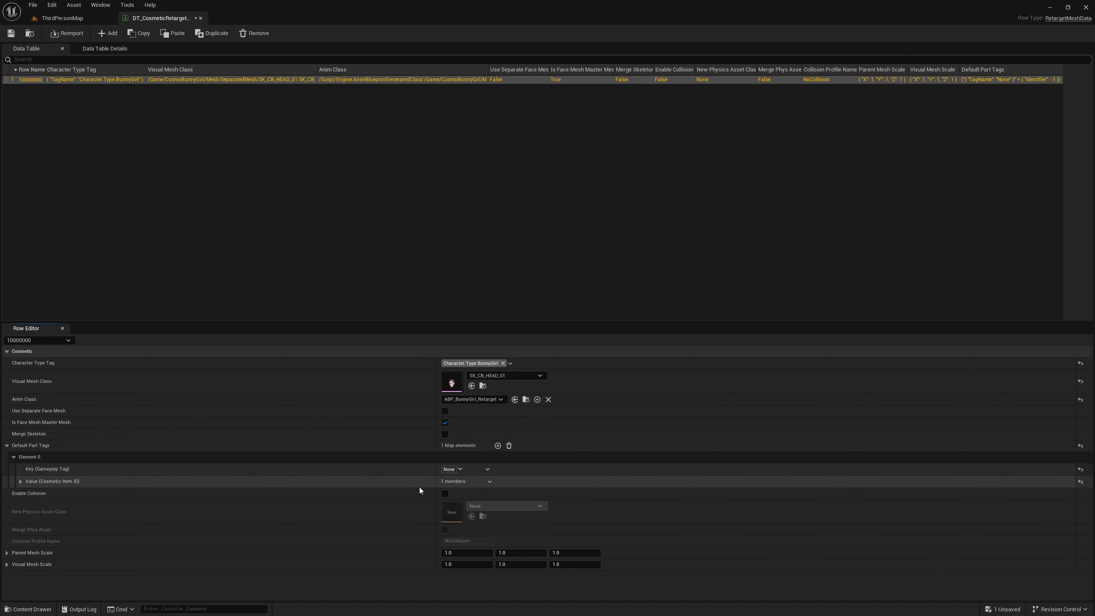
left_click(449, 469)
type("face")
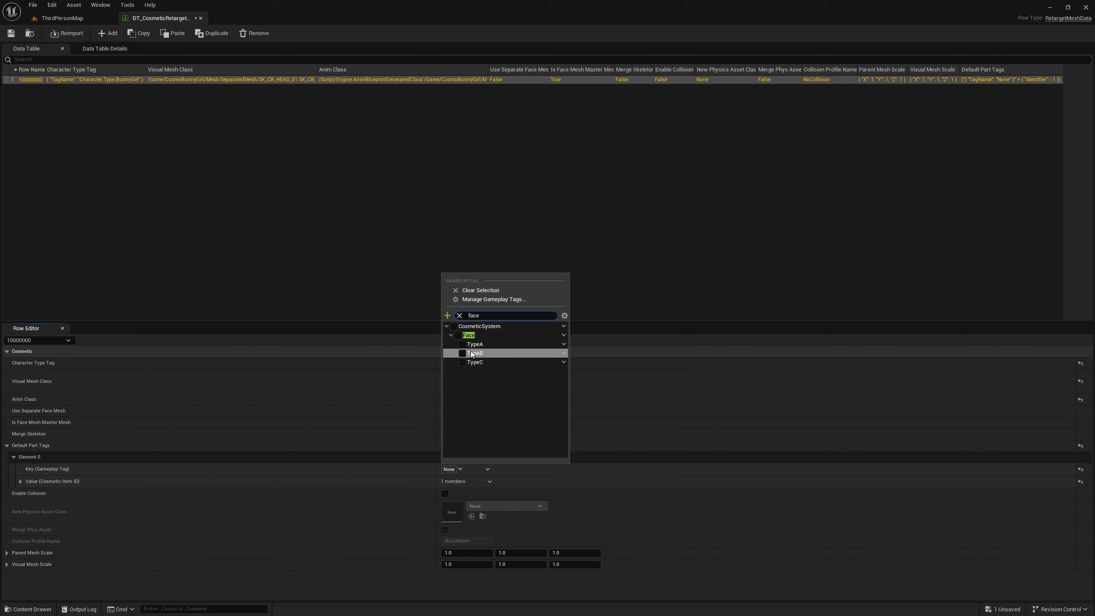
left_click(462, 344)
left_click(98, 480)
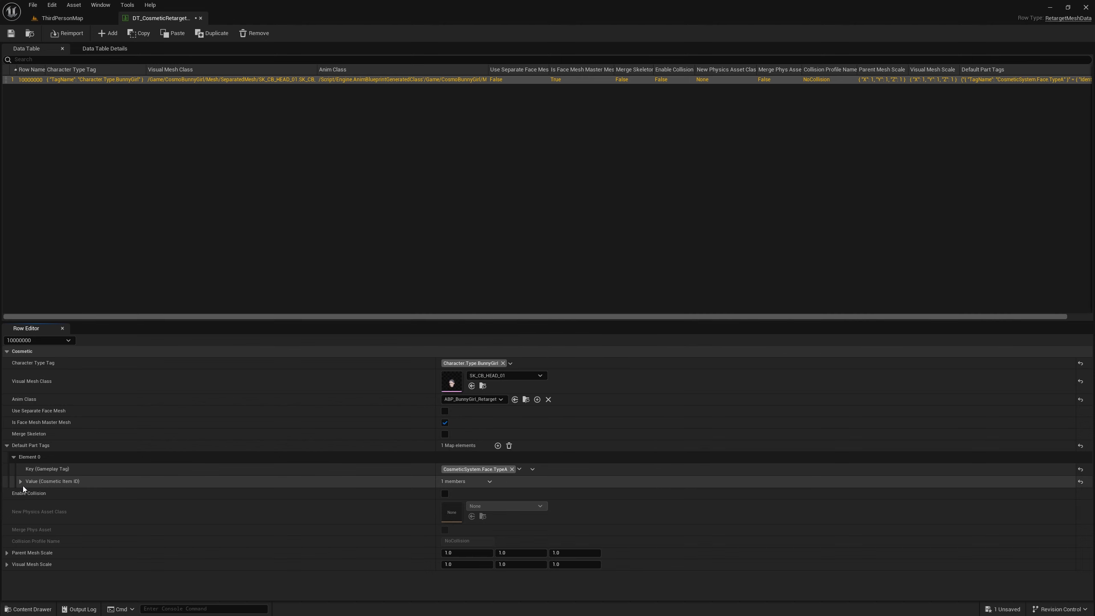
left_click(20, 481)
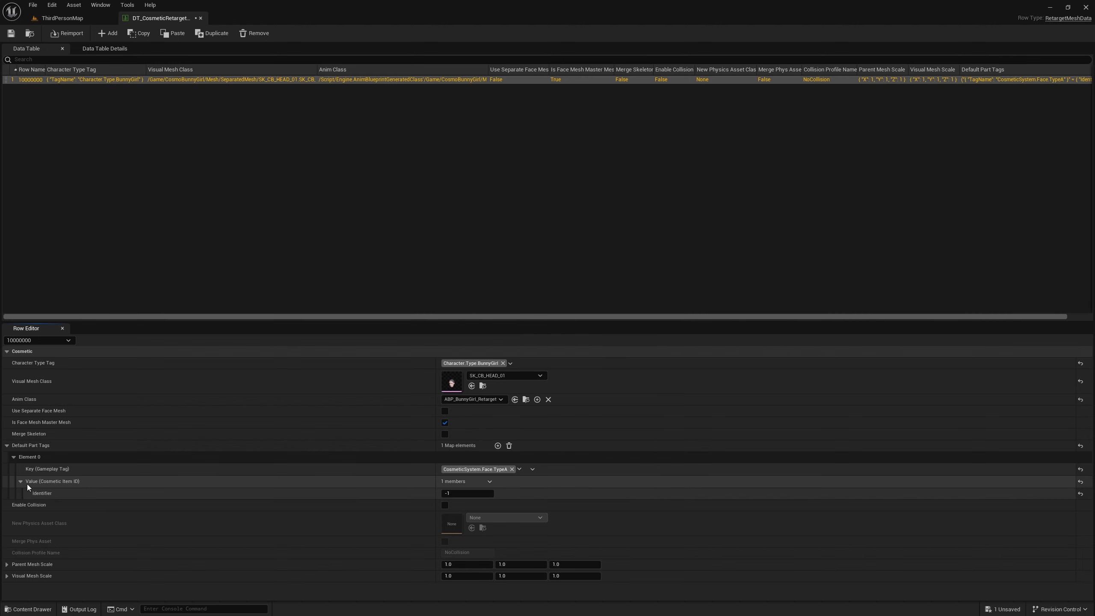
left_click(73, 21)
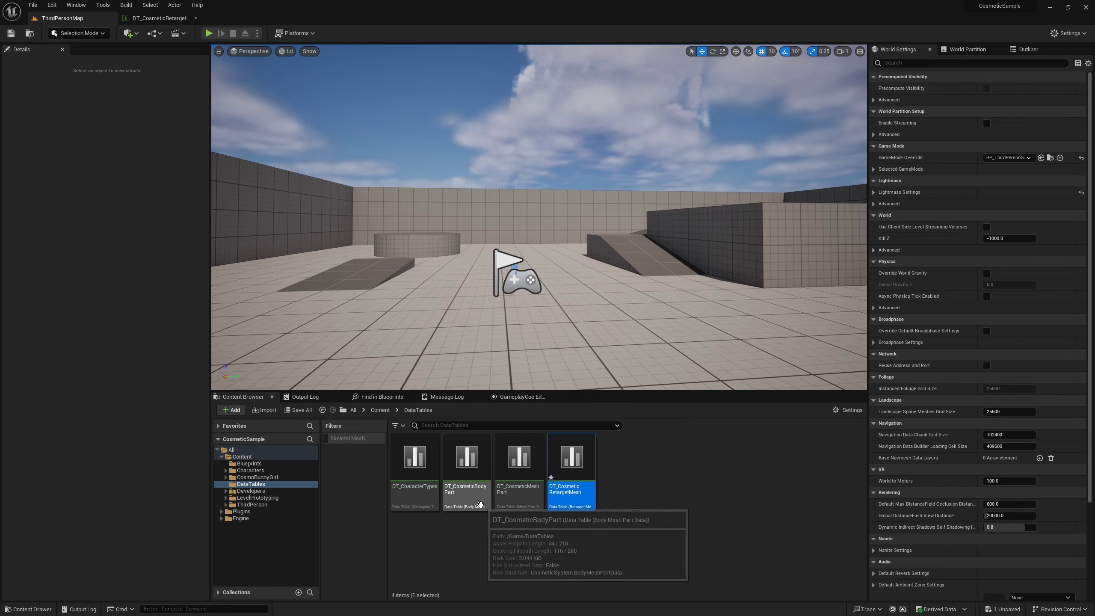
- Open DT_CosmeticMeshPart and copy the face row name 10000000 for the Face.TypeA item ID
left_click(525, 491)
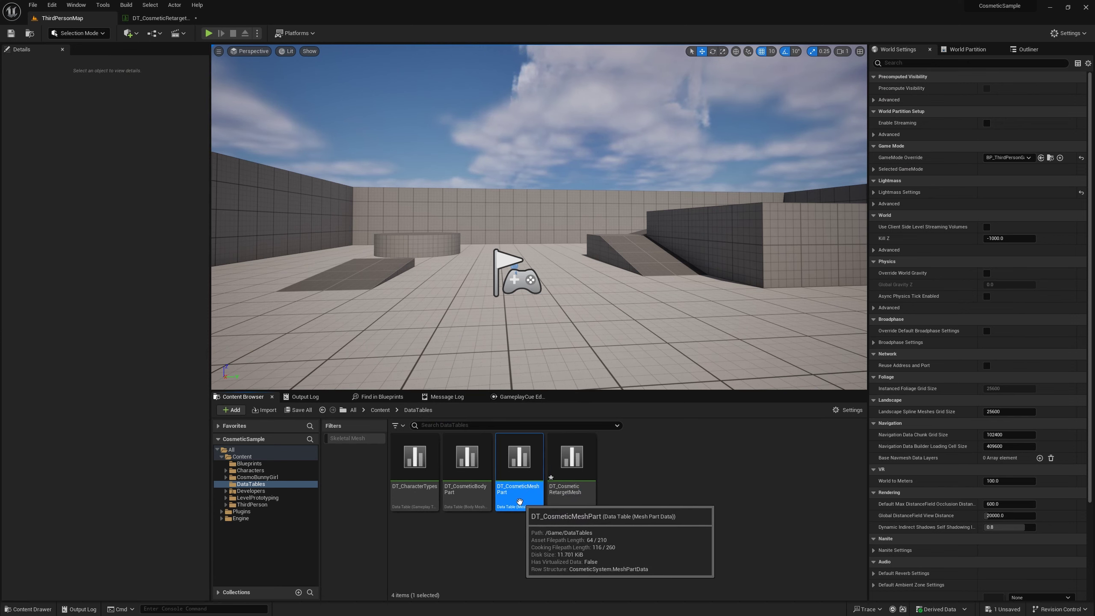
double_click(524, 491)
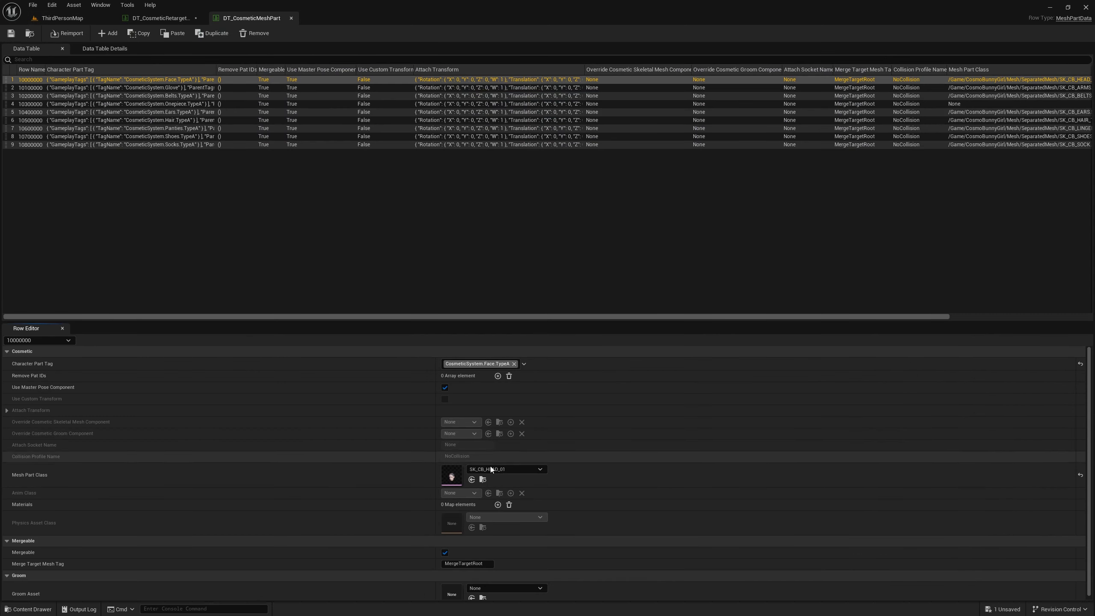
double_click(36, 83)
left_click(159, 18)
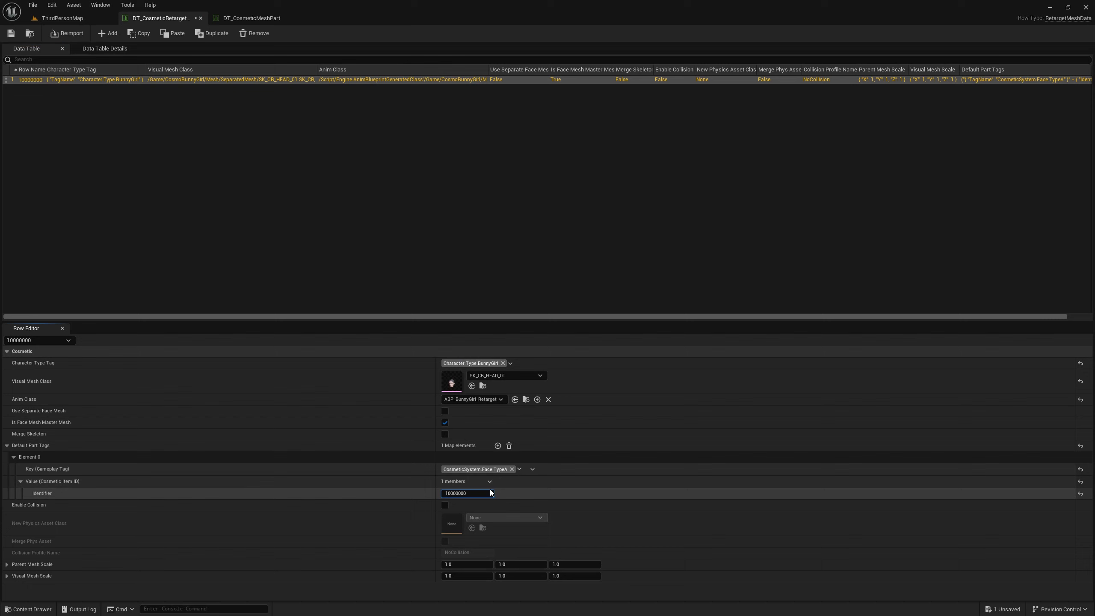
- Add a second default part tag keyed CosmeticSystem.Onepiece.TypeA and expand its item ID
left_click(498, 446)
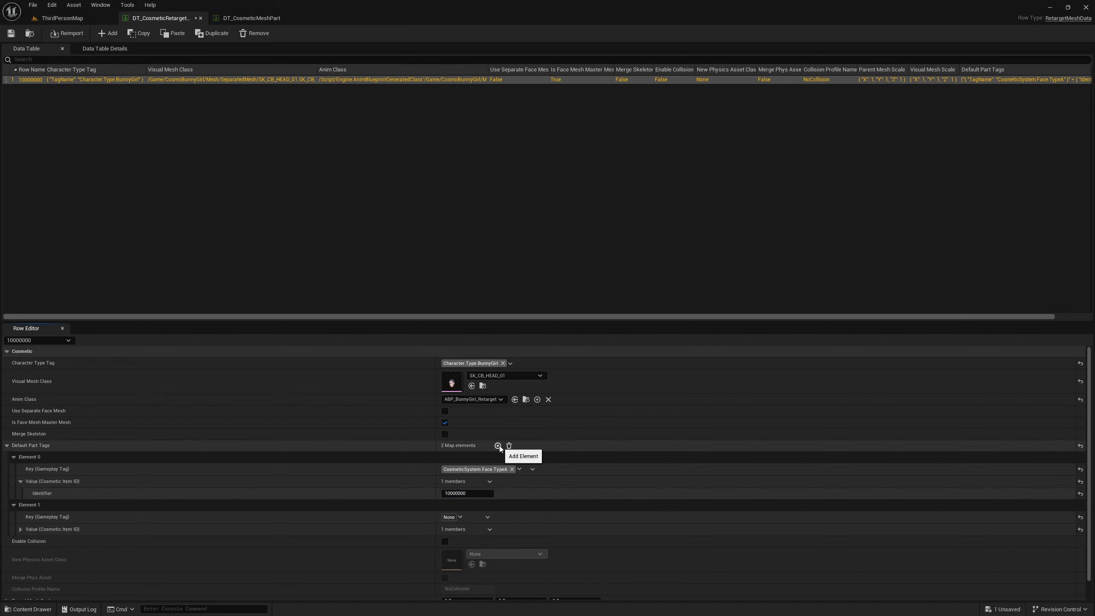
left_click(448, 517)
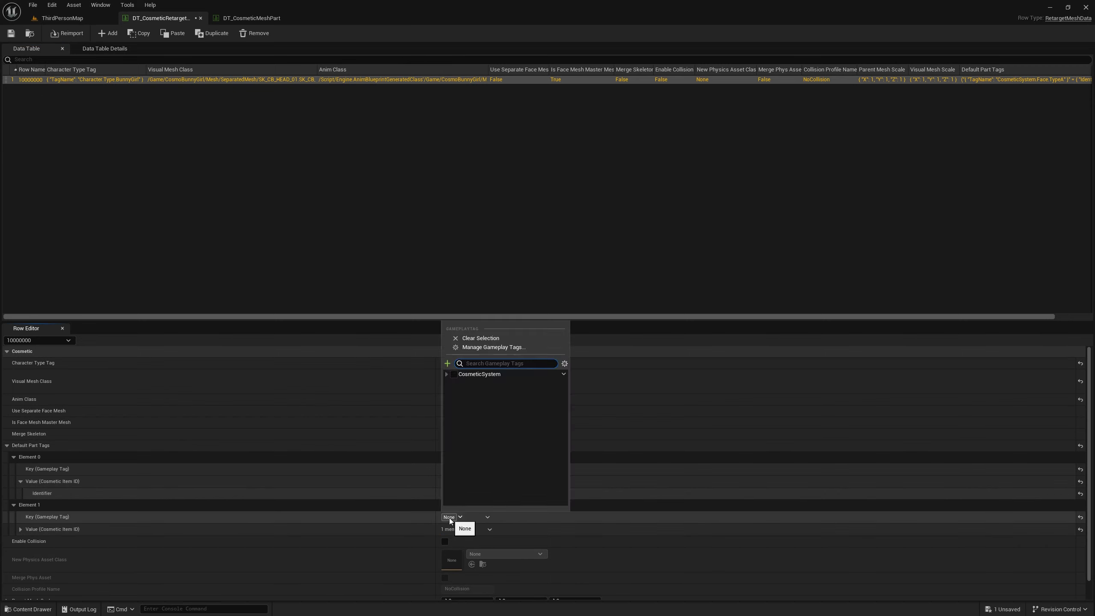
type("one")
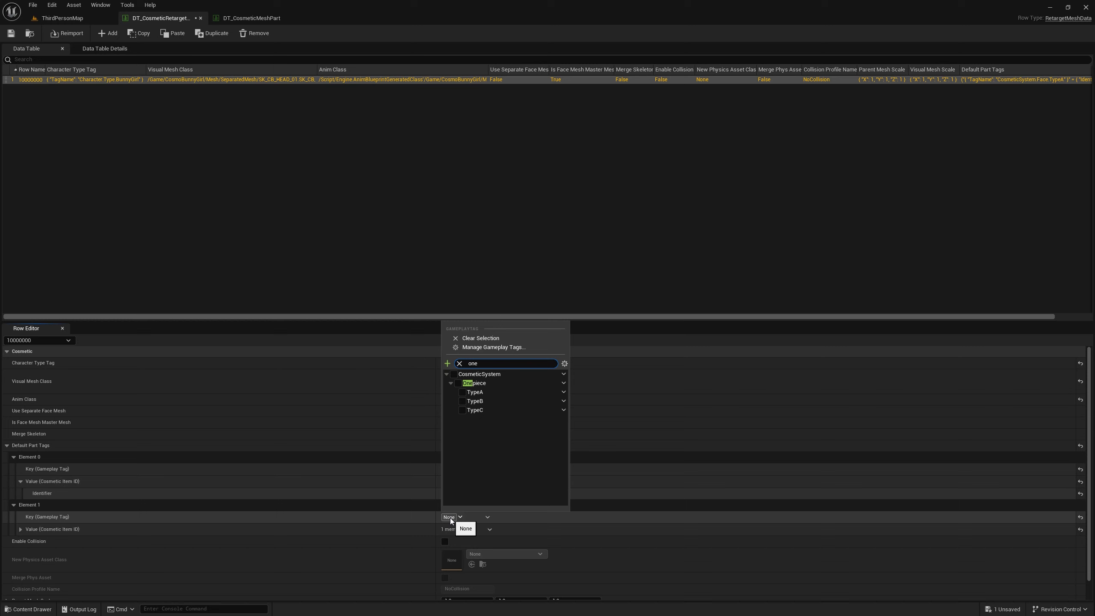
left_click(462, 393)
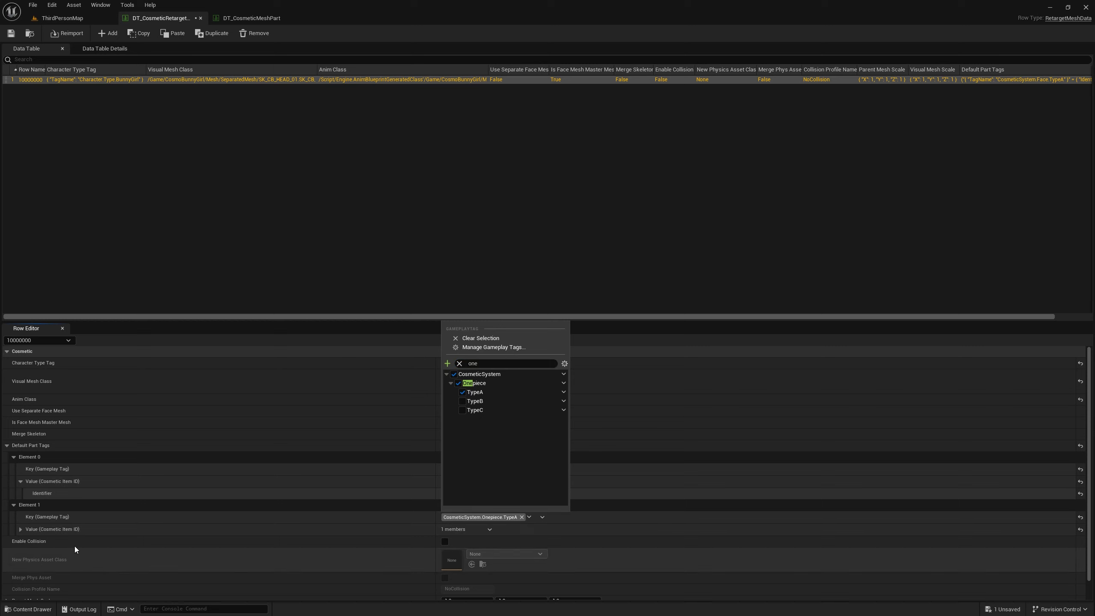
left_click(52, 530)
left_click(20, 529)
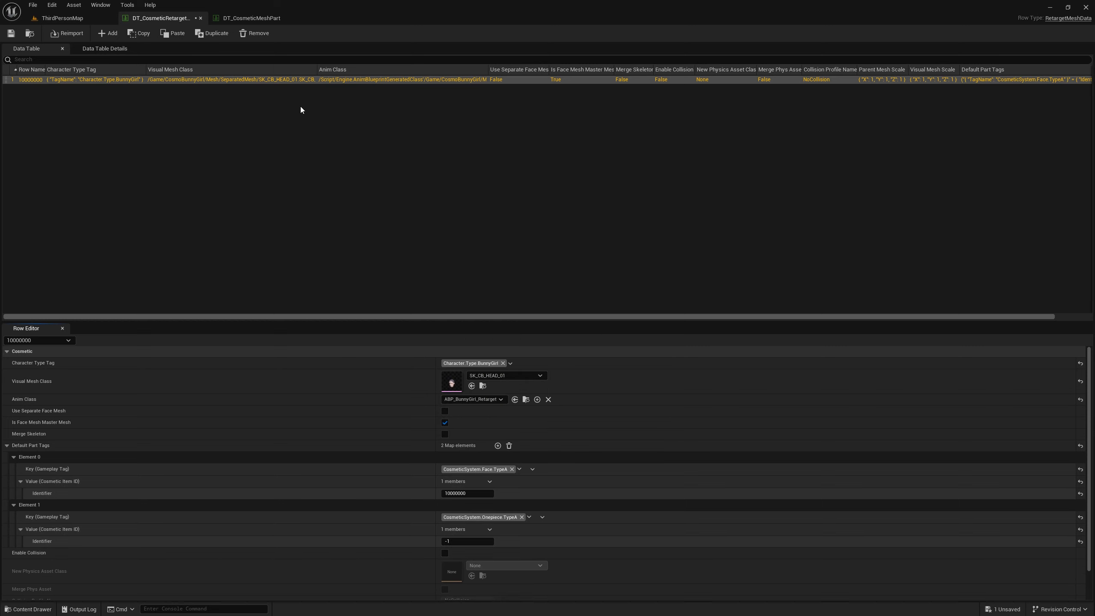
left_click(251, 18)
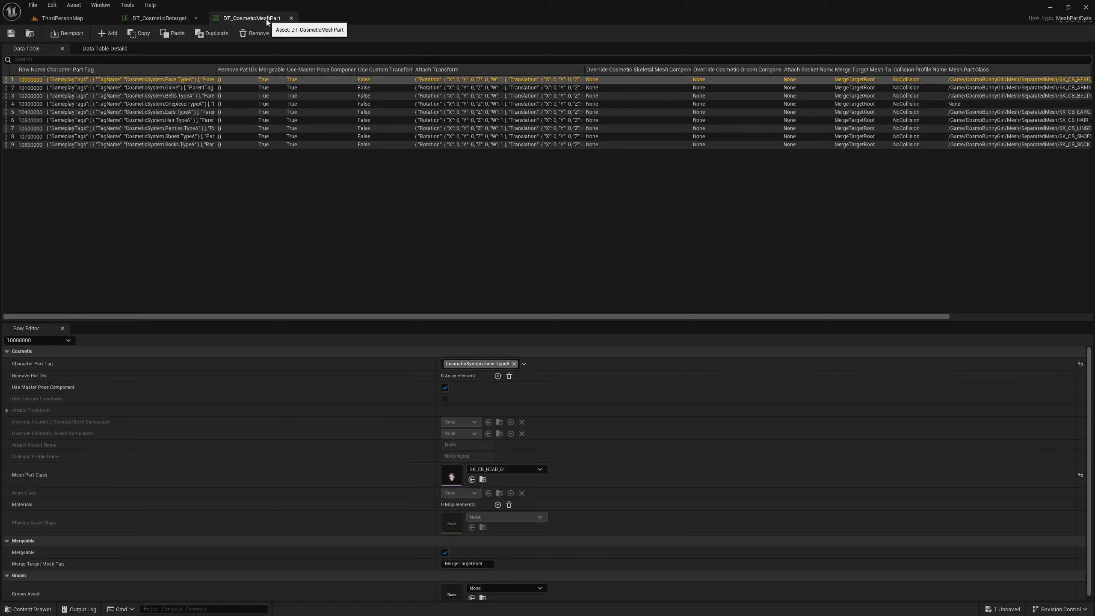
- Inspect the Onepiece 10300000 and Belts 10200000 rows and locate the belts mesh in content
left_click(99, 106)
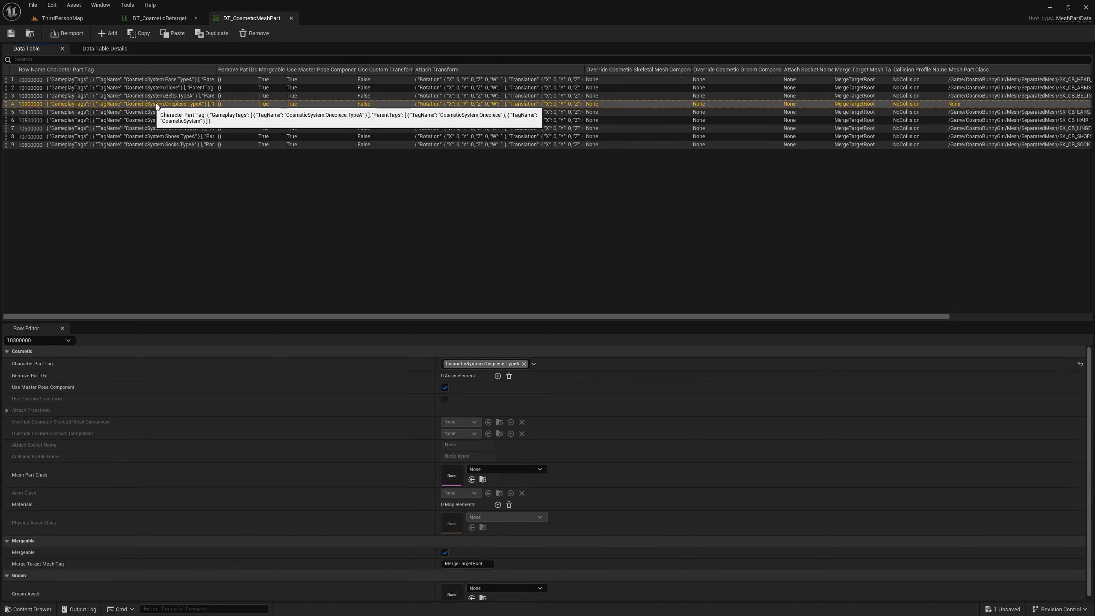
left_click(190, 96)
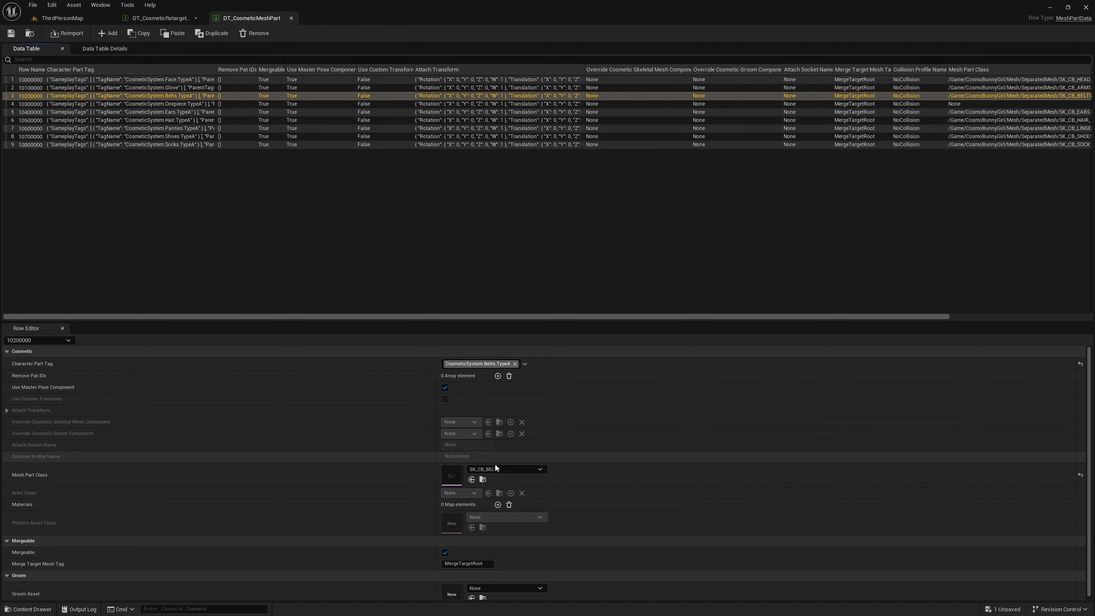
left_click(483, 479)
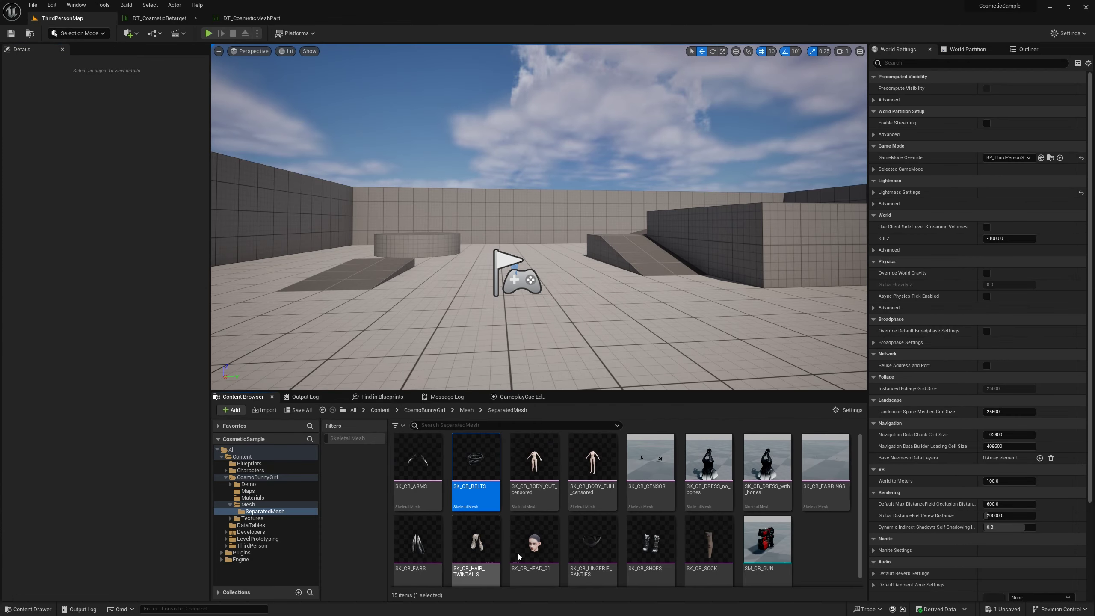
left_click(249, 20)
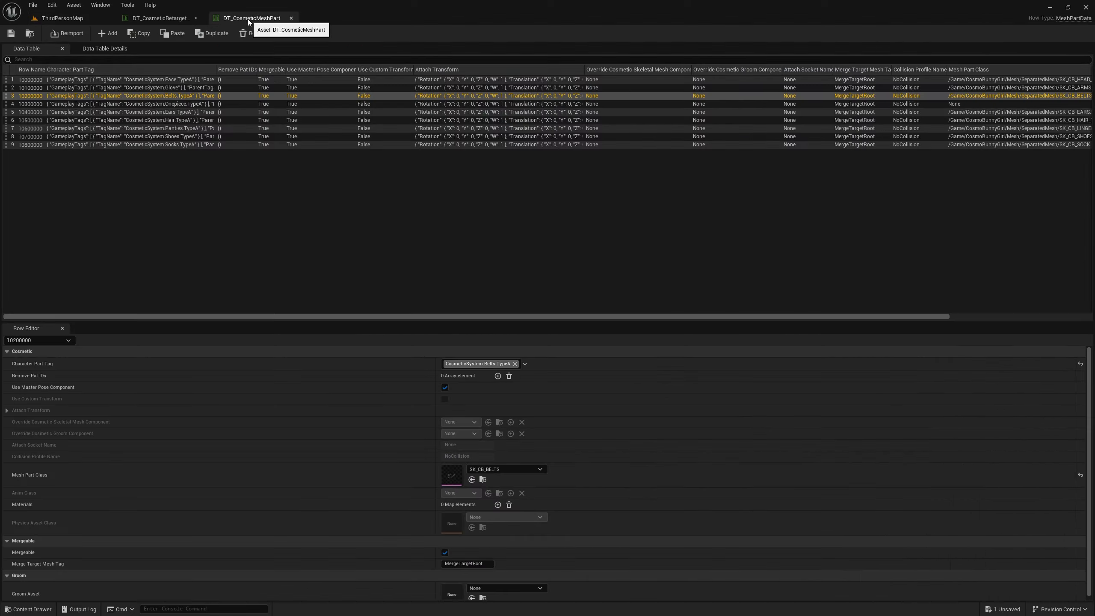
- Set row 10300000's Mesh Part Class to SK_CB_DRESS_with_bones and copy its row name
left_click(203, 104)
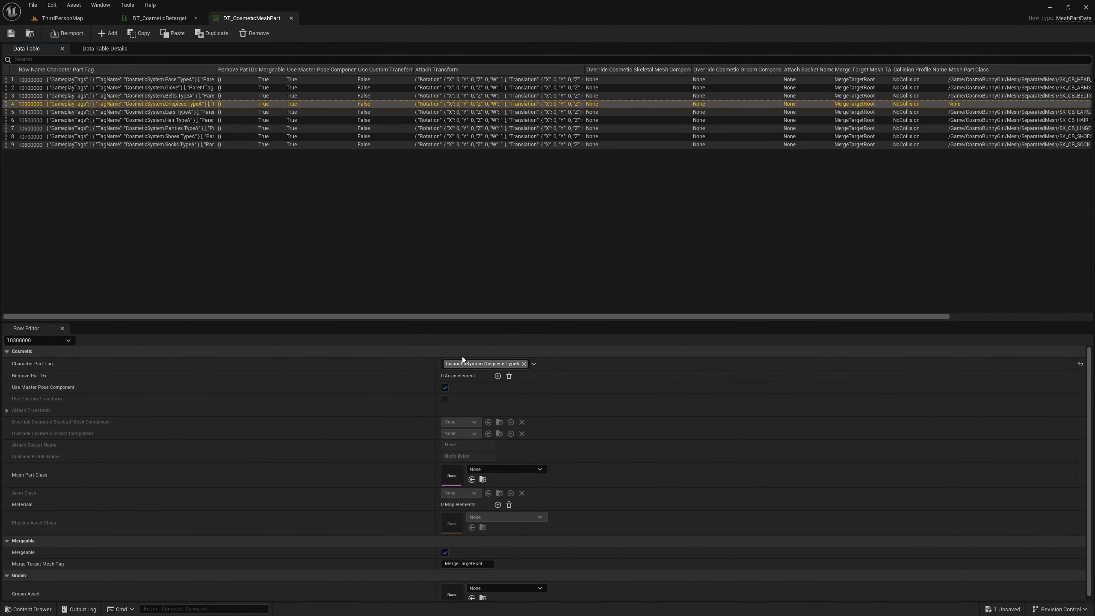
left_click(471, 479)
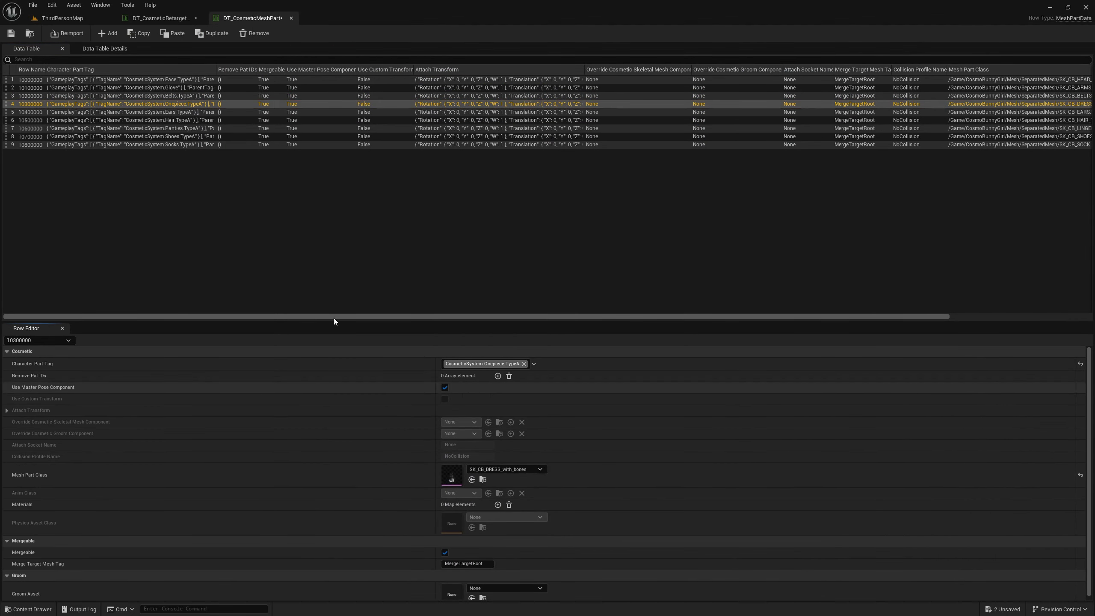
double_click(31, 105)
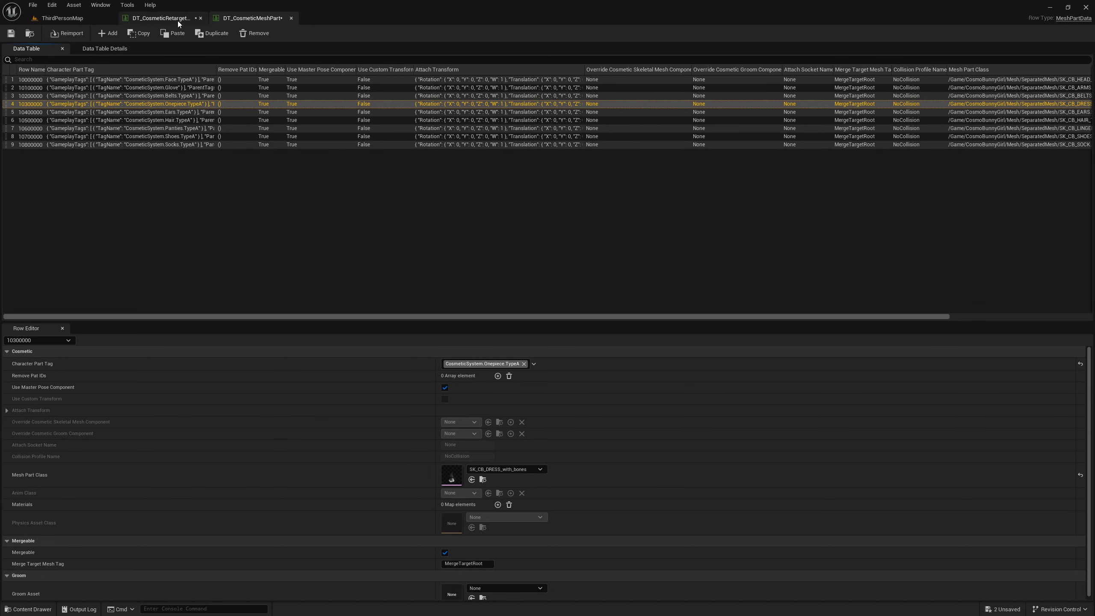
left_click(161, 18)
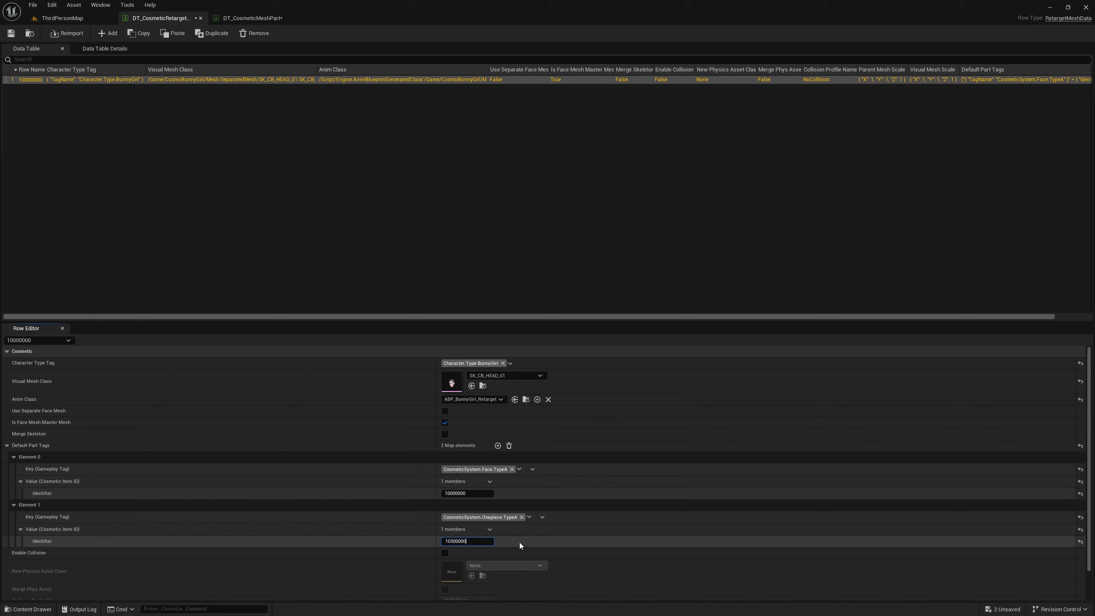
- Add a third default part tag keyed CosmeticSystem.Hair.TypeA
left_click(497, 445)
scroll(501, 483, "down", 2)
left_click(459, 511)
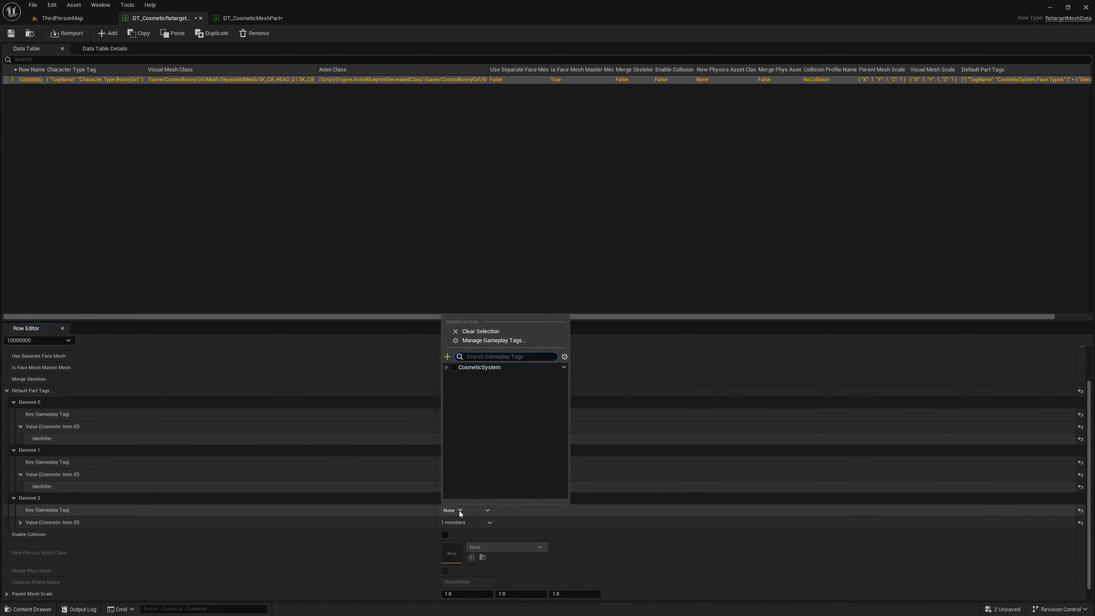
type("hair")
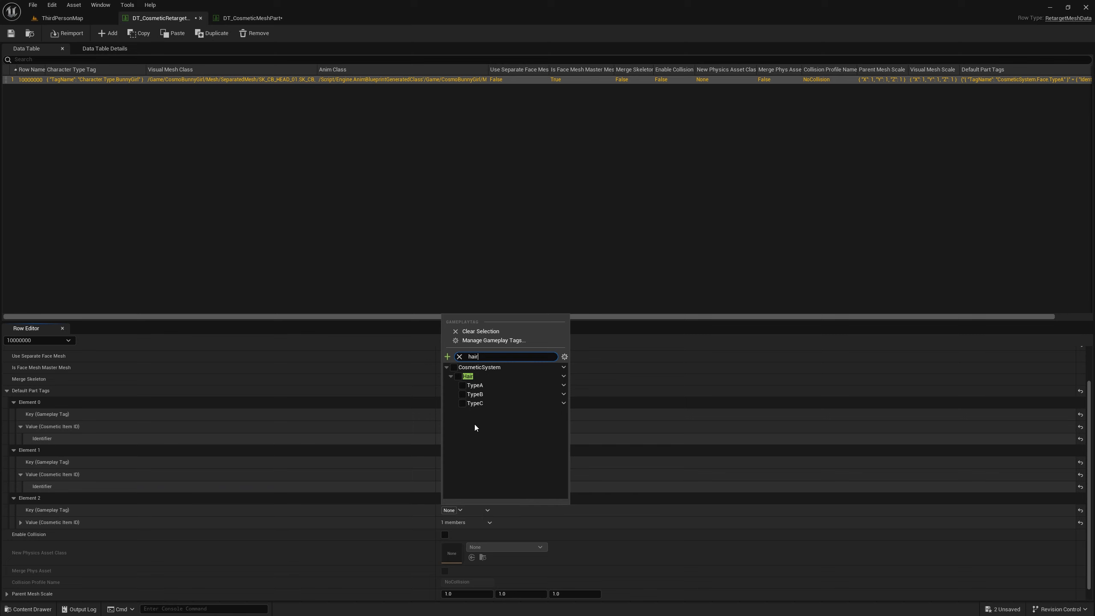
left_click(466, 385)
left_click(232, 526)
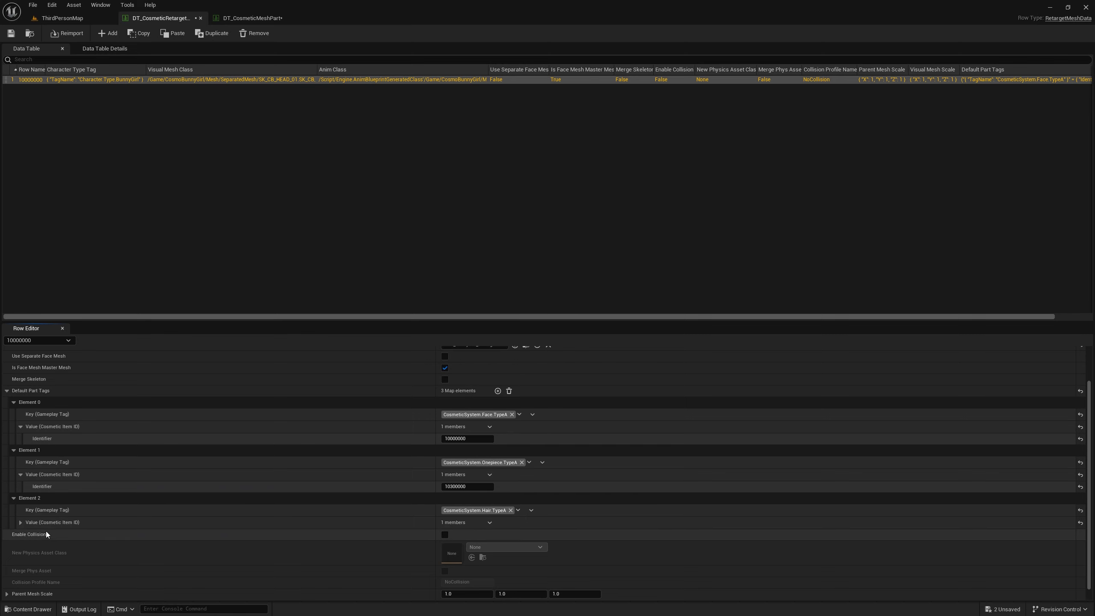
left_click(20, 523)
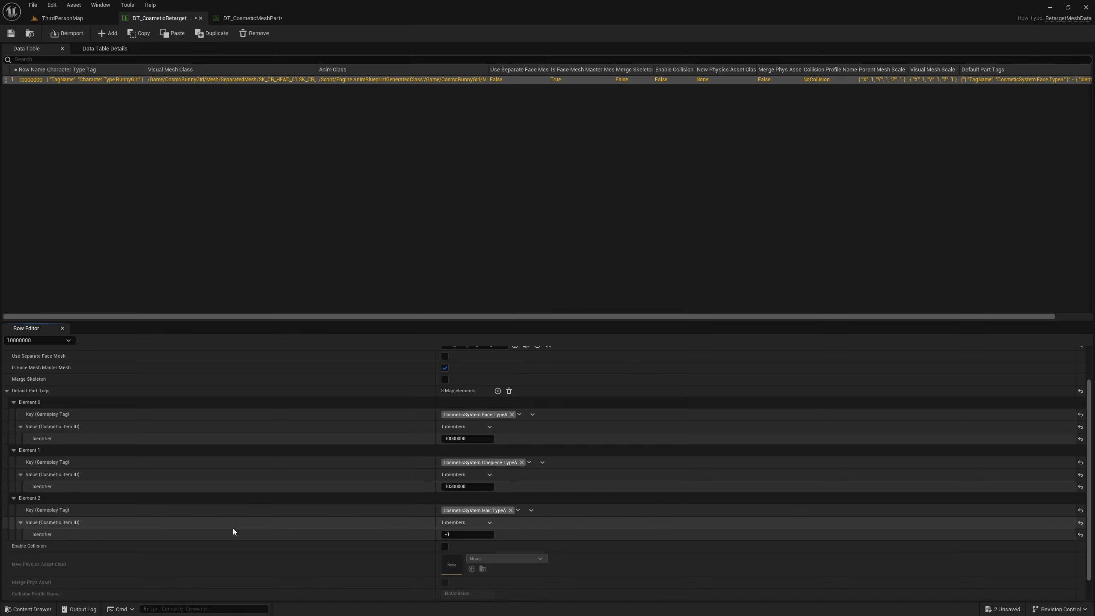
- Look up the Hair.TypeA row ID in DT_CosmeticMeshPart and enter 10500000 as Element 2's identifier
left_click(241, 20)
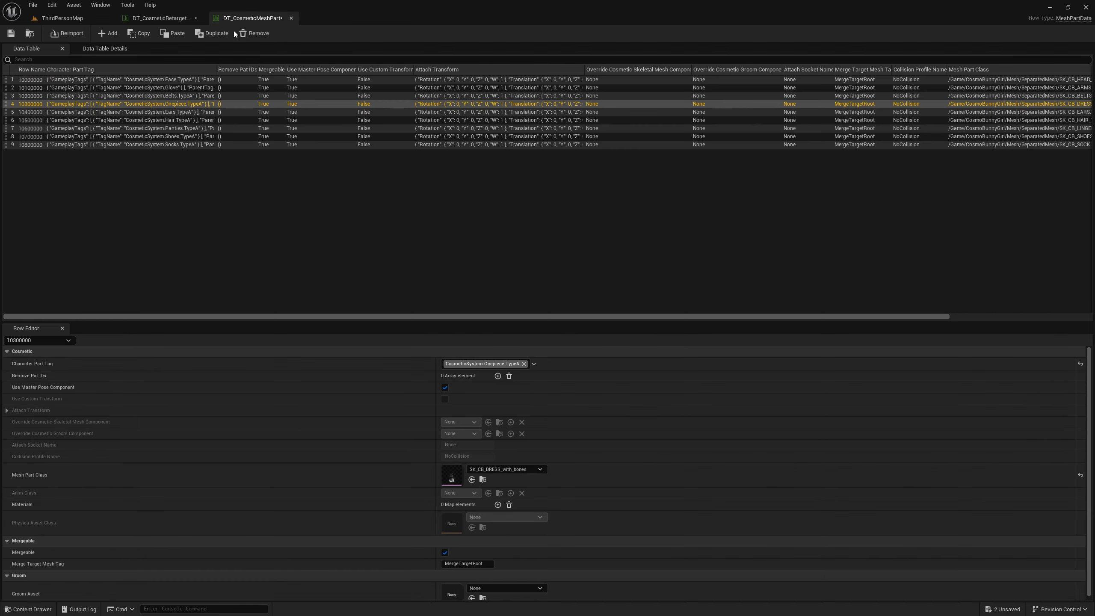
left_click(69, 120)
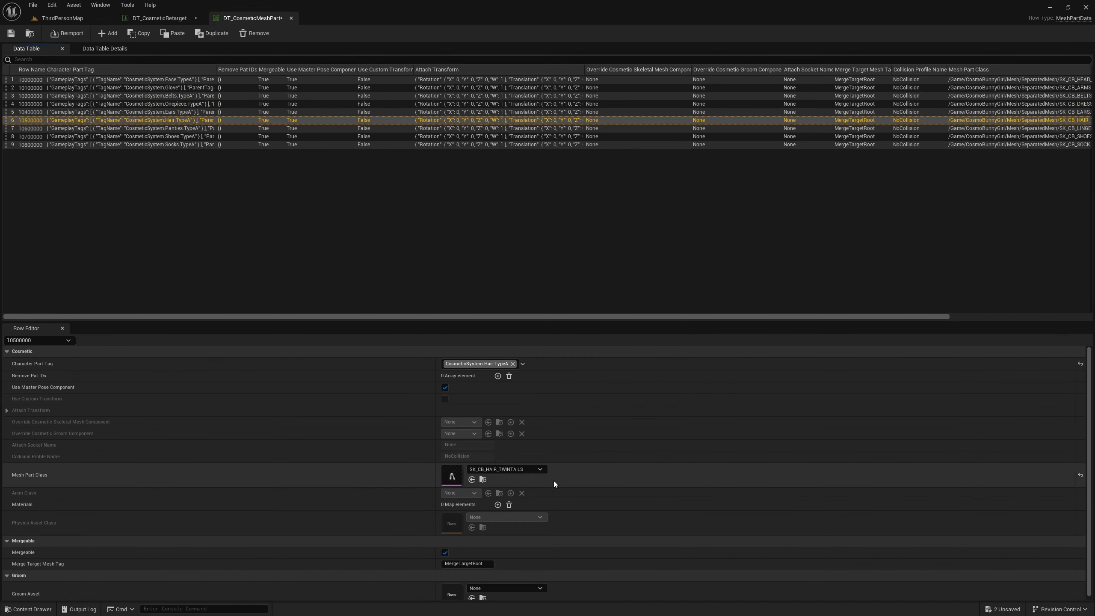
double_click(26, 122)
left_click(196, 18)
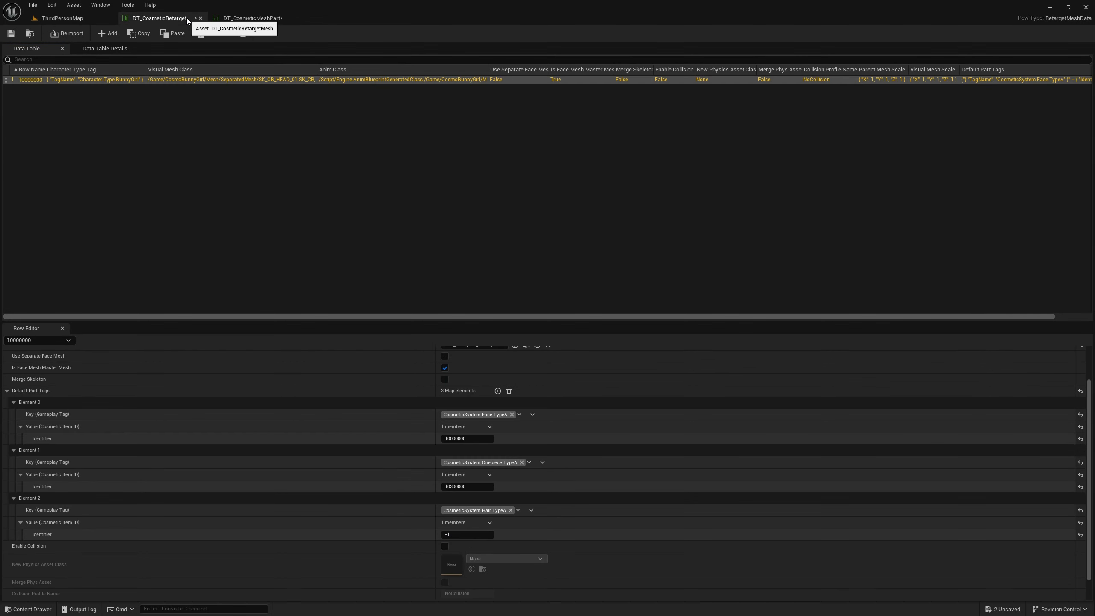
type("10500000")
key("Return")
- Save the retarget mesh and mesh part tables and close both
left_click(11, 34)
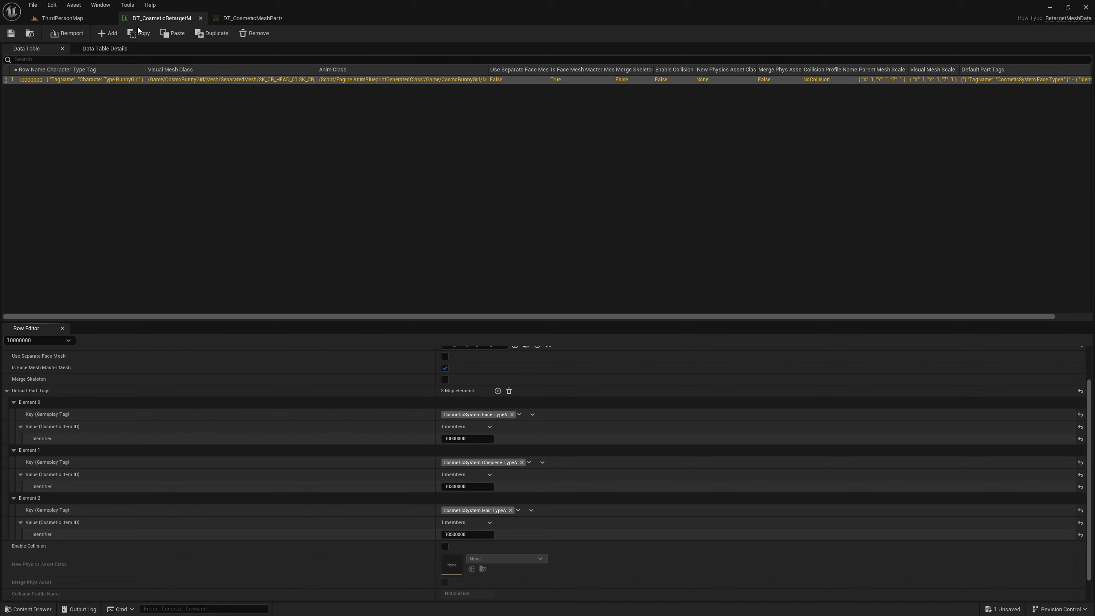
left_click(260, 20)
left_click(11, 33)
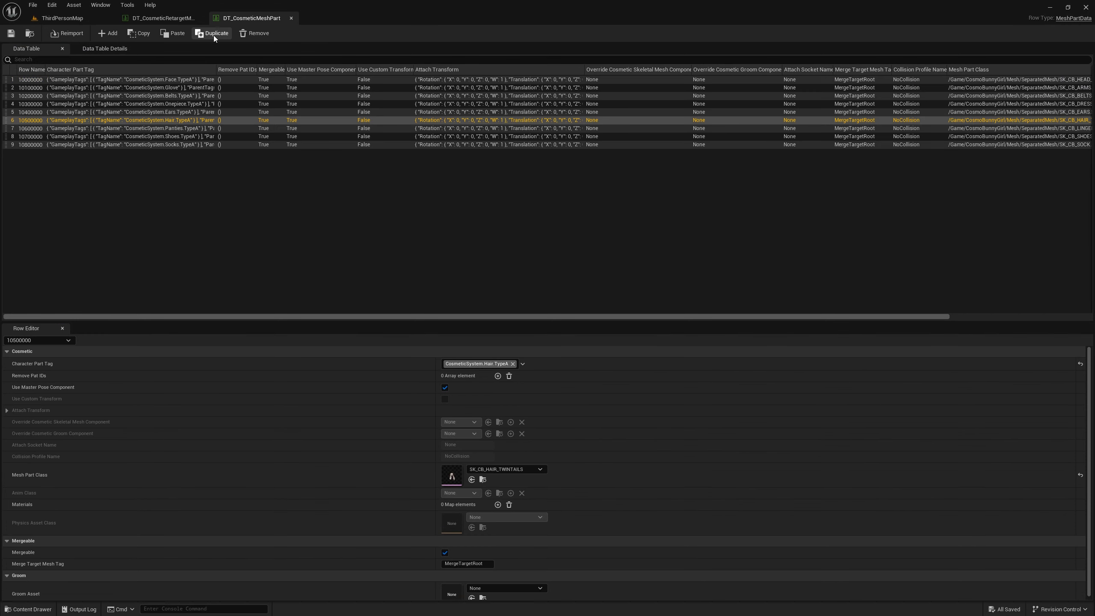
left_click(291, 18)
left_click(196, 17)
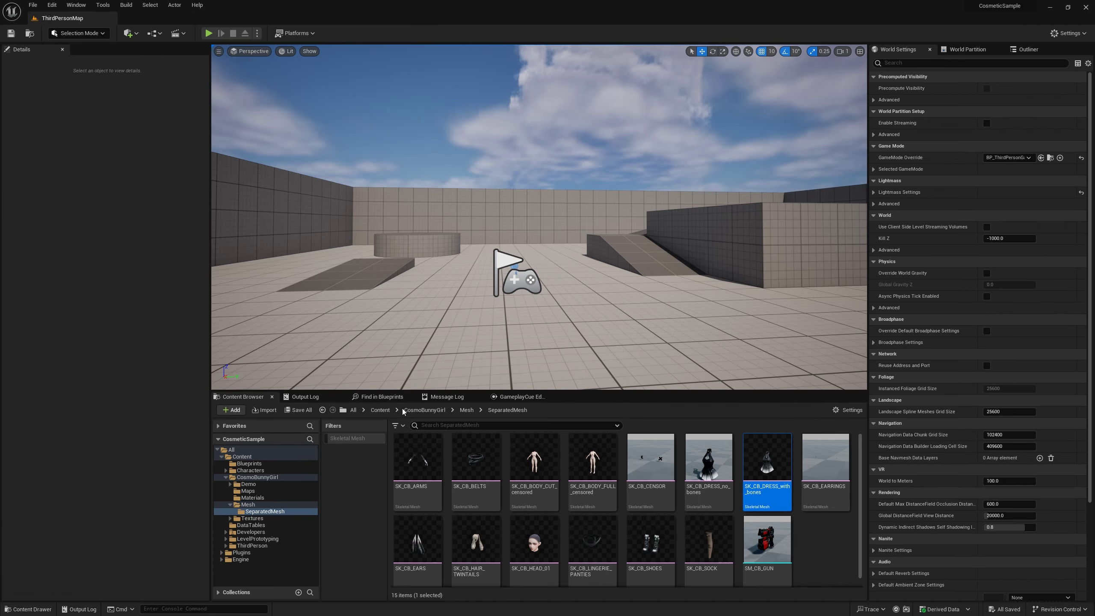
- Show the Blueprints folder, collapse CosmoBunnyGirl, and select BP_CosmeticComponent
left_click(250, 464)
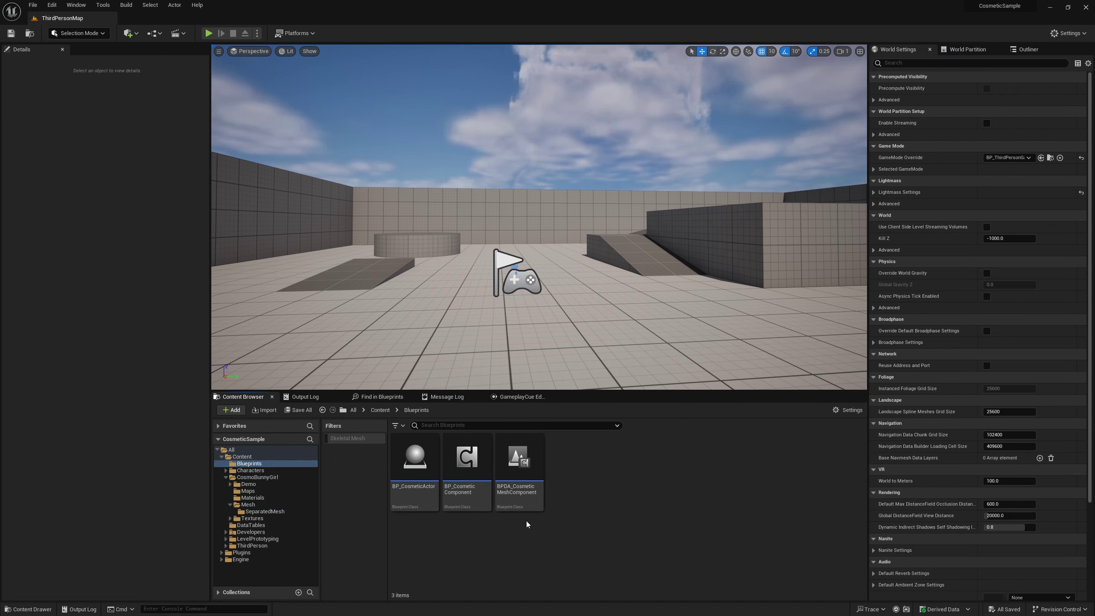
left_click(225, 477)
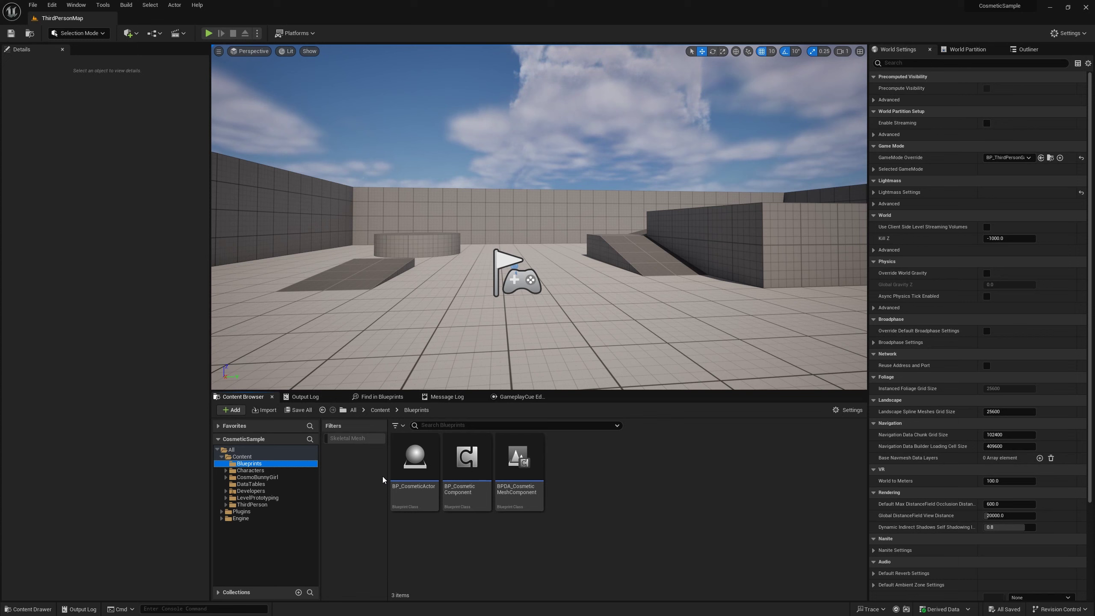
left_click(476, 481)
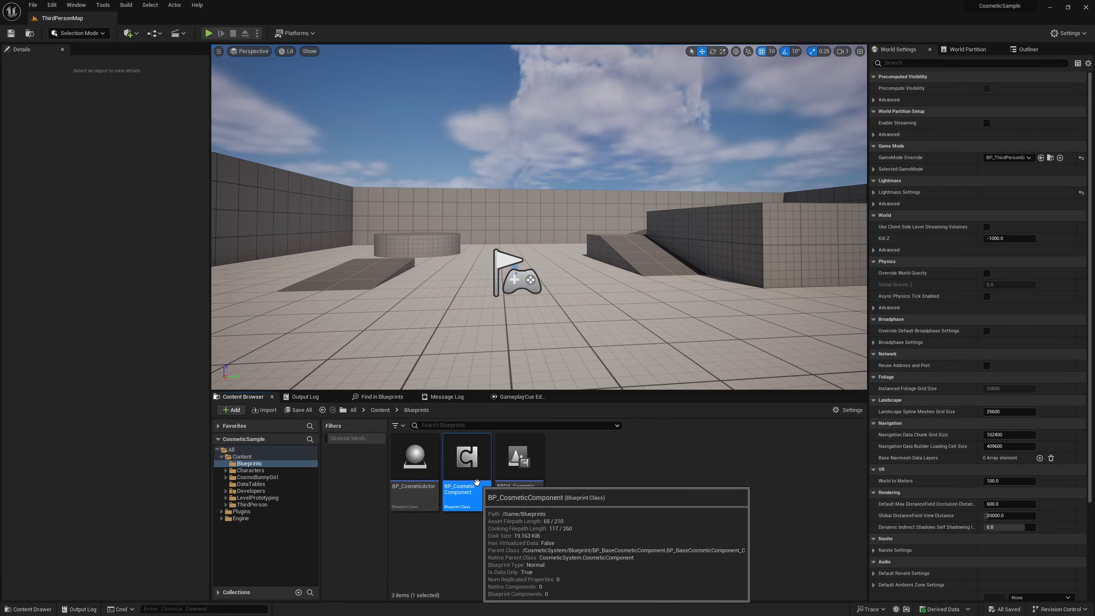
- Assign DT_CosmeticBodyPart, DT_CosmeticMeshPart and DT_CosmeticRetargetMesh as BP_CosmeticComponent's Body Part, Mesh Part and Retarget Mesh tables
double_click(476, 481)
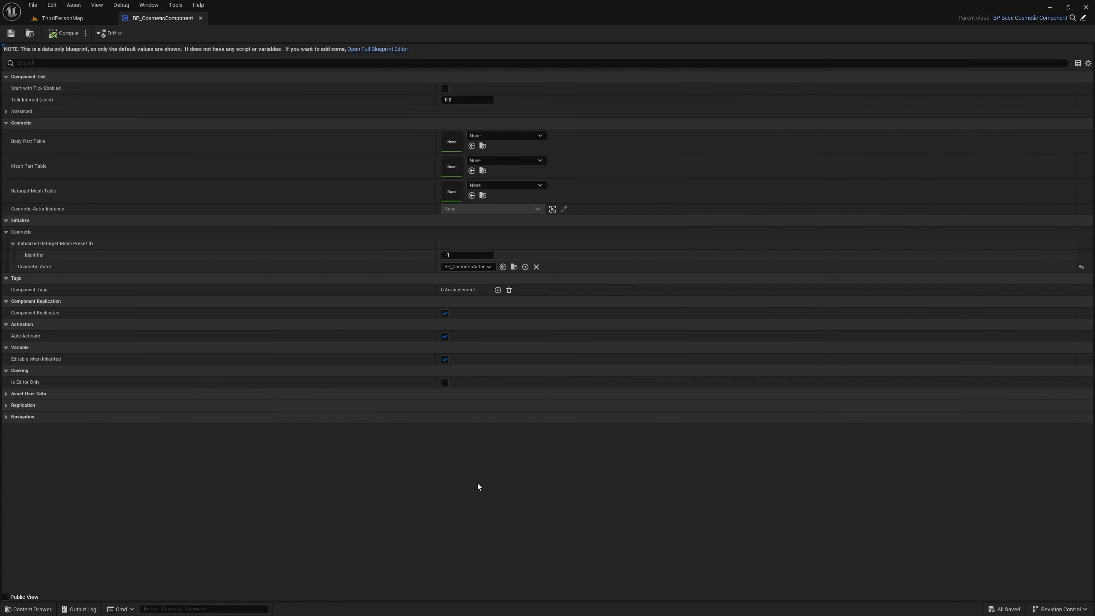
left_click(503, 138)
type("dt_co")
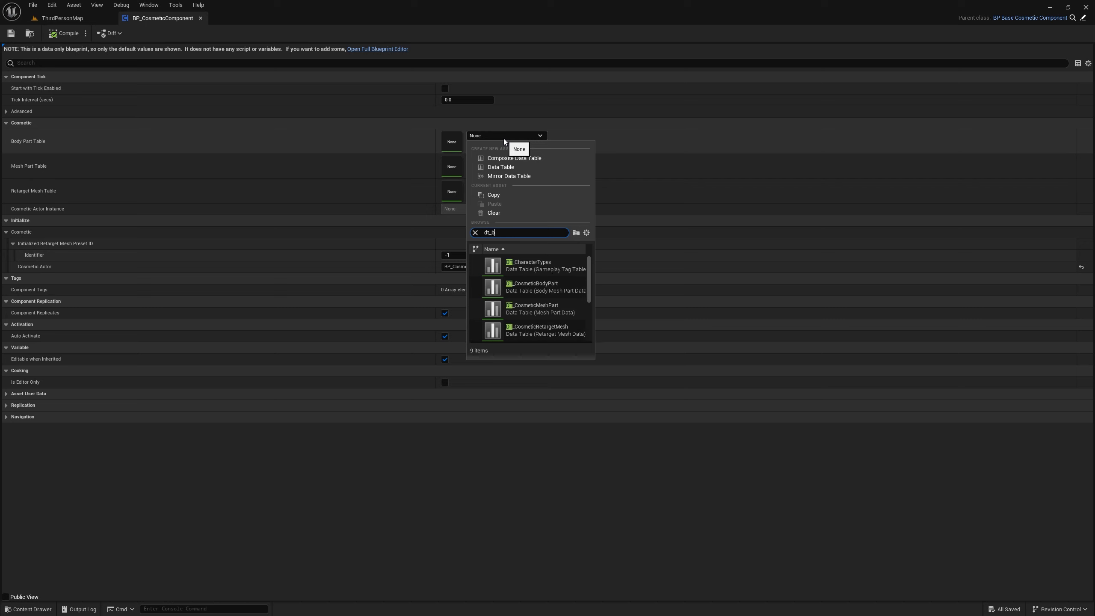
type("sme")
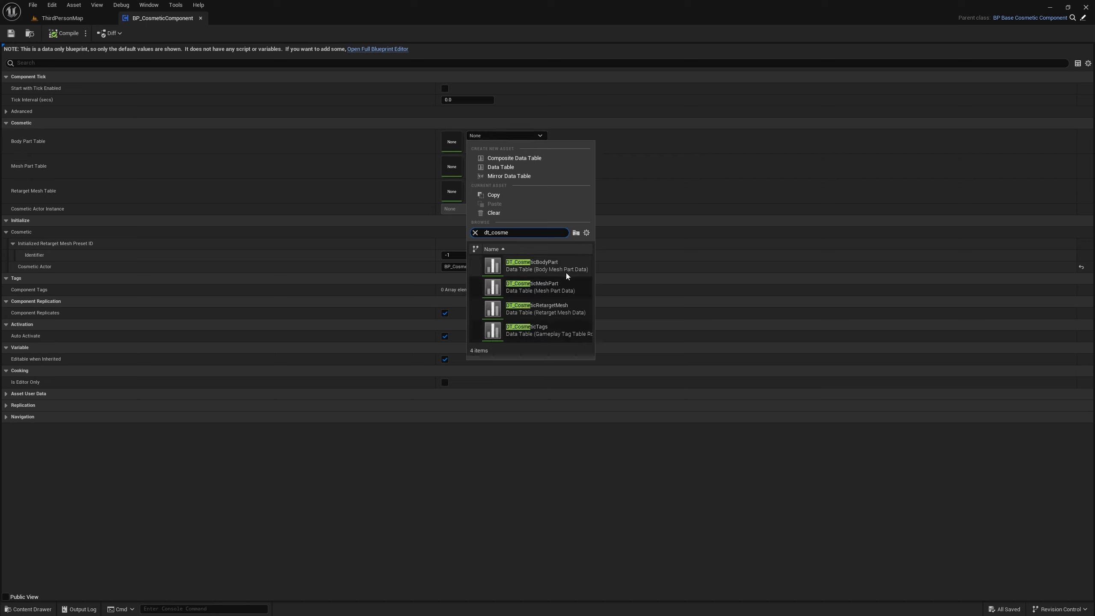
left_click(560, 267)
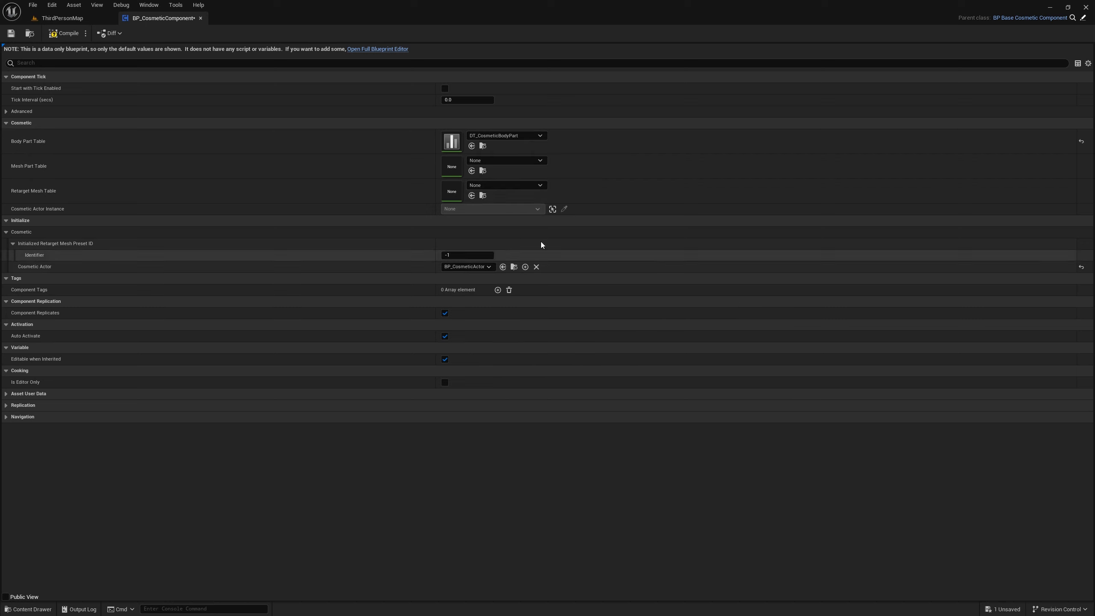
left_click(503, 163)
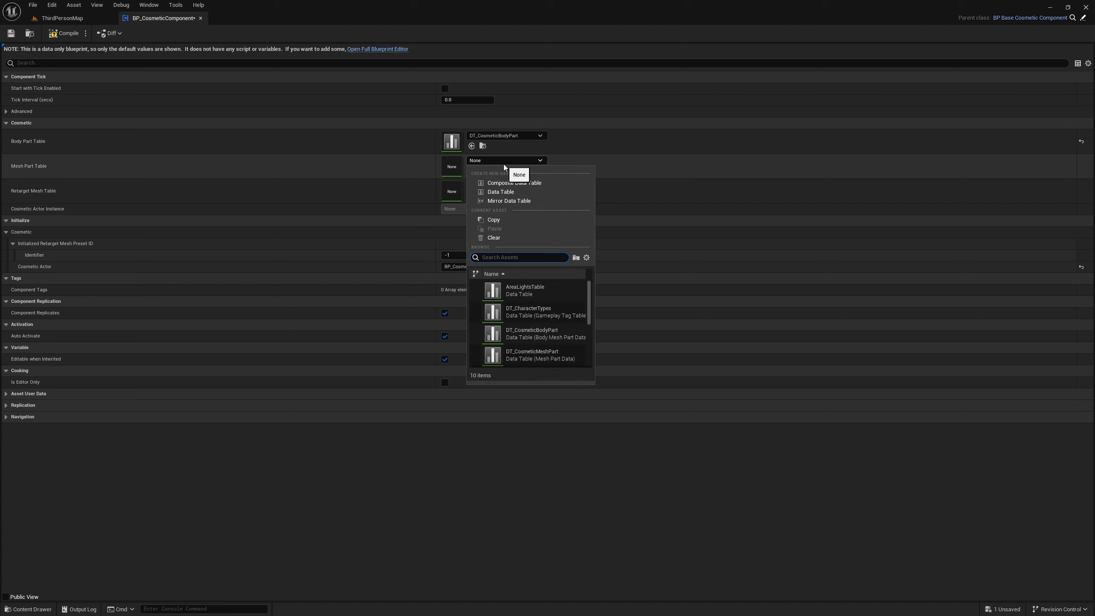
type("dt_cosme")
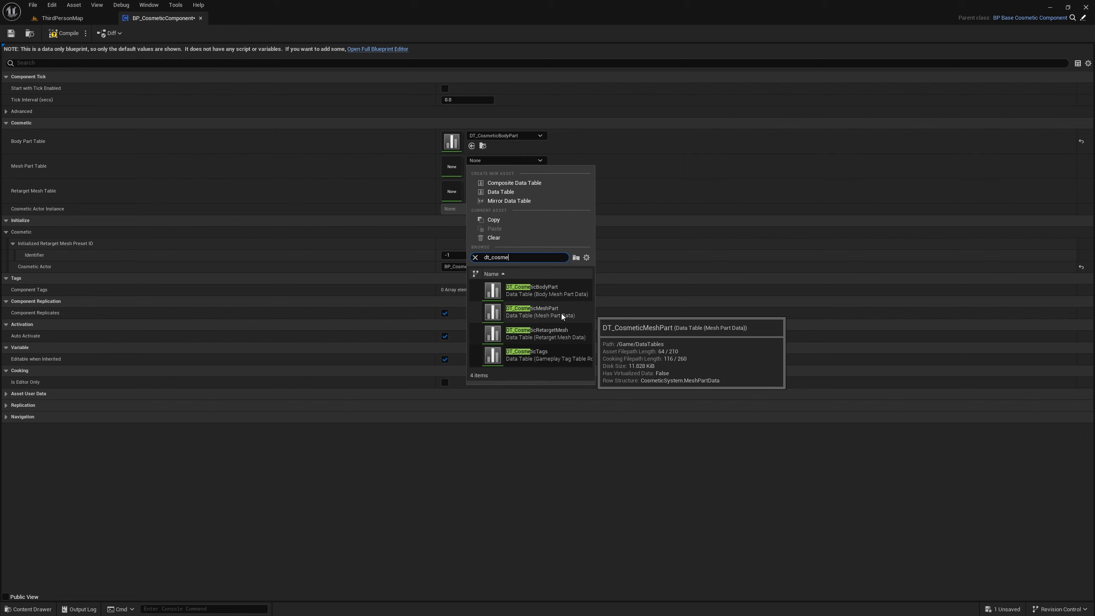
left_click(562, 313)
left_click(506, 189)
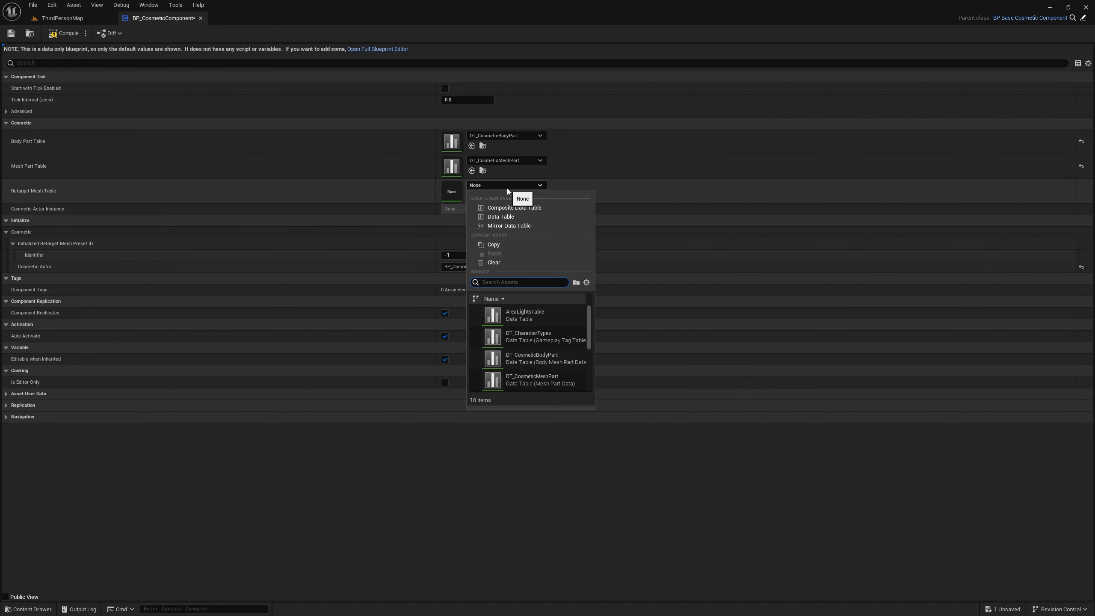
type("dt_cosm")
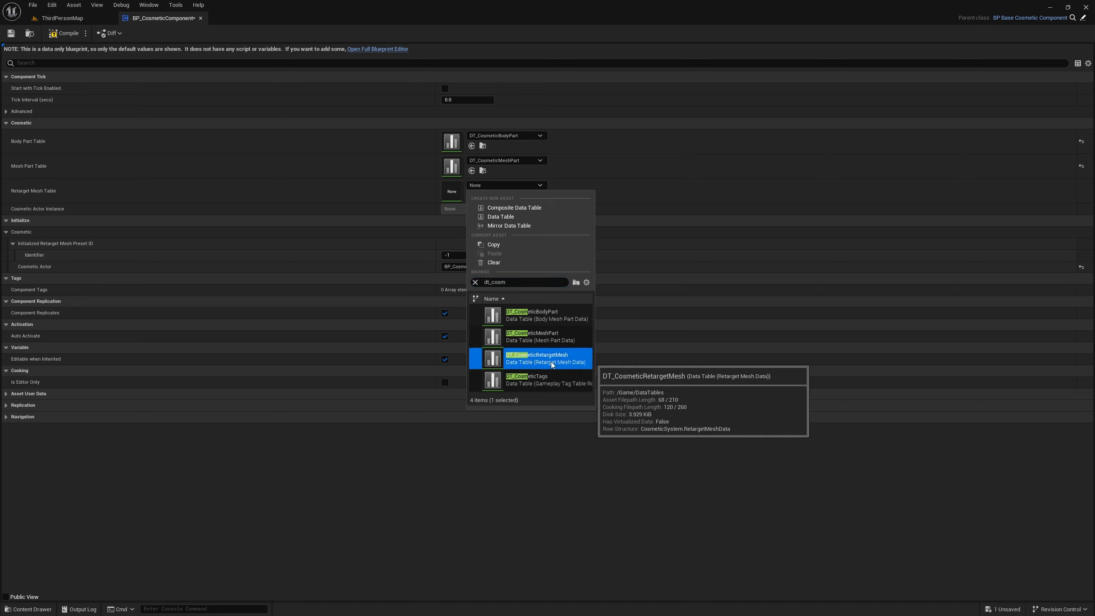
left_click(552, 364)
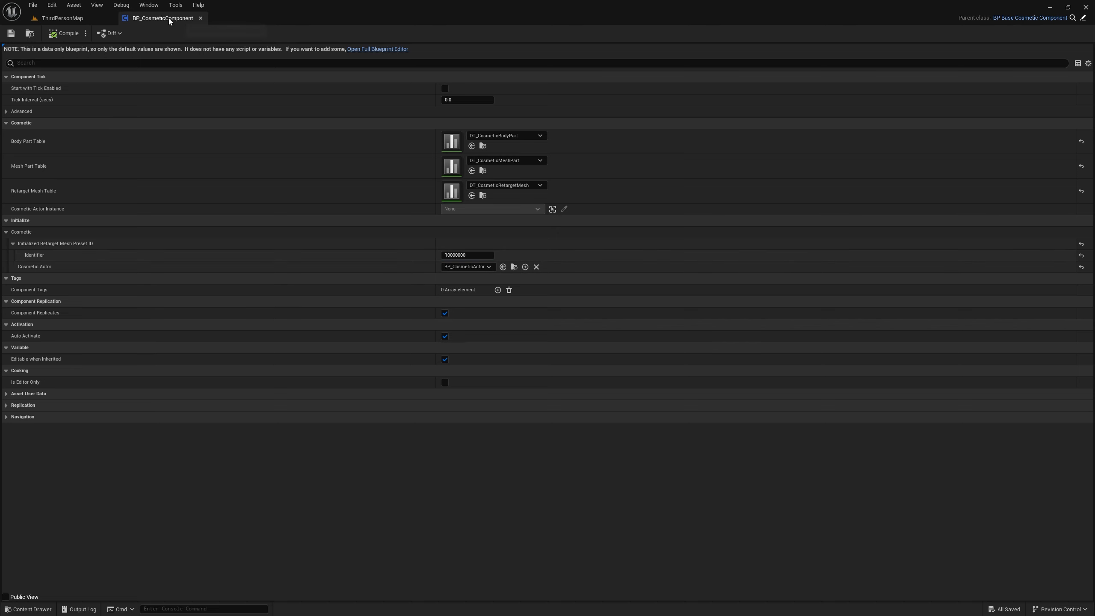
left_click(201, 18)
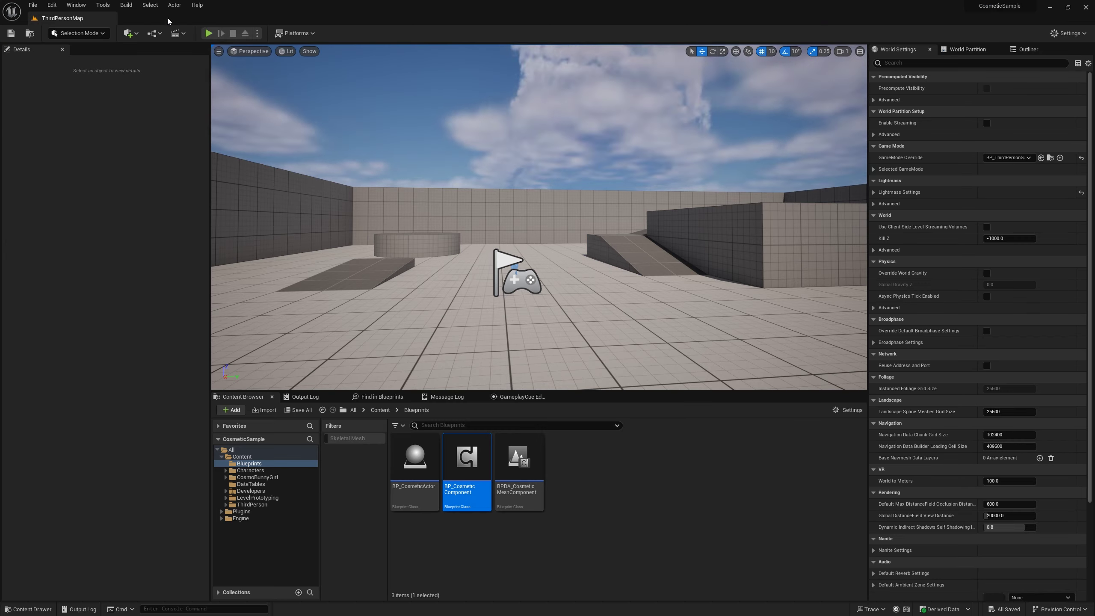
- Inspect BP_ThirdPersonCharacter's BP_CosmeticComponent properties, then close the character Blueprint
left_click(259, 505)
double_click(415, 464)
double_click(421, 464)
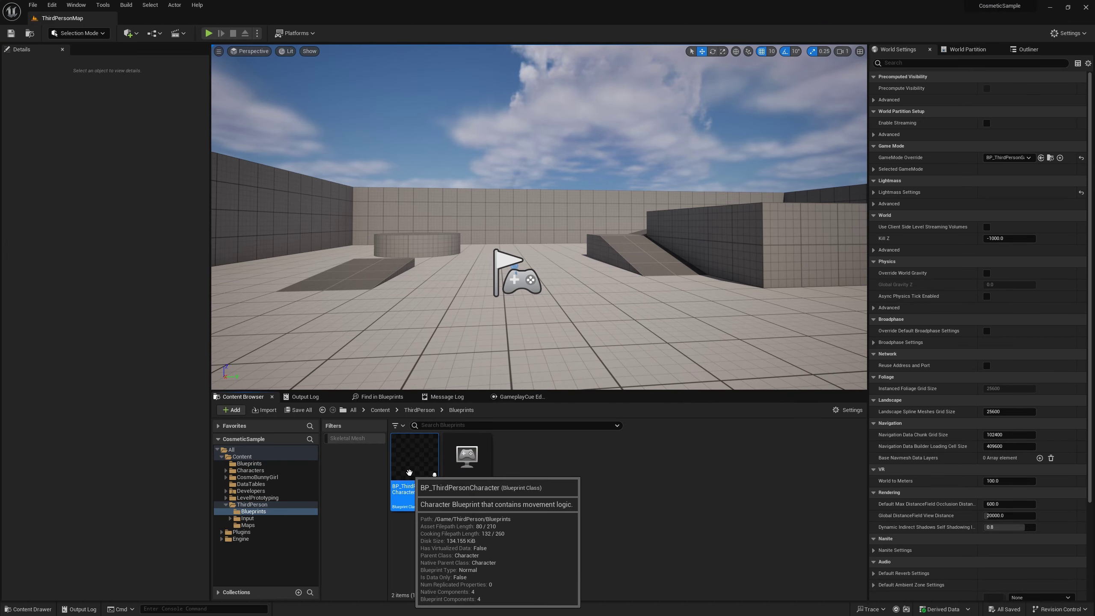
left_click(62, 154)
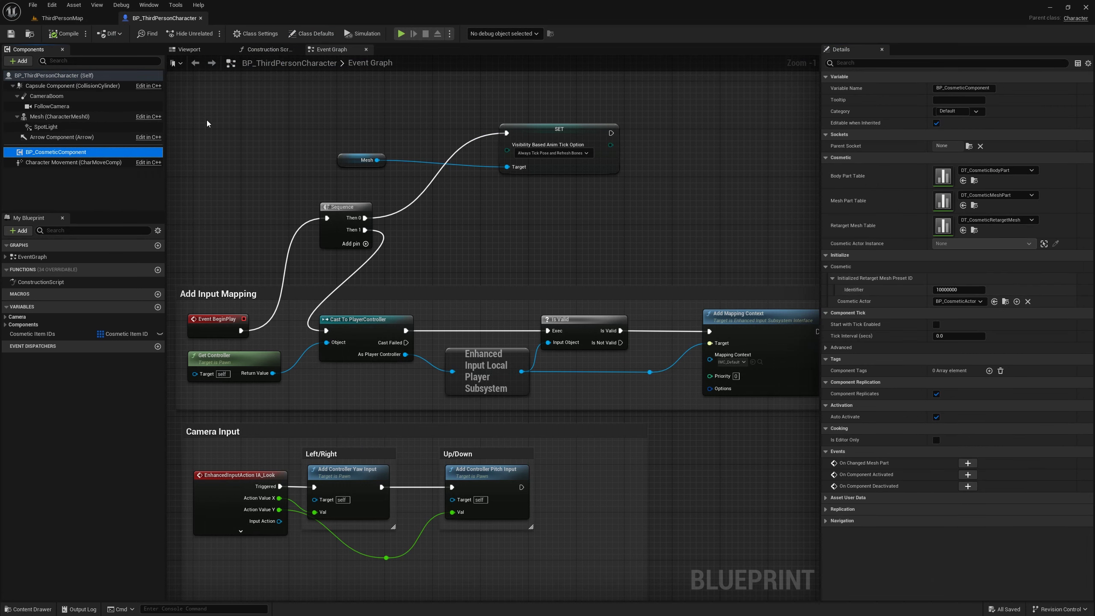
left_click(200, 17)
- Tidy the Content folder tree and run a brief play test of ThirdPersonMap, then stop it
left_click(241, 456)
left_click(222, 456)
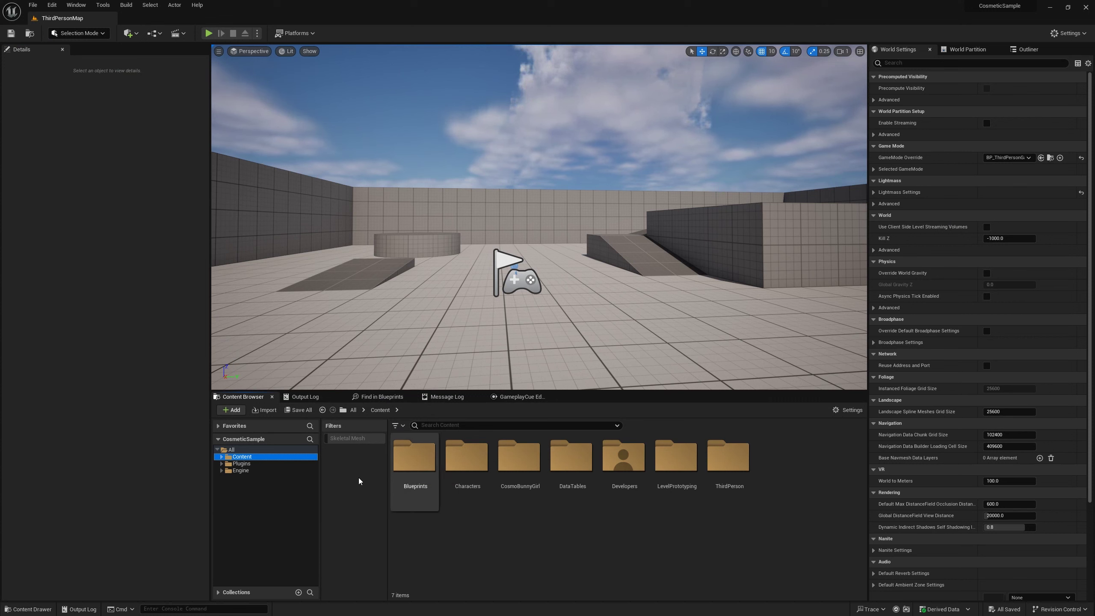
left_click(222, 457)
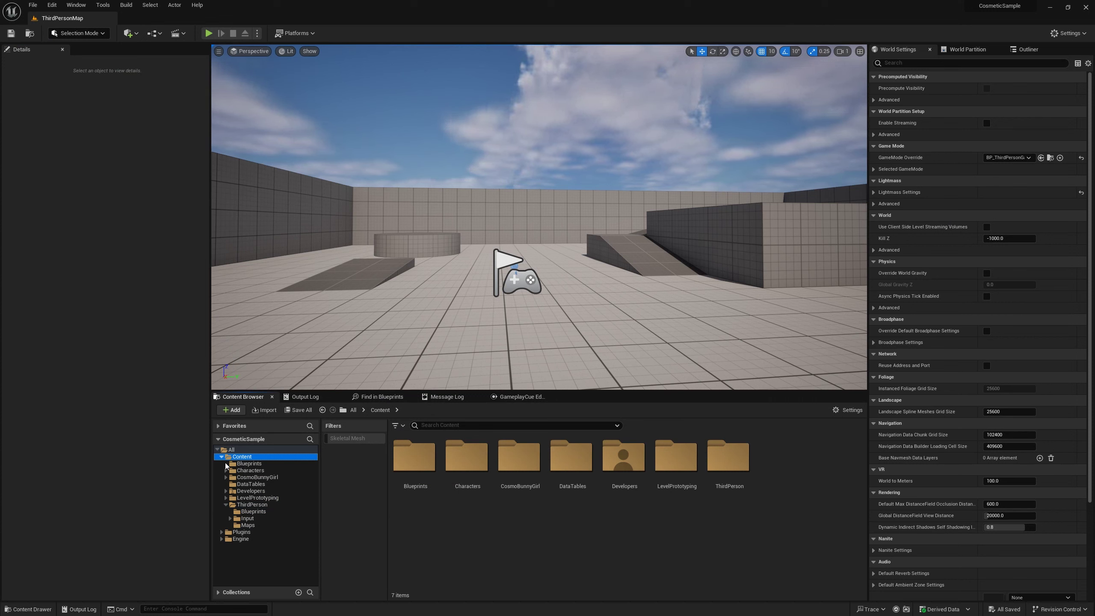
left_click(225, 505)
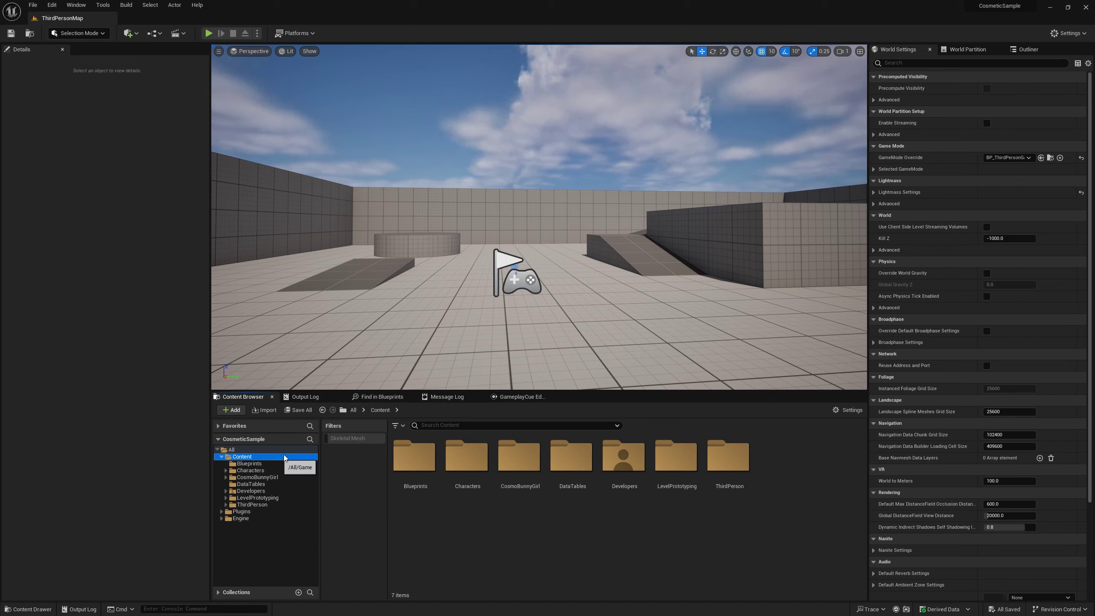
left_click(209, 34)
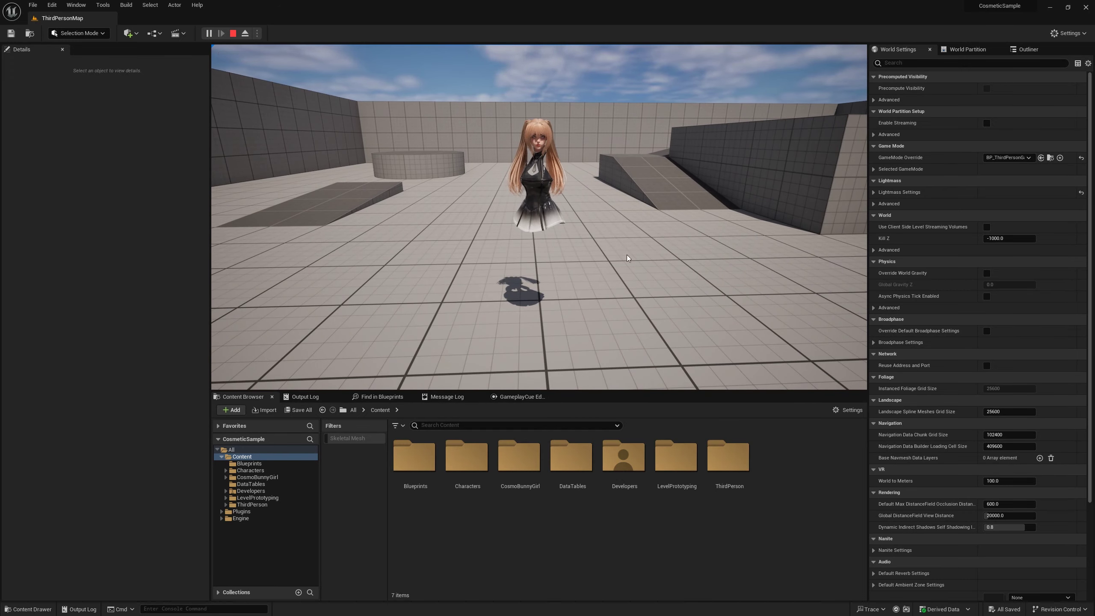
key("Escape")
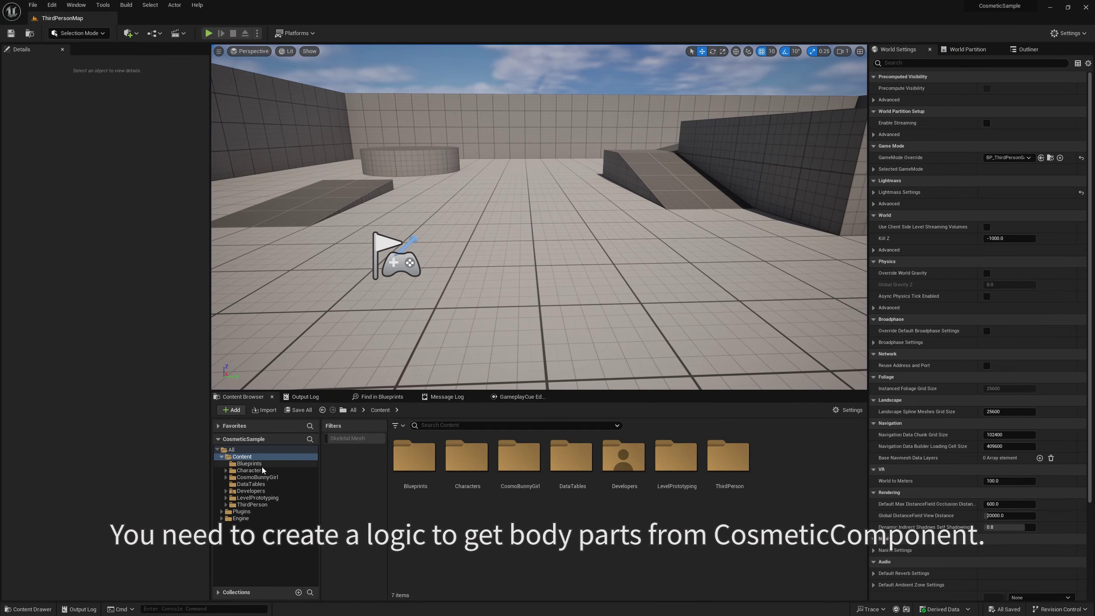
- Open BP_CosmeticComponent in the full Blueprint editor and override Get Body Mesh Data
left_click(255, 463)
left_click(475, 475)
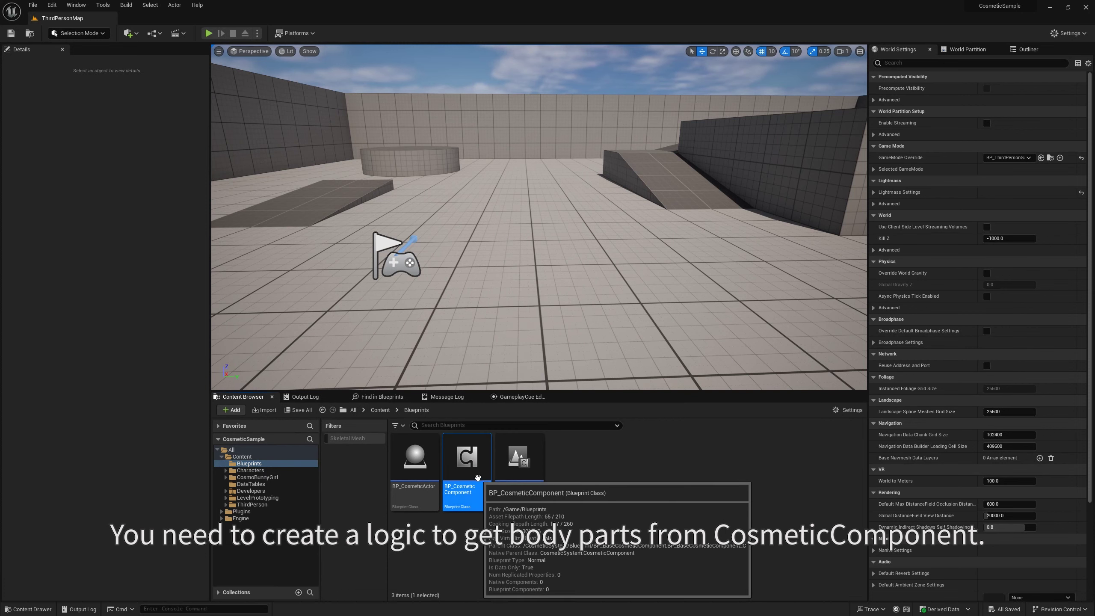
double_click(477, 477)
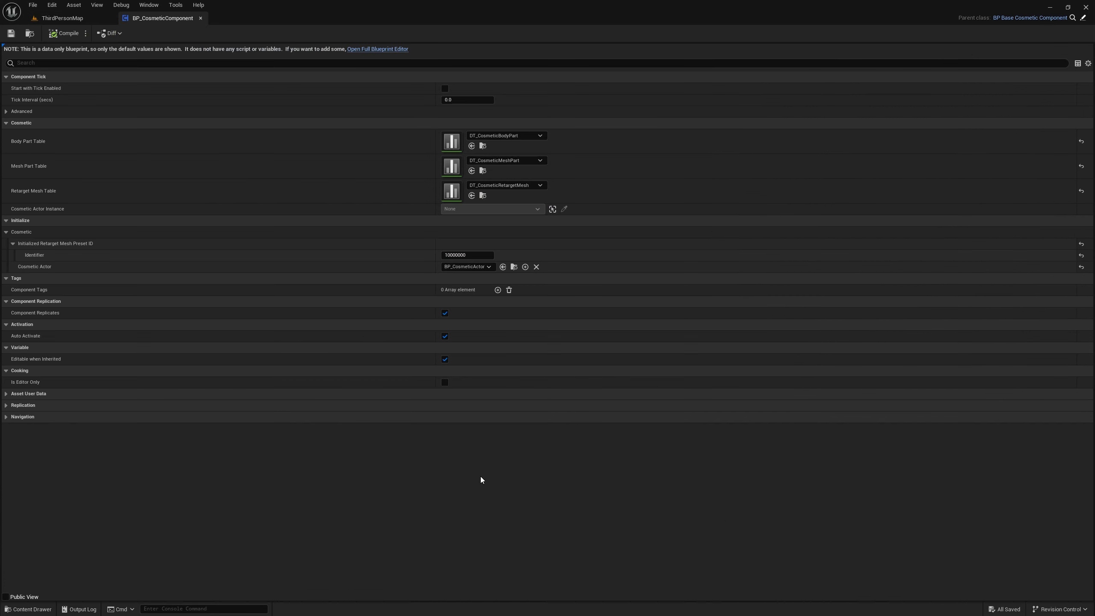
left_click(382, 50)
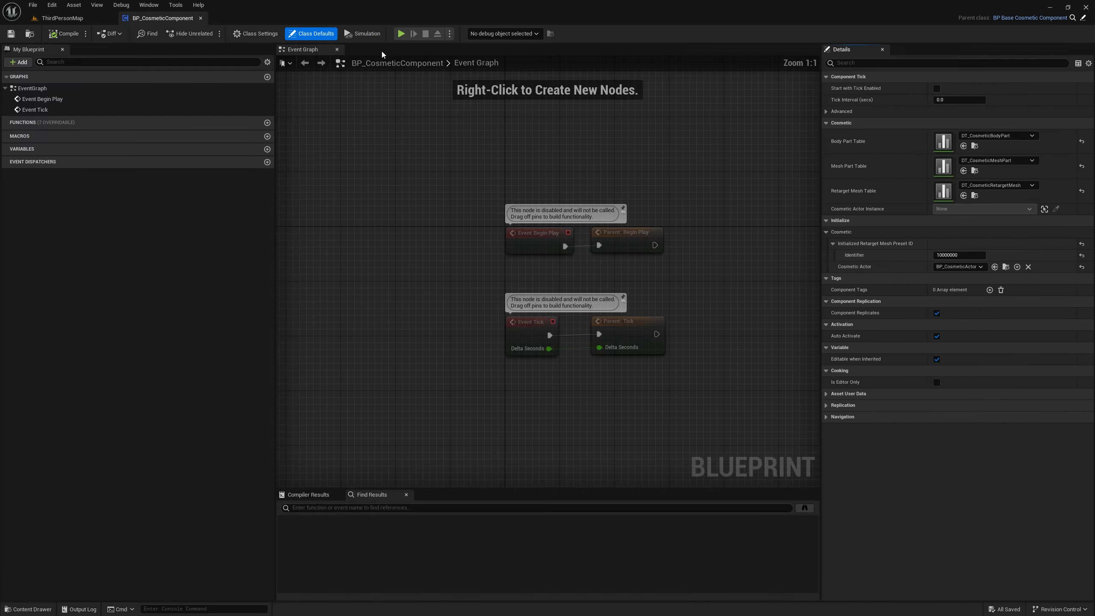
left_click(235, 122)
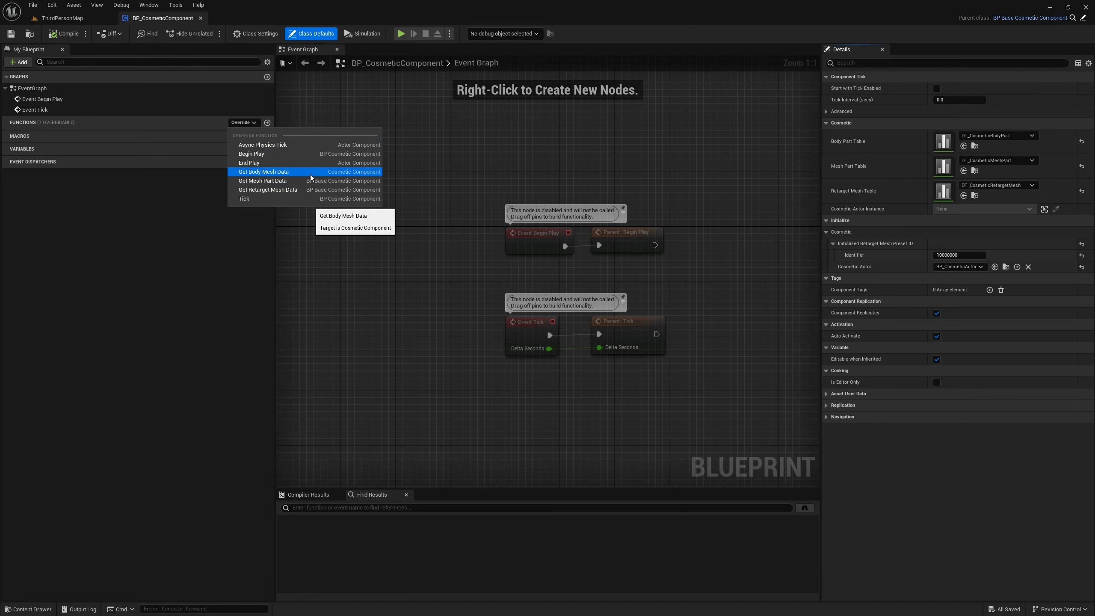
left_click(309, 175)
- Delete the parent Get Body Mesh Data call and connect the entry straight to the return
left_click_drag(610, 350, 558, 238)
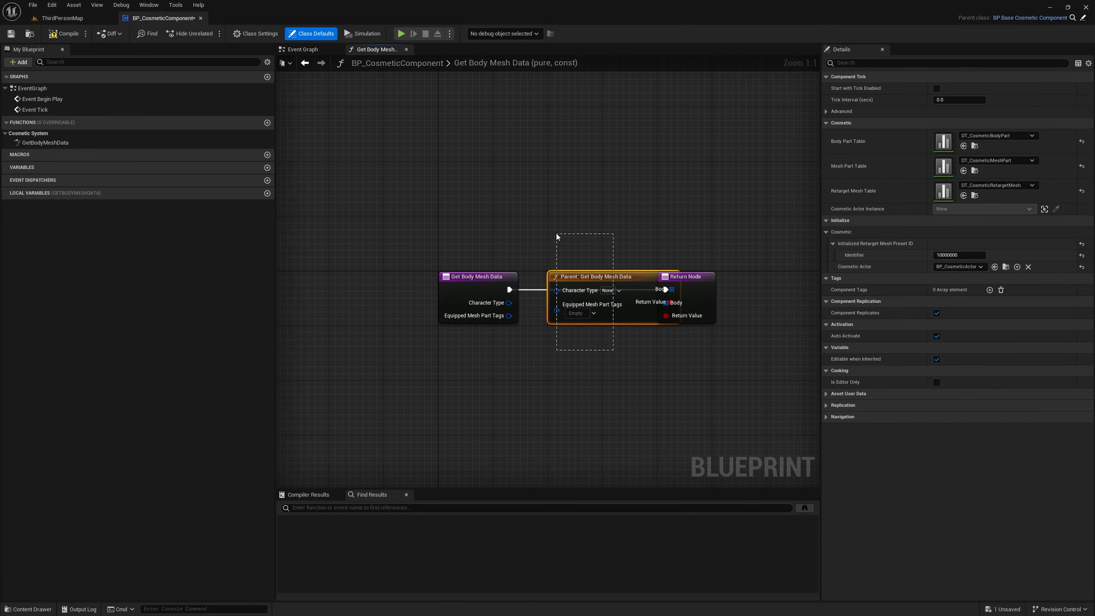
key("Delete")
left_click_drag(483, 278, 326, 281)
right_click_drag(479, 217, 613, 193)
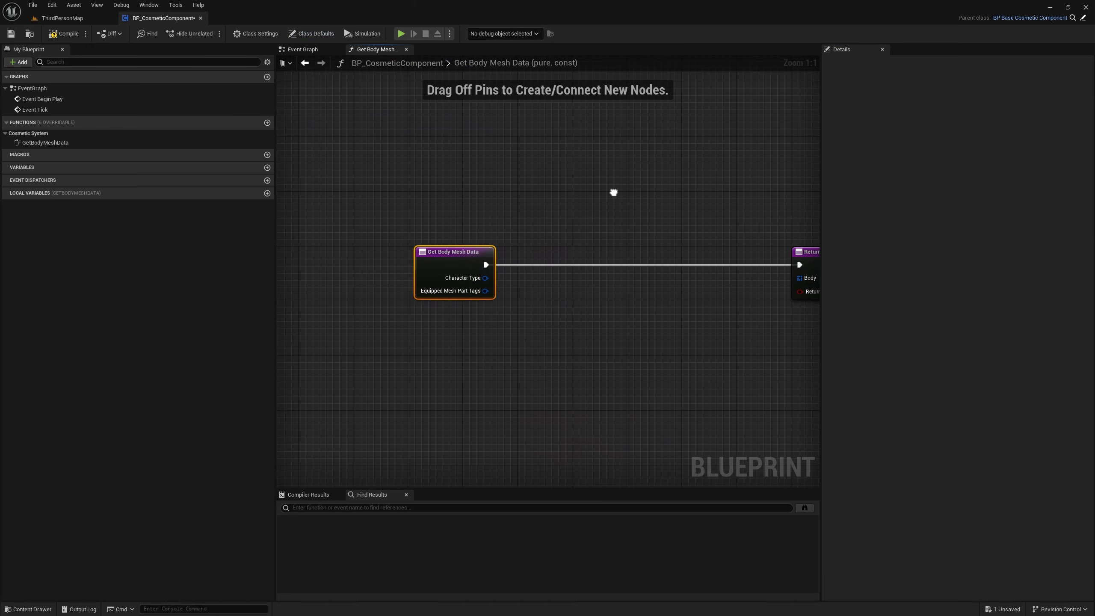
- Add a Matches Tag node fed by Character Type with Tag Two set to Character.Type.BunnyGirl
left_click_drag(492, 280, 596, 201)
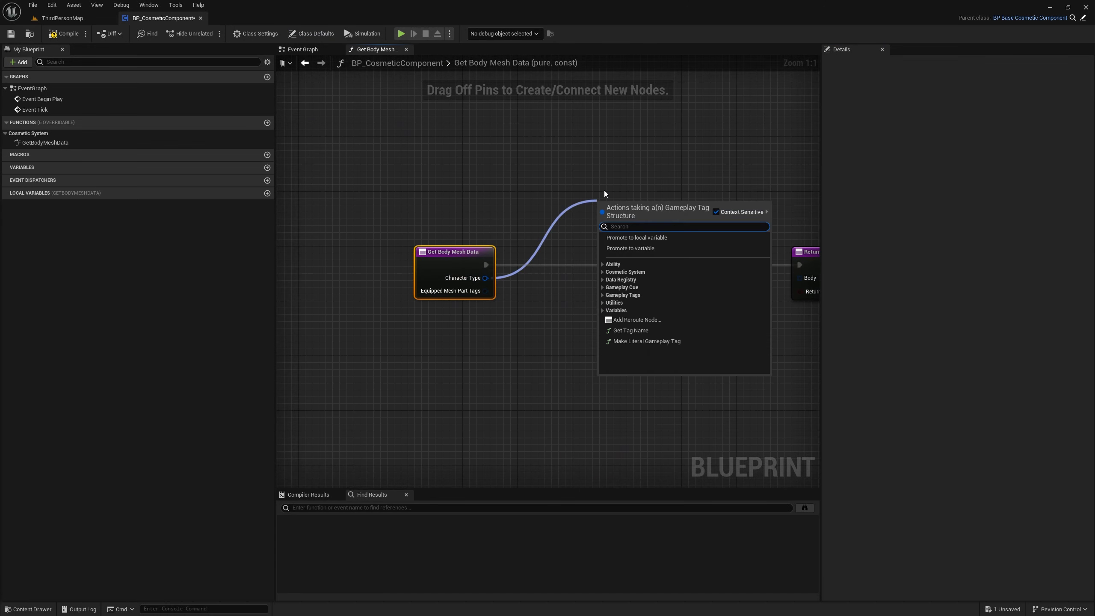
type("ma")
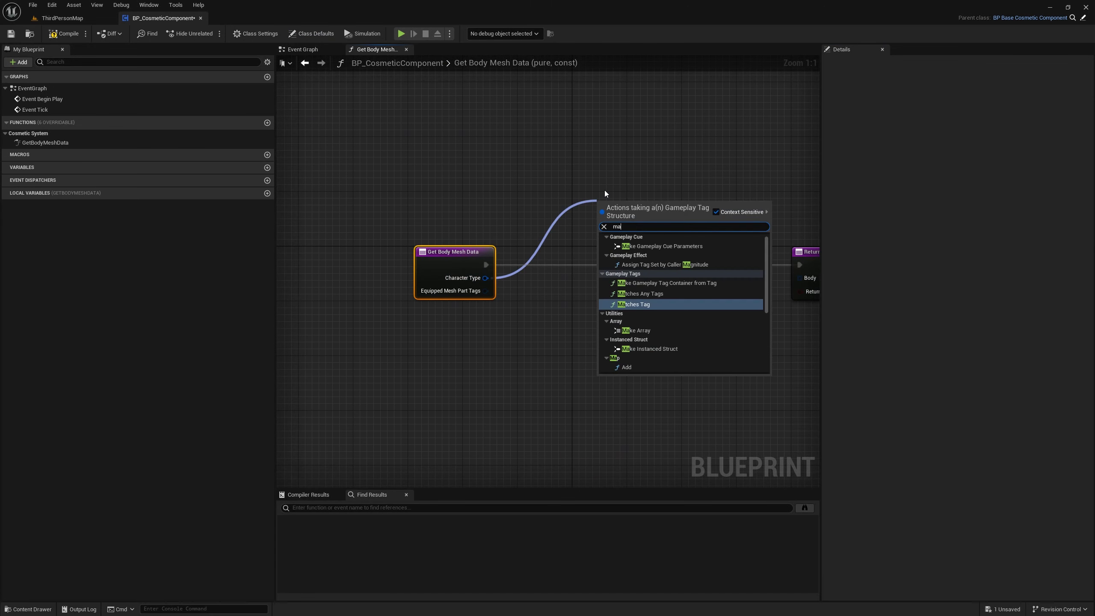
key("Return")
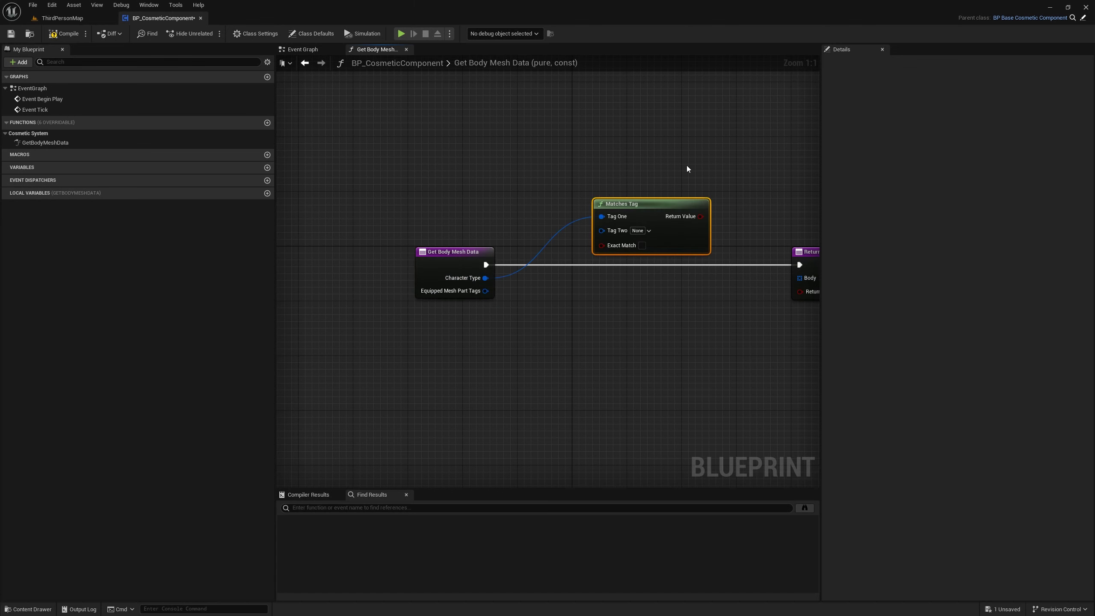
left_click(648, 233)
type("char")
left_click(655, 307)
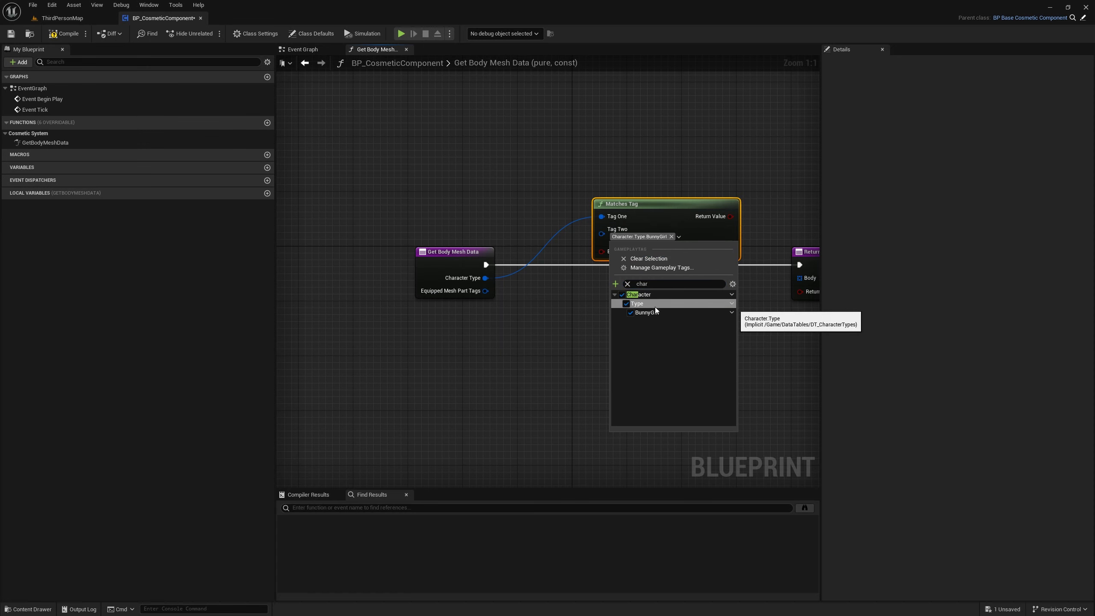
left_click(671, 203)
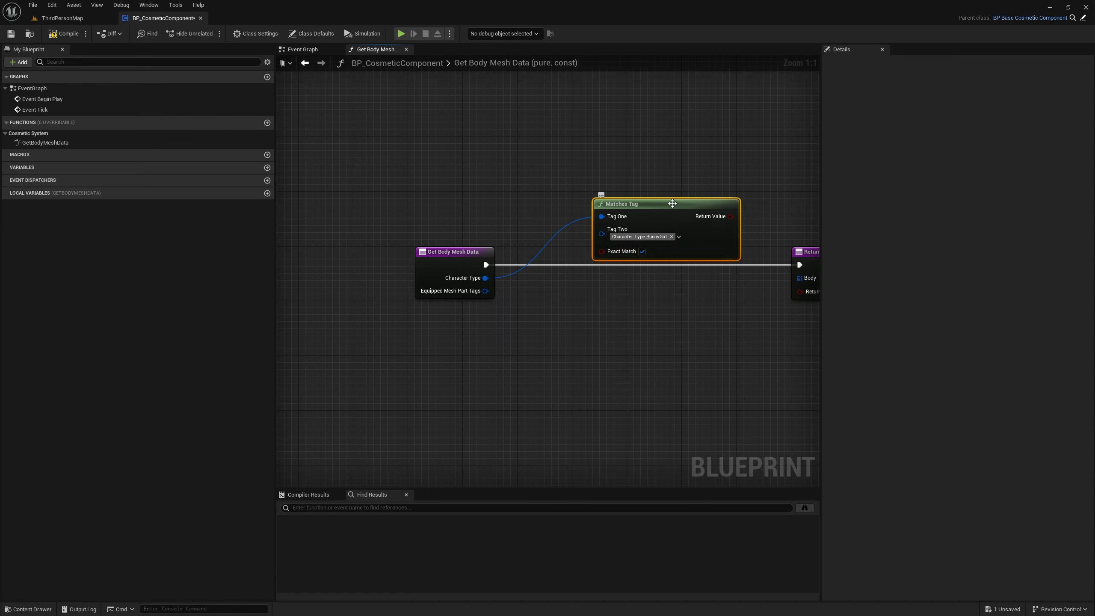
- Add a Branch node whose condition takes the Matches Tag result
left_click_drag(672, 204, 606, 163)
right_click_drag(733, 150, 648, 184)
left_click(647, 183)
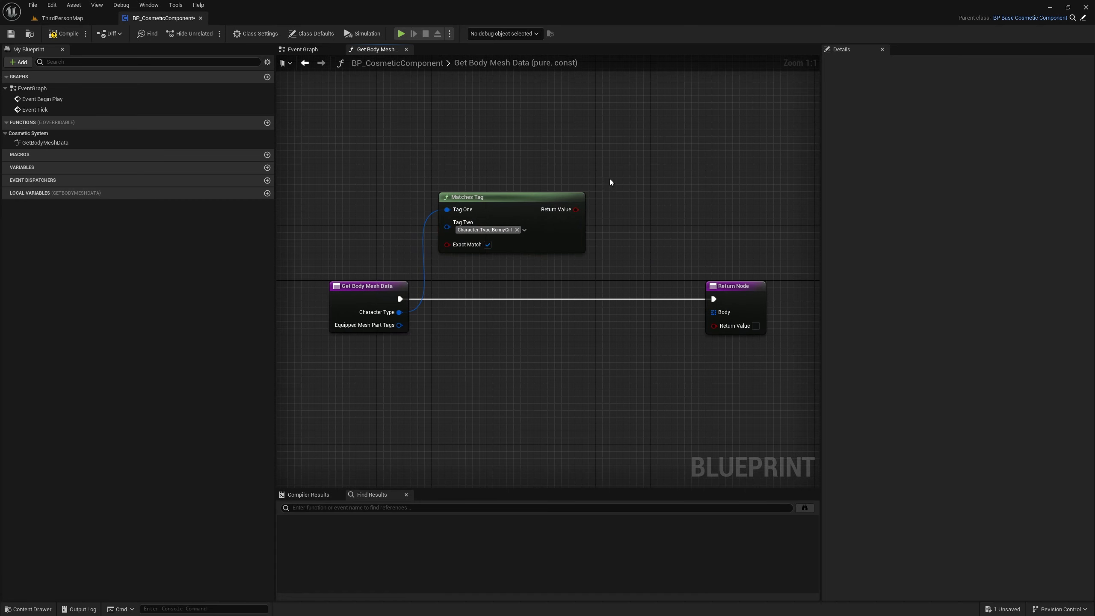
left_click(610, 182)
left_click_drag(576, 209, 630, 204)
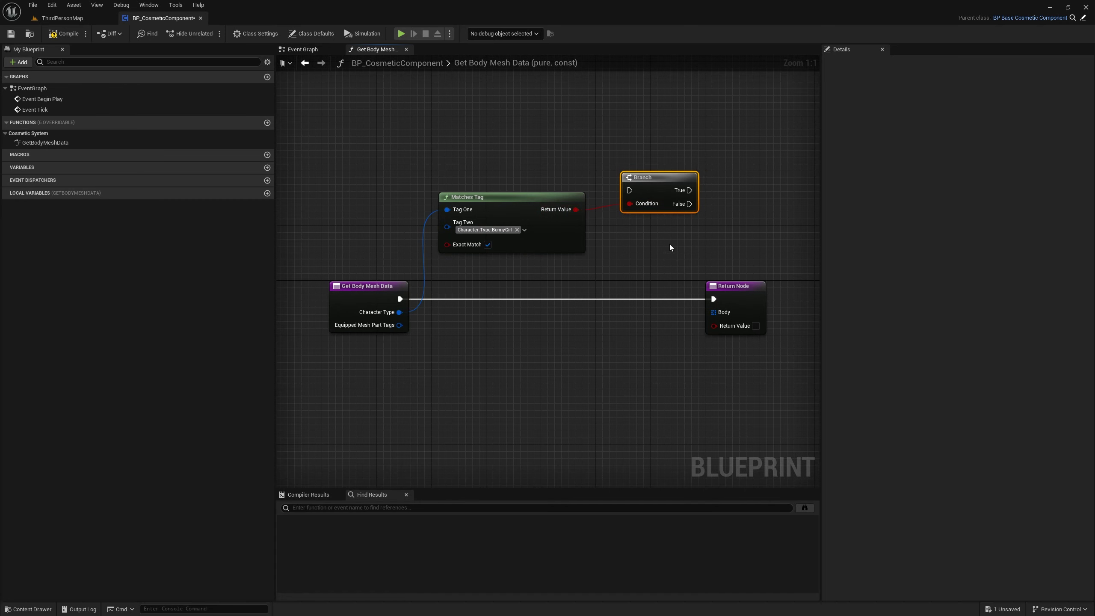
- Paste a copy of the Return Node and wire the Branch False output to it
right_click_drag(670, 245, 641, 242)
left_click(703, 280)
key("ctrl+c")
left_click(695, 376)
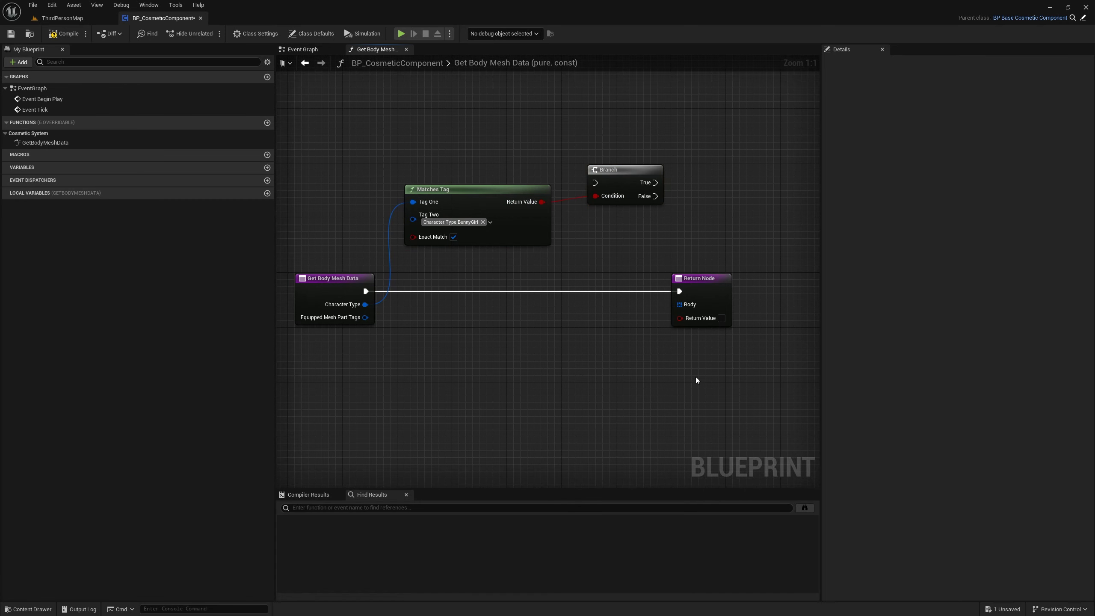
key("ctrl+v")
left_click_drag(654, 196, 701, 387)
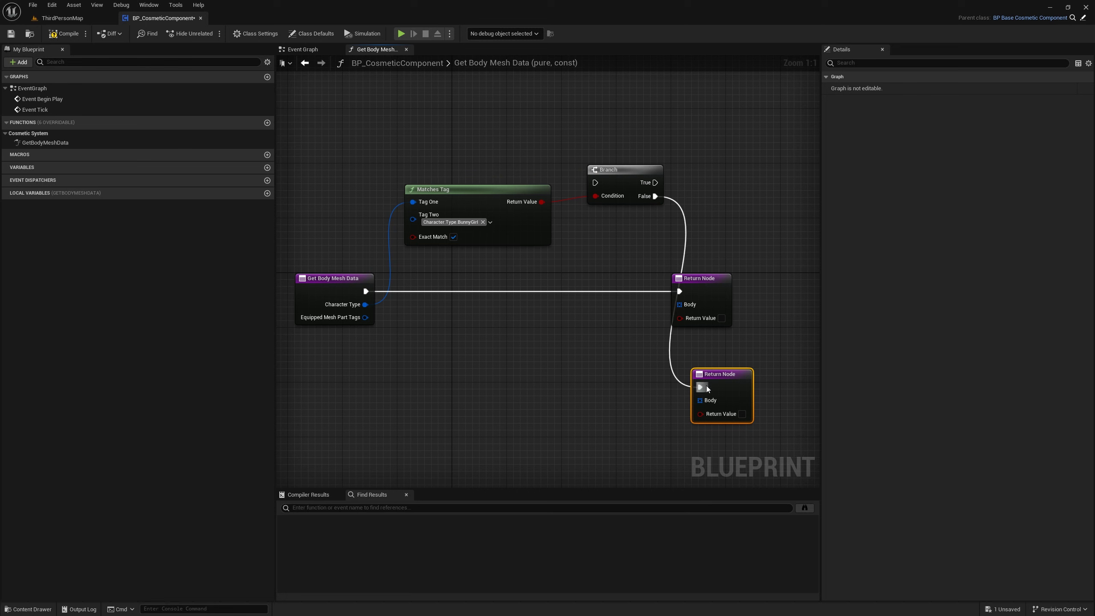
- Delete the original Return Node and run the function entry into the Branch
left_click_drag(711, 282, 738, 282)
key("Delete")
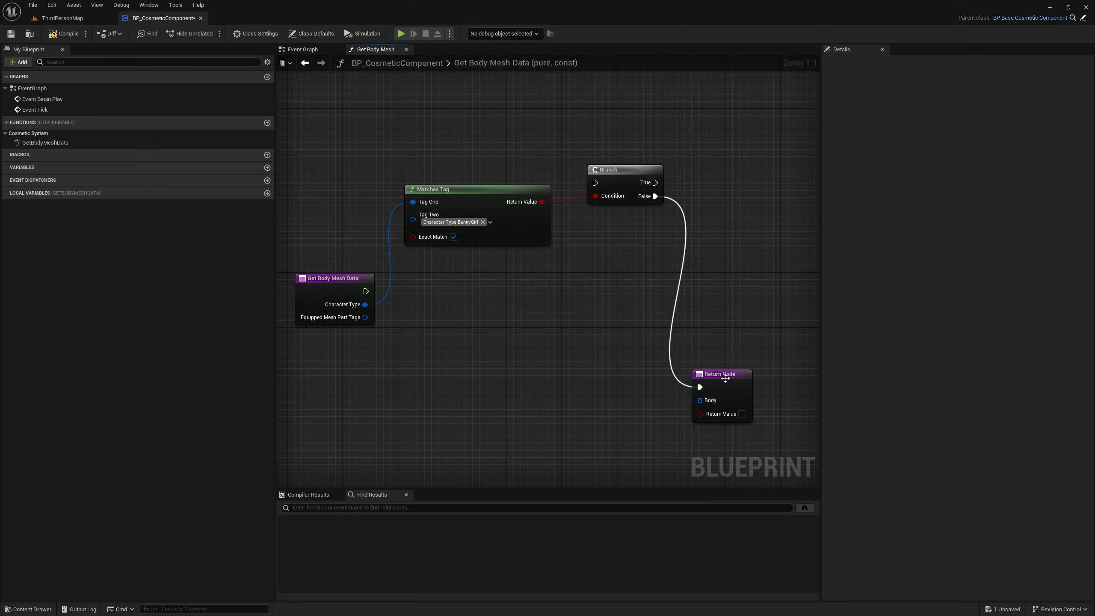
left_click_drag(731, 374, 763, 367)
left_click_drag(368, 293, 605, 189)
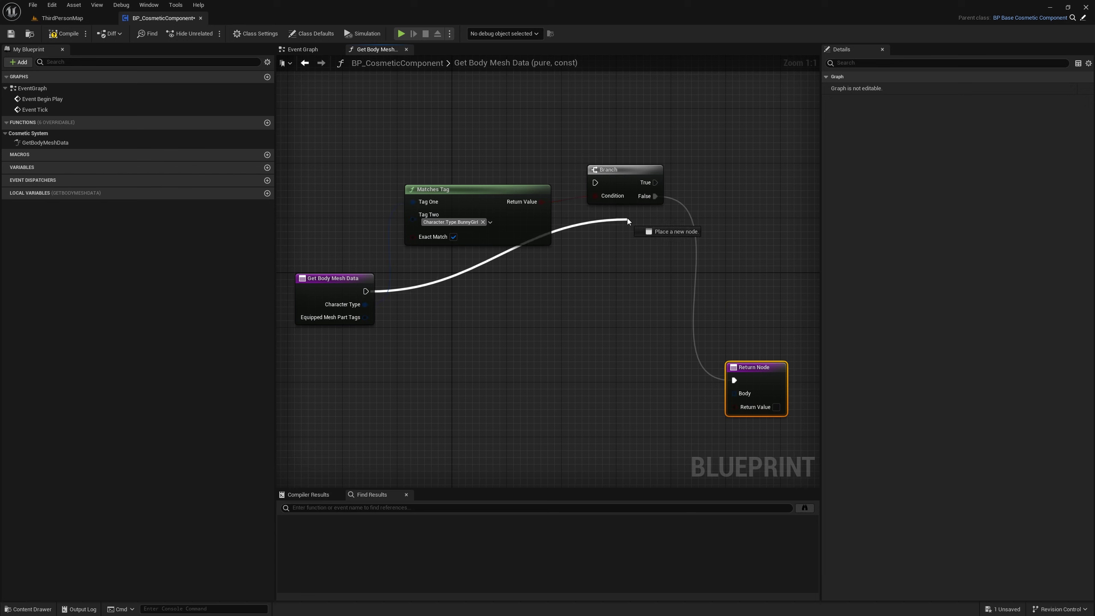
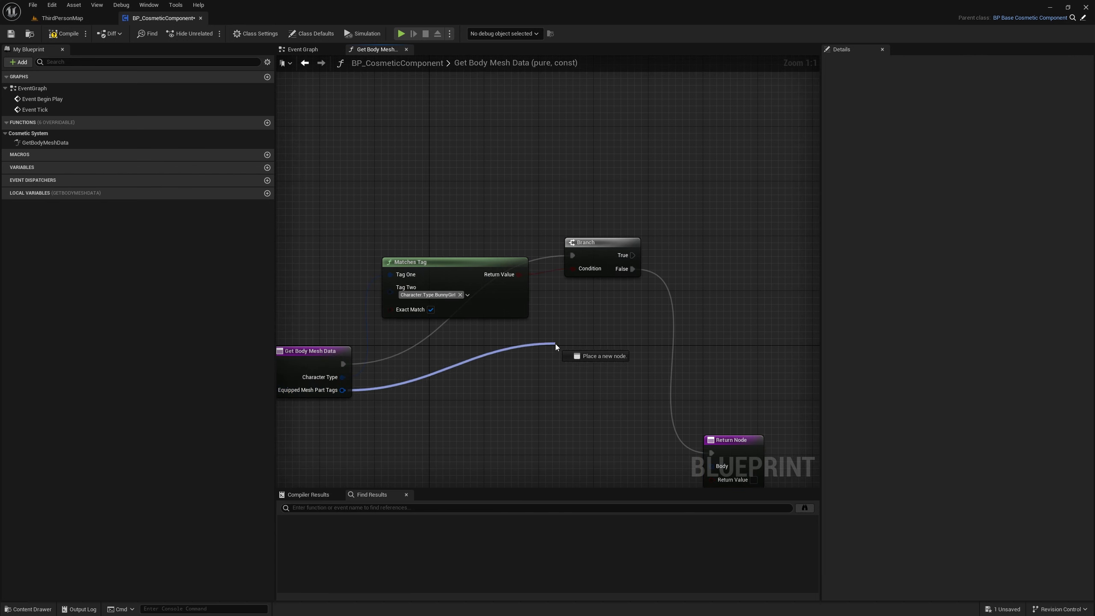
- Add a Has Any Tags node off Equipped Mesh Part Tags, then delete it
left_click_drag(342, 390, 692, 129)
type("has")
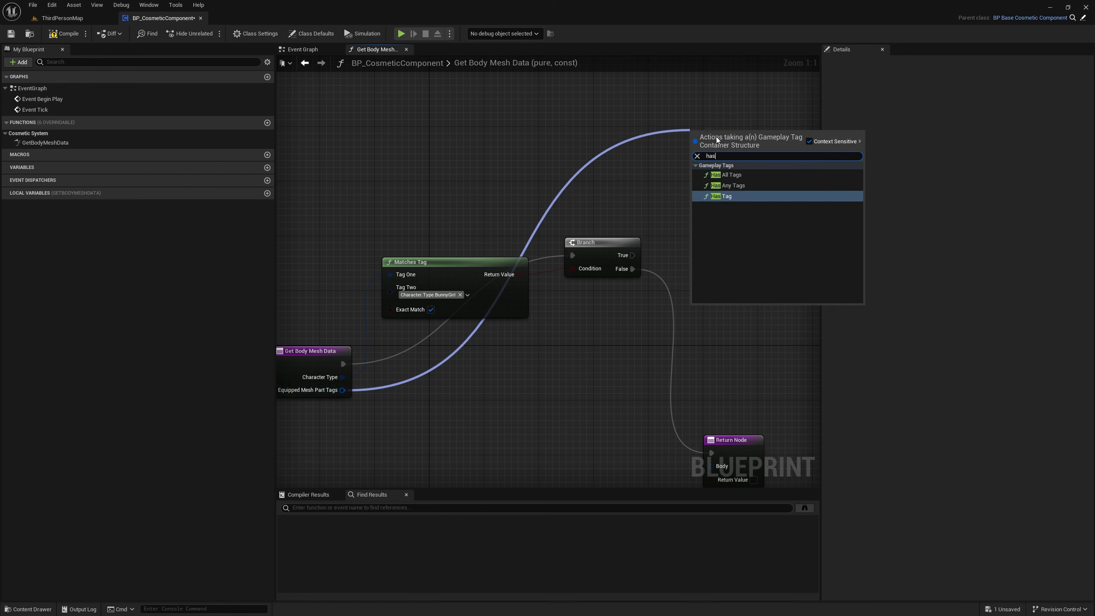
left_click(746, 185)
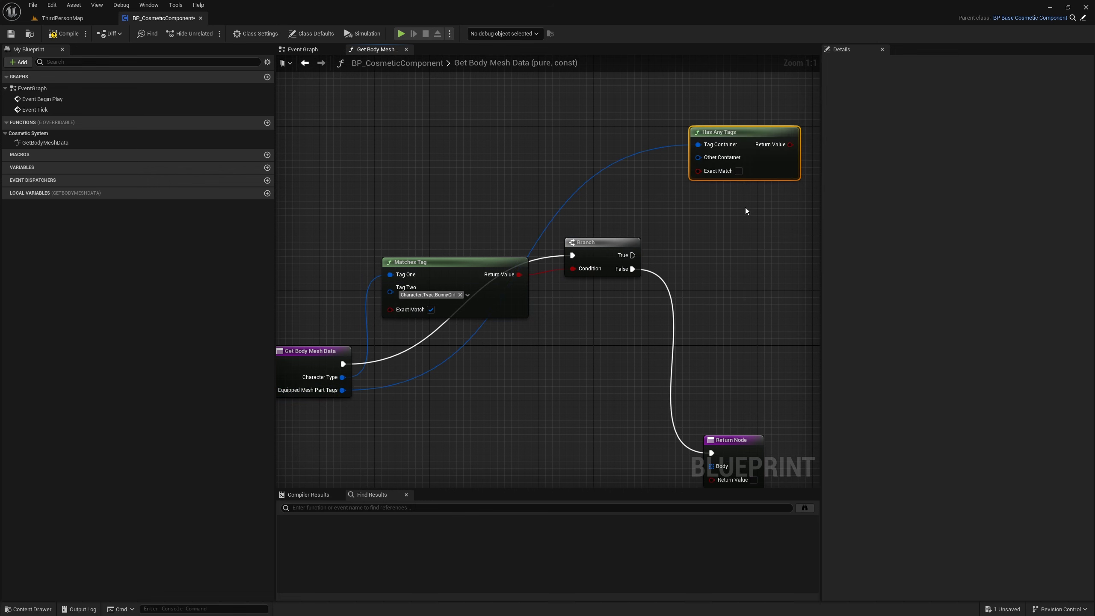
right_click_drag(746, 207, 598, 226)
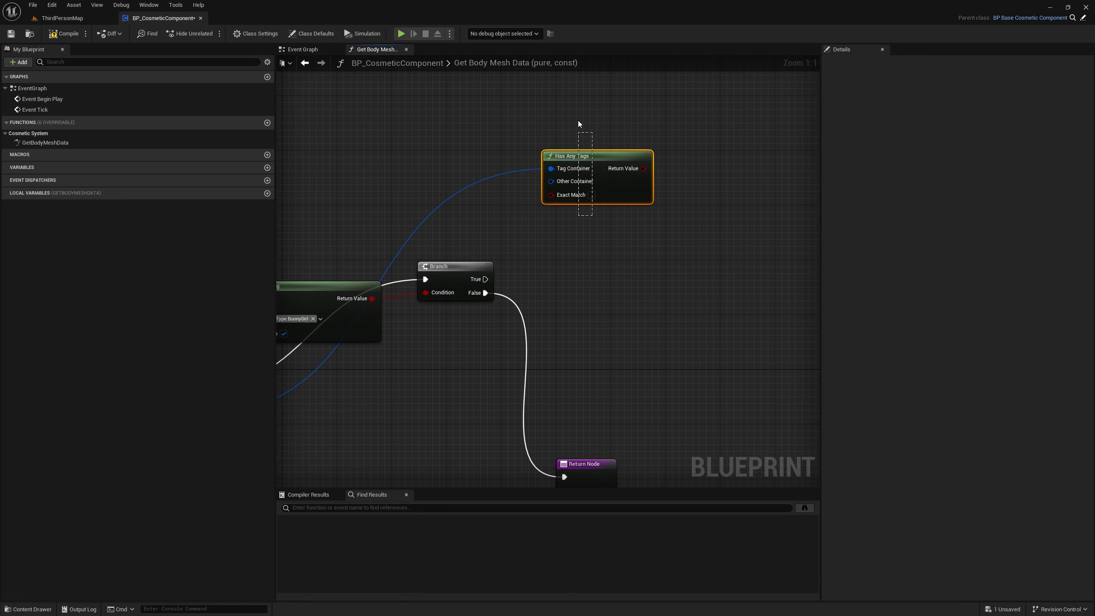
key("Delete")
- Attach a Has Tag node to Equipped Mesh Part Tags, leaving its Tag at None
right_click_drag(500, 193, 768, 99)
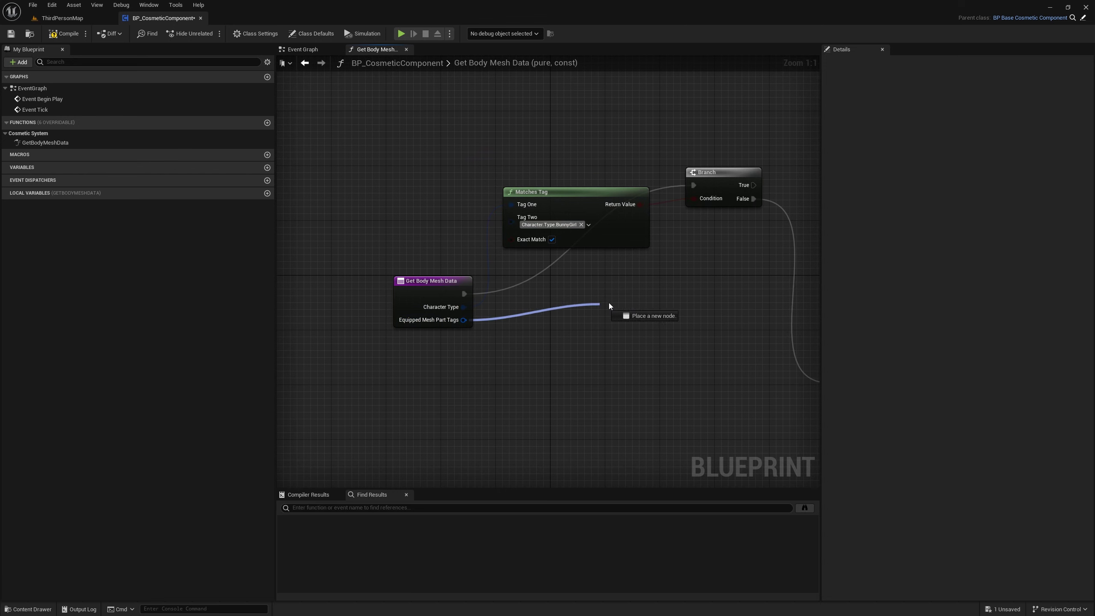
left_click_drag(454, 322, 611, 290)
type("has")
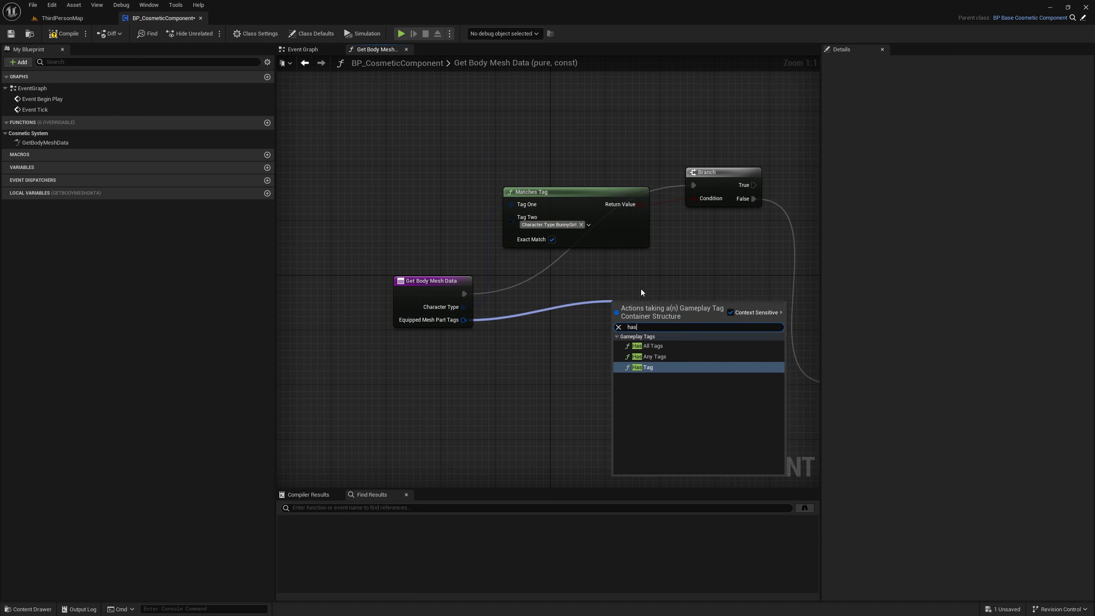
left_click(662, 367)
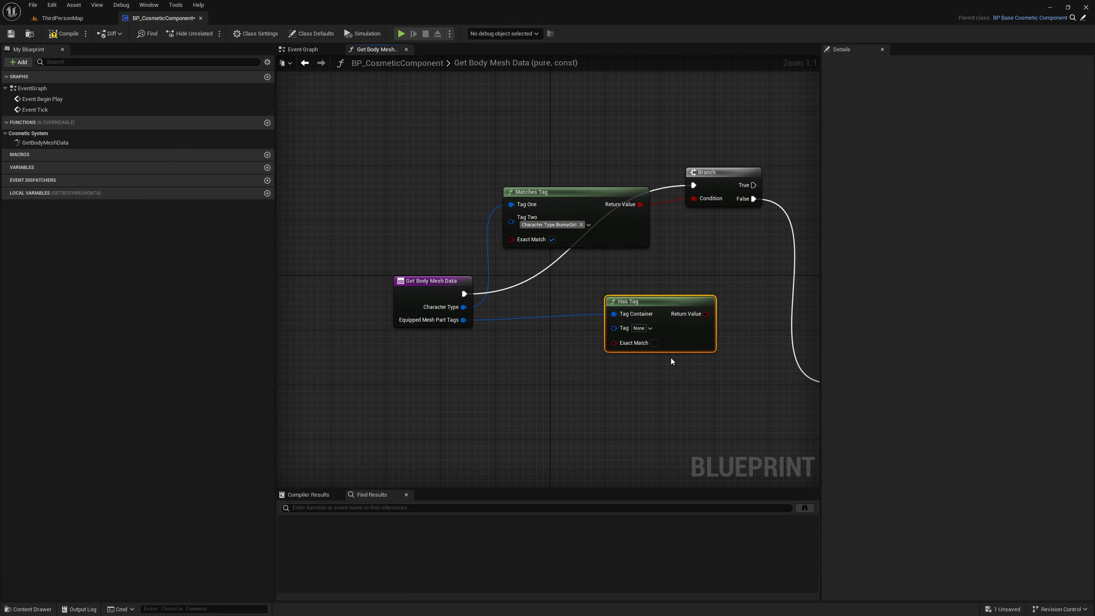
left_click(643, 328)
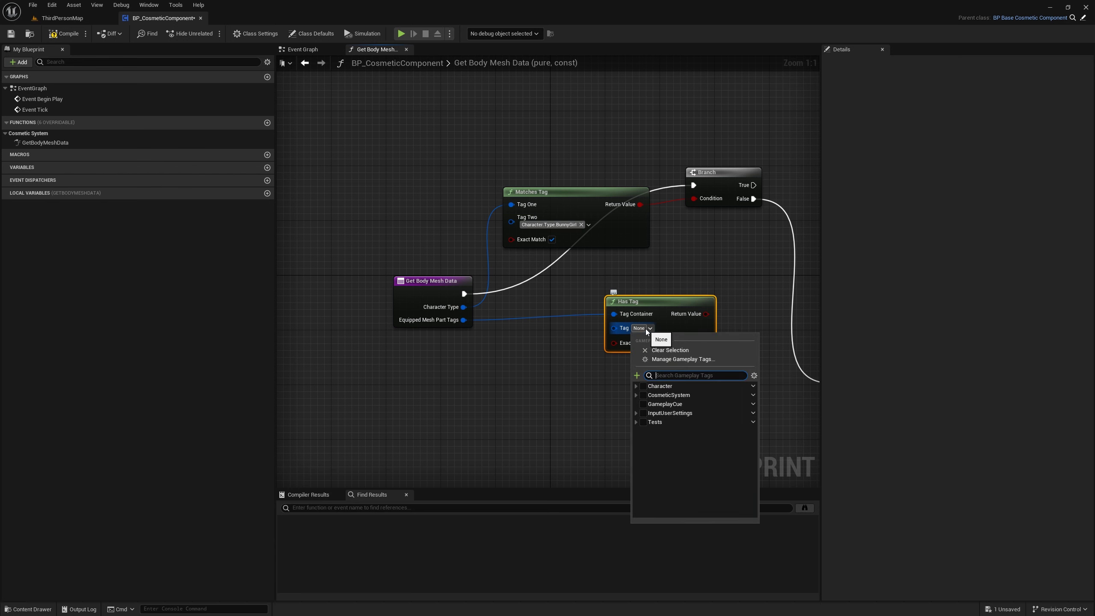
left_click(667, 249)
left_click(65, 18)
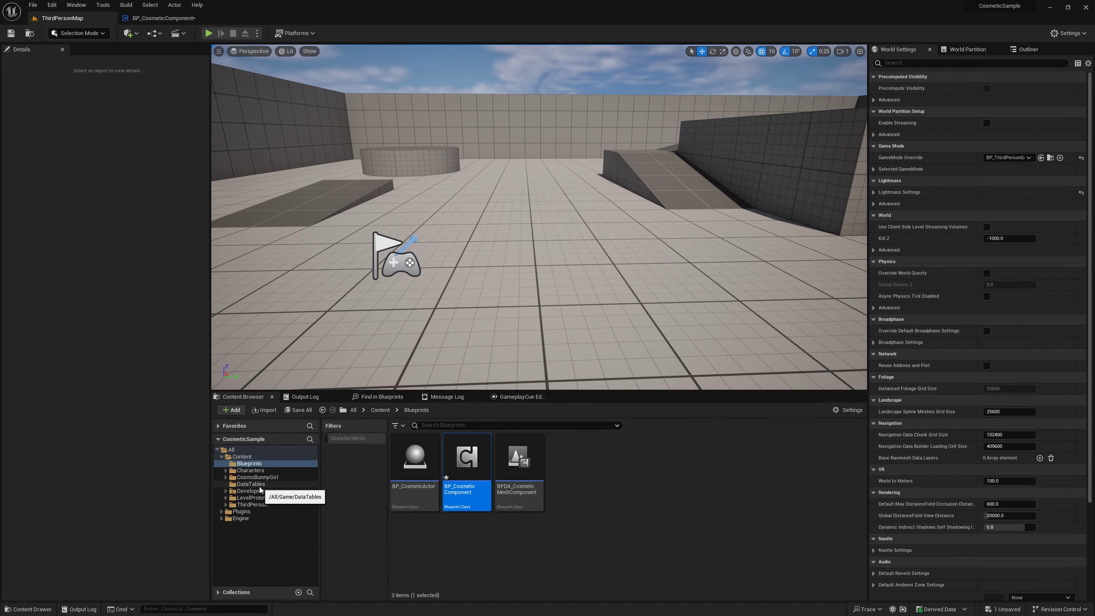
- Open DT_CosmeticBodyPart from Characters > DataTables as a floating window
left_click(251, 470)
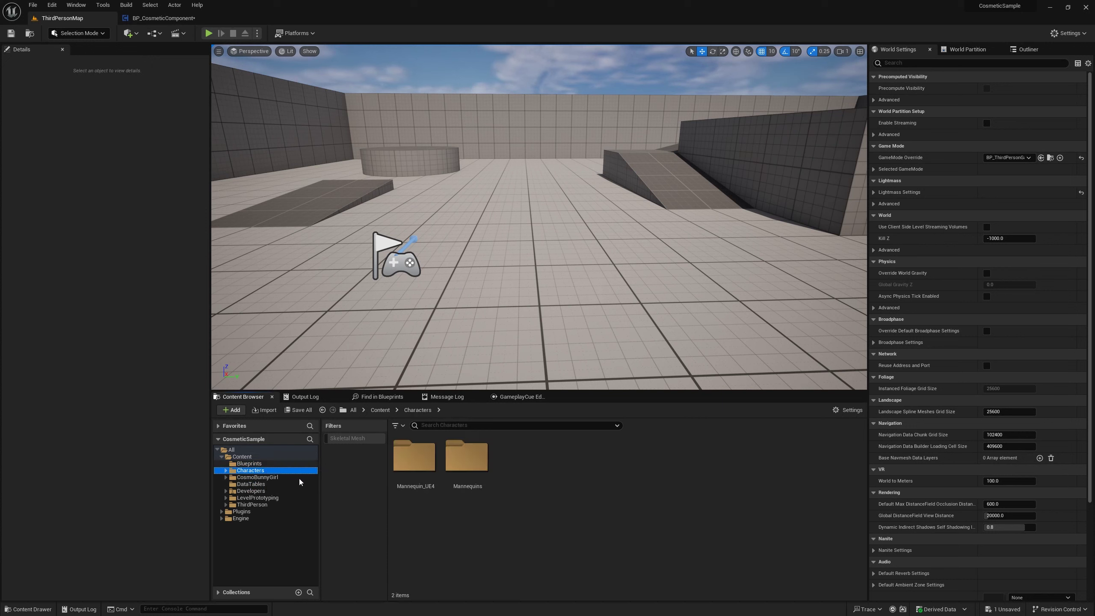
left_click(285, 484)
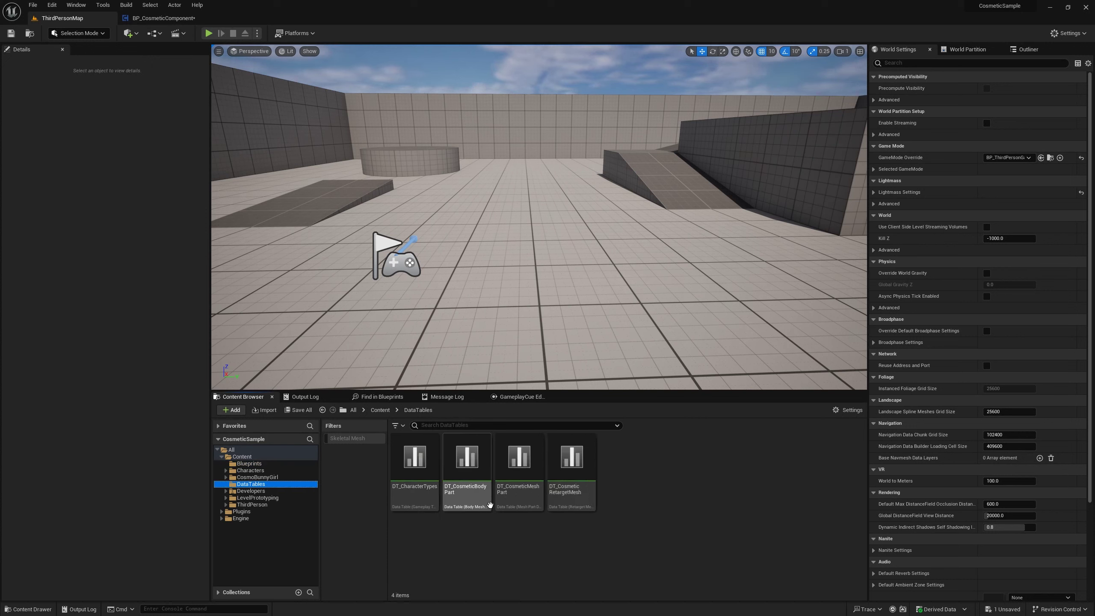
left_click(508, 501)
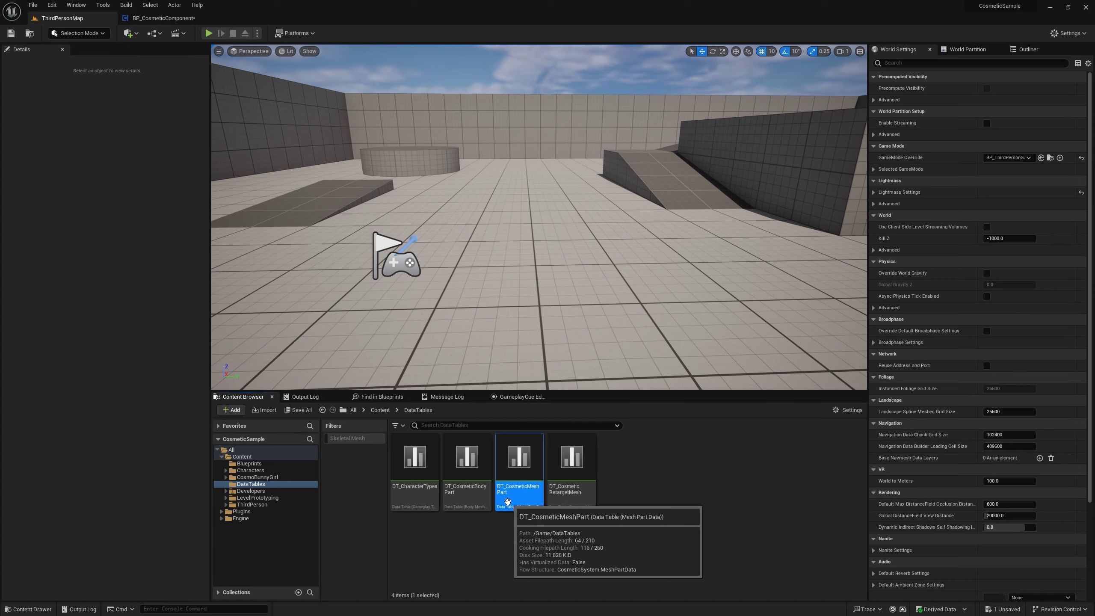
double_click(476, 501)
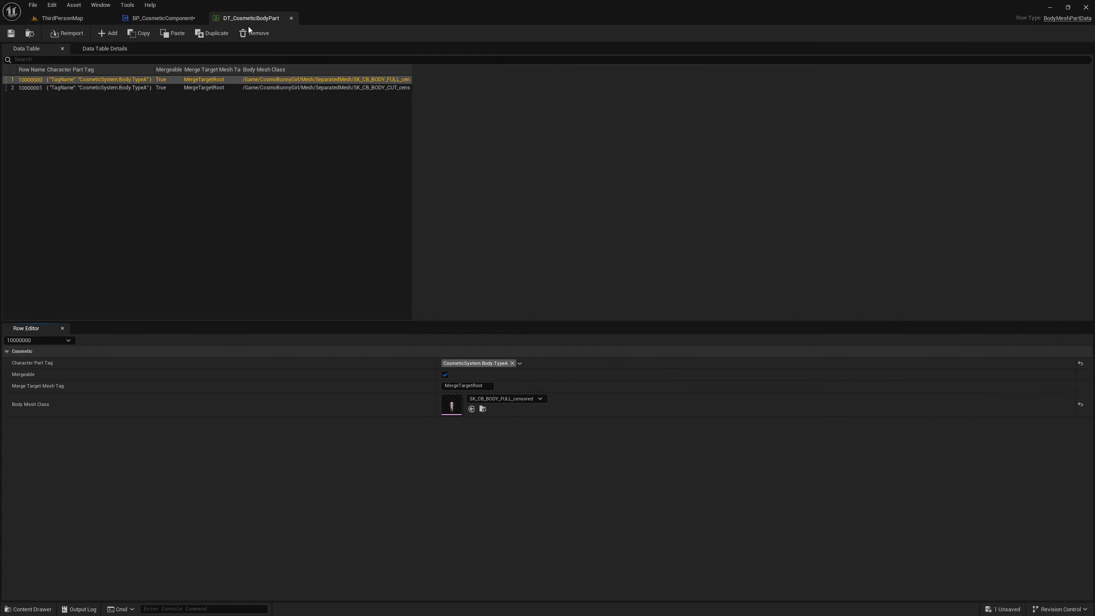
mouse_move(255, 18)
left_mouse_down()
mouse_move(612, 94)
mouse_move(663, 118)
left_mouse_up()
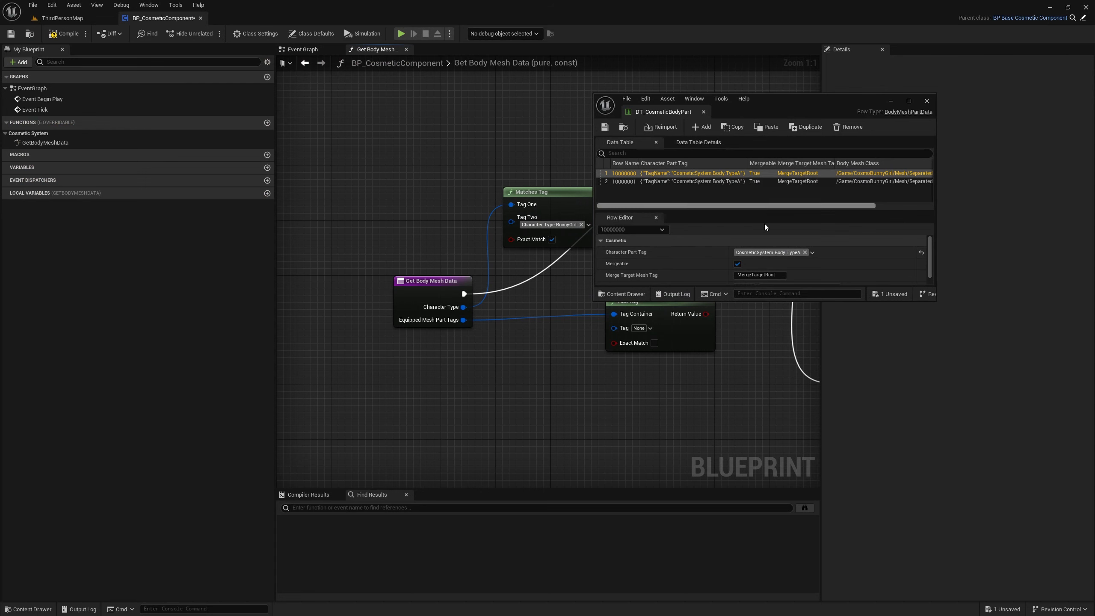
- Check the row's body mesh, then dock the data table beside the BP_CosmeticComponent tab
scroll(784, 276, "down", 2)
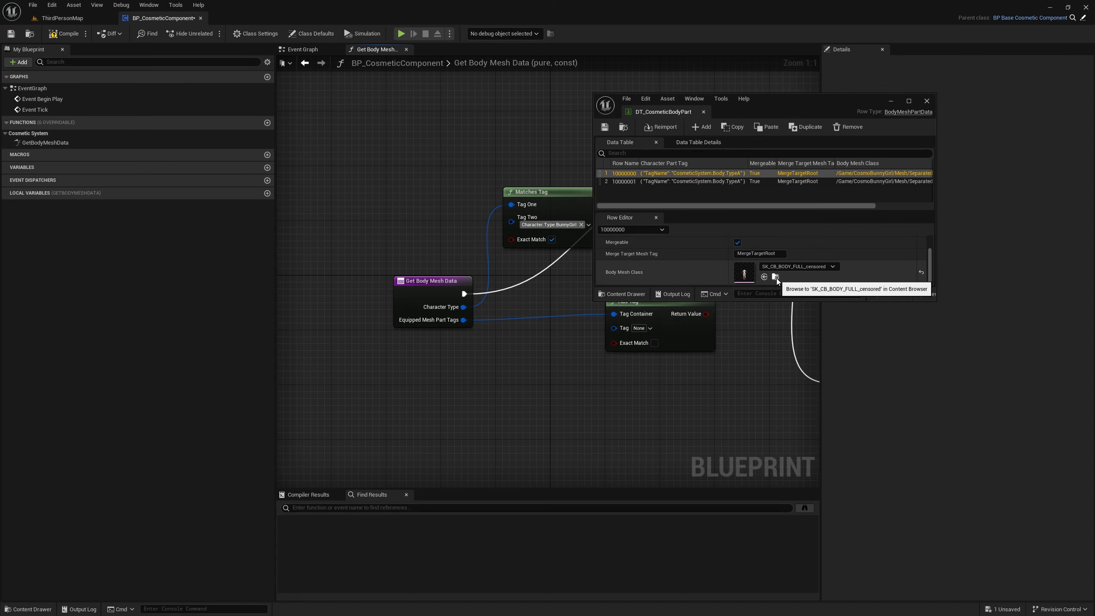
left_click(776, 277)
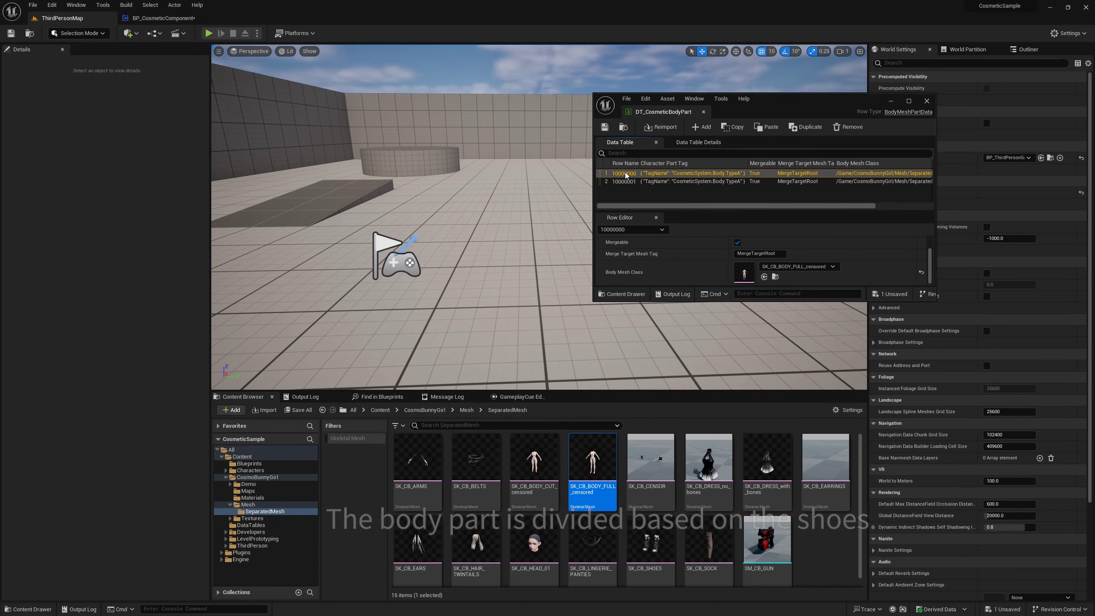
left_click(162, 18)
mouse_move(786, 105)
left_mouse_down()
mouse_move(470, 17)
mouse_move(251, 18)
left_mouse_up()
left_click(162, 18)
mouse_move(676, 437)
right_mouse_down()
mouse_move(547, 421)
mouse_move(430, 438)
right_mouse_up()
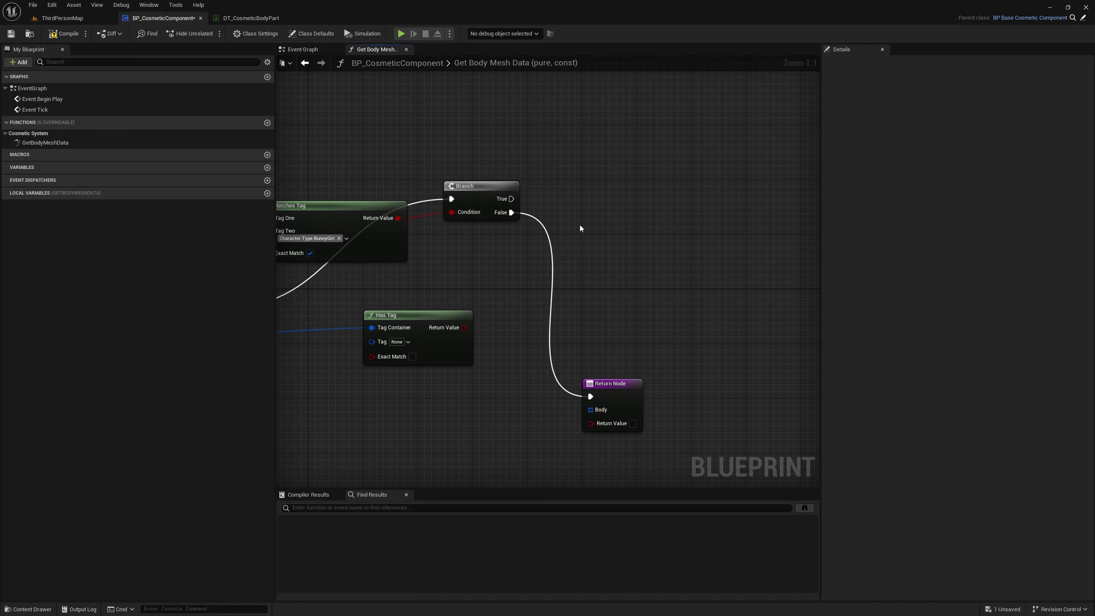
- Set the Has Tag node's tag to CosmeticSystem.Shoes.TypeA with exact matching
right_click_drag(504, 326, 530, 379)
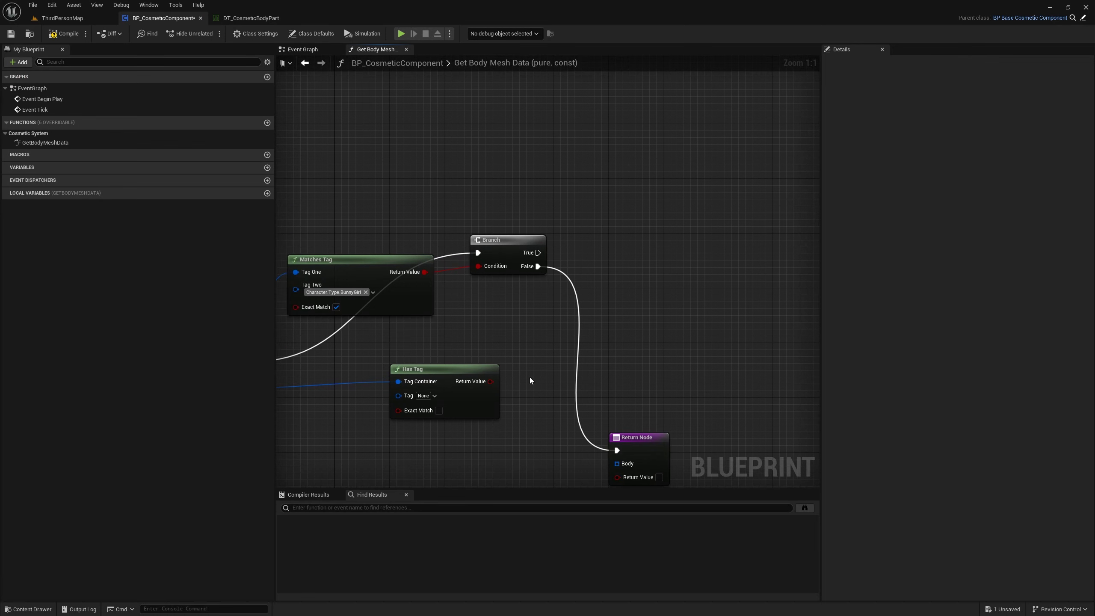
left_click(430, 397)
type("sh")
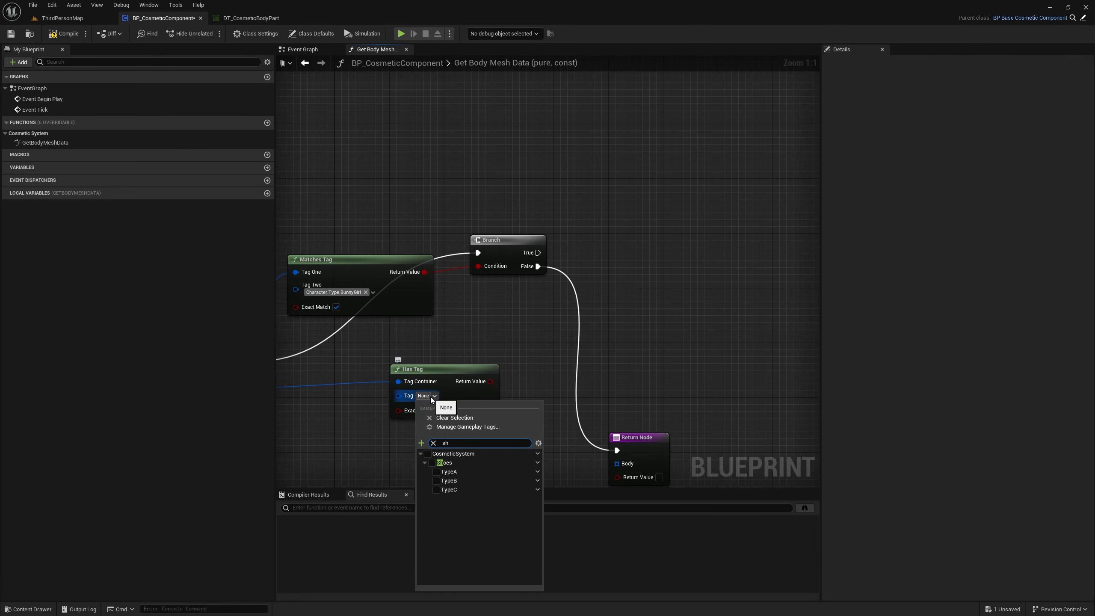
left_click(436, 472)
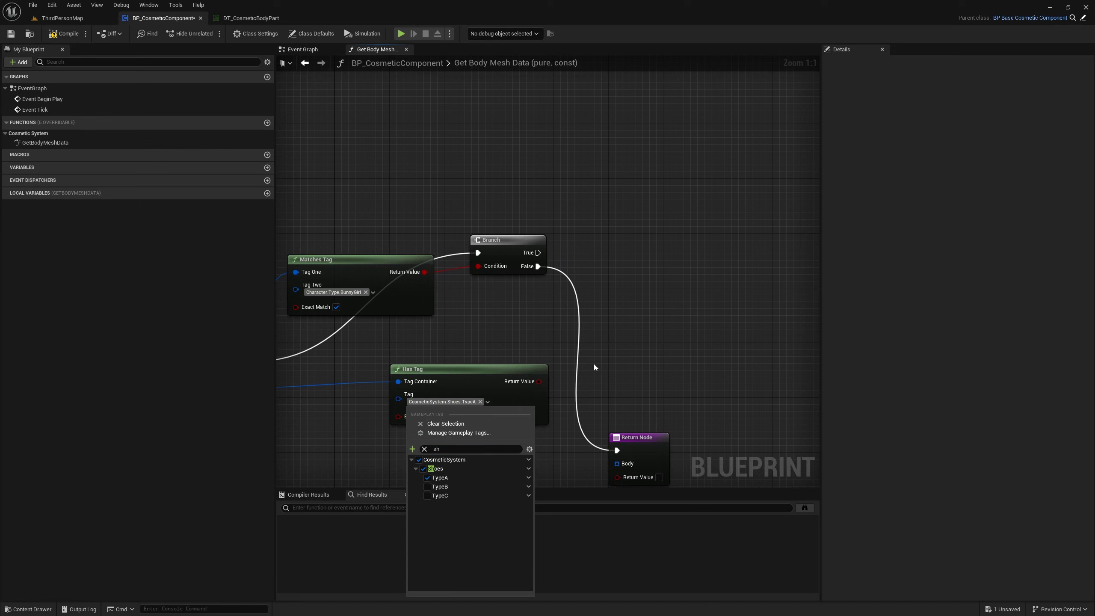
left_click(502, 370)
left_click(474, 374)
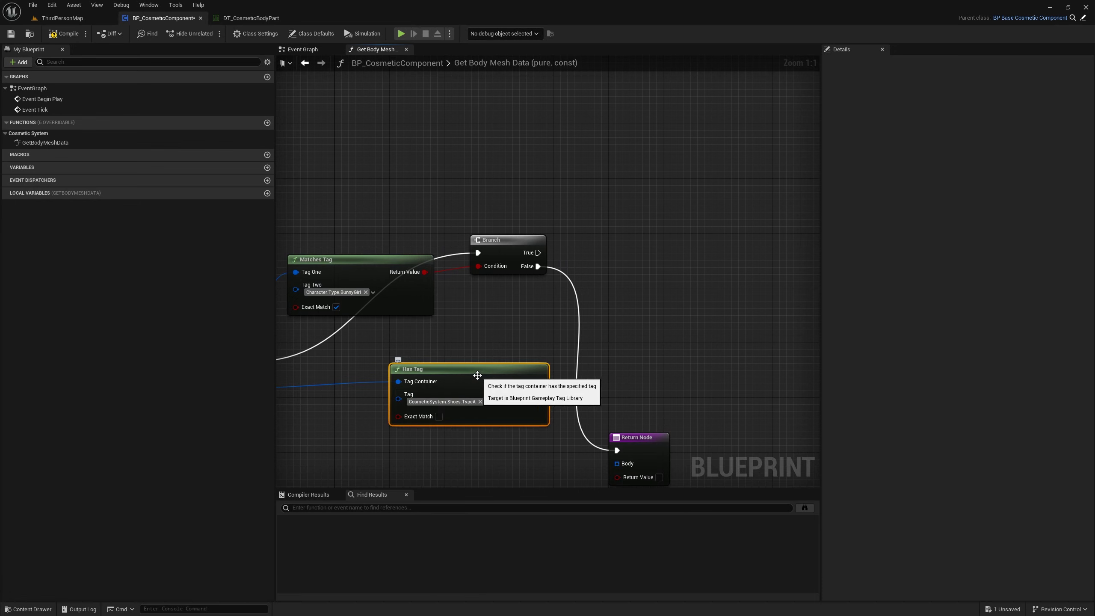
left_click(439, 416)
- Add a second Branch above, conditioned on the Has Tag result
left_click_drag(483, 383, 525, 151)
left_click(658, 158)
left_click(643, 120)
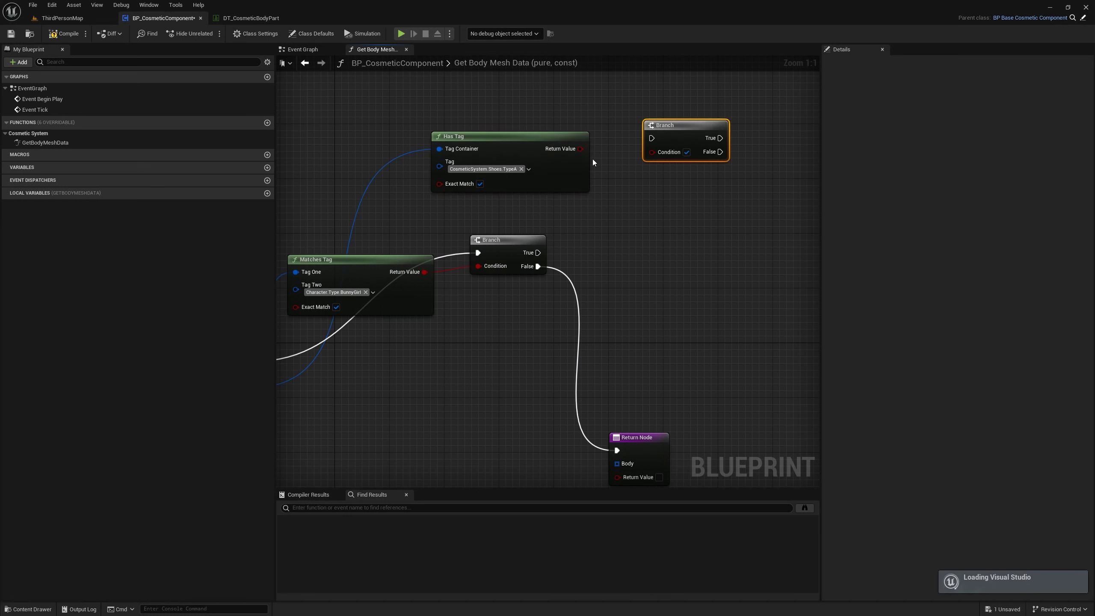
mouse_move(581, 149)
left_mouse_down()
mouse_move(652, 152)
mouse_move(680, 122)
left_mouse_up()
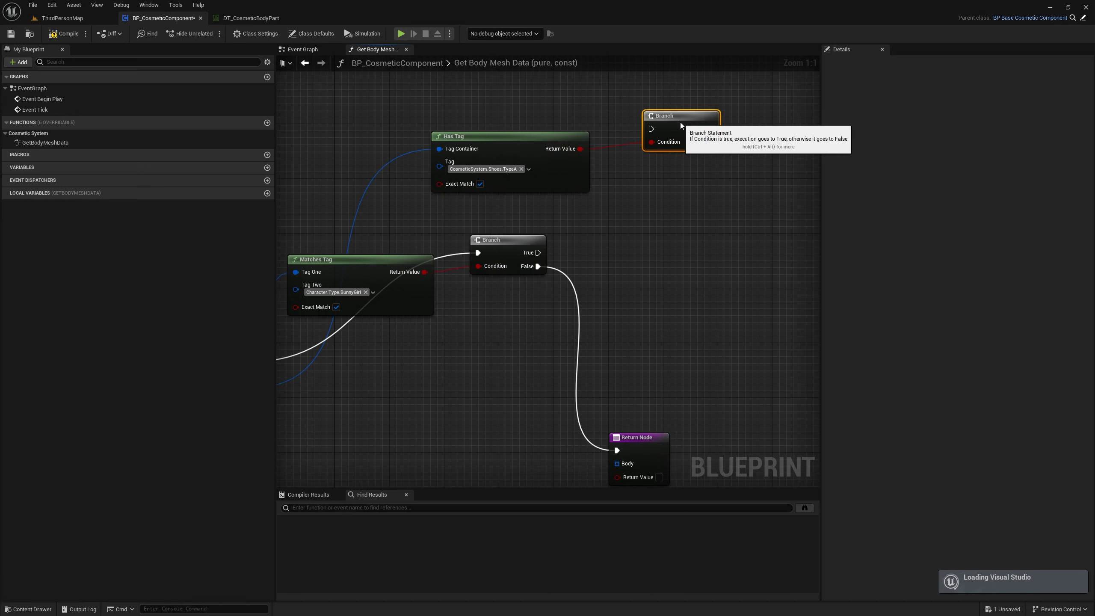
- Move the Return Node right and wire the lower Branch's True into the upper Branch
scroll(617, 227, "down", 2)
right_click_drag(638, 298, 585, 307)
right_click(585, 307)
key("Escape")
left_click(564, 424)
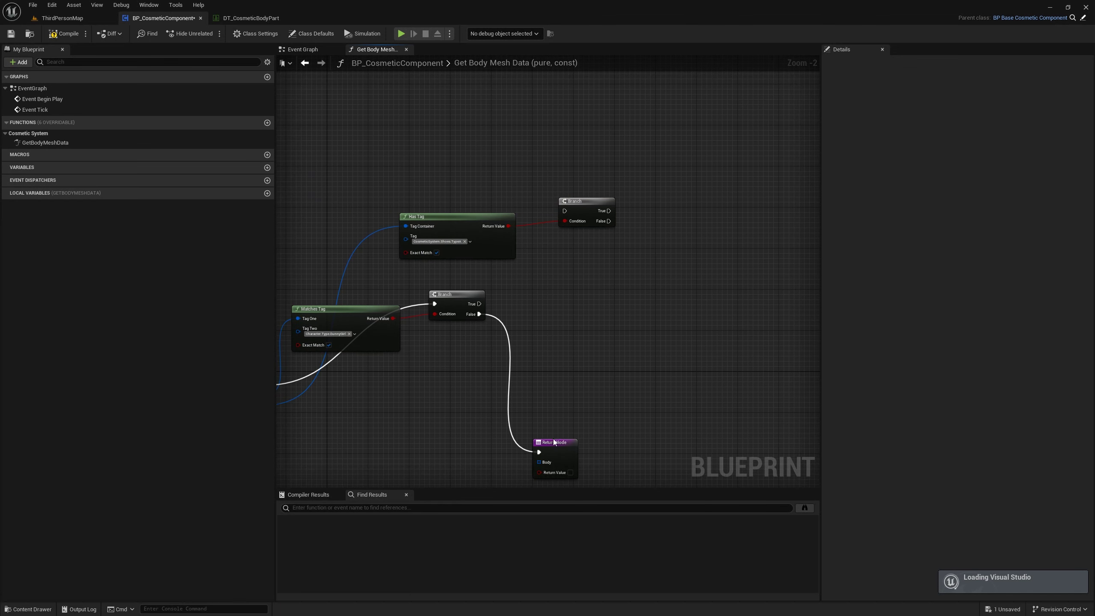
left_click_drag(554, 438, 610, 433)
left_click_drag(479, 304, 573, 214)
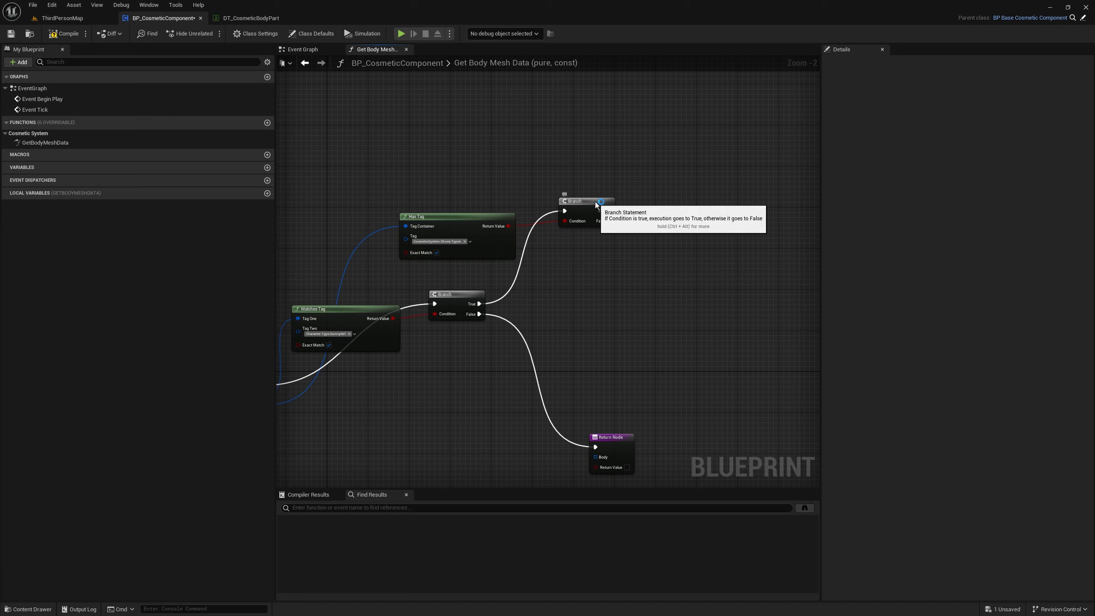
left_click_drag(593, 208, 598, 209)
left_click(682, 200)
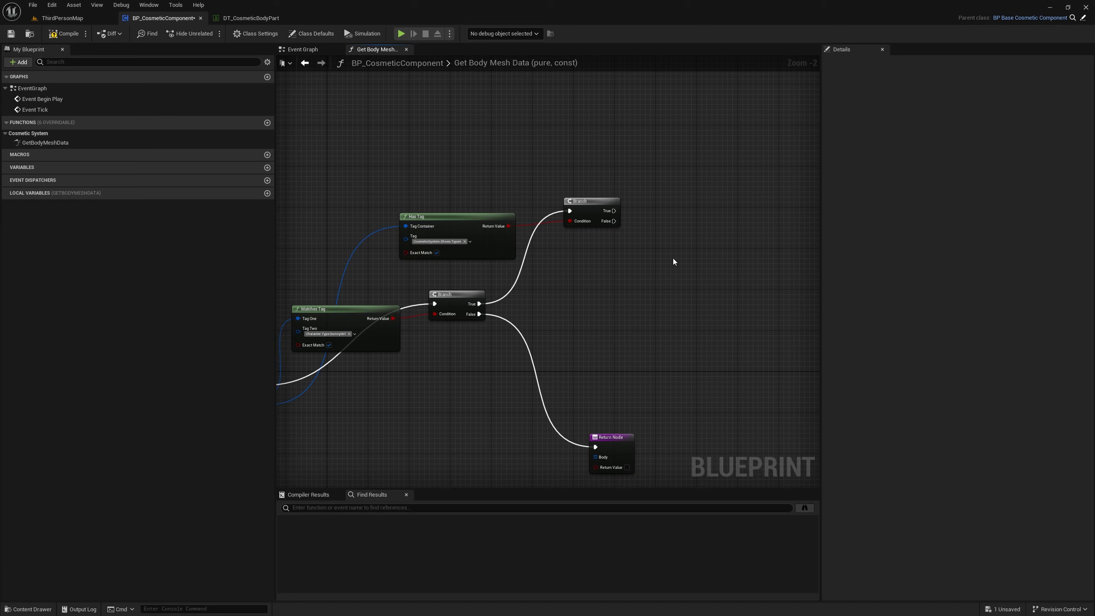
right_click(654, 177)
- Place a Body Part Table variable getter in the graph
type("get")
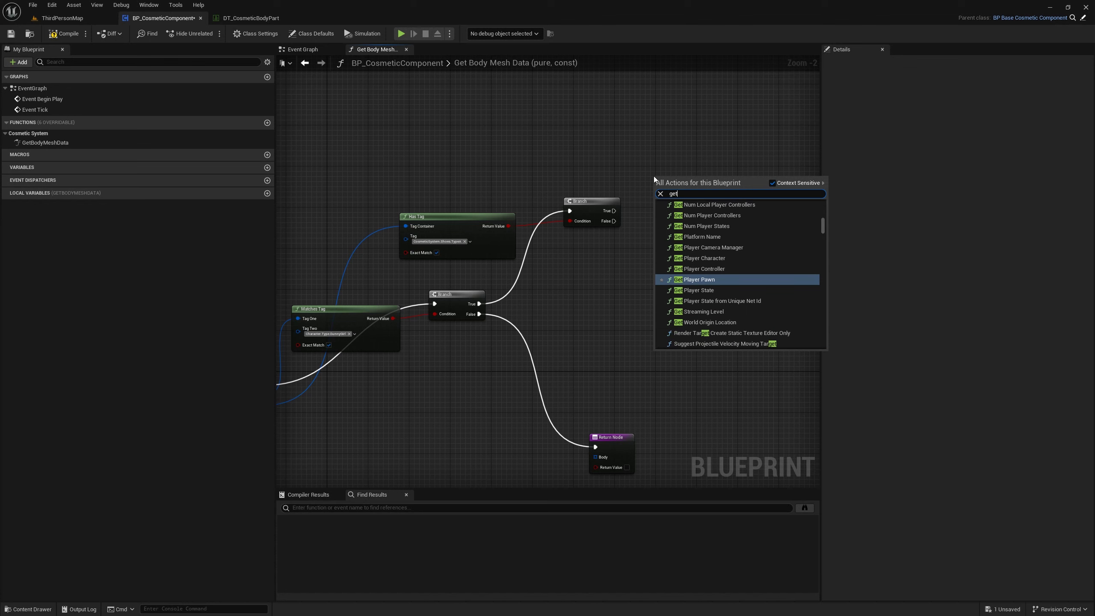
type("body")
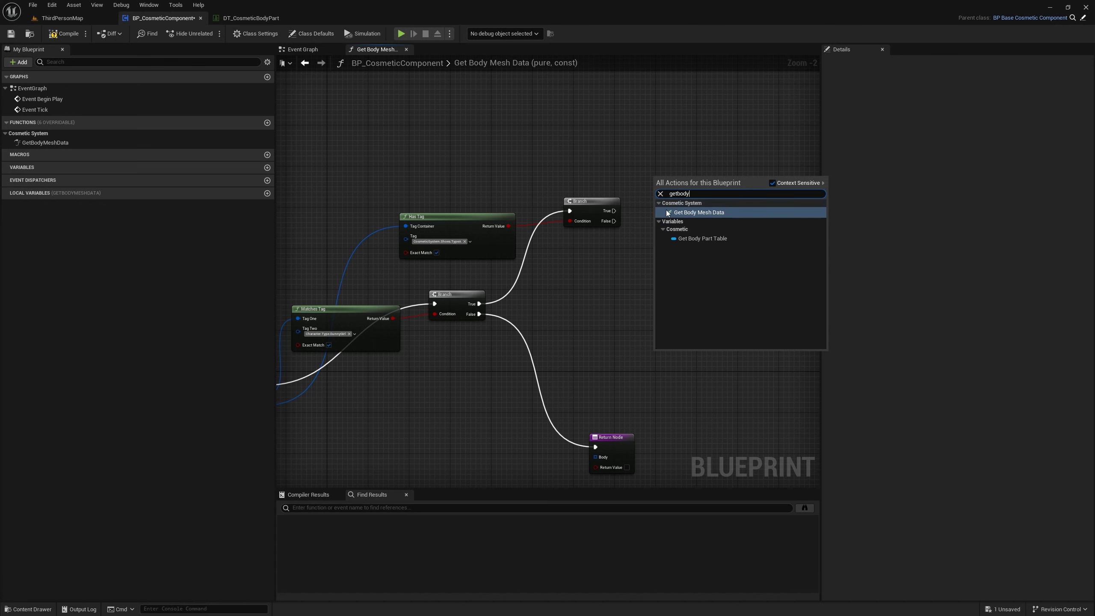
left_click(731, 238)
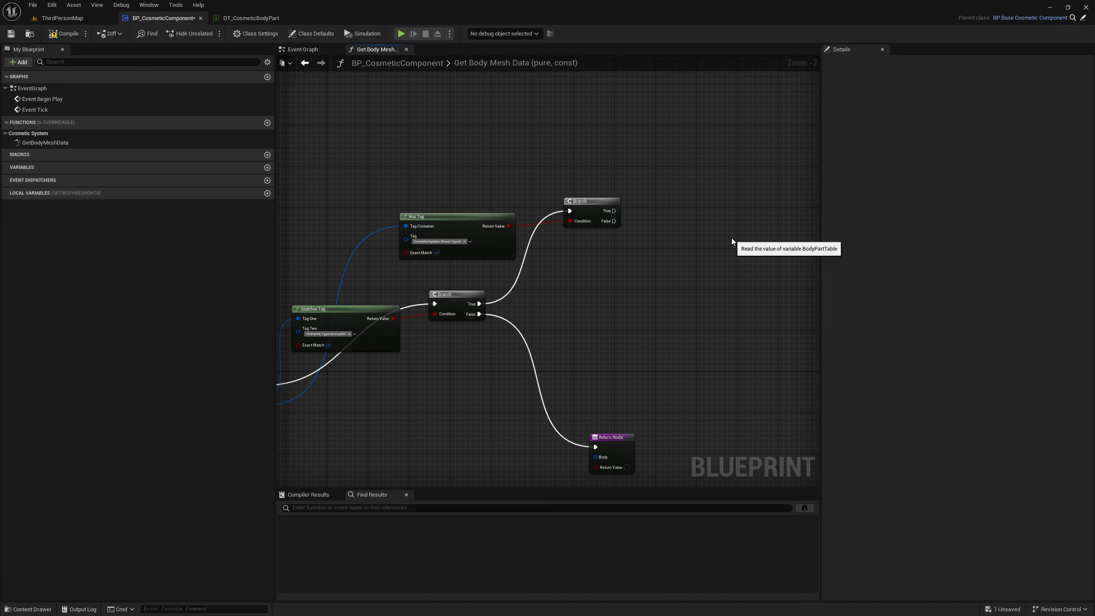
right_click_drag(727, 226, 652, 253)
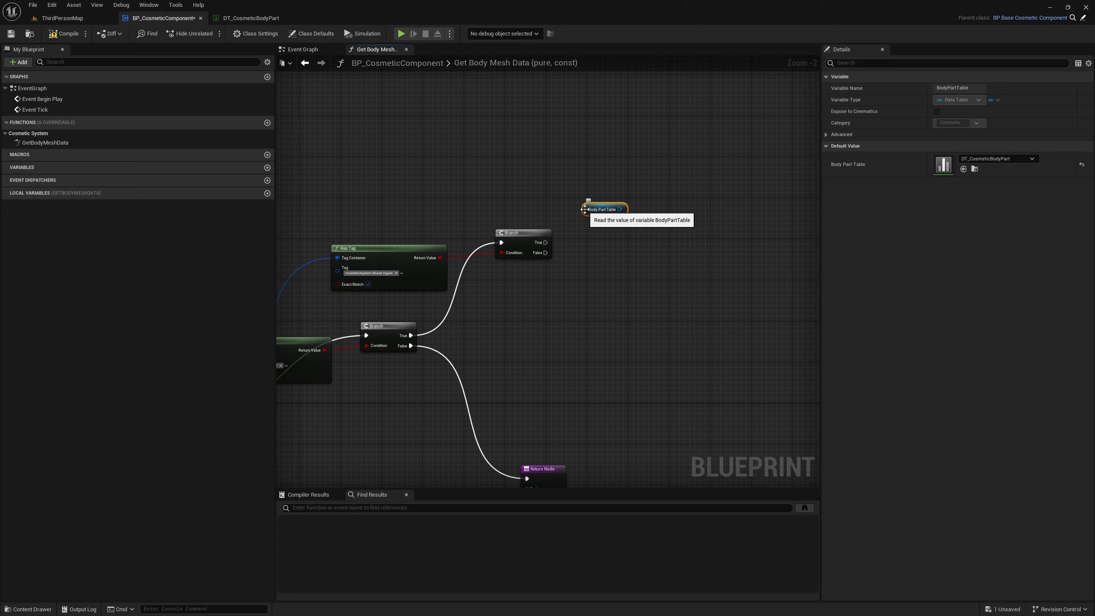
- Add a Get Data Table Row node from Body Part Table with Row Name 10000000
left_click_drag(619, 210, 712, 223)
type("getdat")
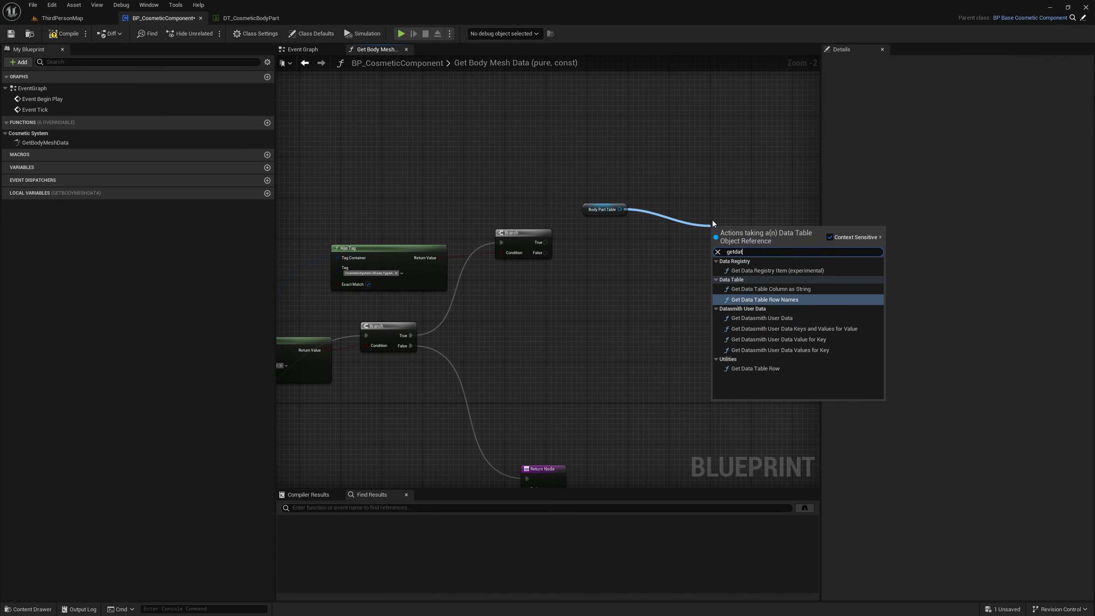
type("ata")
key("Down")
key("Return")
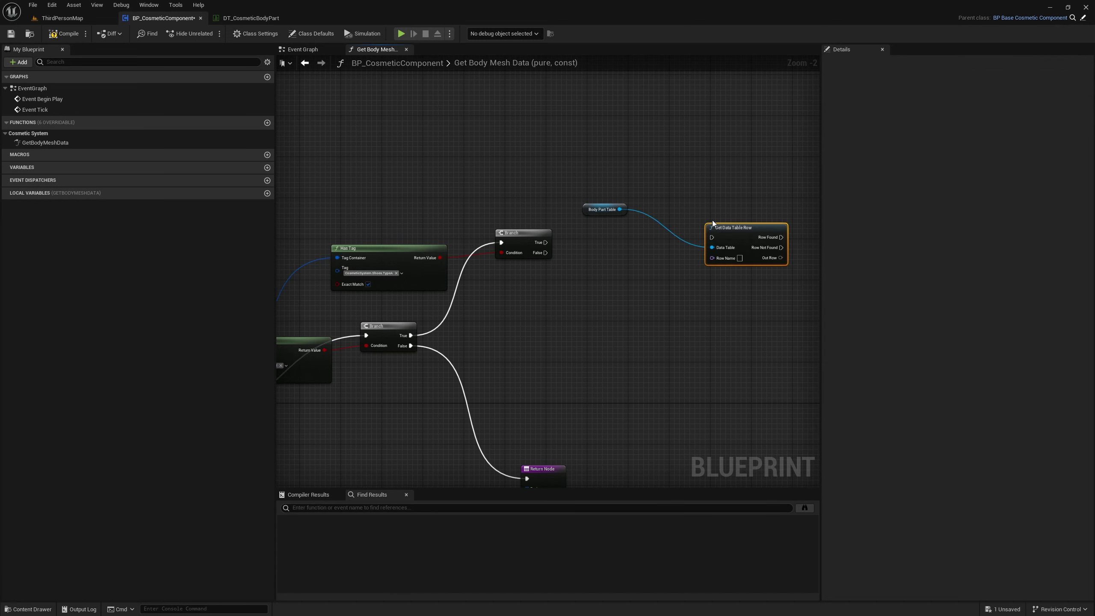
left_click_drag(743, 233, 691, 197)
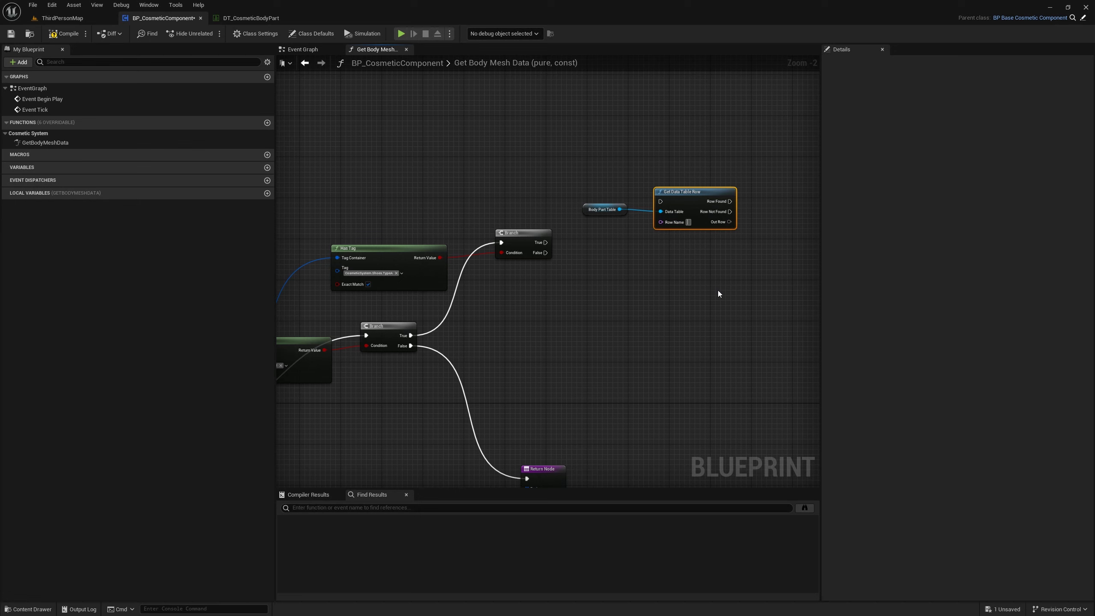
type("10000000")
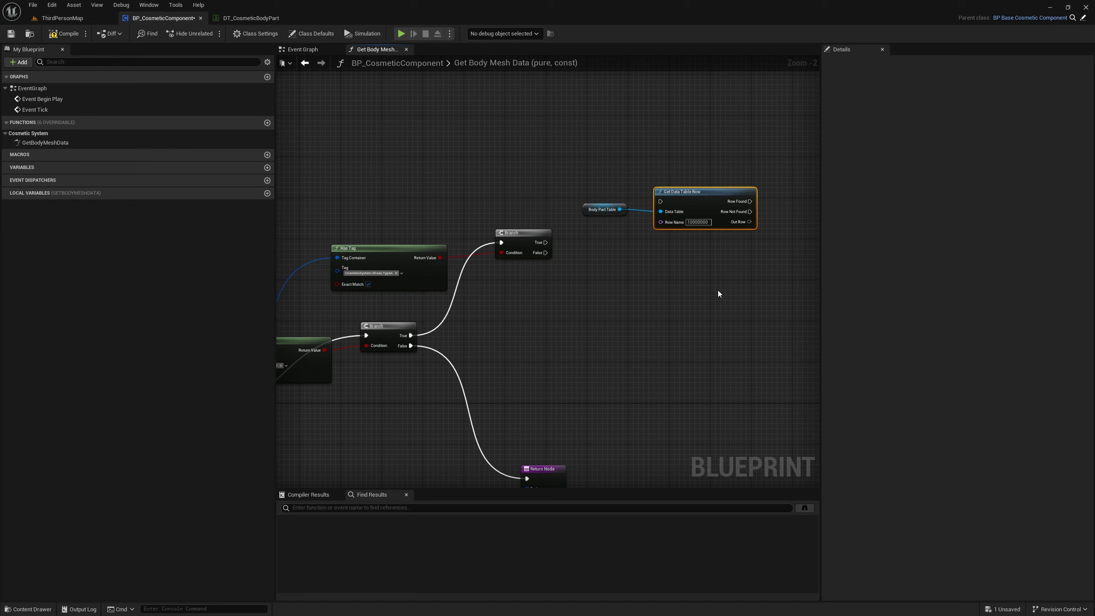
- Create a BodyParts variable as an array of Body Mesh Part Data and drag it into the graph
right_click_drag(717, 291, 467, 311)
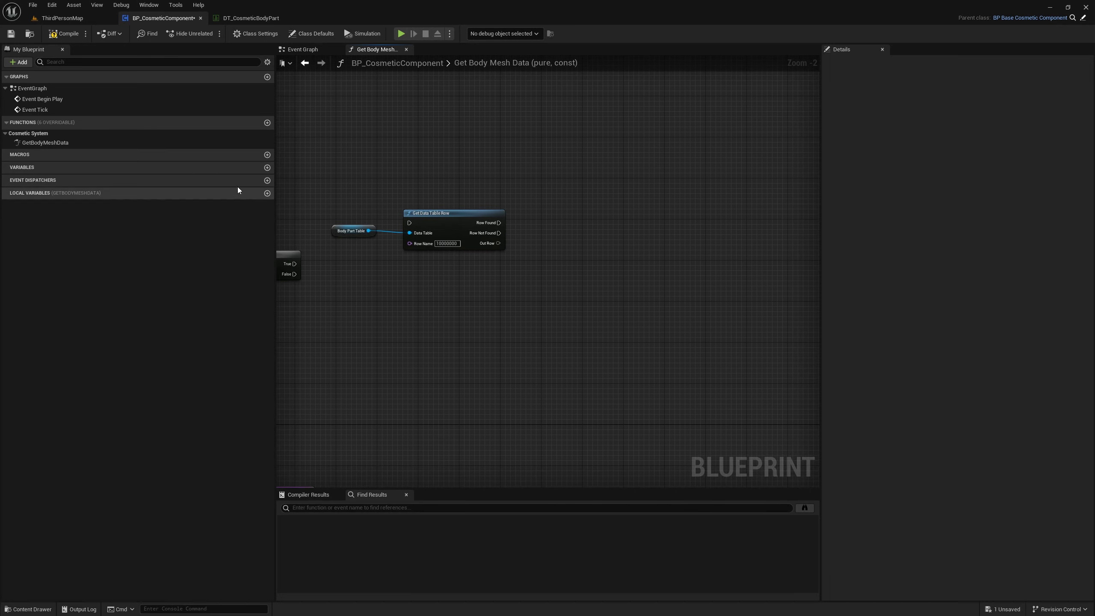
left_click(267, 167)
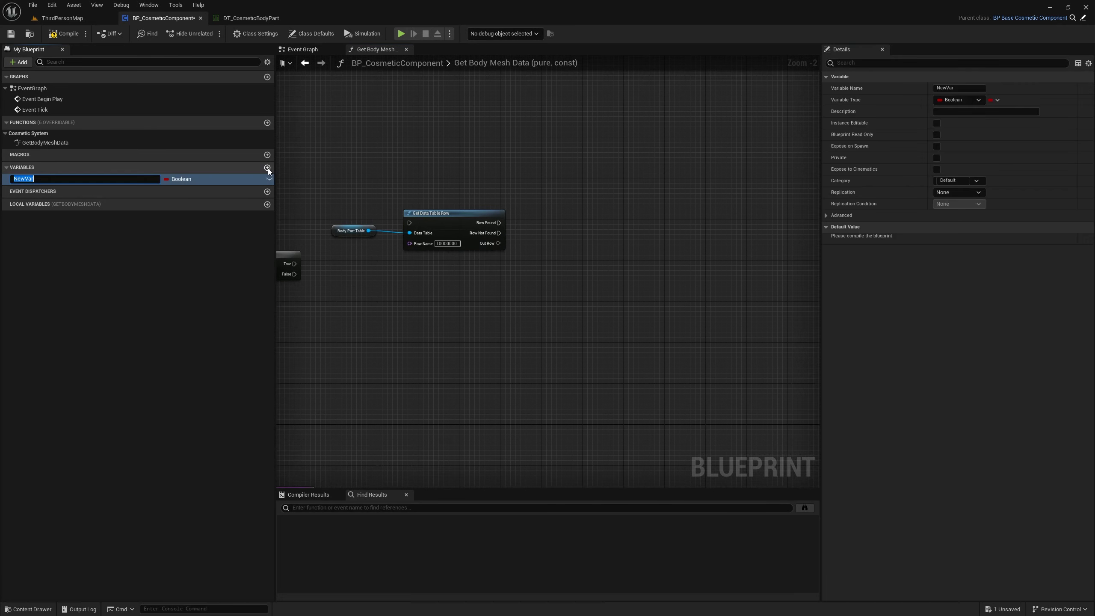
type("Bo")
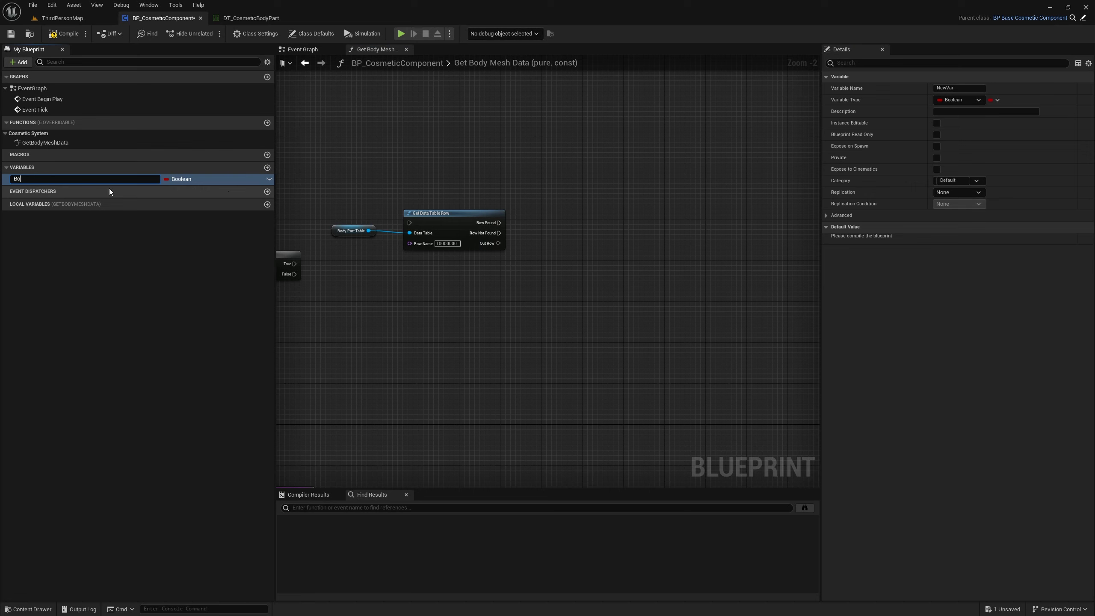
type("dy")
type("Parts")
key("Return")
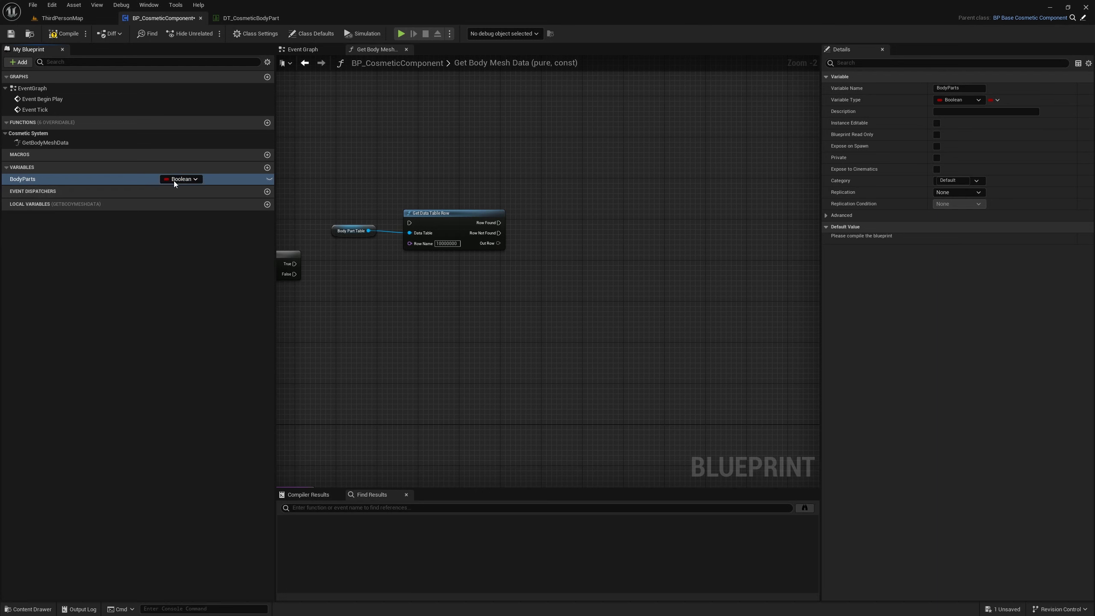
left_click(178, 181)
type("body")
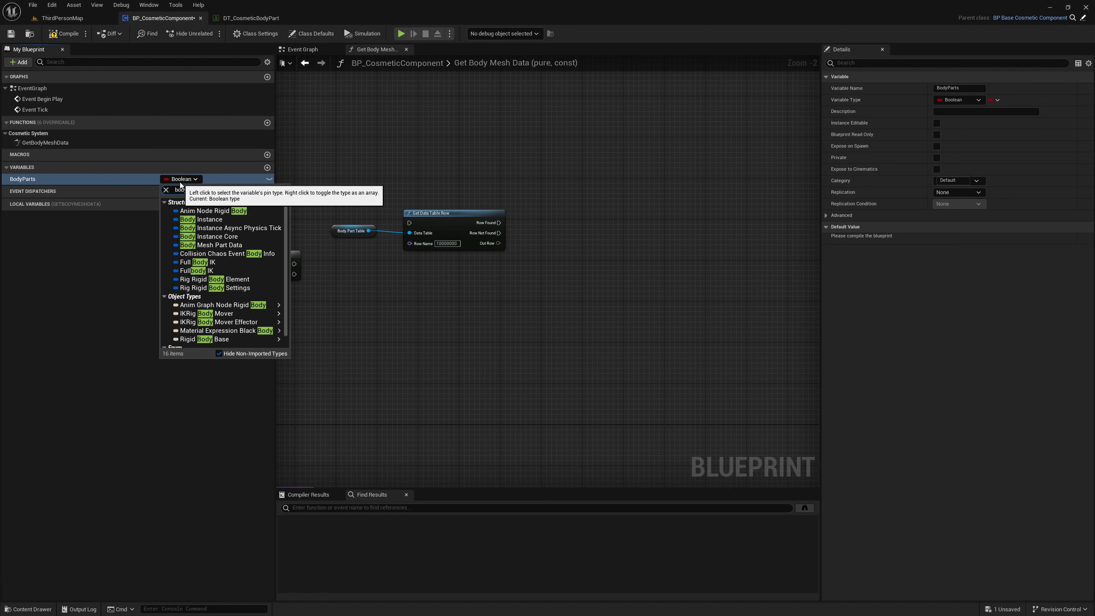
left_click(197, 245)
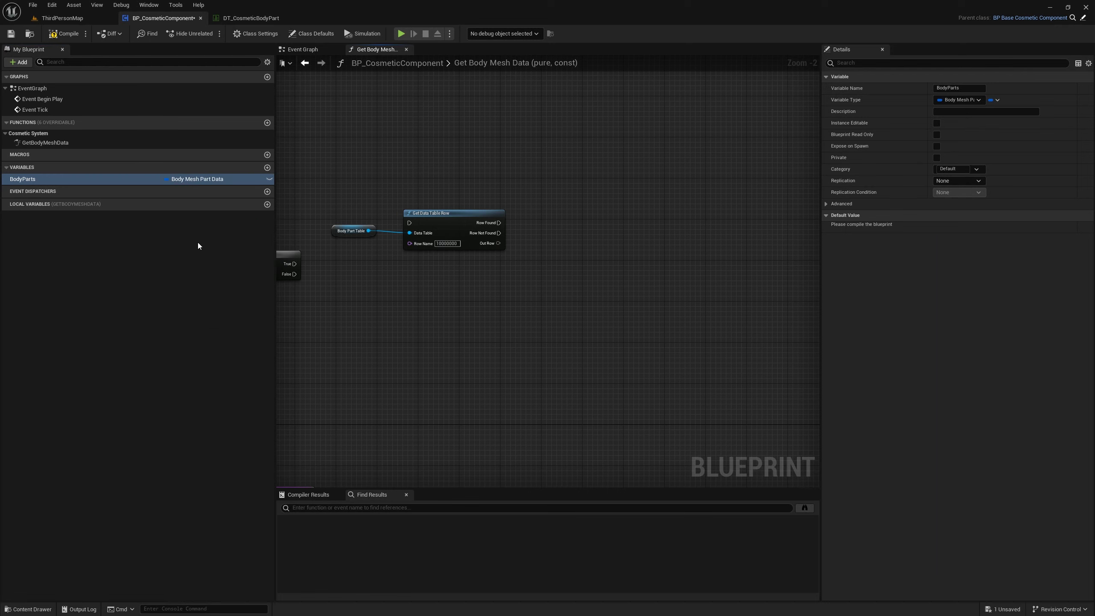
left_click(996, 100)
left_click(983, 124)
left_click_drag(23, 182, 612, 223)
- Add the found Out Row to Body Parts, running the lookup from the Branch's True
left_click(546, 234)
type("add")
left_click(648, 272)
left_click_drag(499, 245, 616, 246)
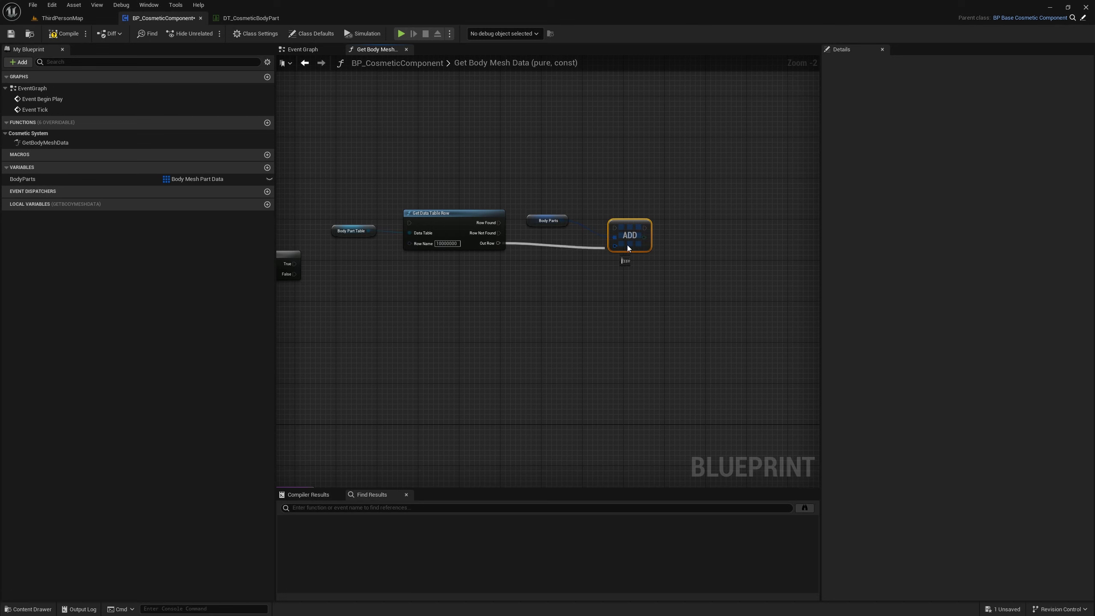
left_click_drag(499, 223, 615, 228)
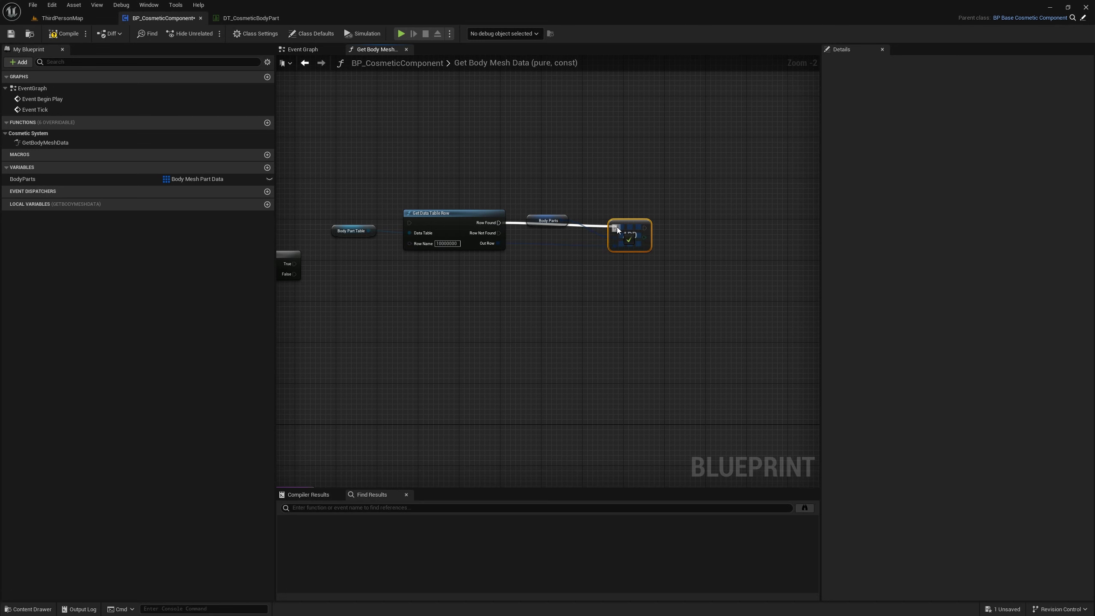
right_click_drag(403, 196, 530, 226)
left_click_drag(494, 236, 609, 197)
right_click_drag(666, 233, 563, 230)
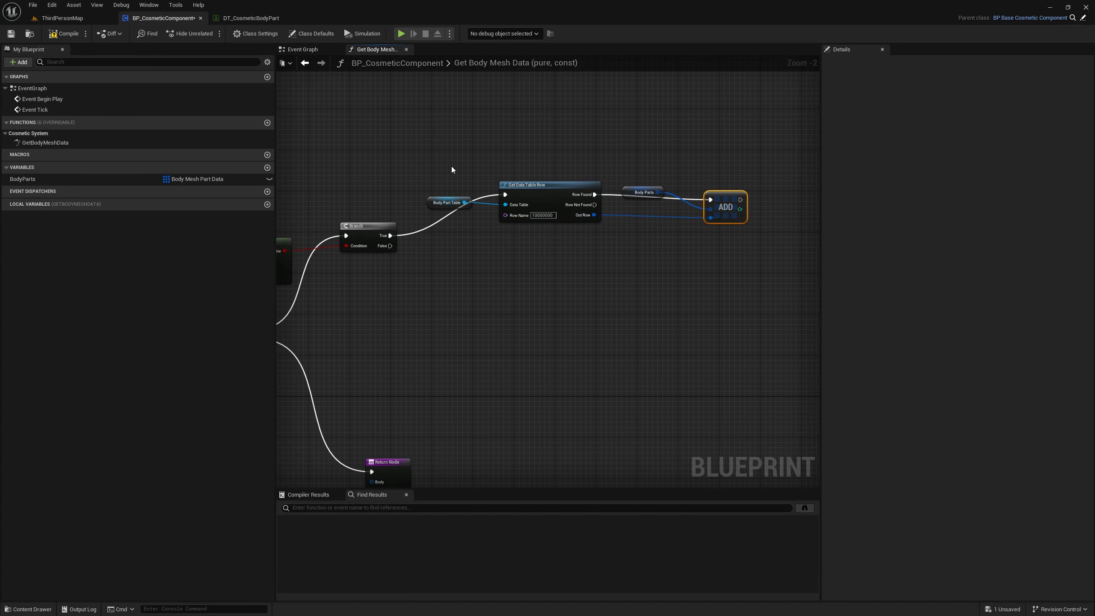
- Duplicate the four lookup nodes and run the Branch's False path into the copy
left_click_drag(452, 169, 764, 254)
key("ctrl+c")
key("ctrl+v")
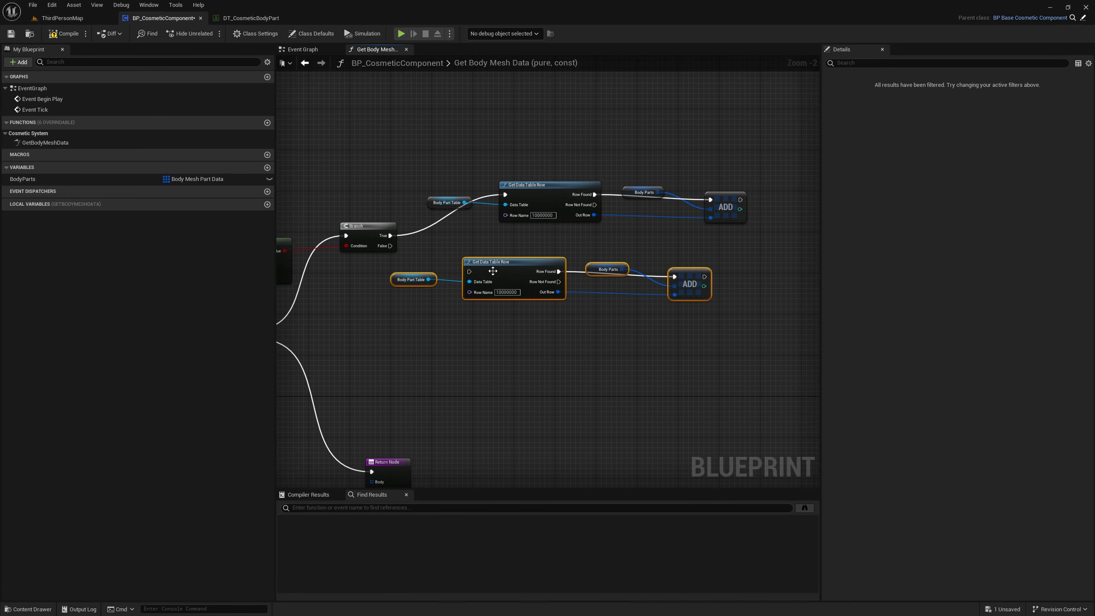
left_click_drag(390, 247, 469, 271)
- Check the data table's second row name and set the copy's Row Name to 10000001
left_click(264, 21)
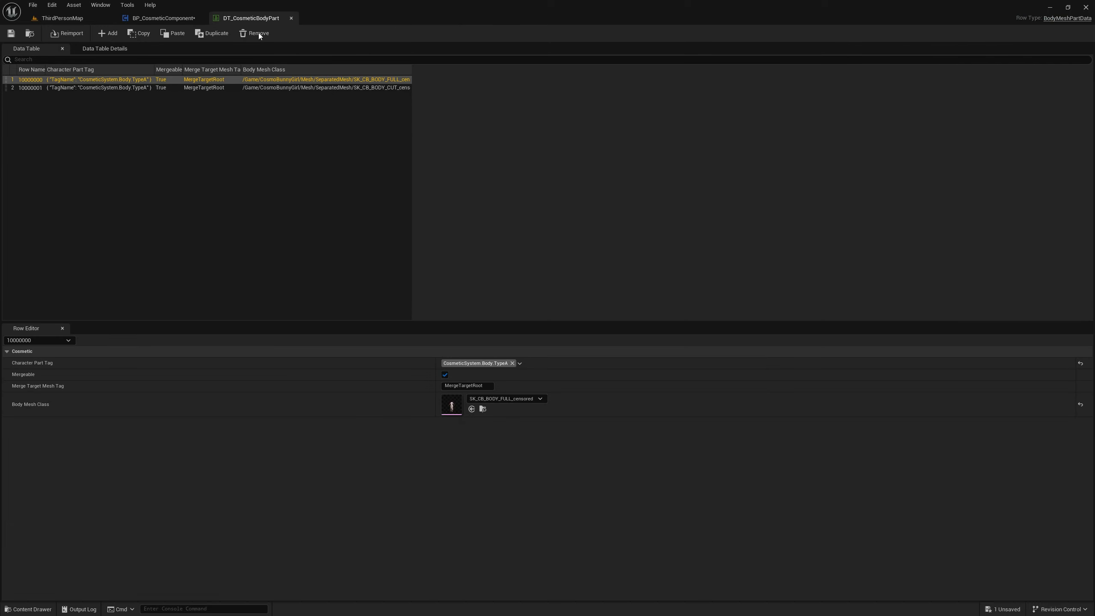
double_click(36, 89)
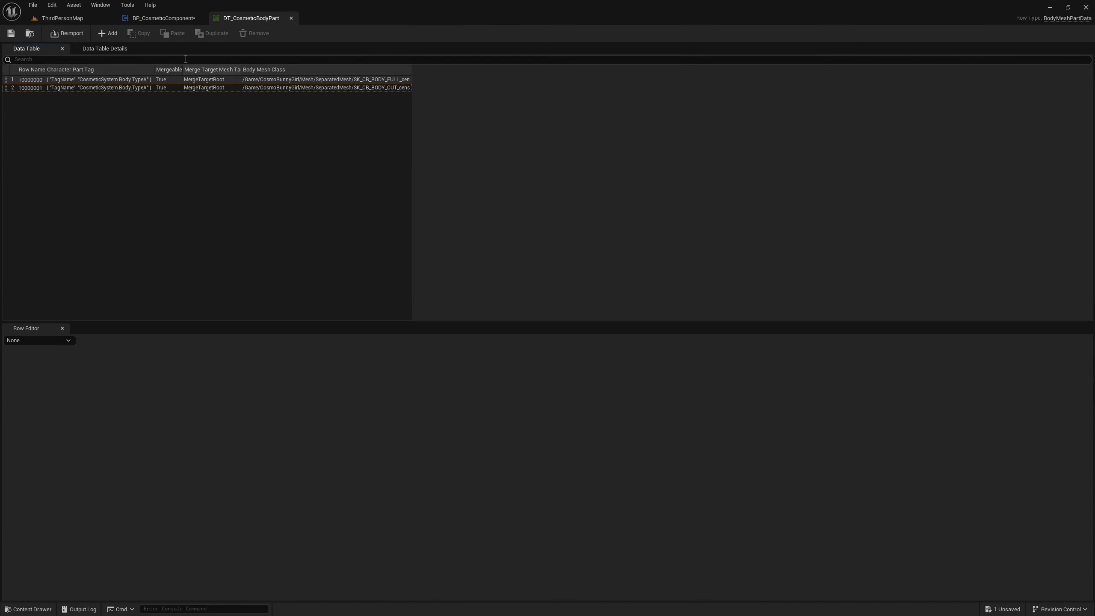
left_click(183, 16)
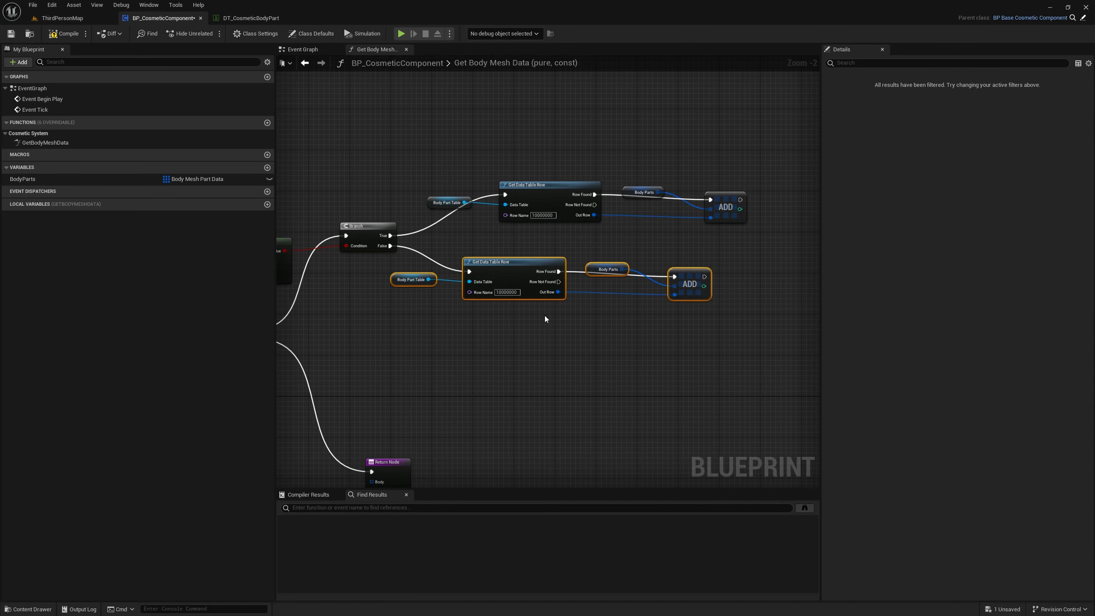
left_click(510, 292)
type("10000001")
key("Return")
- Recheck the first row name in DT_CosmeticBodyPart and return to the Get Body Mesh Data graph
left_click(250, 19)
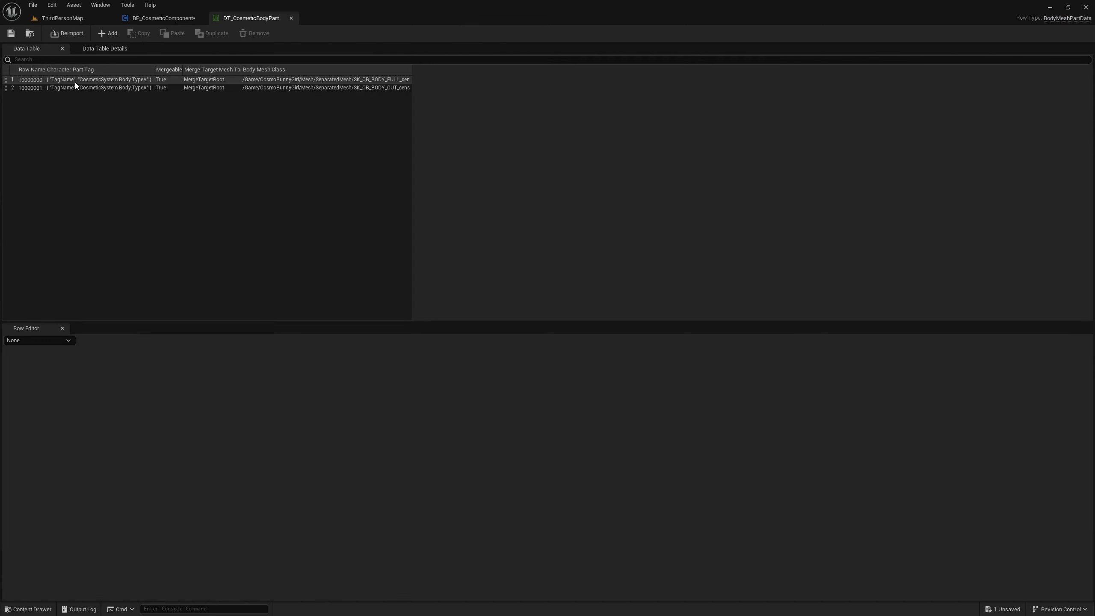
double_click(39, 80)
left_click(147, 126)
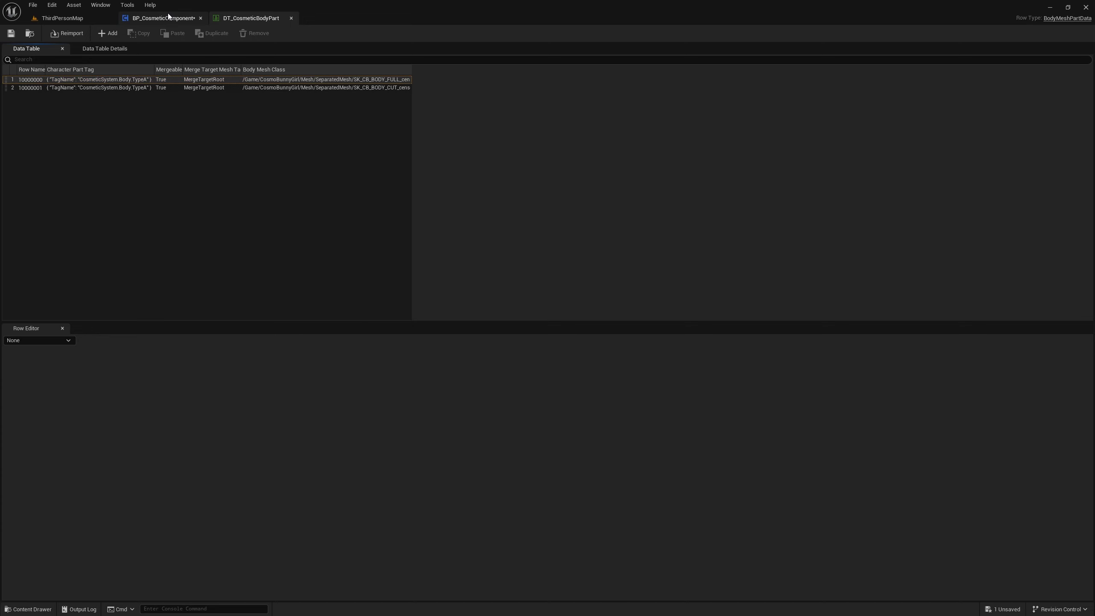
left_click(162, 18)
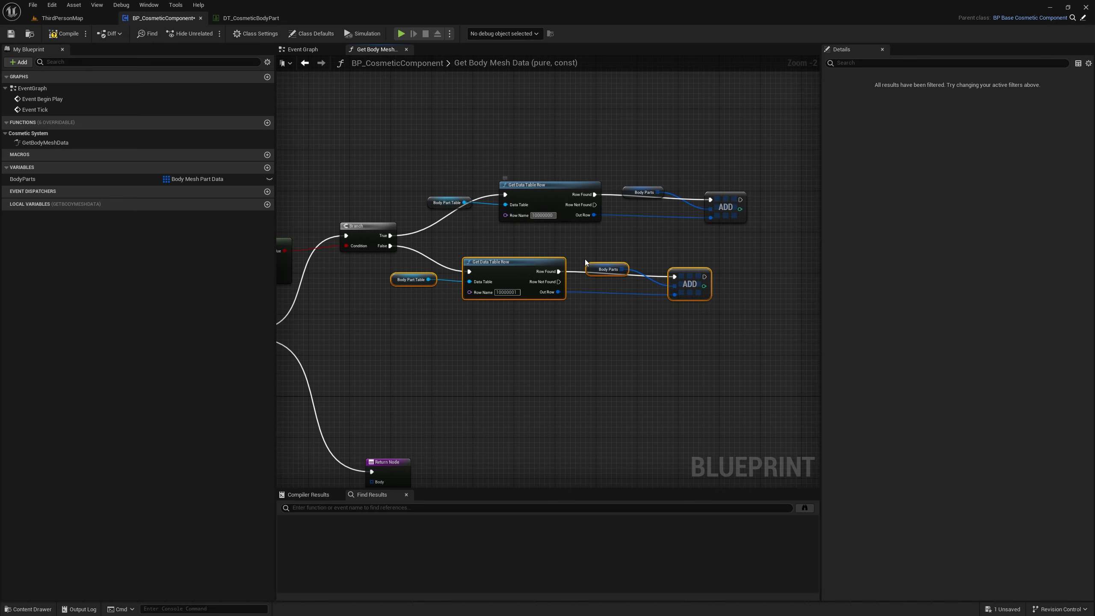
left_click(582, 348)
mouse_move(582, 347)
right_mouse_down()
mouse_move(719, 303)
mouse_move(656, 301)
right_mouse_up()
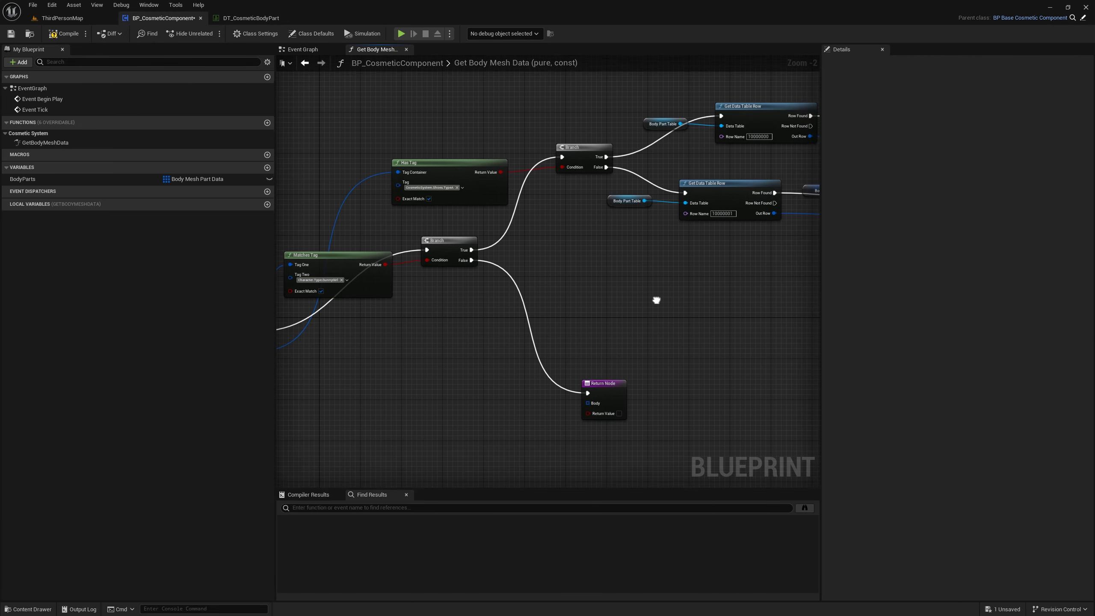
- Insert a Sequence after the first Branch's True, with Then 0 running the tag-check Branch
left_click_drag(613, 386, 644, 391)
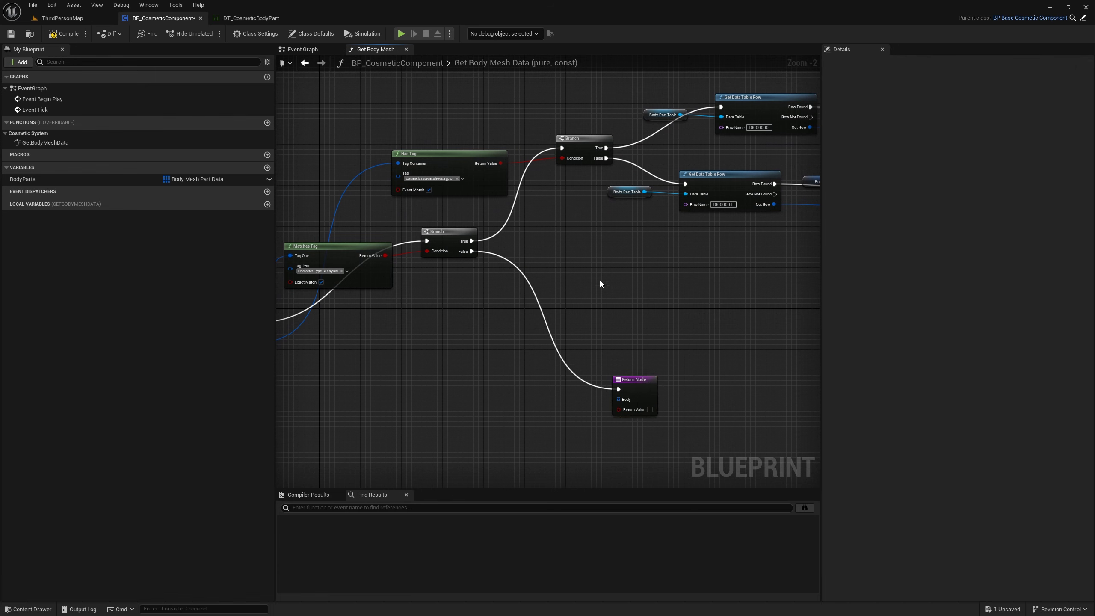
left_click(534, 221)
mouse_move(472, 241)
left_mouse_down()
mouse_move(547, 237)
mouse_move(561, 149)
left_mouse_up()
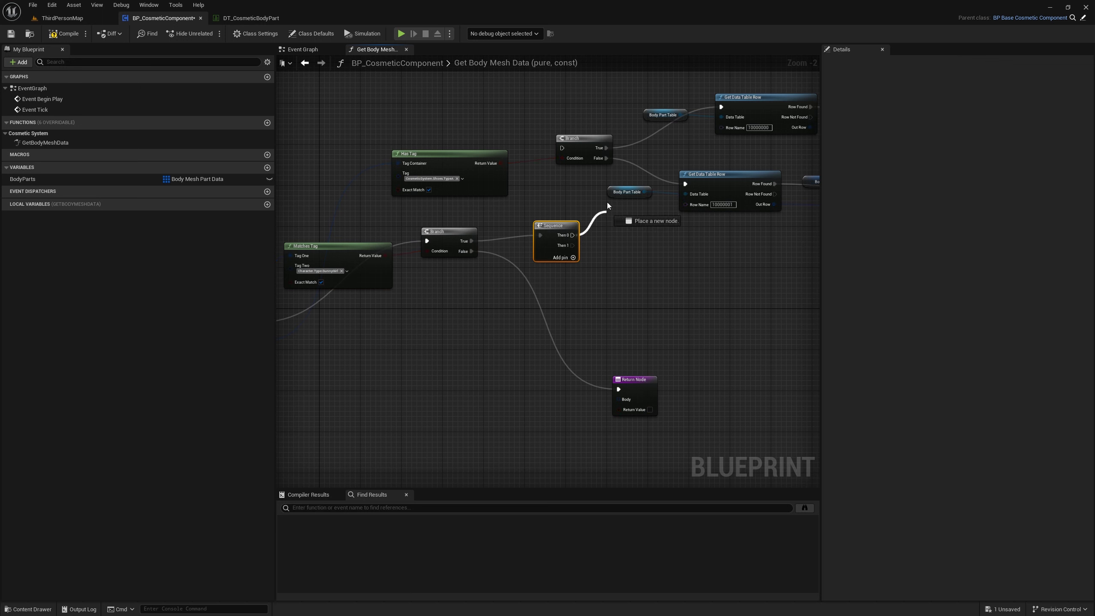
right_click_drag(748, 249, 561, 240)
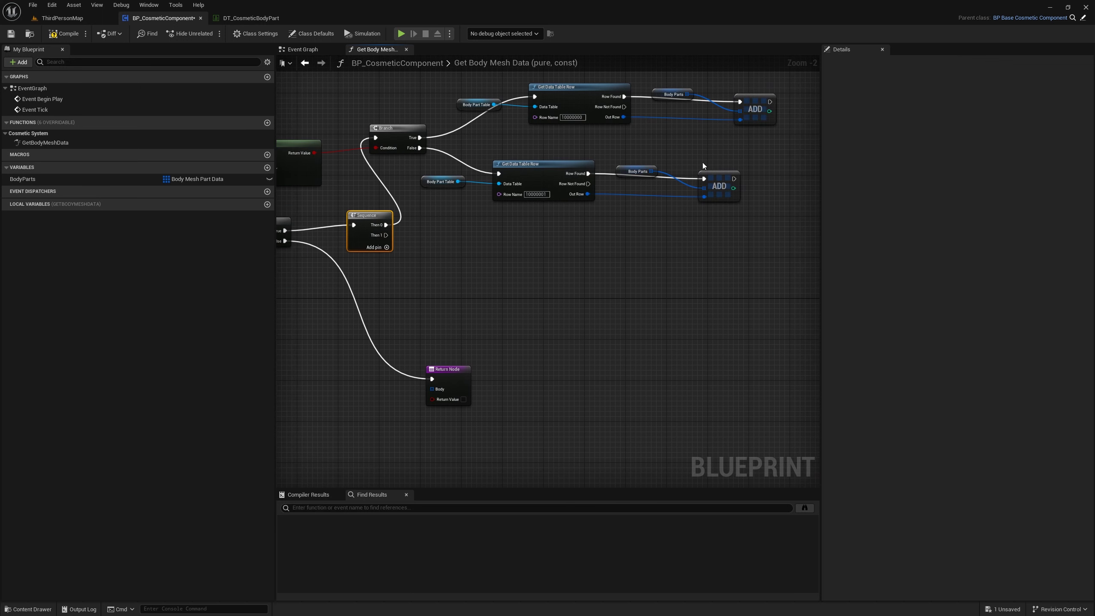
- Paste a second Return Node and feed a copied Body Parts getter into its Body
left_click(429, 343)
key("ctrl+v")
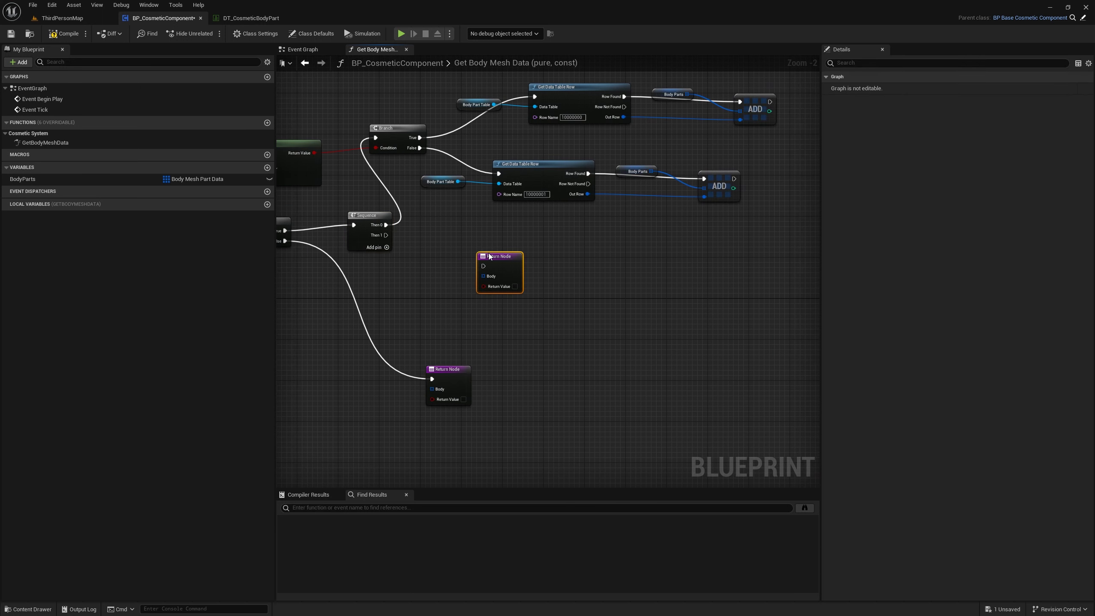
left_click(634, 171)
key("ctrl+c")
left_click(384, 281)
key("ctrl+v")
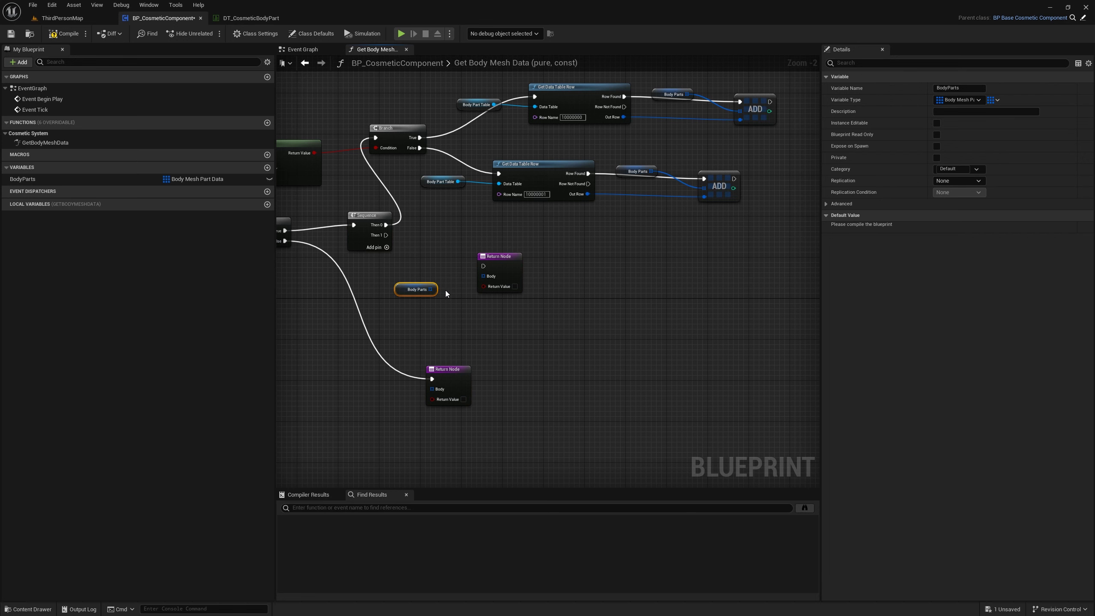
left_click_drag(431, 289, 557, 266)
- Return whether Body Parts Length > 0 and run Sequence Then 1 into the new Return Node
left_click_drag(431, 289, 474, 308)
type("nu")
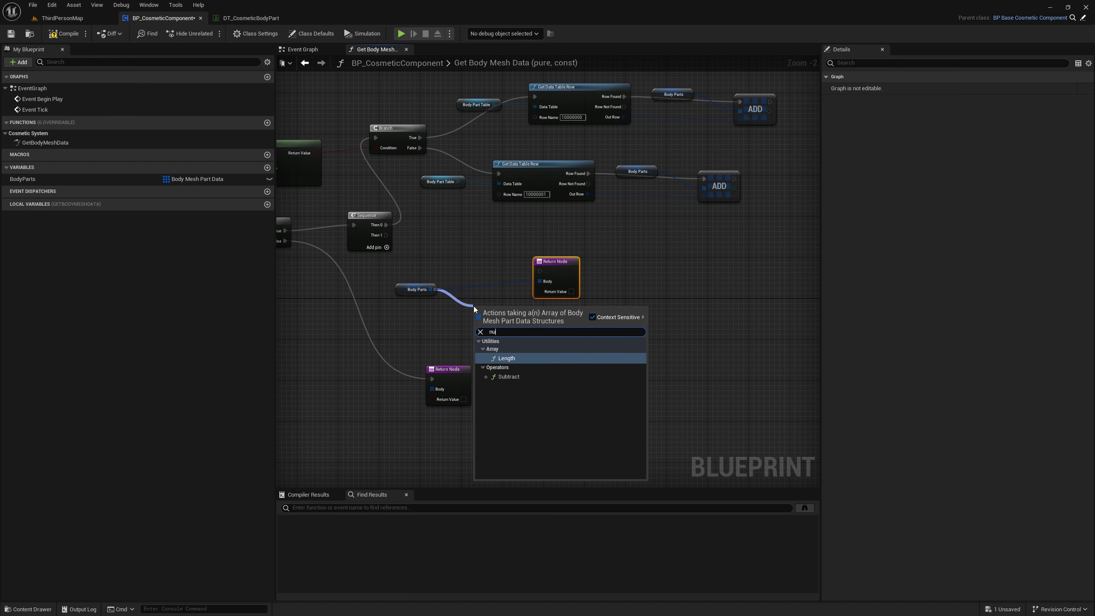
key("Return")
left_click_drag(561, 262, 622, 262)
left_click_drag(533, 316, 602, 316)
type(">")
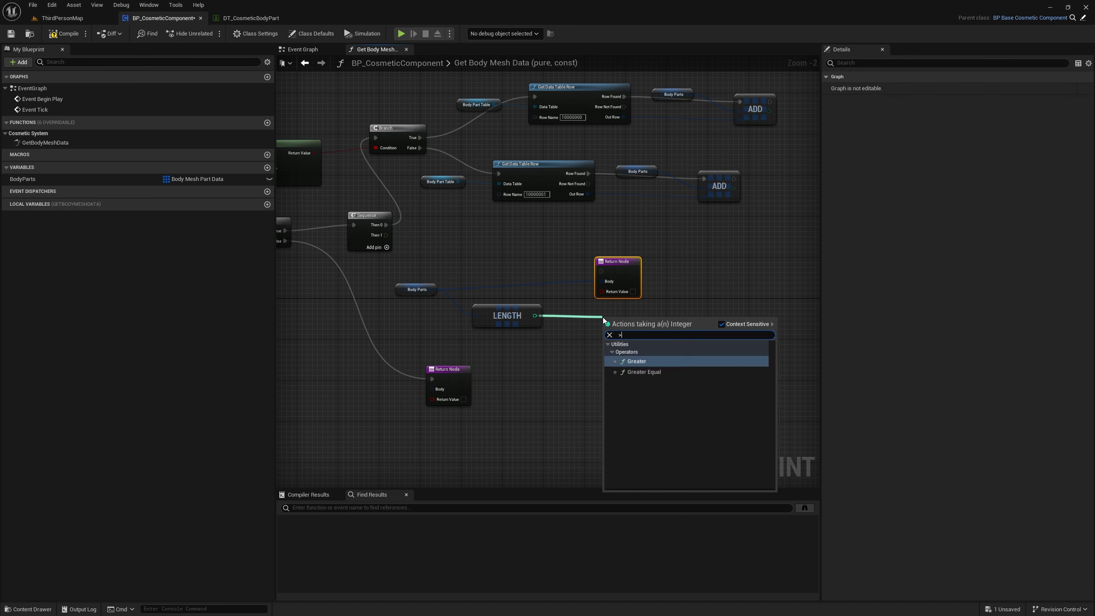
key("Return")
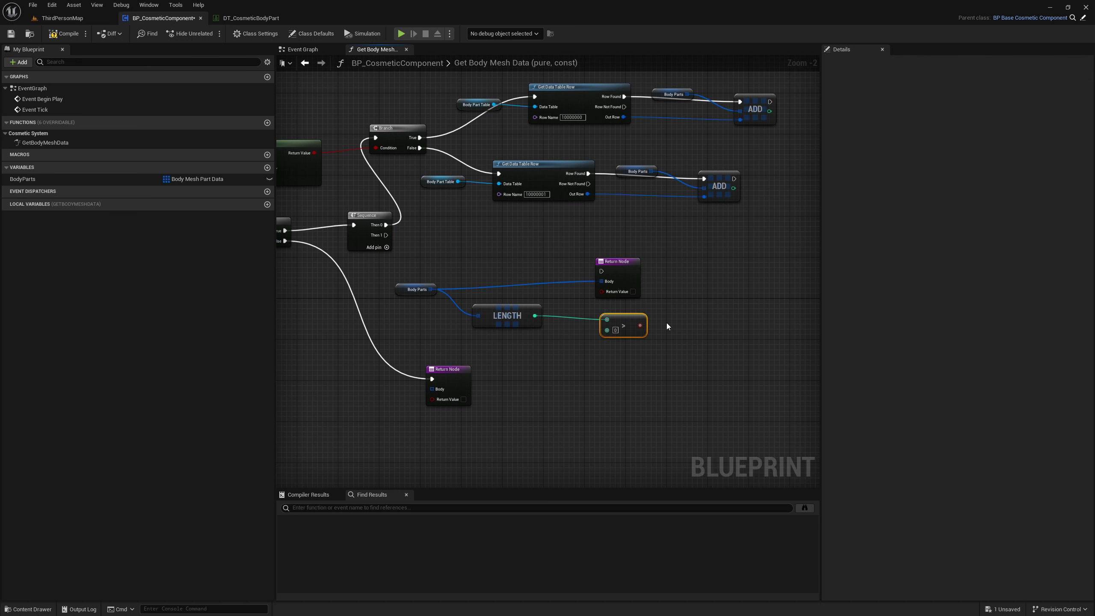
mouse_move(640, 325)
left_mouse_down()
mouse_move(619, 292)
mouse_move(695, 278)
left_mouse_up()
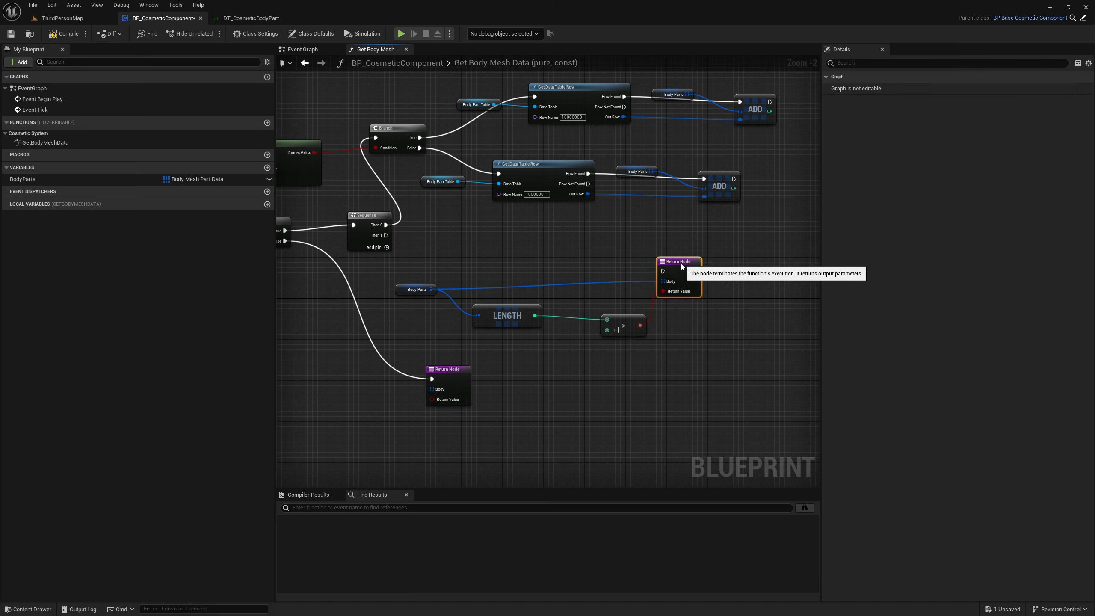
left_click_drag(386, 235, 687, 284)
scroll(681, 281, "down", 1)
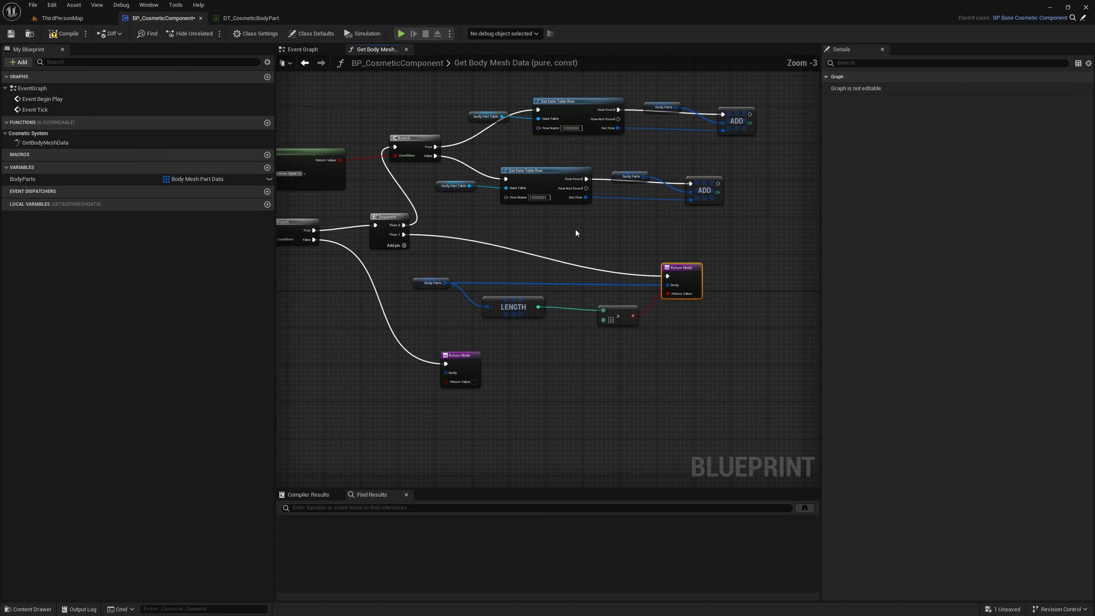
- Review the new lookup and Return nodes, save BP_CosmeticComponent, and switch to its Event Graph
scroll(576, 229, "down", 1)
scroll(317, 337, "up", 3)
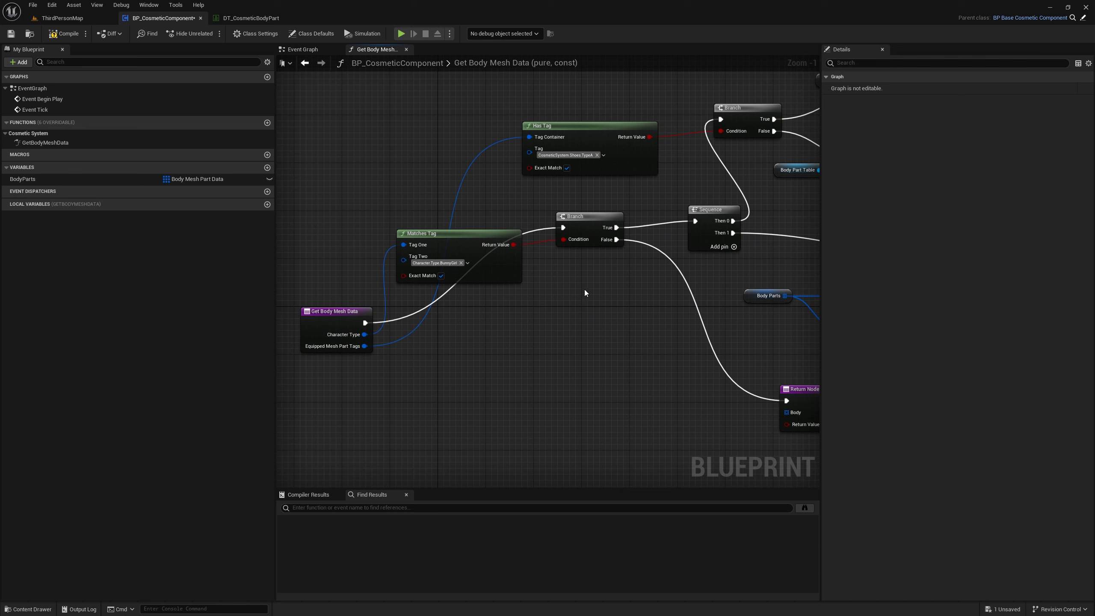
right_click_drag(599, 301, 489, 313)
right_click_drag(561, 302, 483, 319)
mouse_move(618, 313)
right_mouse_down()
mouse_move(398, 328)
mouse_move(418, 351)
right_mouse_up()
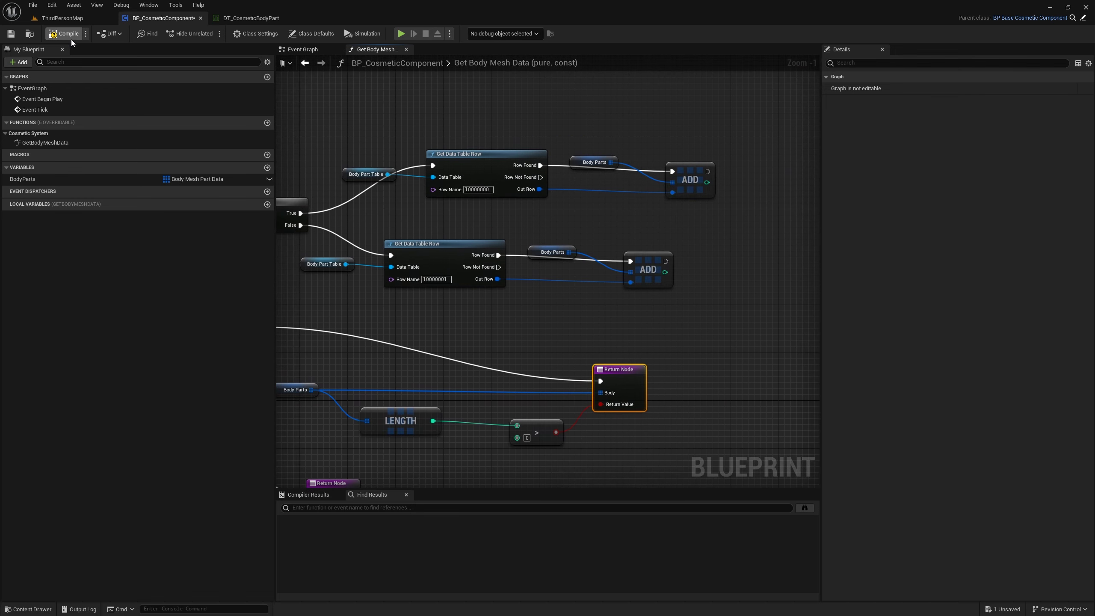
left_click(11, 34)
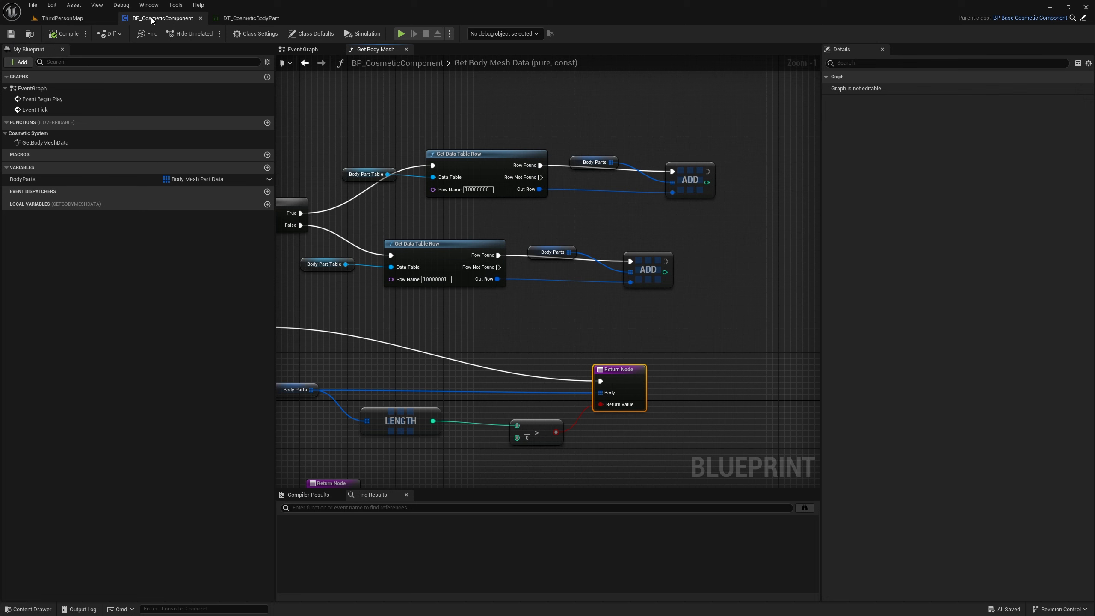
left_click(302, 50)
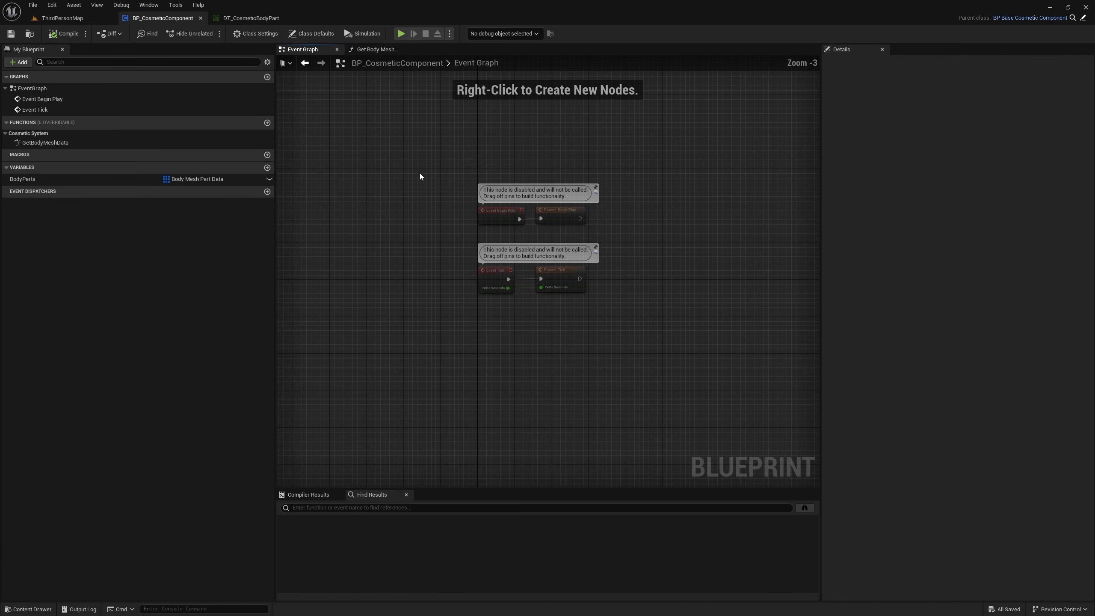
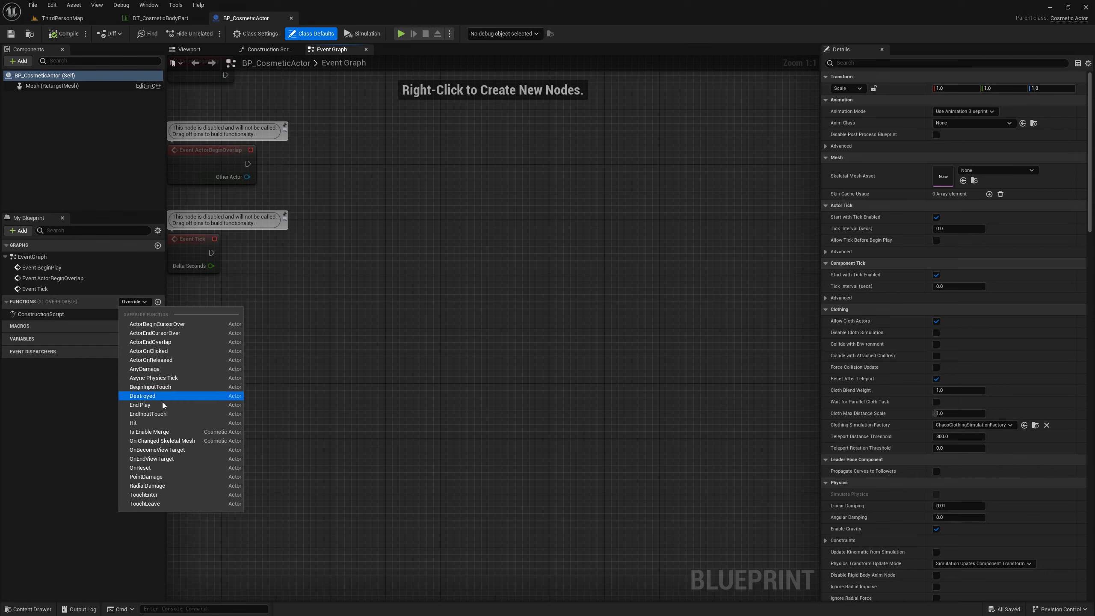
- Override Is Enable Merge in BP_CosmeticActor to return true without the parent call, and compile
left_click(169, 433)
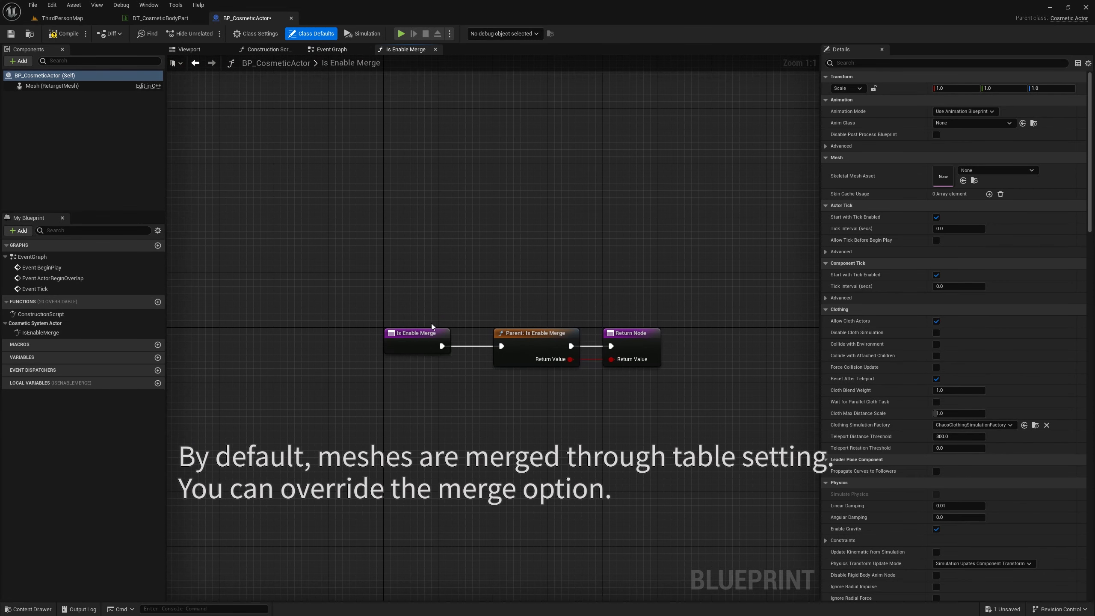
key("Delete")
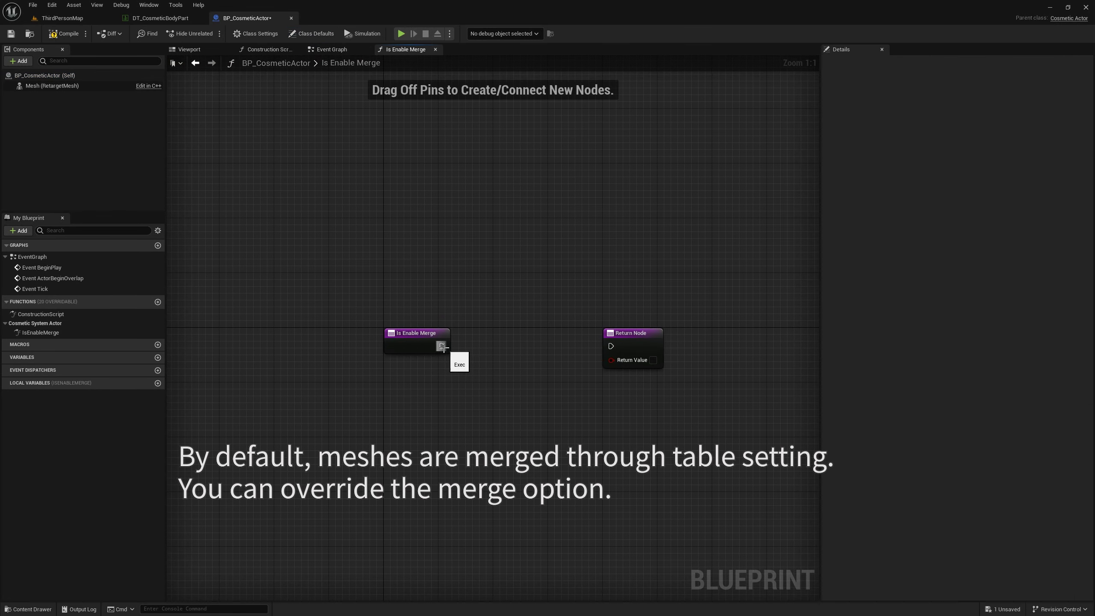
left_click(653, 361)
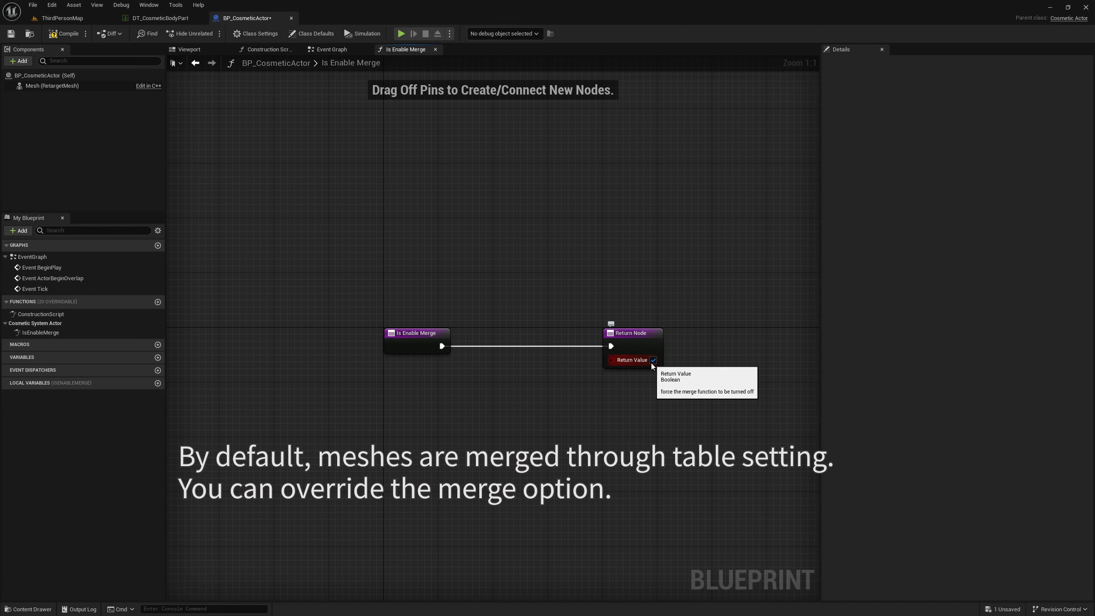
left_click(62, 34)
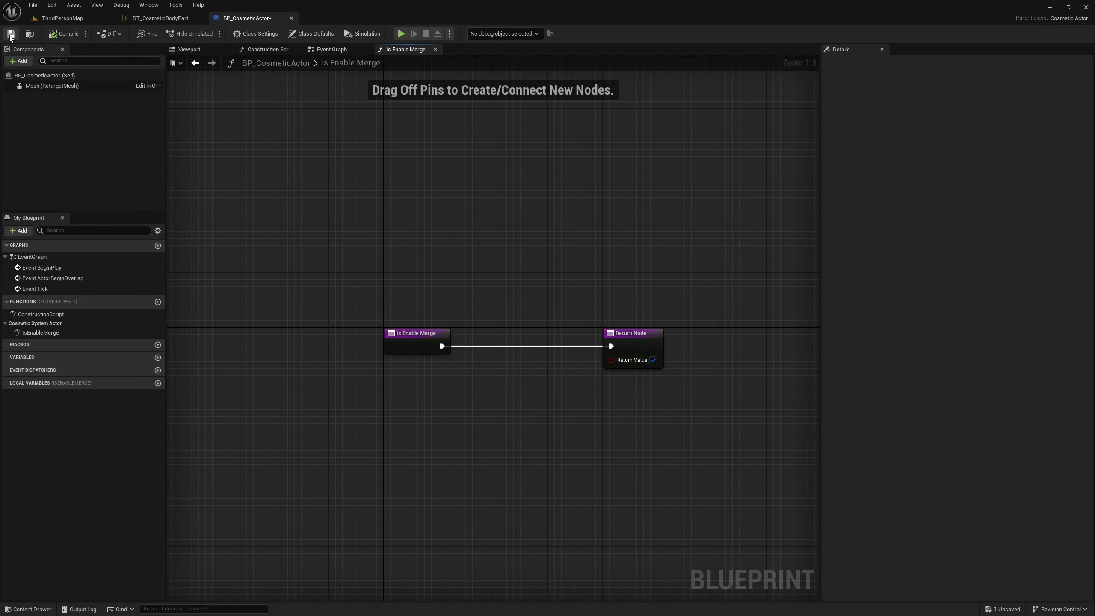
- Close the BP_CosmeticActor and DT_CosmeticBodyPart tabs and show the top-level Content folders
middle_click(235, 23)
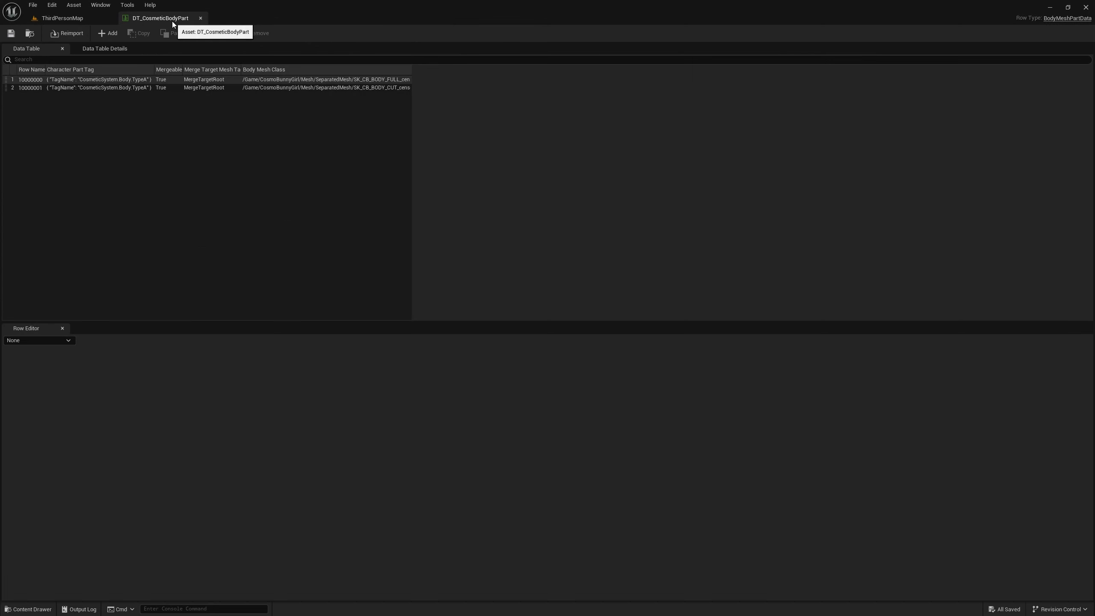
middle_click(172, 21)
left_click(256, 459)
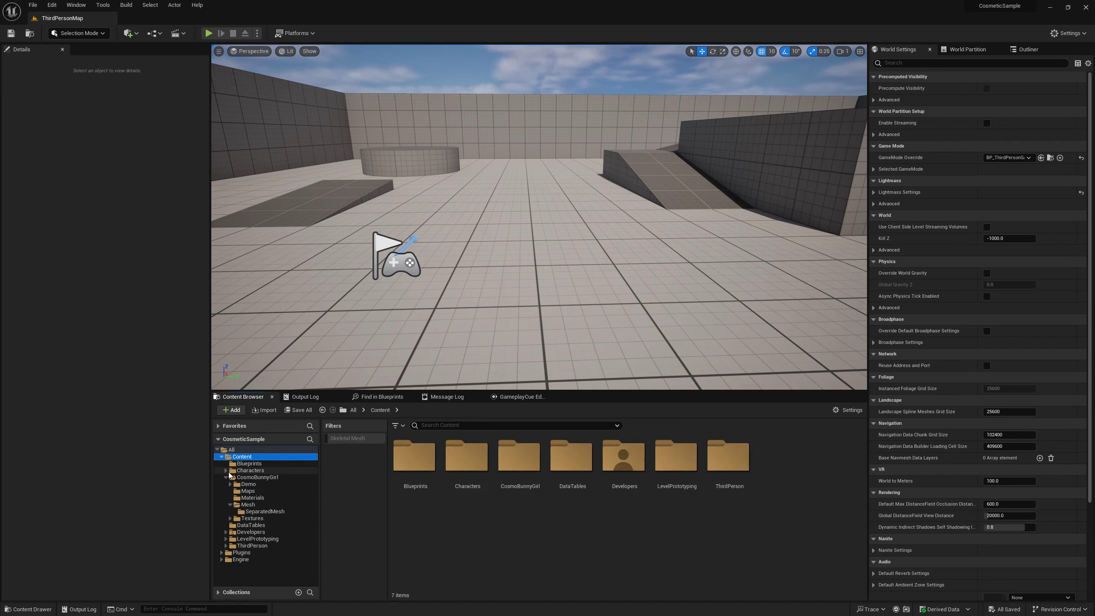
- Play-test the level to check the character, then open BP_CosmeticComponent from Content/Blueprints
left_click(226, 477)
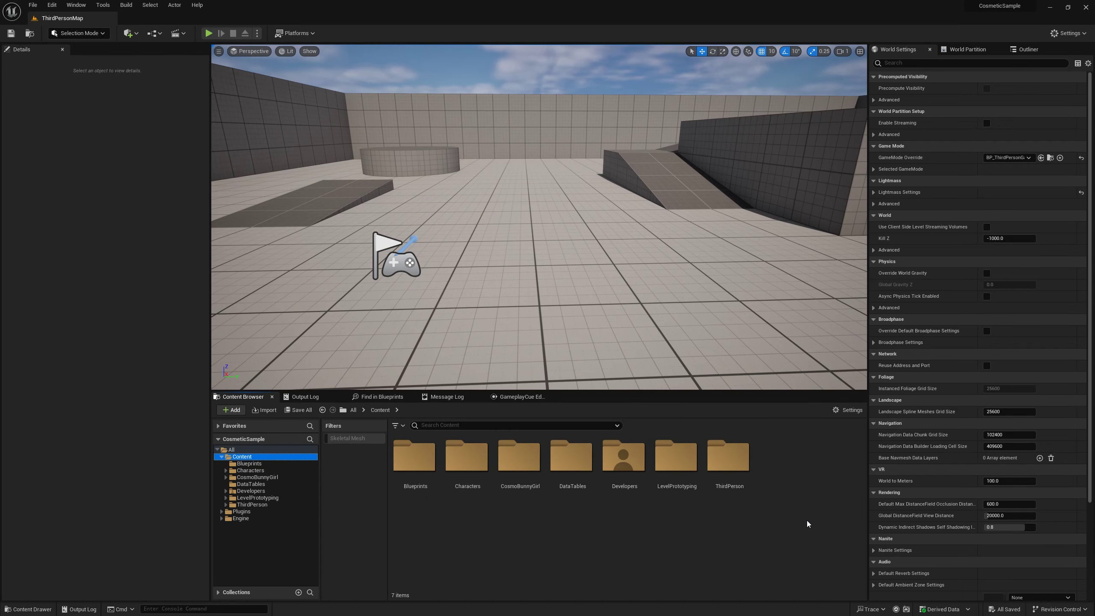
left_click(213, 35)
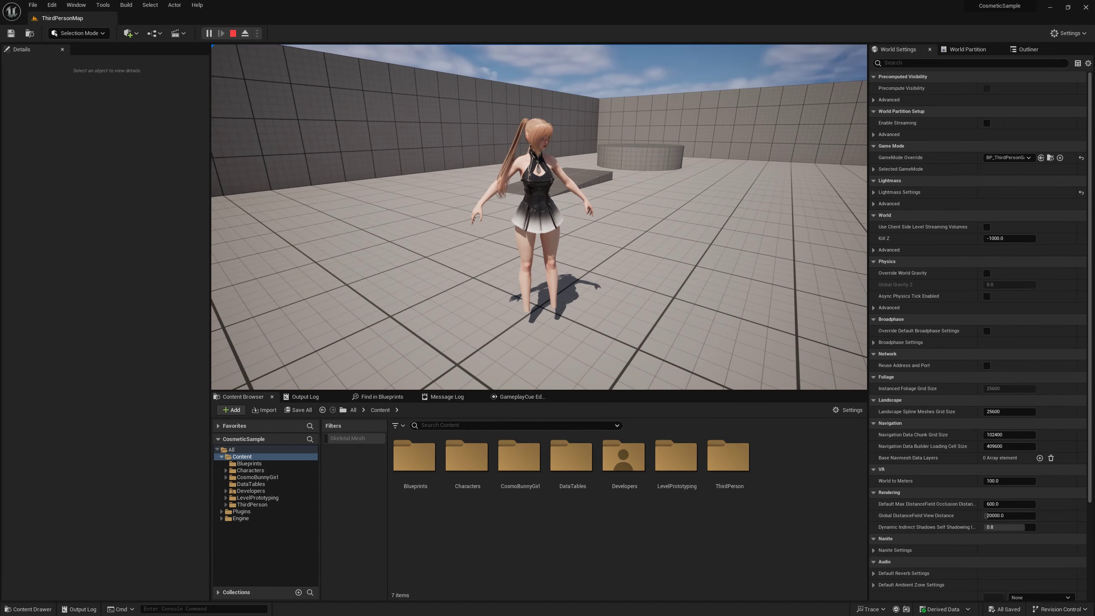
key("Escape")
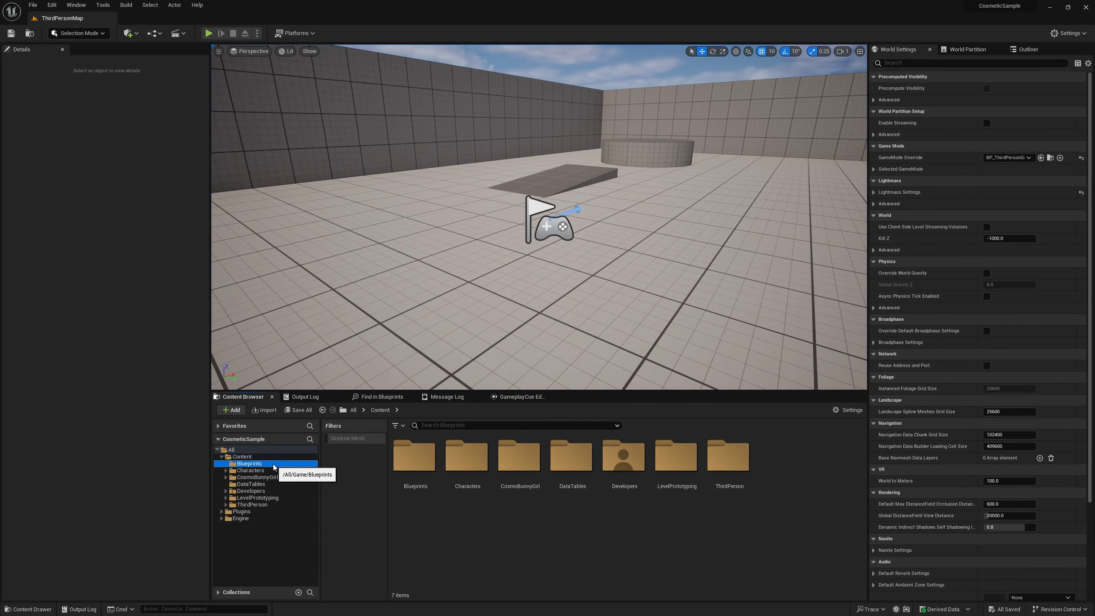
left_click(272, 464)
double_click(463, 489)
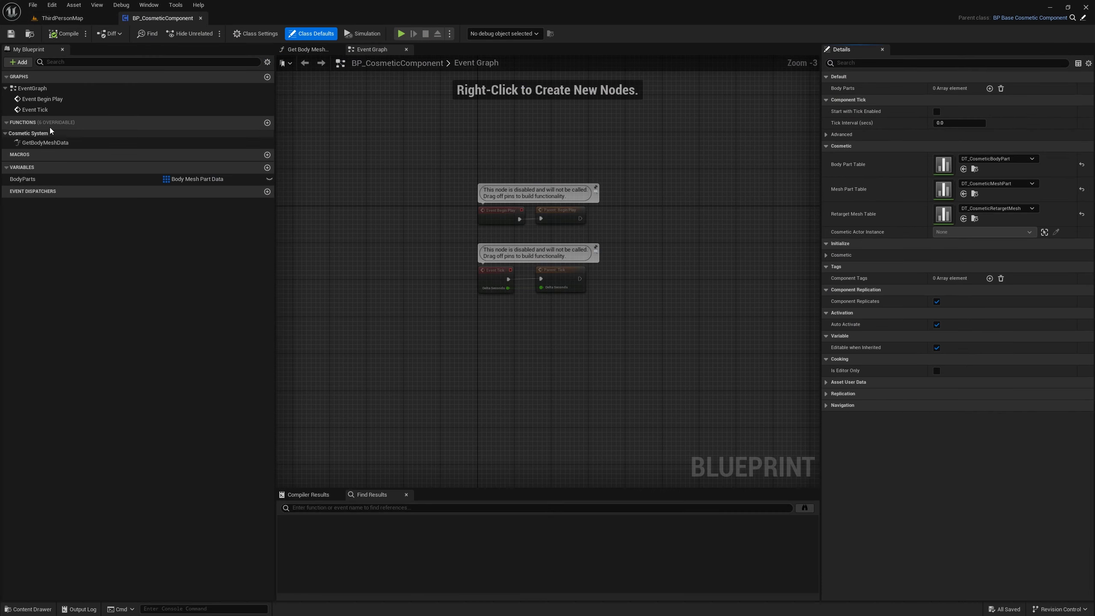
- In GetBodyMeshData, set the upper Get Data Table Row to 10000001 and the lower to 10000000
double_click(53, 144)
right_click_drag(494, 330, 586, 332)
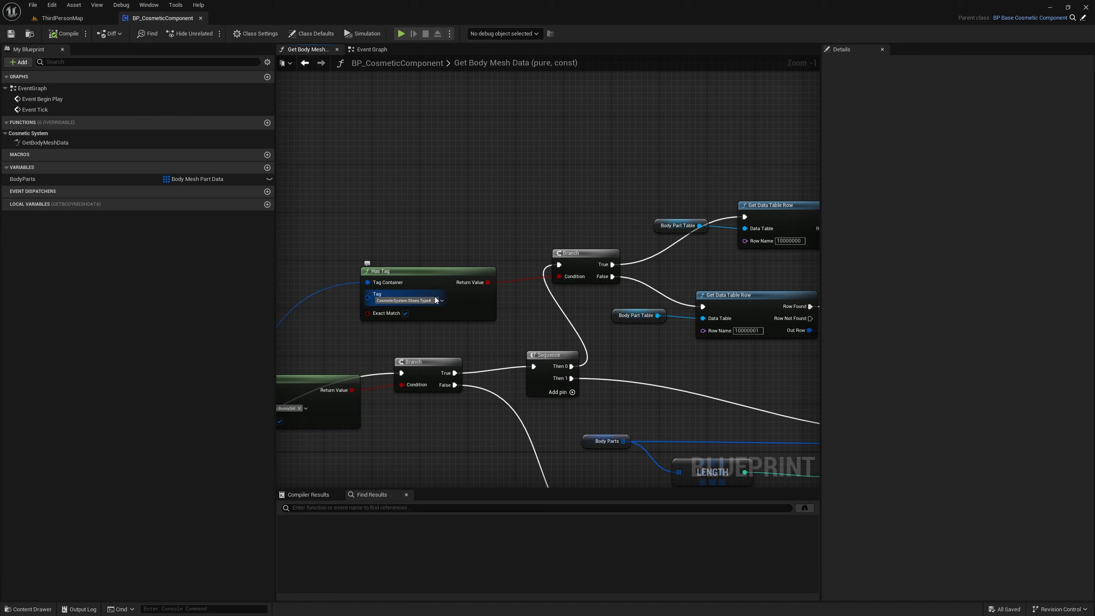
right_click_drag(712, 272, 563, 290)
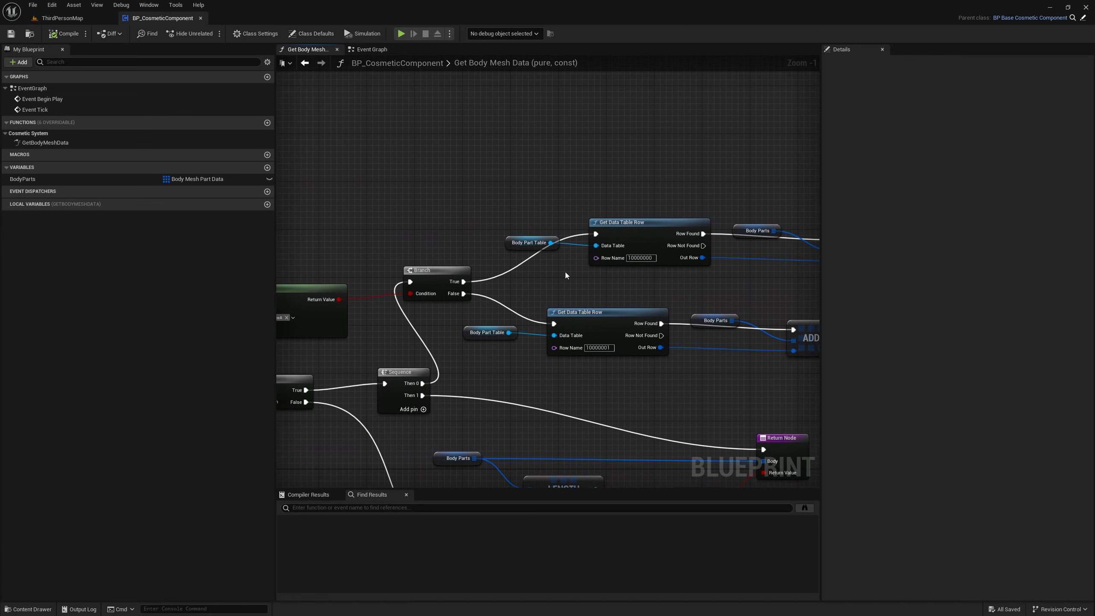
left_click(641, 258)
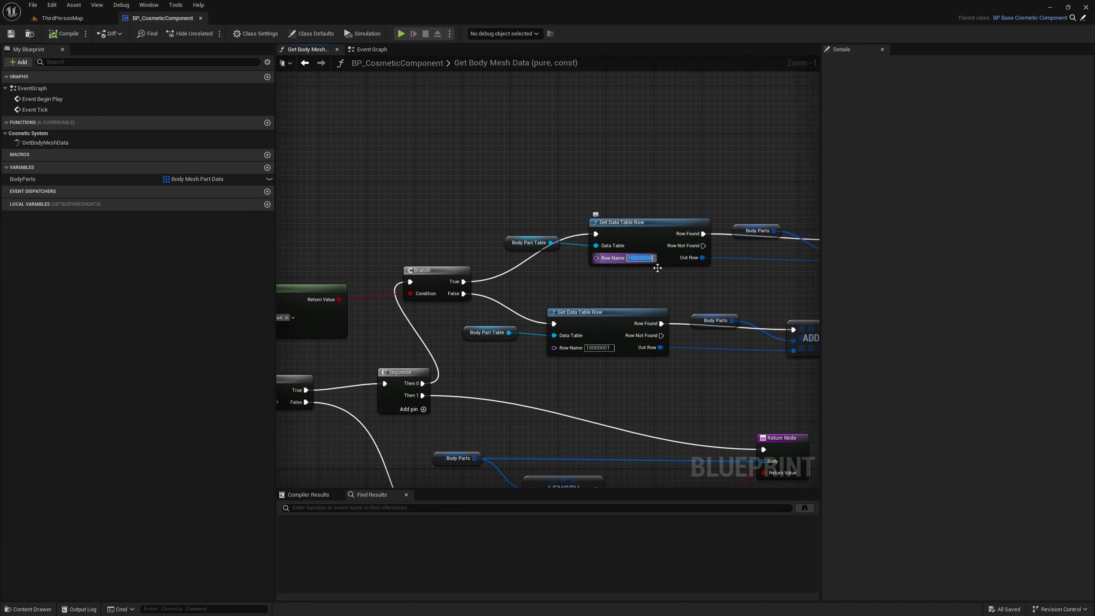
type("10000001")
key("Return")
left_click(607, 349)
type("10000000")
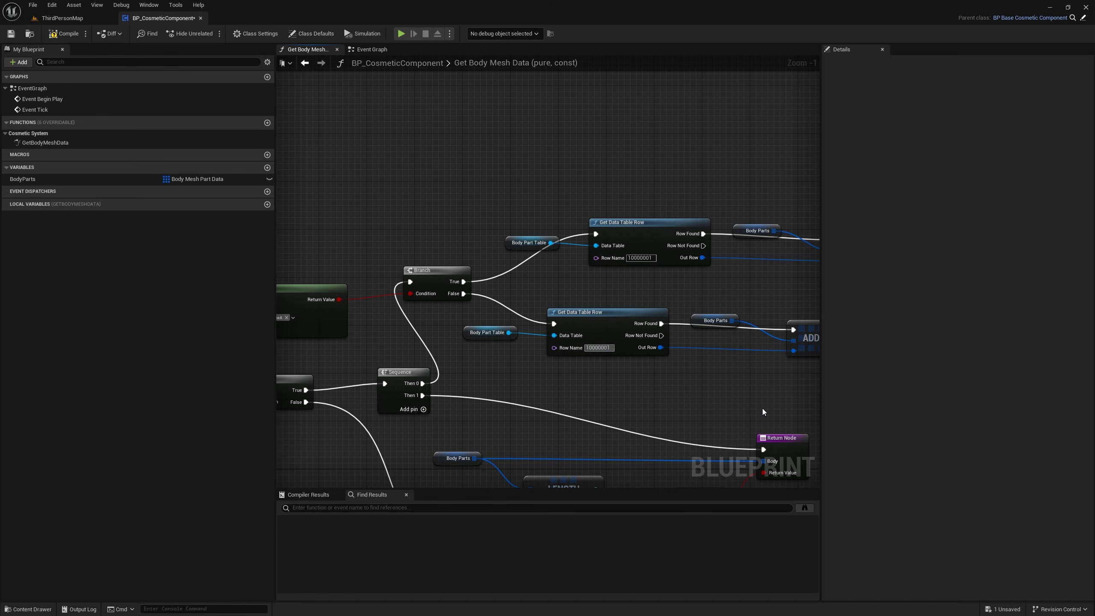
key("Return")
- Compile and save BP_CosmeticComponent, then return to the ThirdPersonMap level
right_click_drag(734, 401, 588, 392)
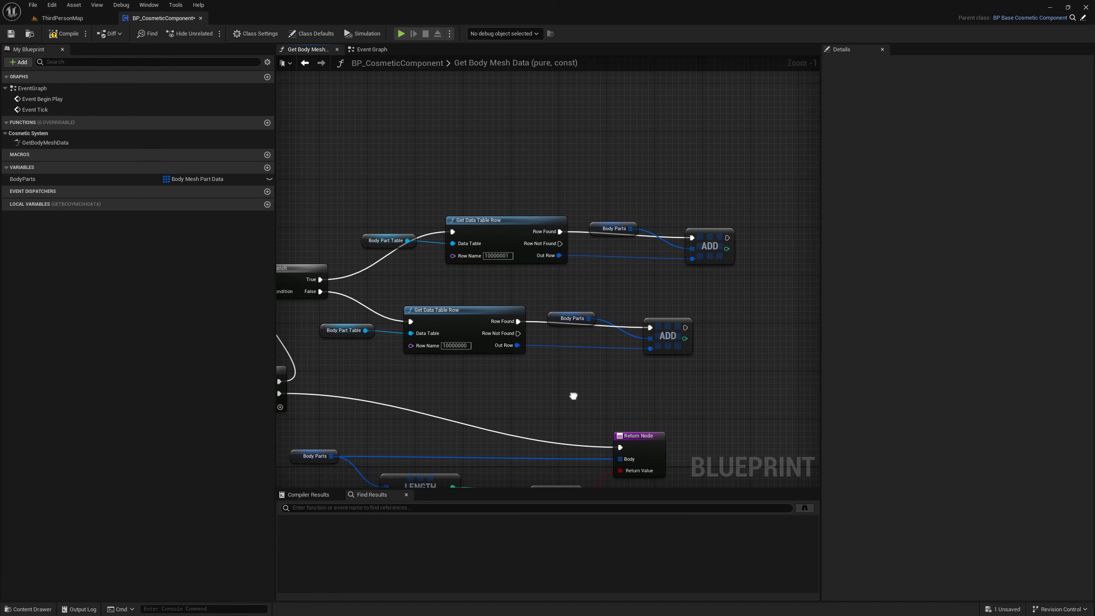
left_click(65, 33)
key("ctrl+s")
left_click(66, 20)
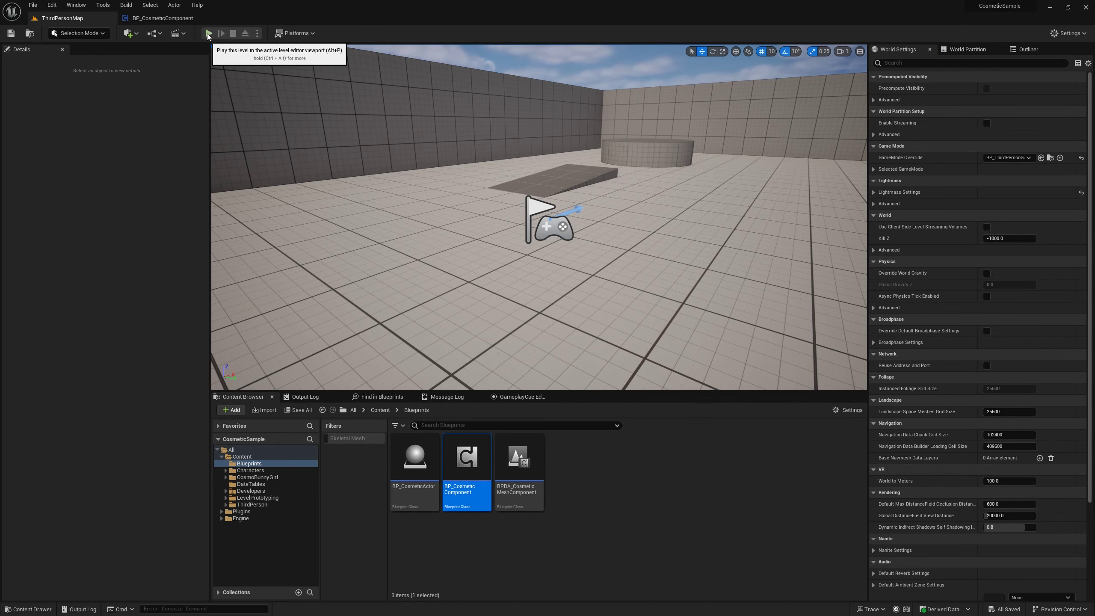
- Play the level to view the unmerged character, stop, and list the ThirdPerson folder
left_click(209, 33)
left_click(521, 198)
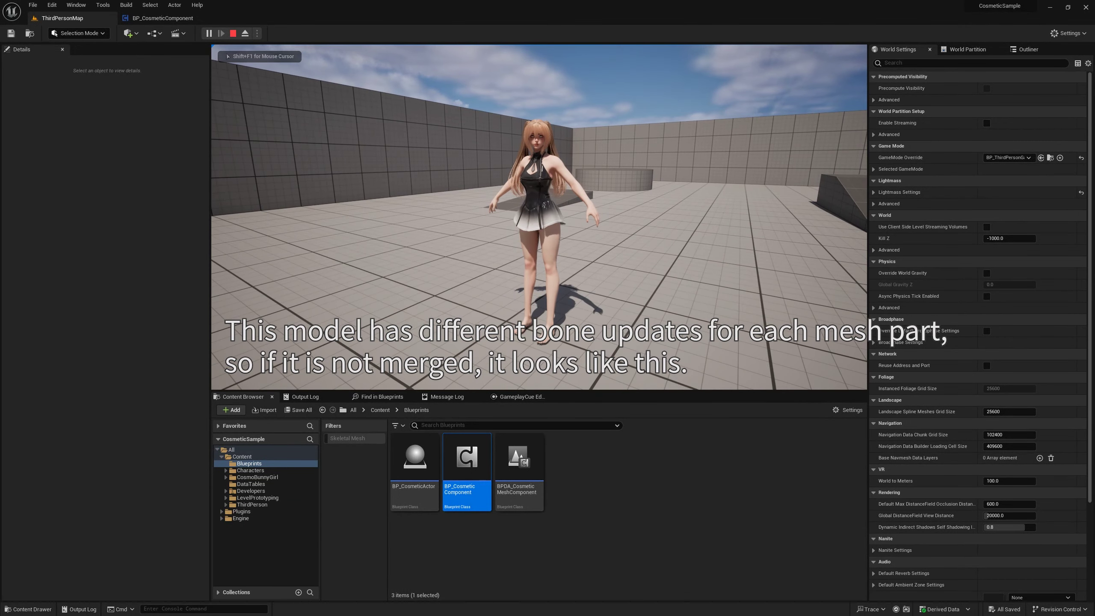
key("Escape")
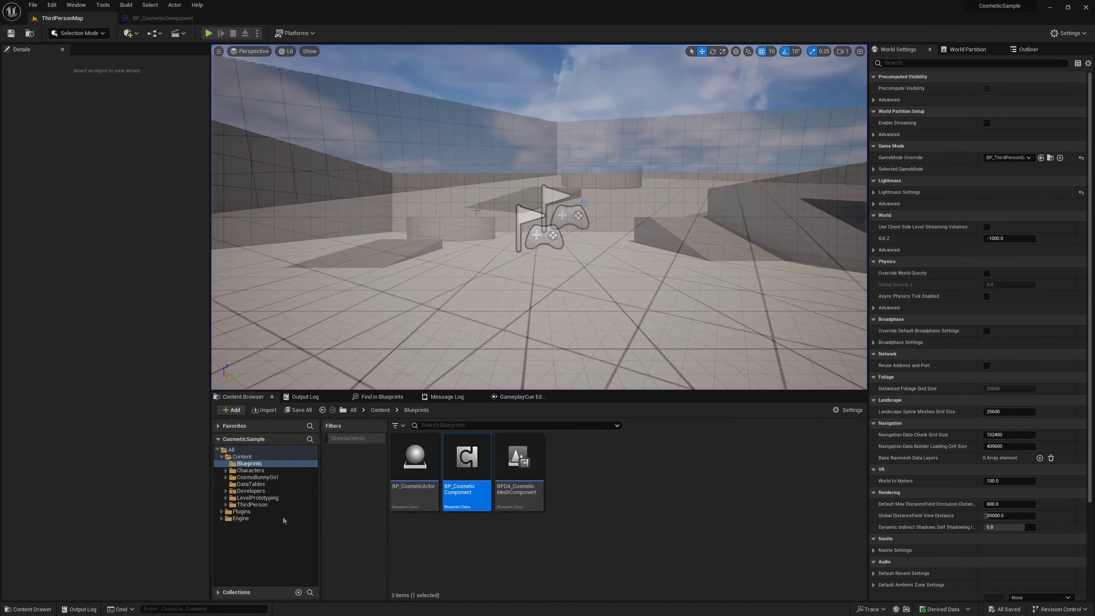
left_click(265, 506)
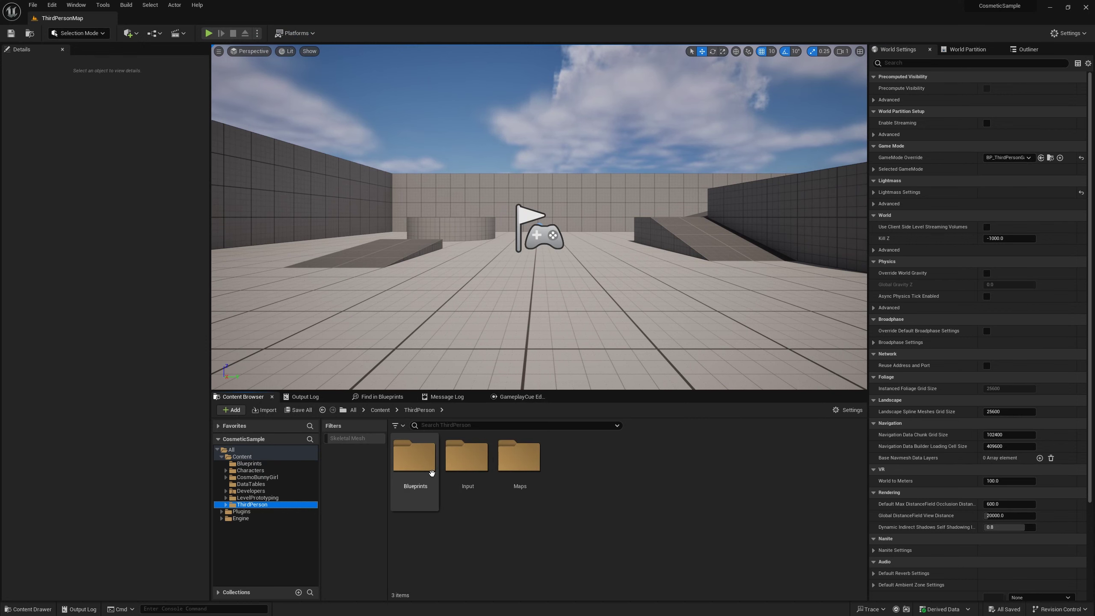
- In BP_ThirdPersonCharacter, add an On Changed Mesh Part event wired to a Get Visual Mesh node
double_click(421, 466)
double_click(427, 480)
left_click(56, 152)
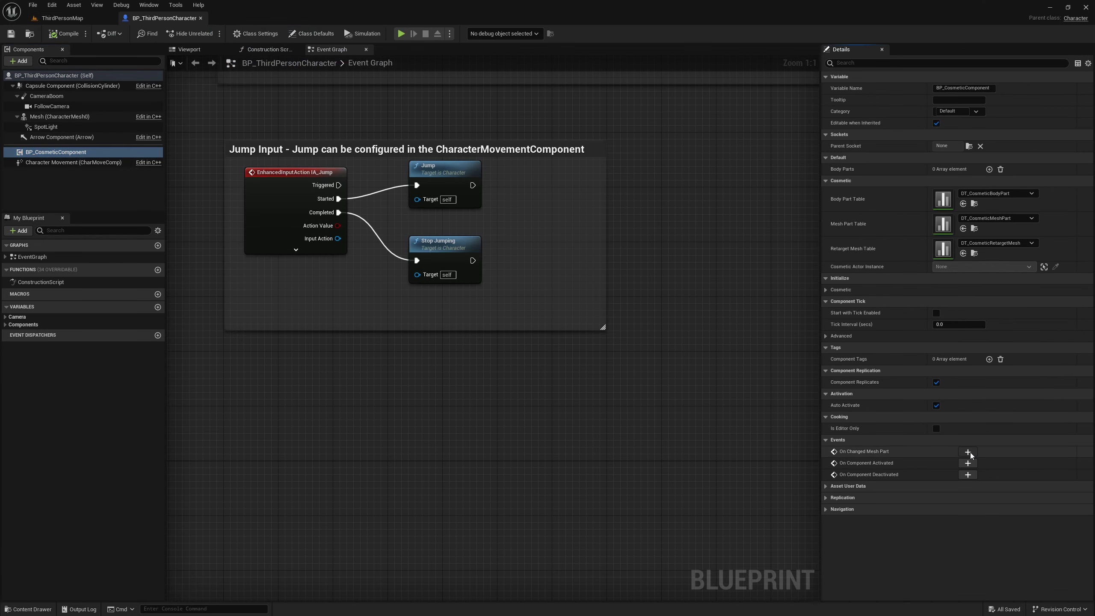
left_click(969, 452)
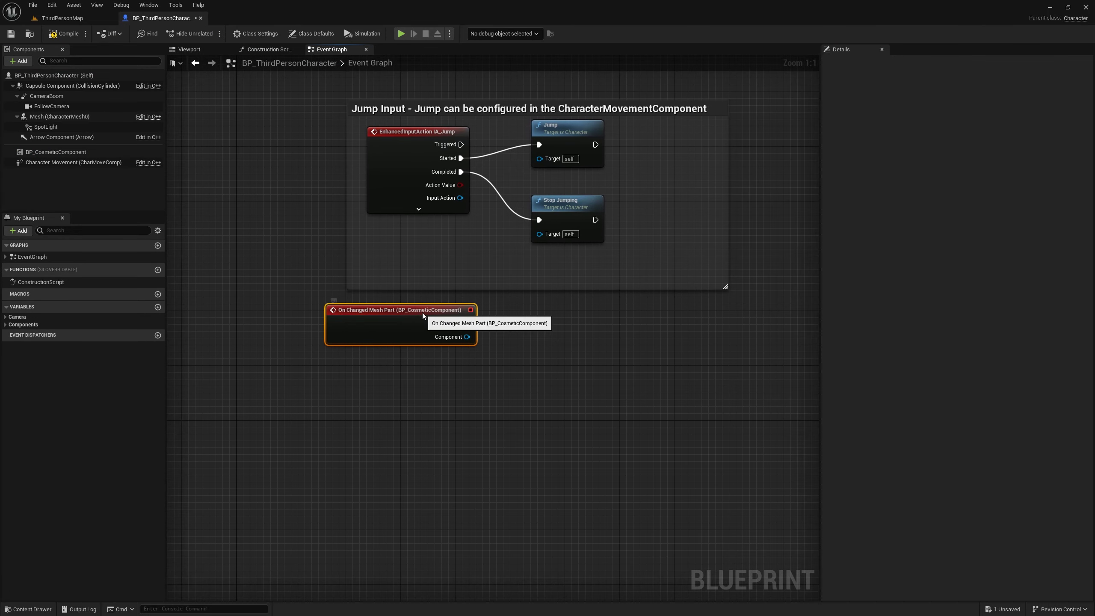
left_click_drag(423, 312, 402, 381)
right_click(486, 389)
type("getvisual")
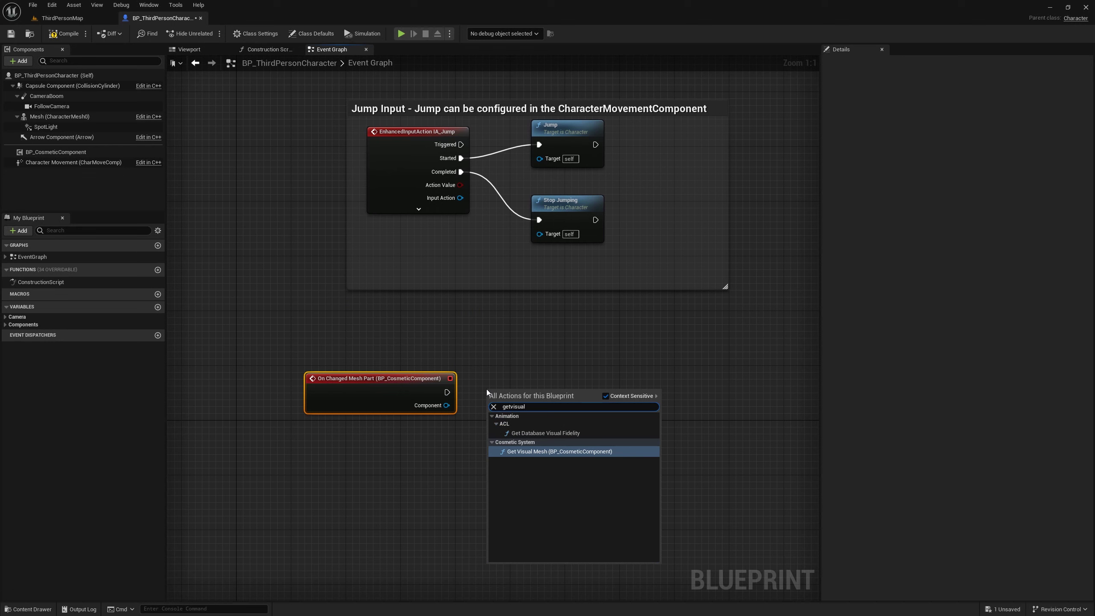
key("Return")
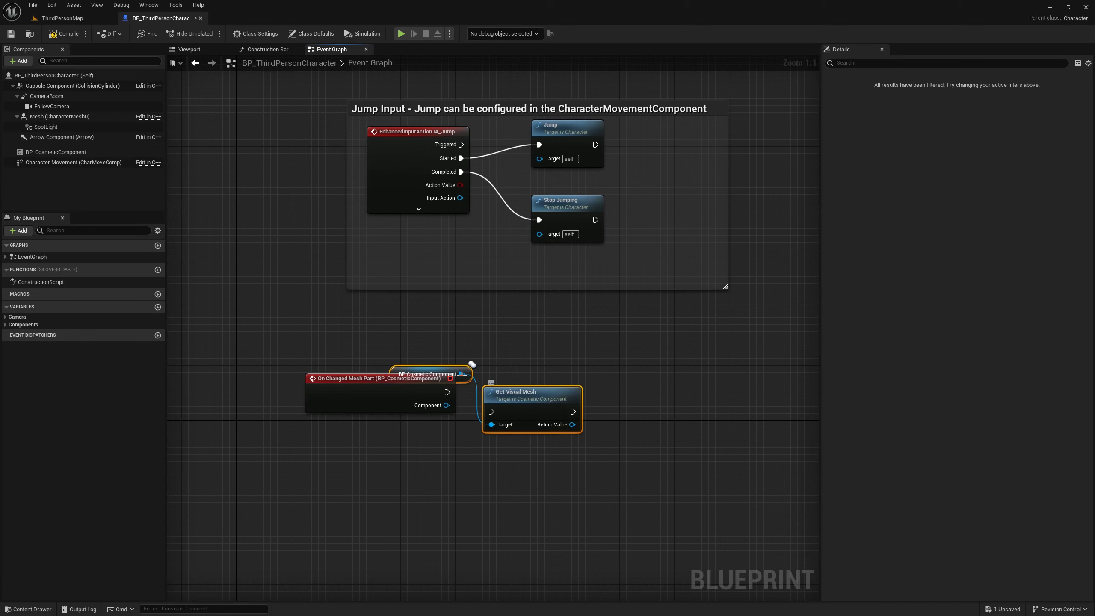
left_click_drag(528, 387, 590, 376)
left_click_drag(447, 392, 552, 391)
- Promote Get Visual Mesh's Return Value to an instance-editable Debug_VisualMesh variable, compile, and close
left_click_drag(634, 405, 697, 396)
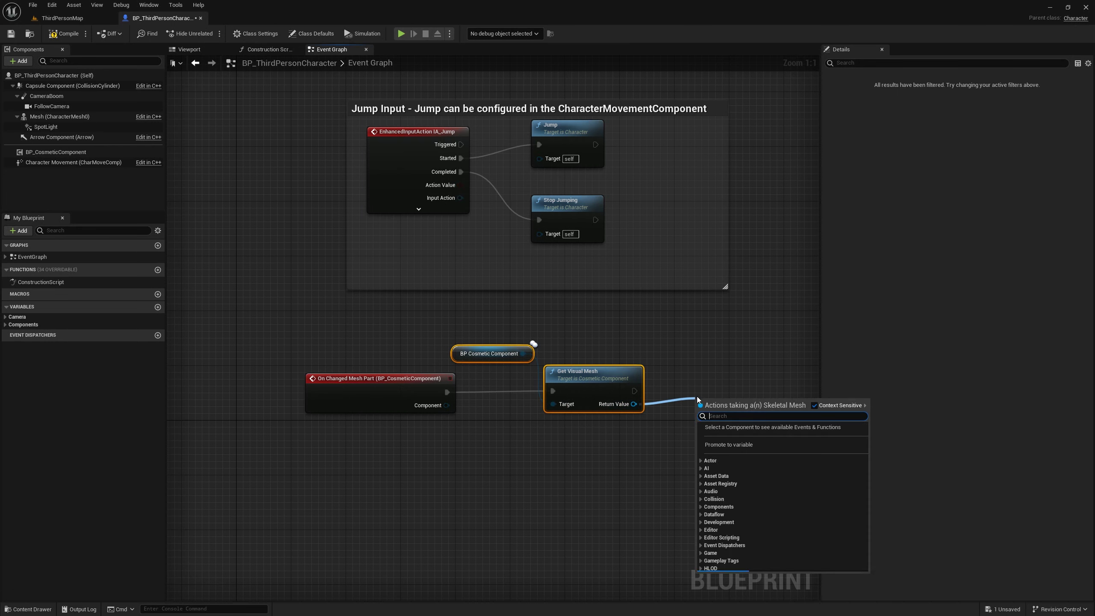
left_click(752, 456)
type("Debug_VisualMe")
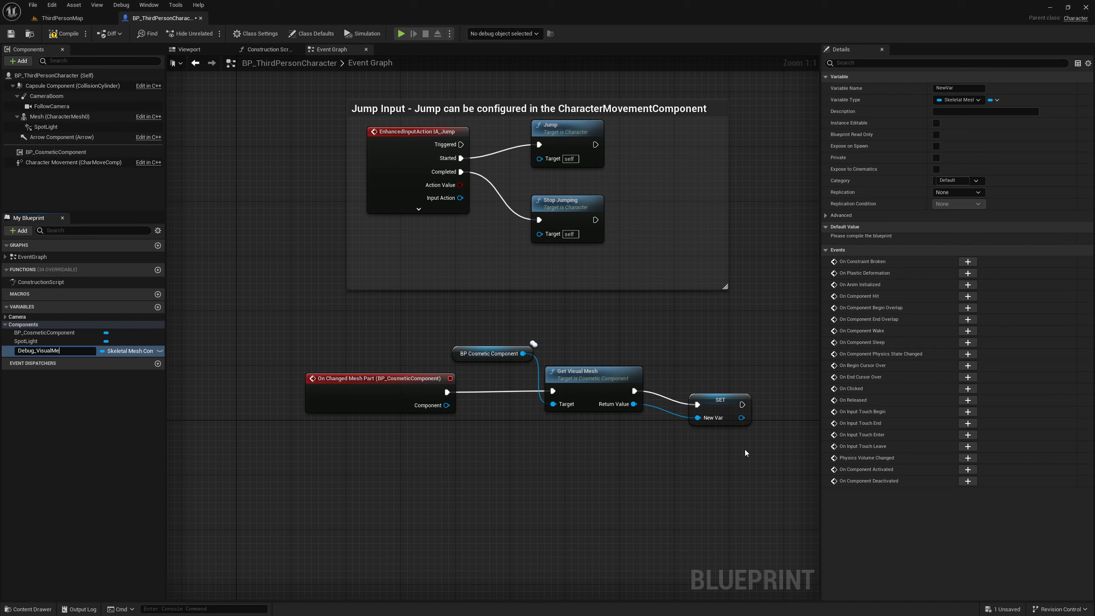
type("sh")
key("Return")
left_click(936, 123)
left_click(64, 34)
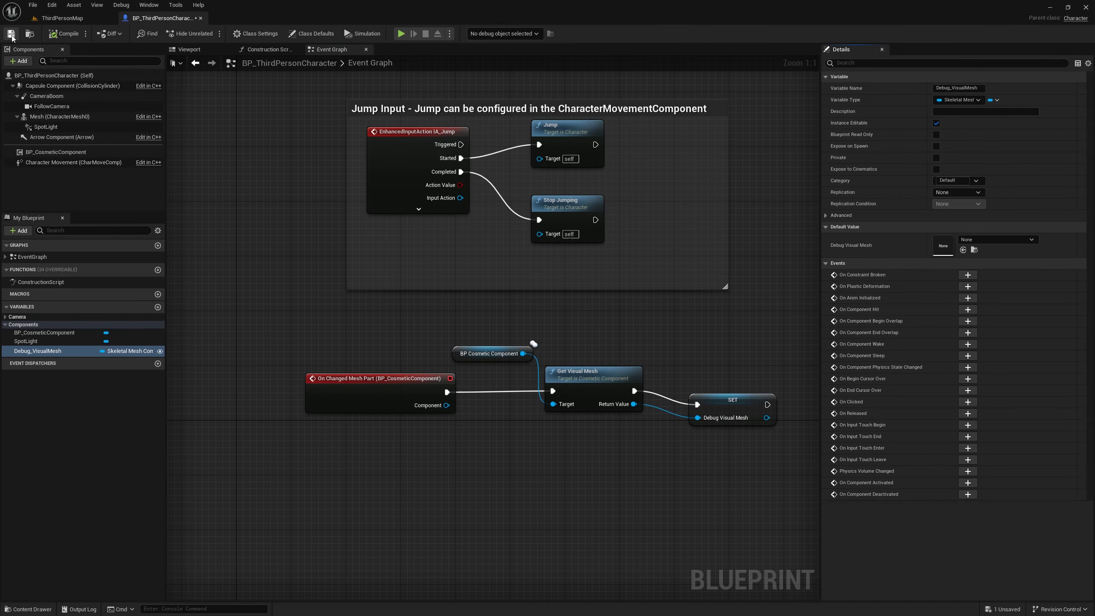
left_click(201, 17)
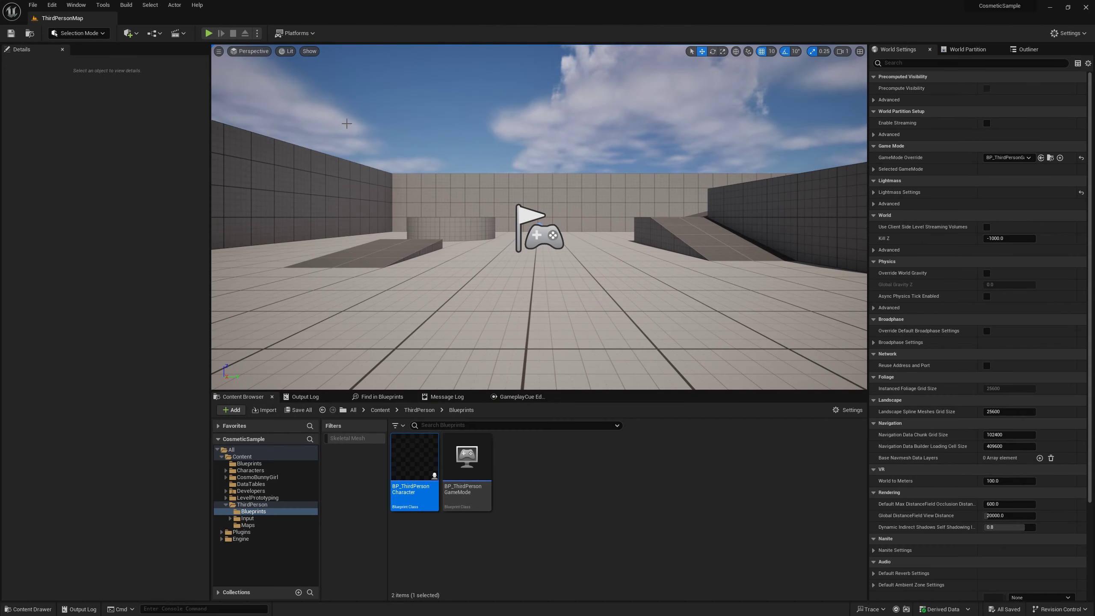
- Play, eject, and inspect the character's Debug Visual Mesh RetargetMesh, then stop and open Content/Blueprints
left_click(212, 35)
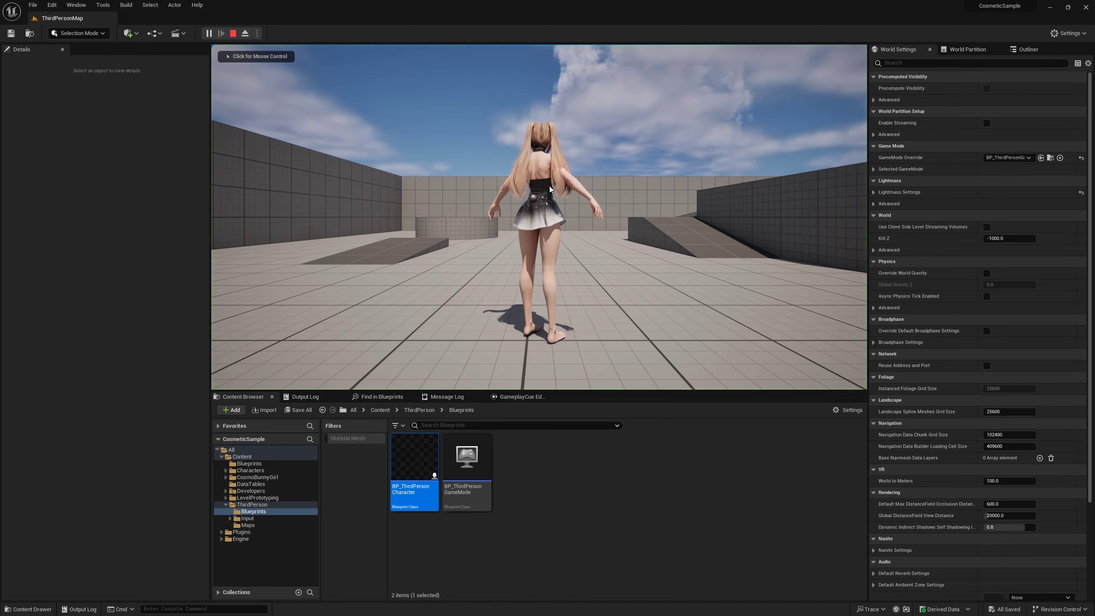
key("F8")
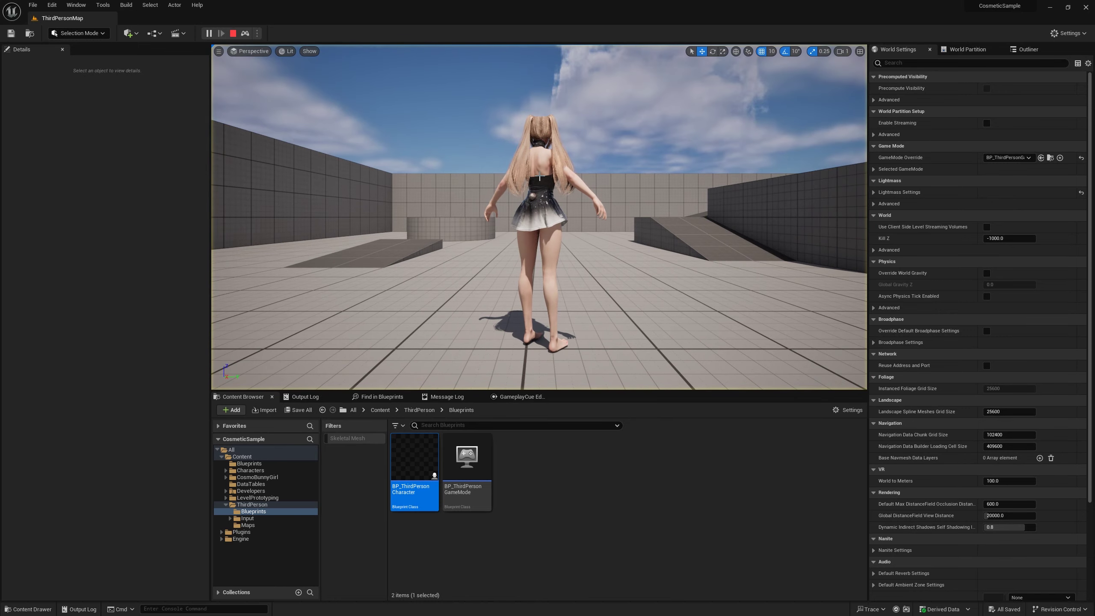
left_click(547, 184)
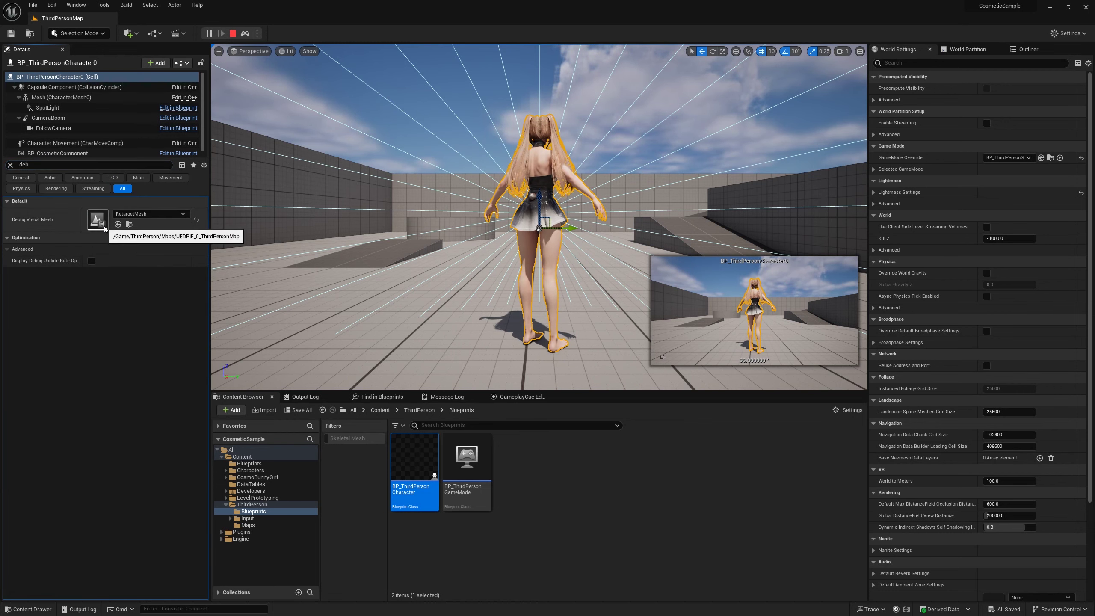
double_click(104, 225)
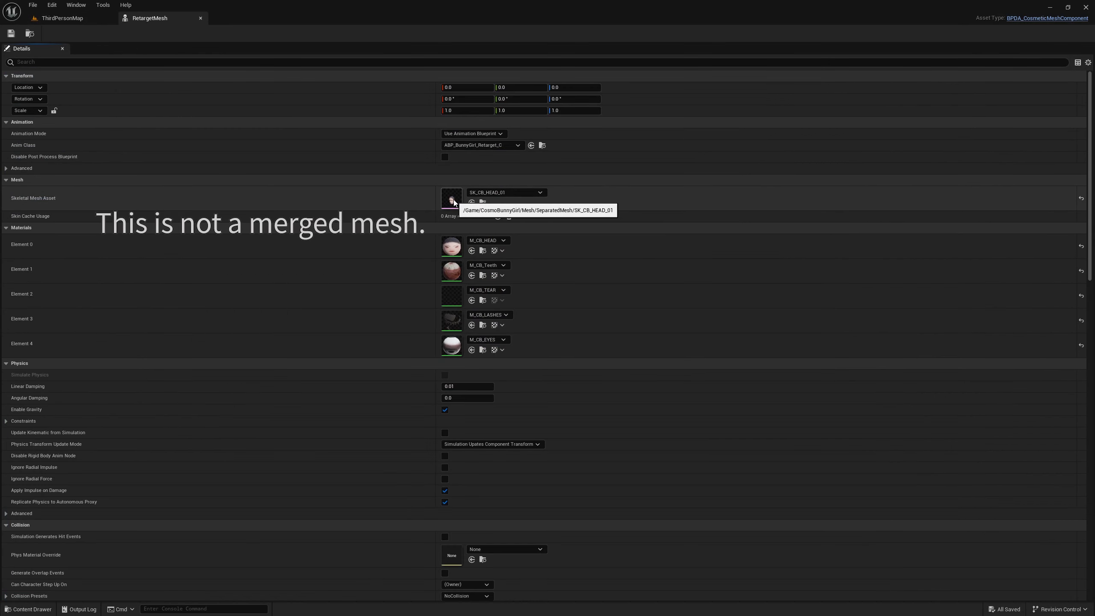
left_click(201, 18)
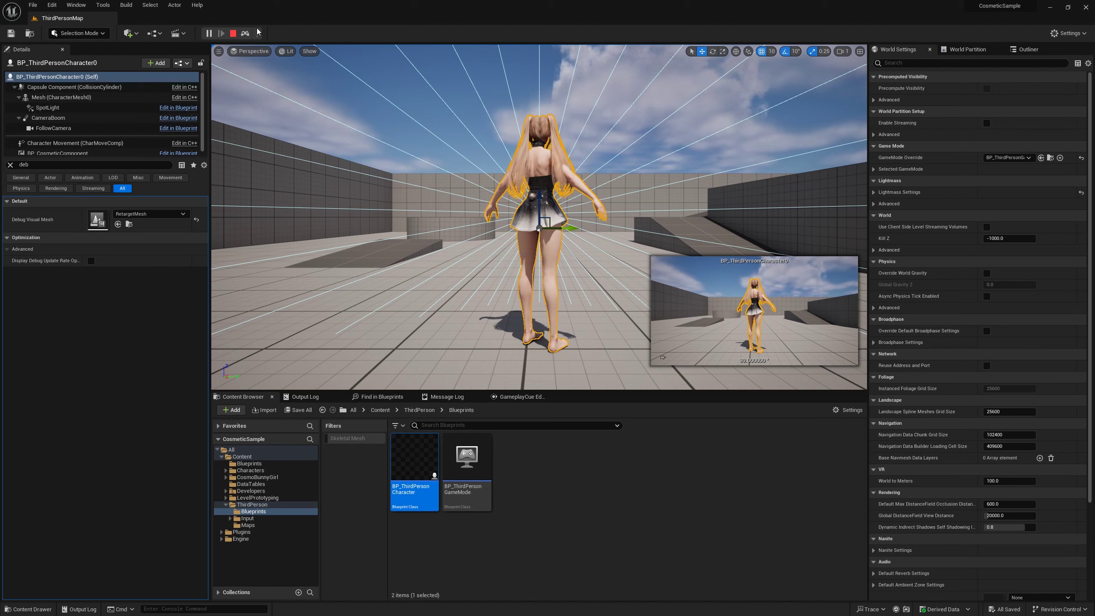
left_click(236, 34)
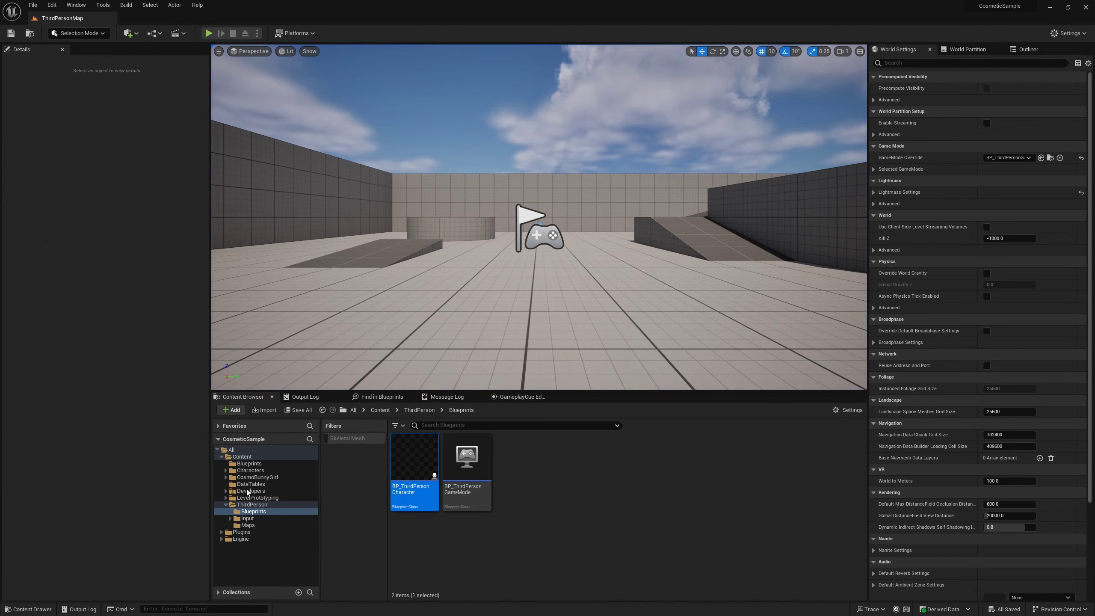
left_click(249, 464)
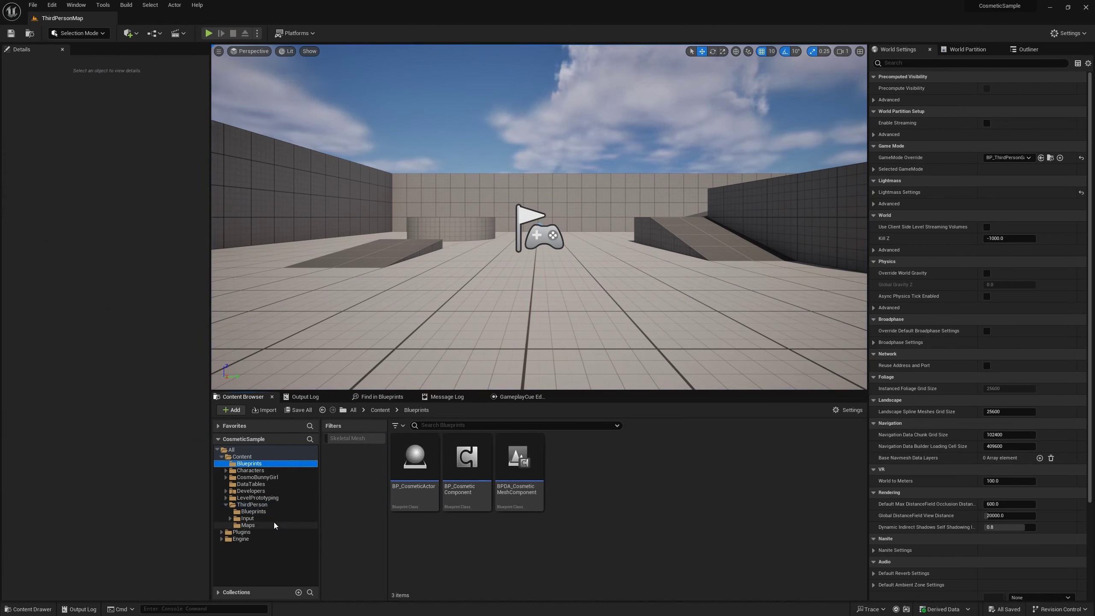
- Add one empty Component Tags entry to BP_CosmeticActor's Mesh component, then return to ThirdPersonMap
left_click(226, 505)
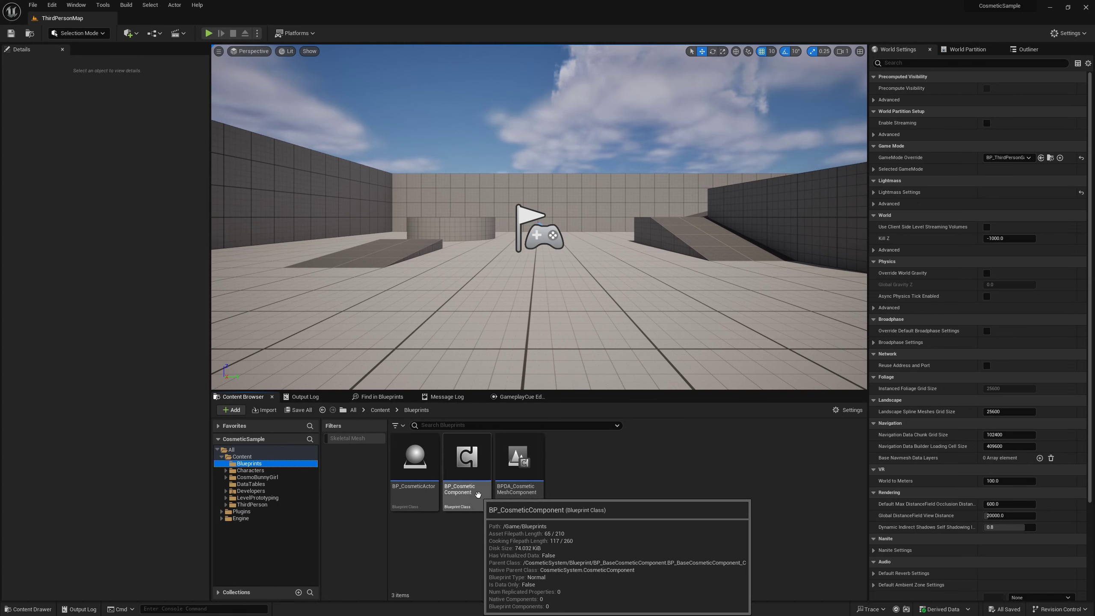
left_click(518, 492)
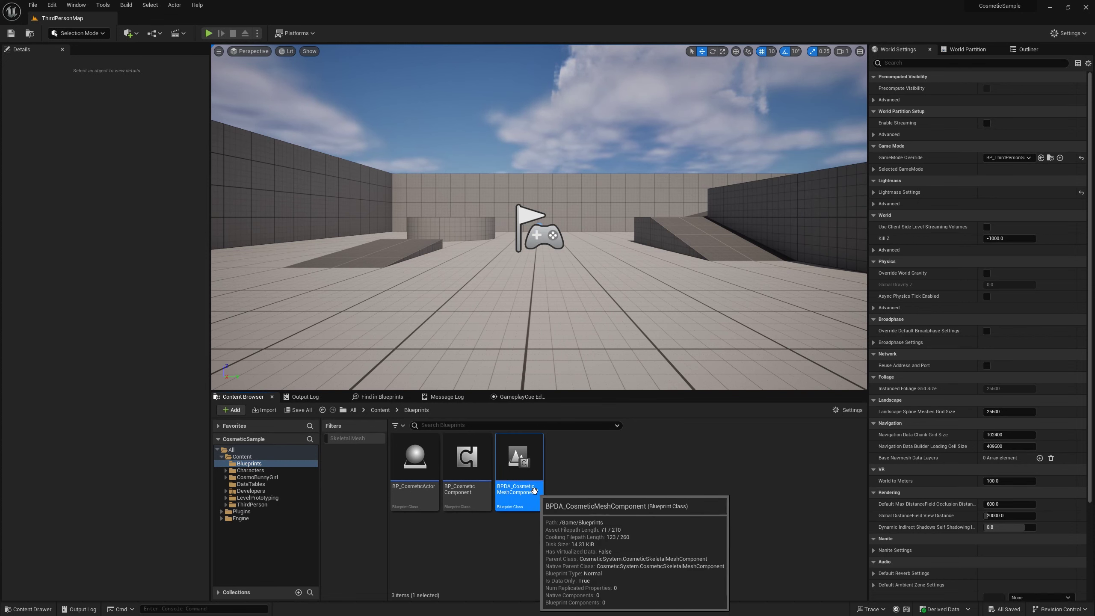
double_click(421, 491)
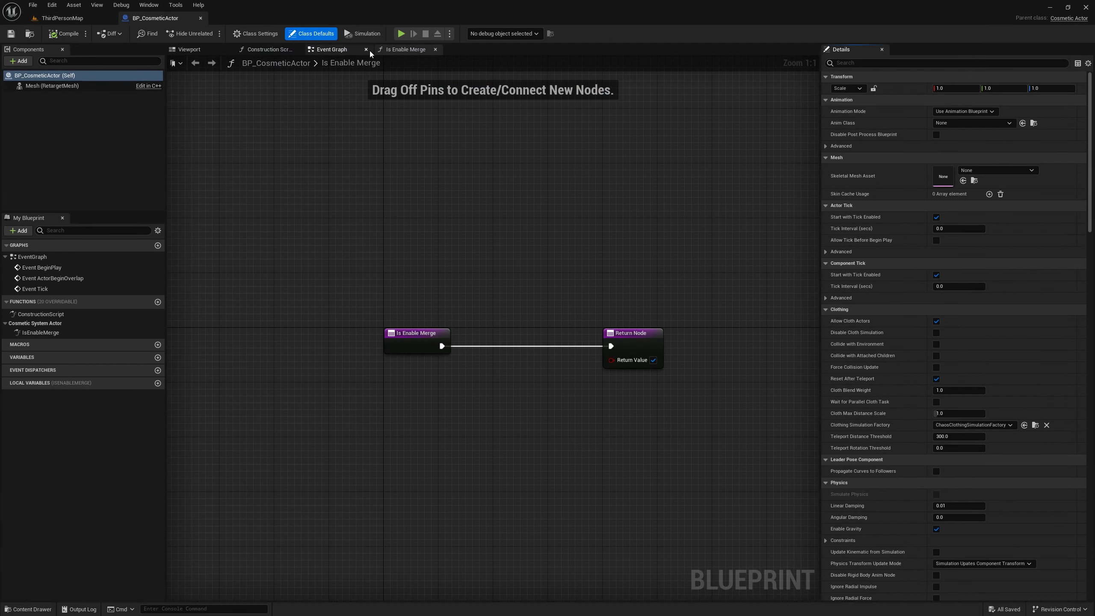
middle_click(405, 51)
right_click_drag(330, 128, 503, 238)
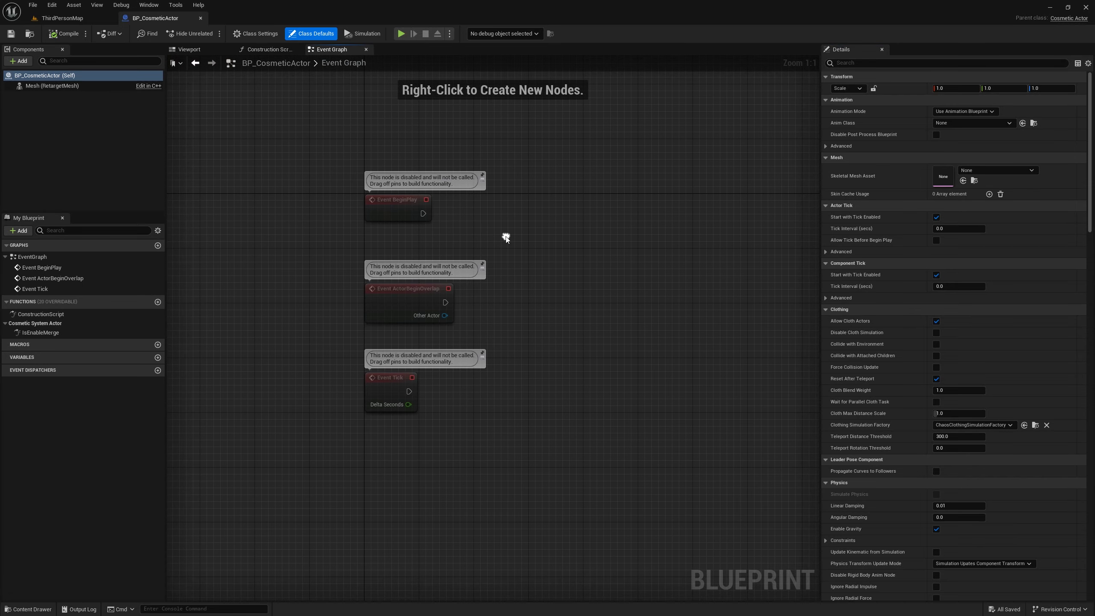
left_click(80, 89)
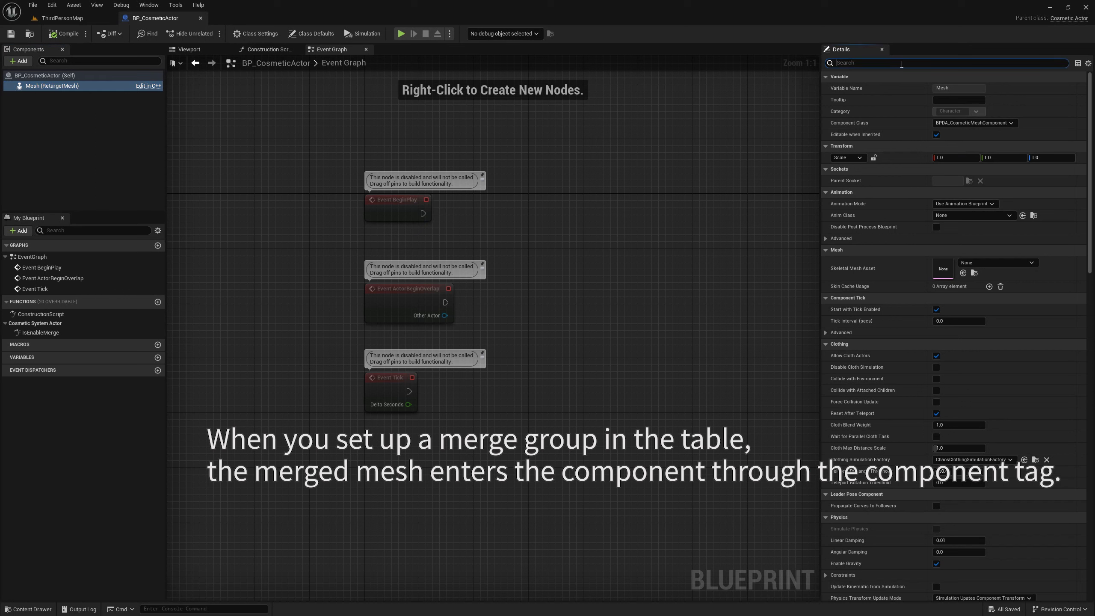
type("tag")
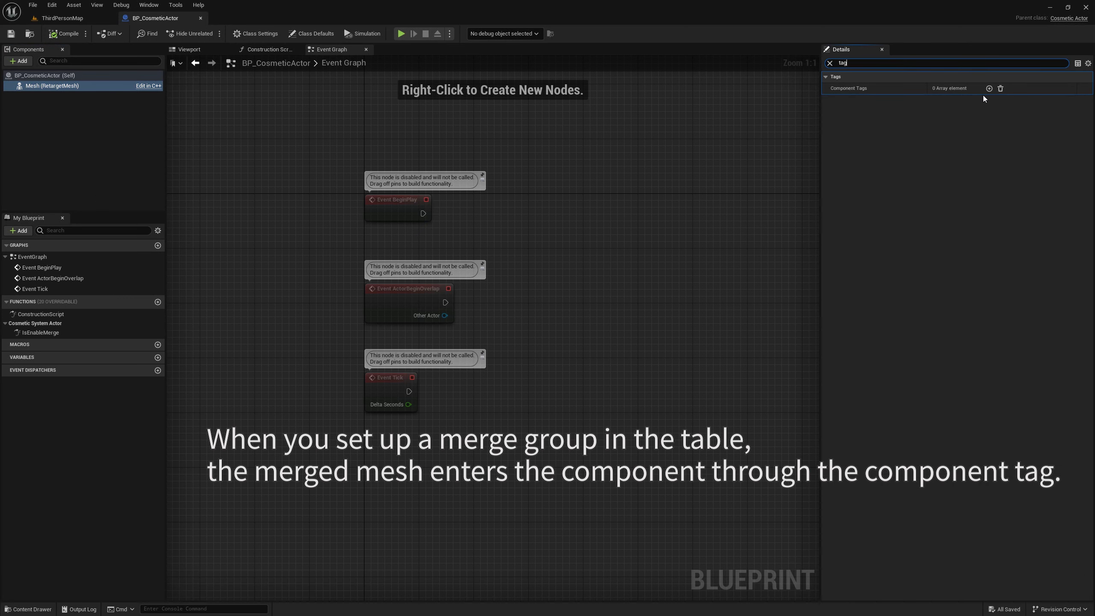
left_click(989, 89)
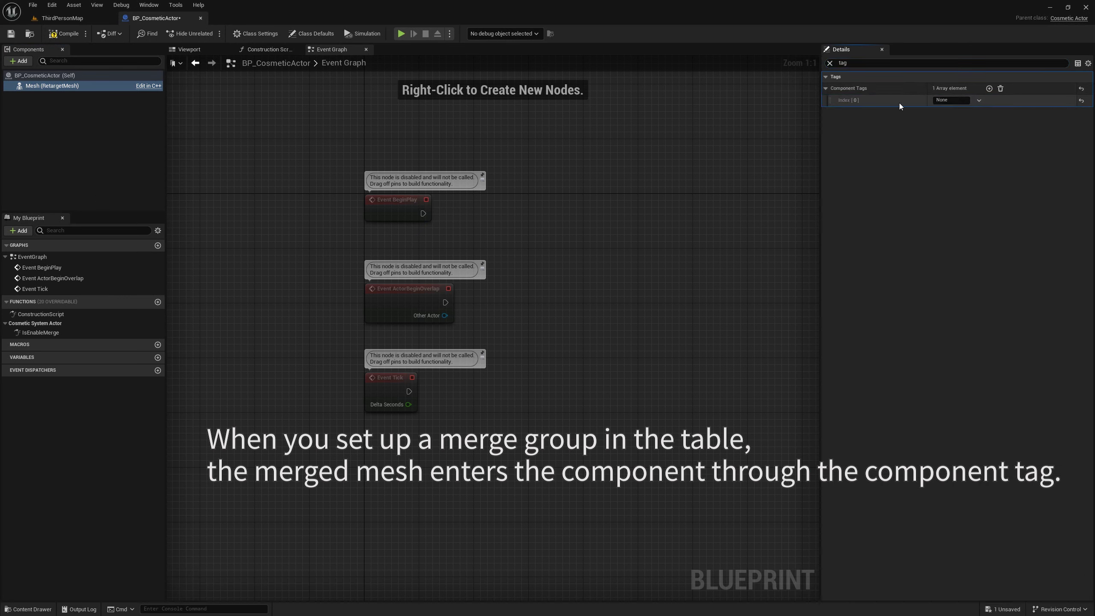
left_click(62, 18)
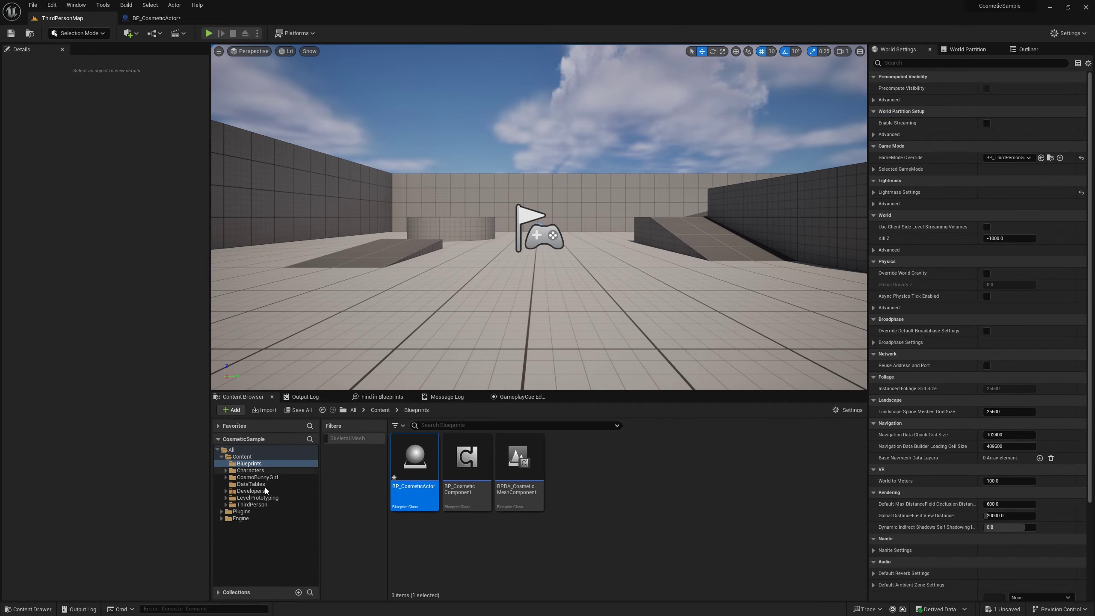
- Copy the MergeTargetRoot value from the DT_CosmeticBodyPart data table and close it
left_click(254, 483)
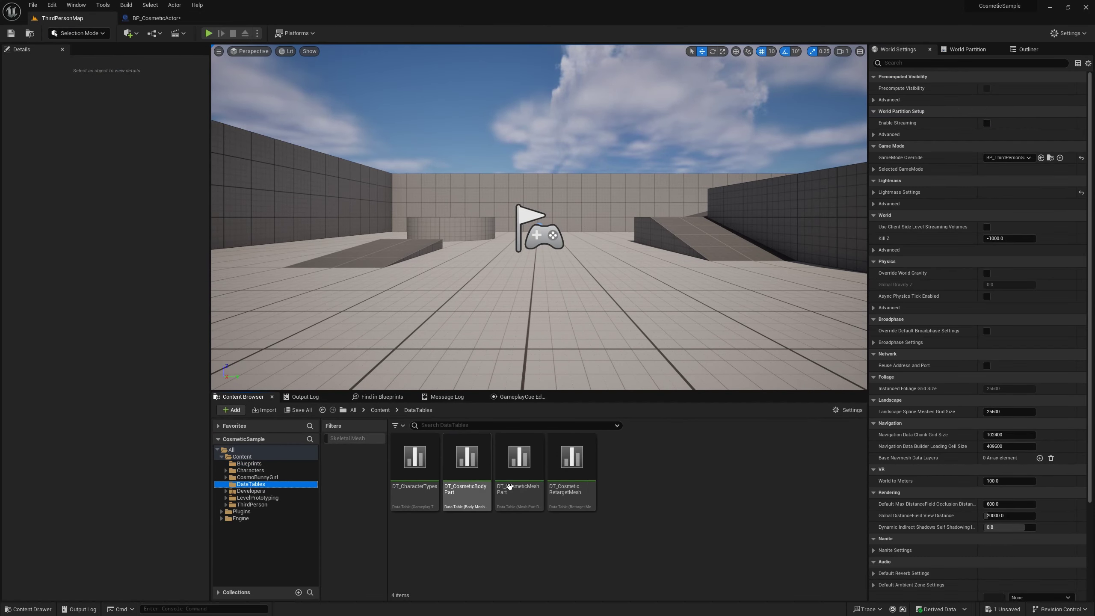
left_click(506, 510)
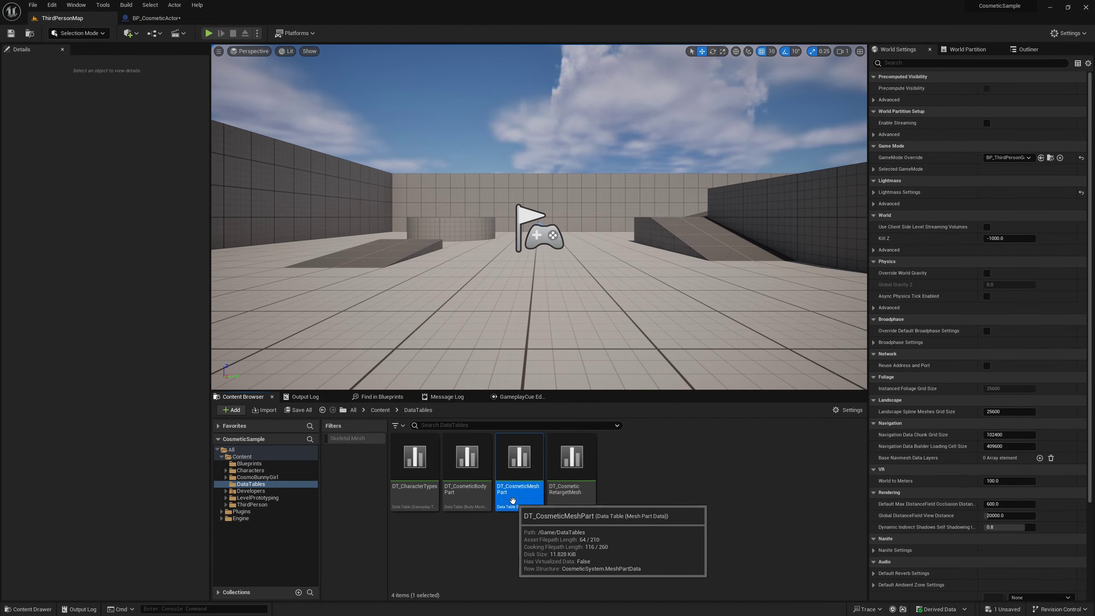
double_click(476, 497)
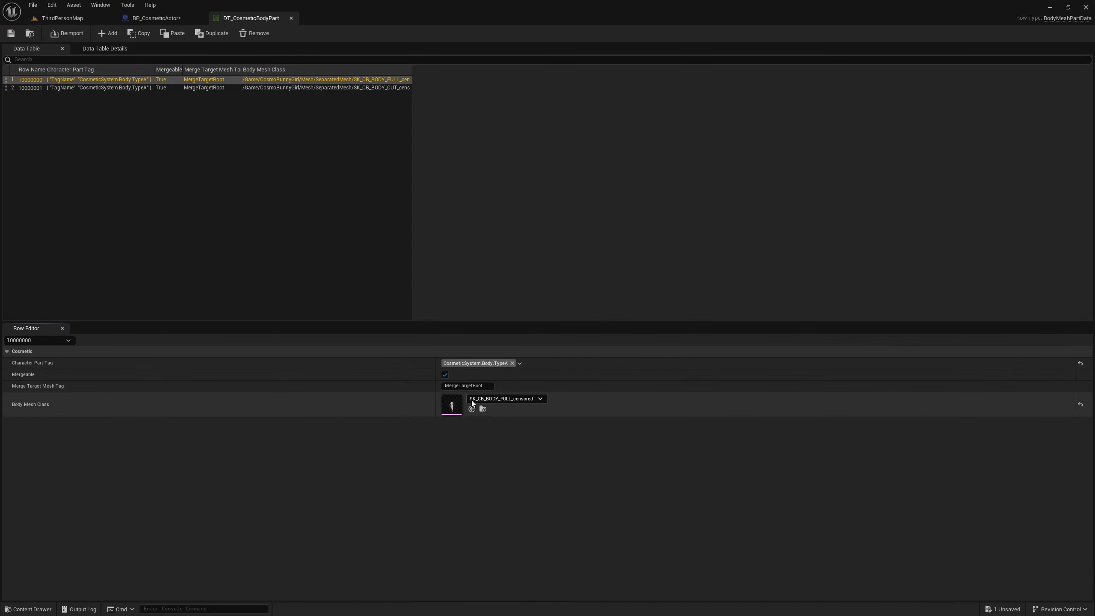
left_click(453, 452)
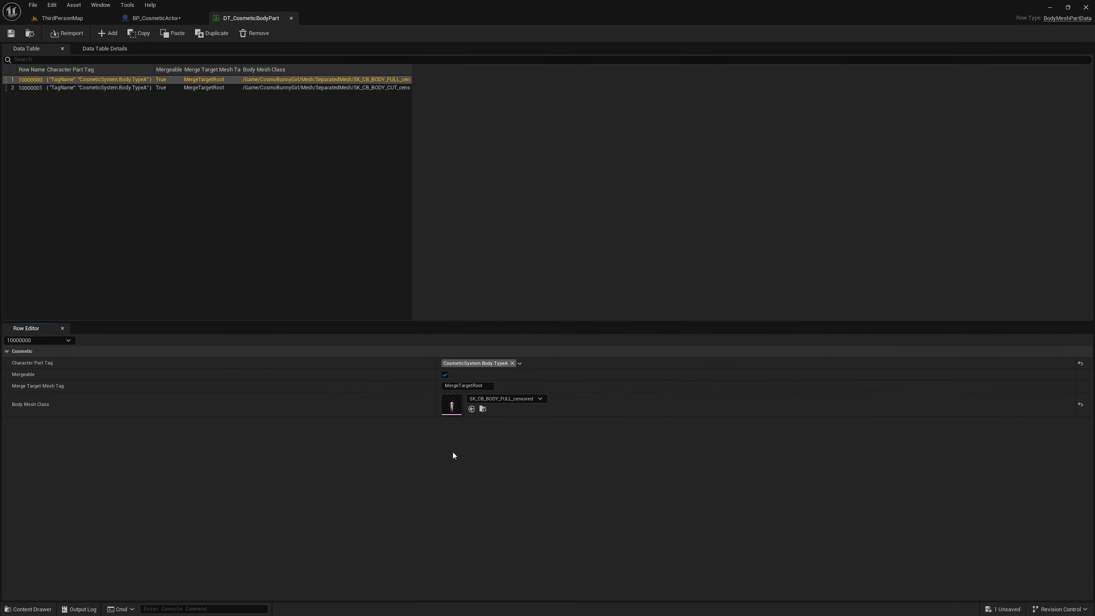
middle_click(249, 16)
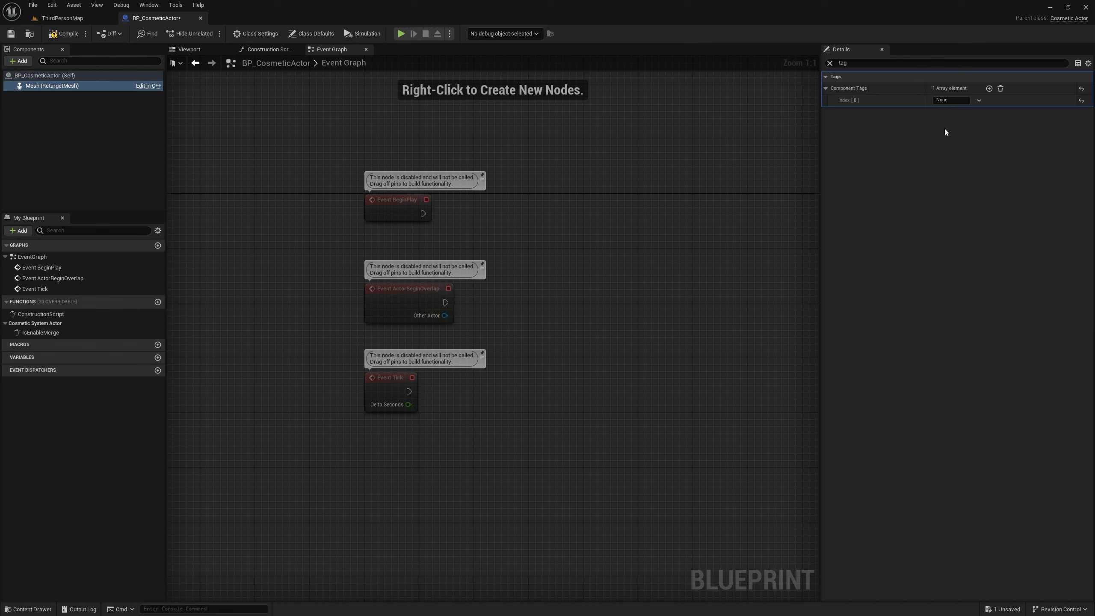
- Paste MergeTargetRoot into the Mesh component tag, compile and save, then close BP_CosmeticActor
type("MergeTargetRoot")
left_click(76, 34)
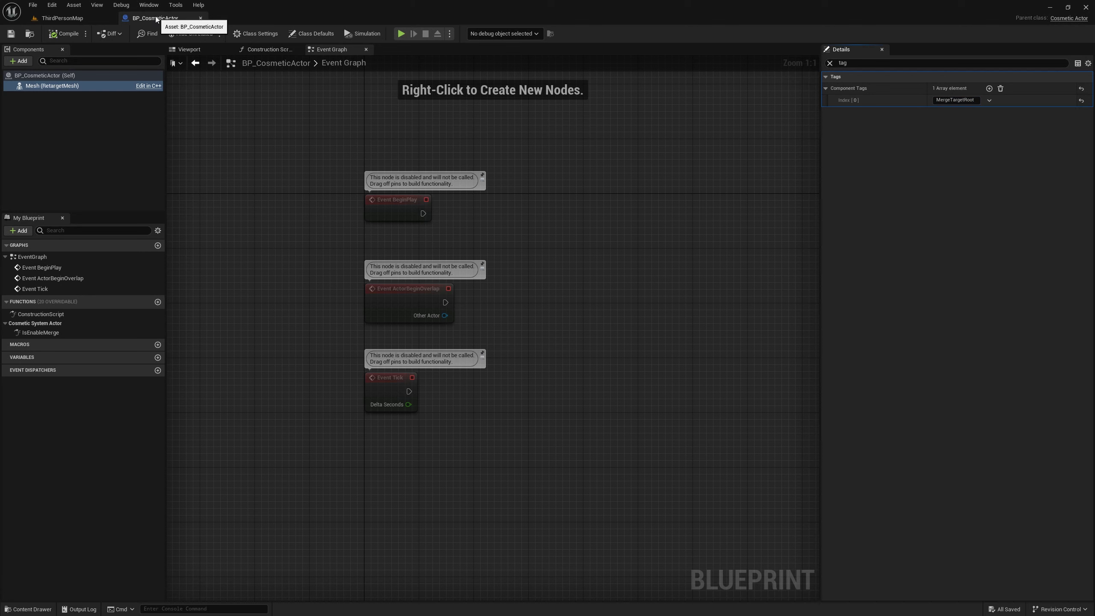
left_click(830, 63)
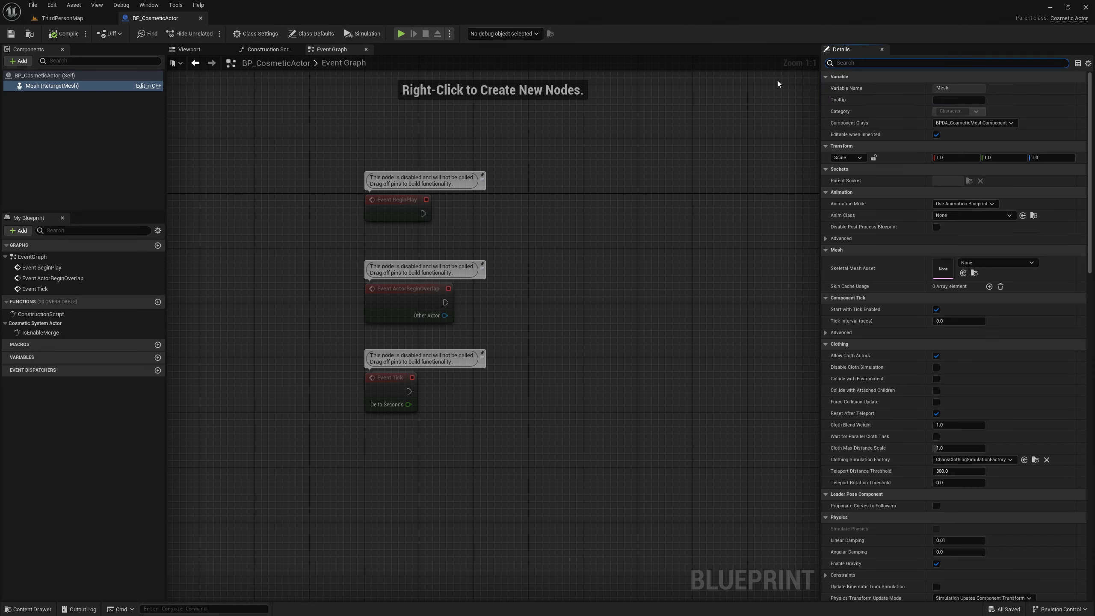
left_click(201, 18)
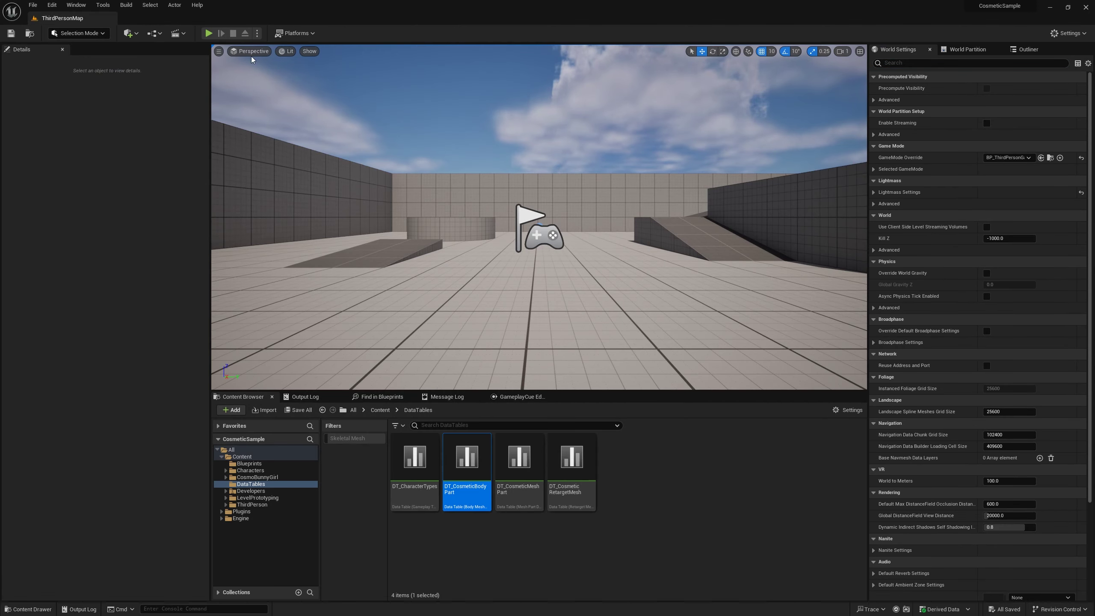
- Play the level, run the merged character around with WASD, then eject with F8
left_click(209, 34)
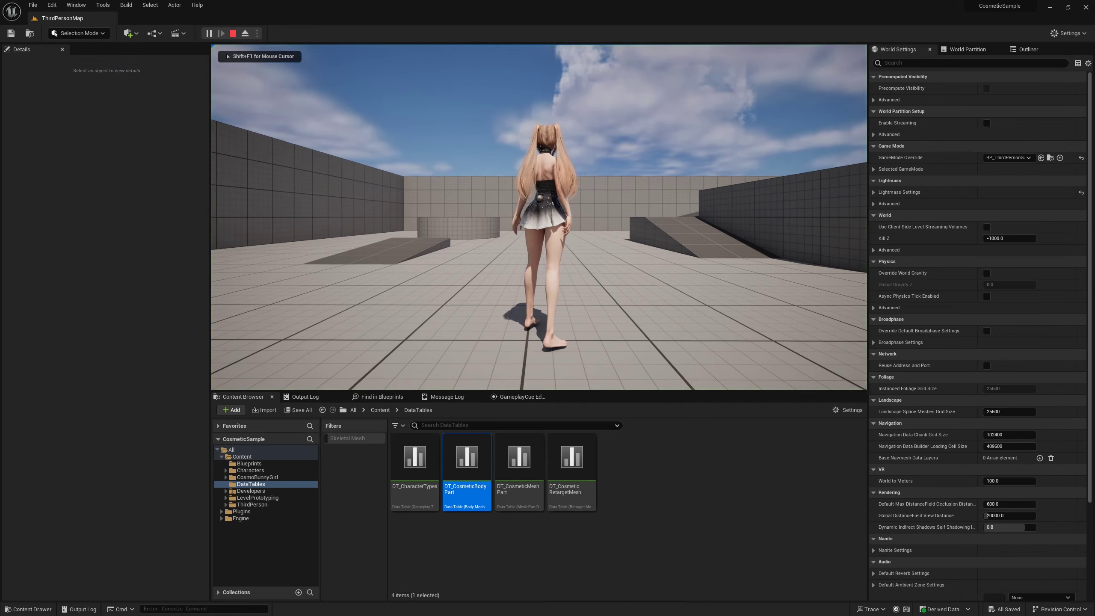
key("a")
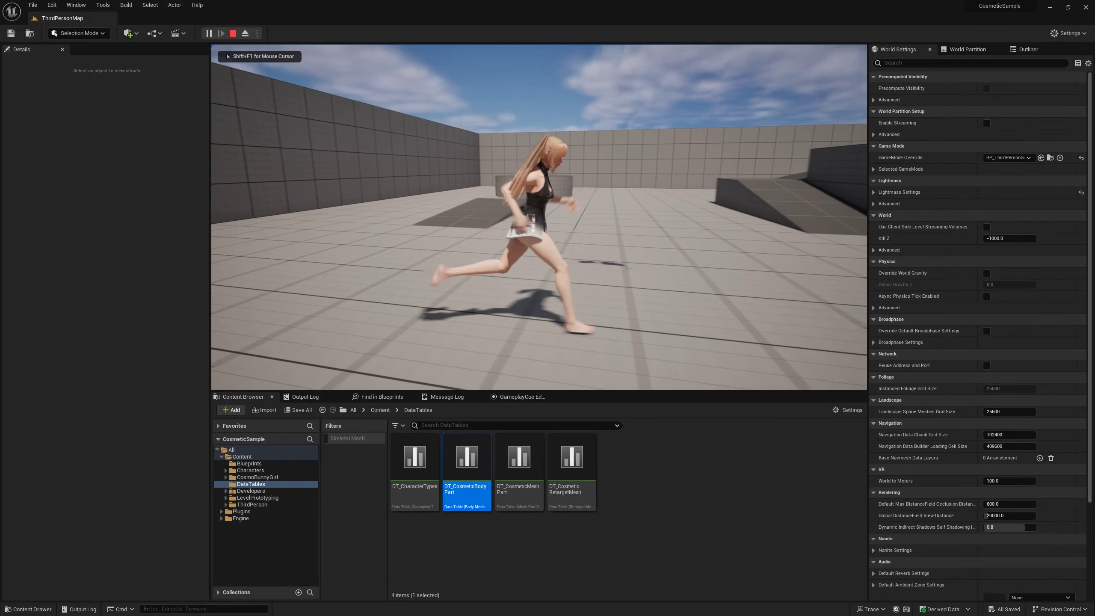
key("s")
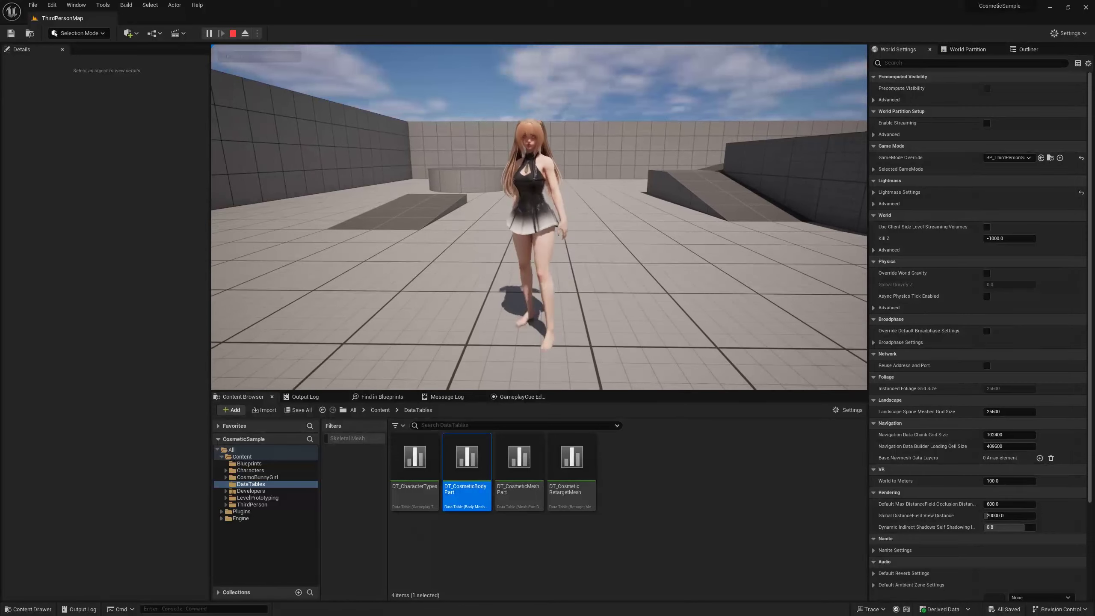
key("a")
key("d")
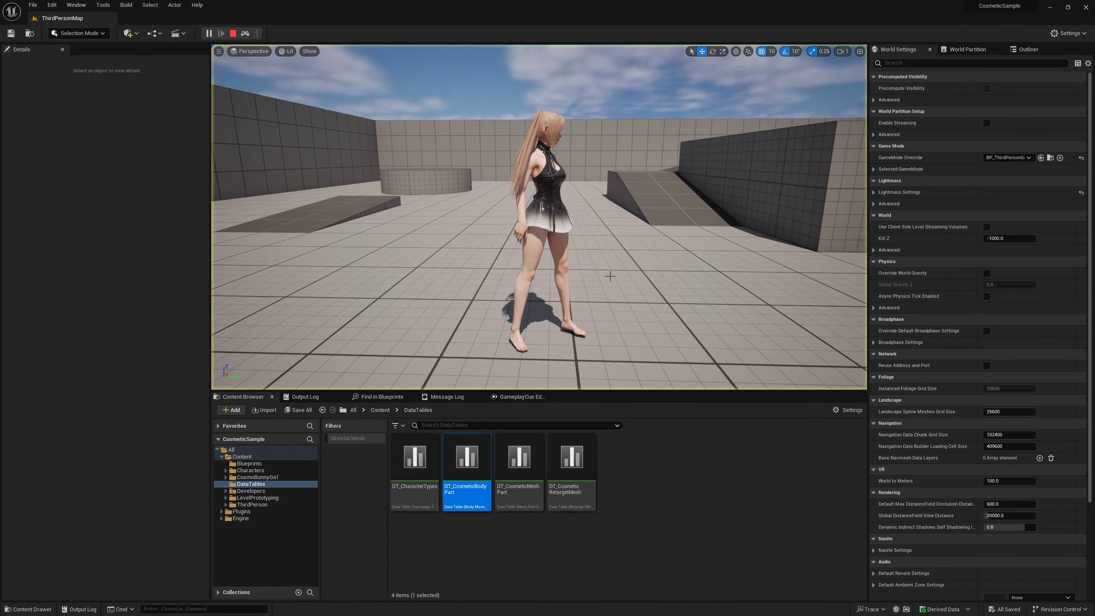
key("F8")
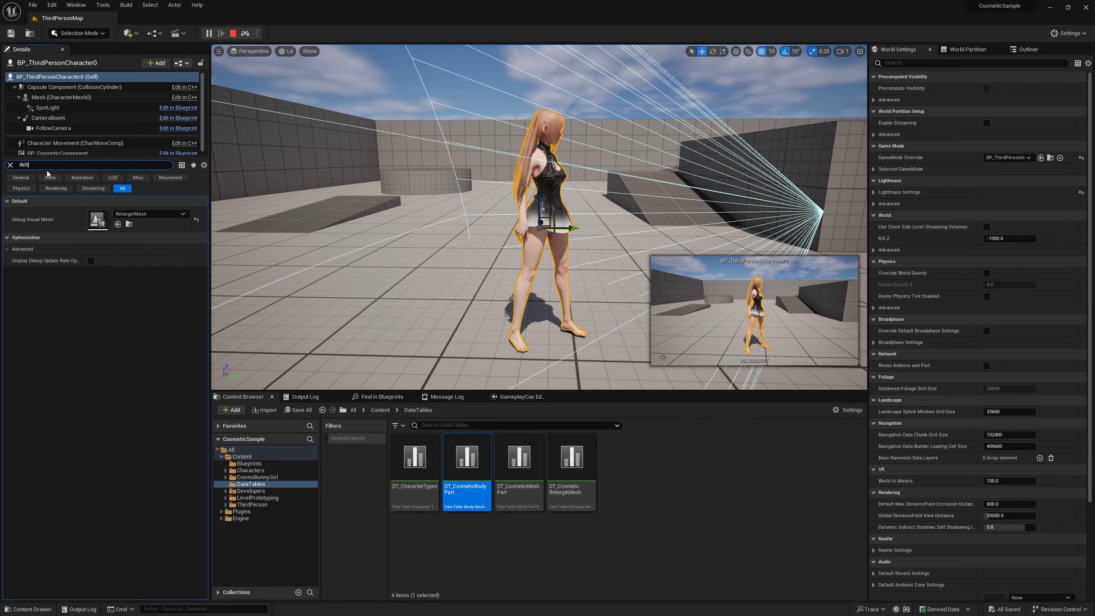
- Inspect RetargetMesh and its merged SkeletalMesh_0 of the dressed character, close both, and stop play
double_click(98, 219)
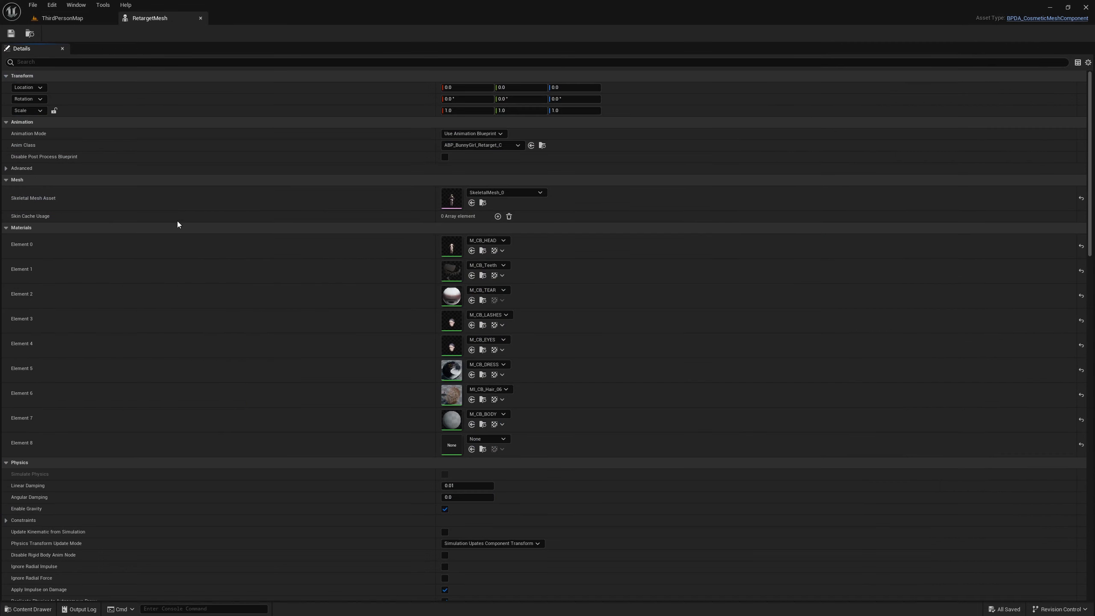
double_click(453, 199)
mouse_move(408, 329)
left_mouse_down()
mouse_move(483, 302)
mouse_move(326, 235)
left_mouse_up()
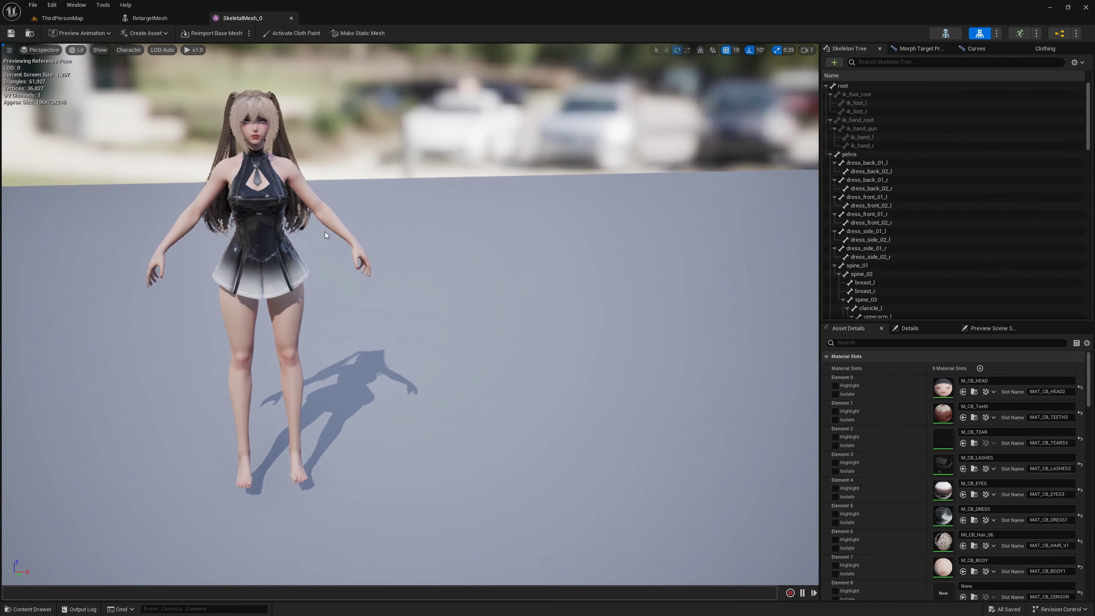
middle_click(255, 18)
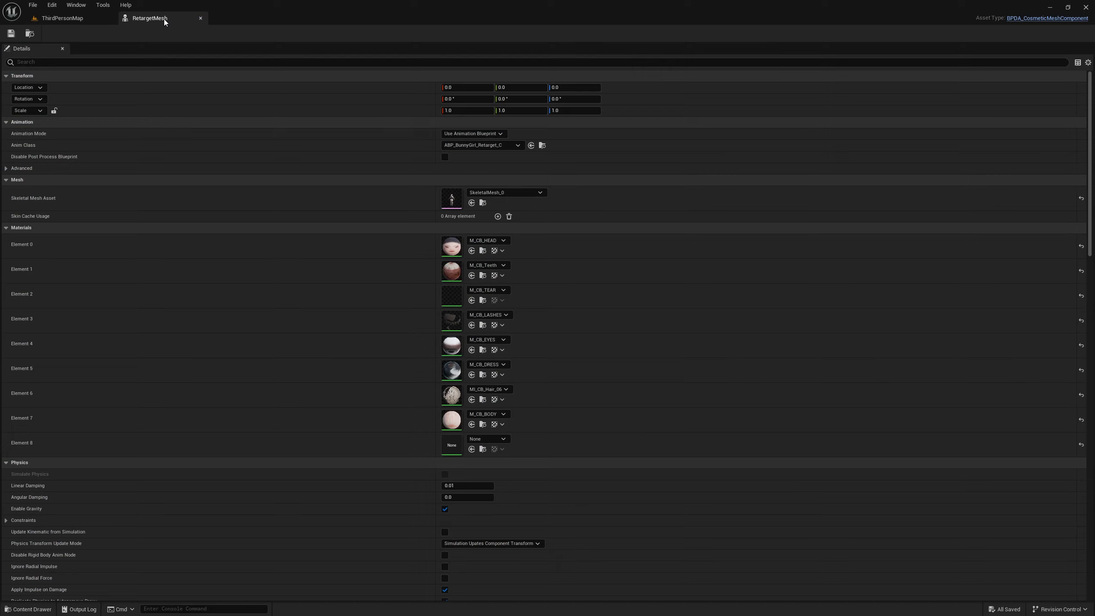
middle_click(164, 19)
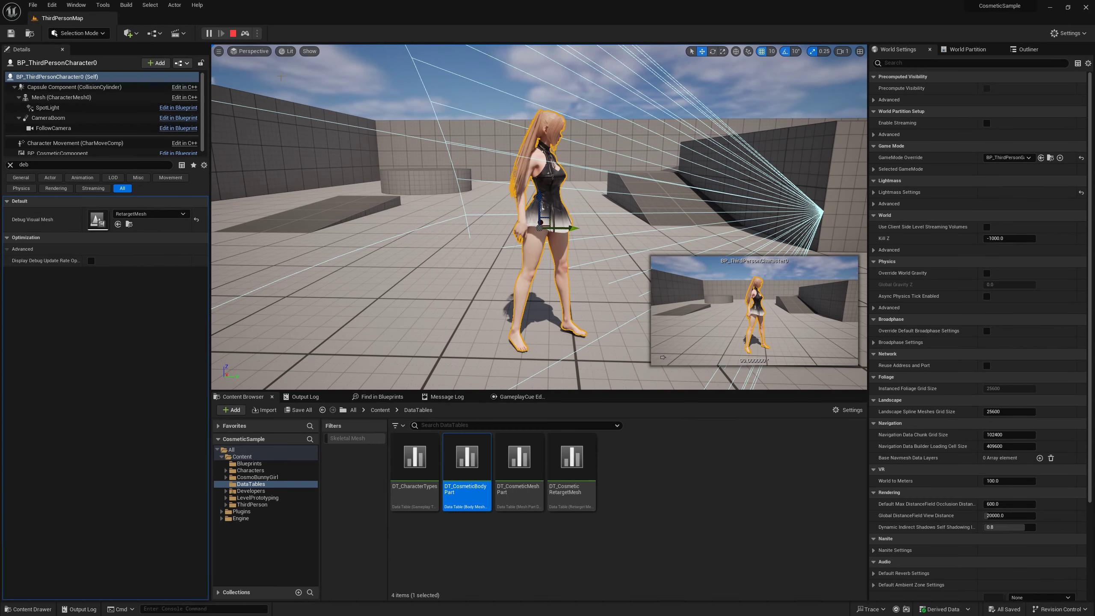
left_click(231, 31)
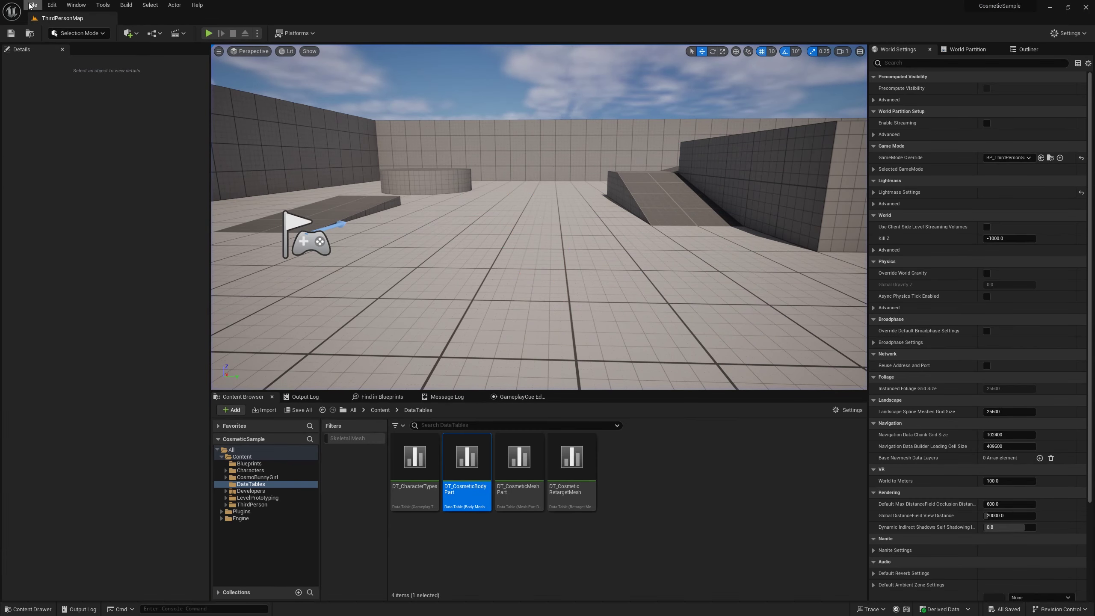
- Change Project Settings' Shadow Map Method from Virtual Shadow Maps to Shadow Maps, then close it
left_click(49, 5)
left_click(82, 128)
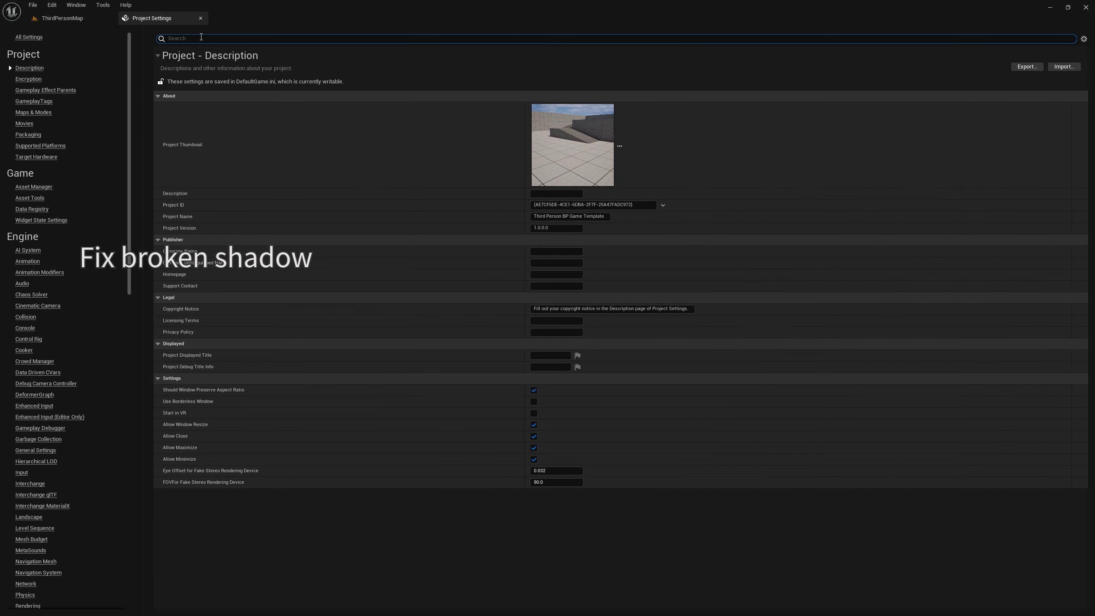
type("virtua")
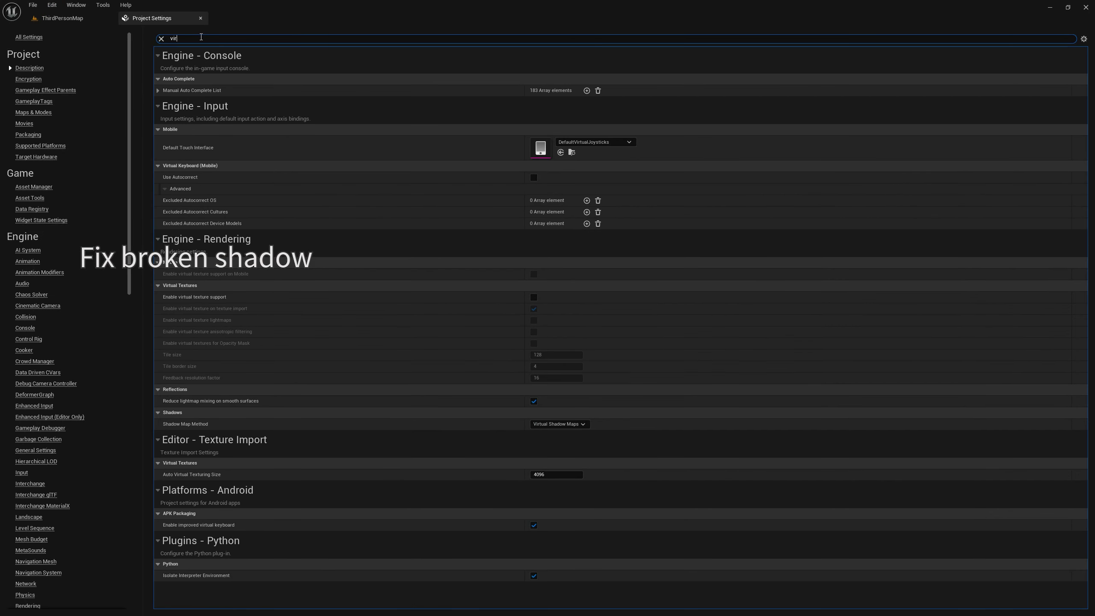
type("l")
left_click(560, 401)
left_click(546, 409)
left_click(162, 38)
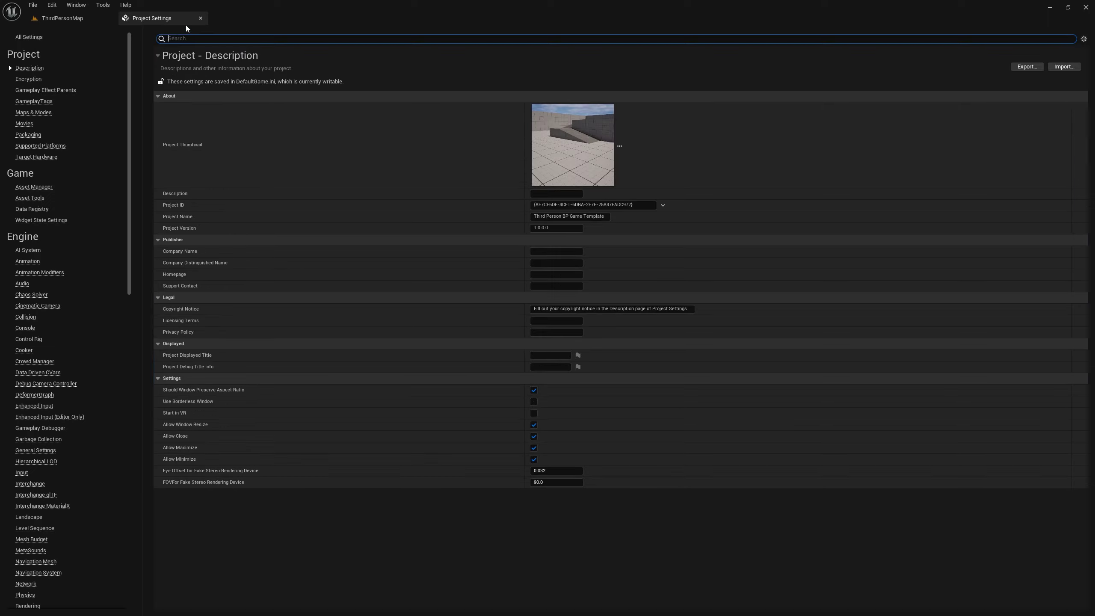
left_click(201, 17)
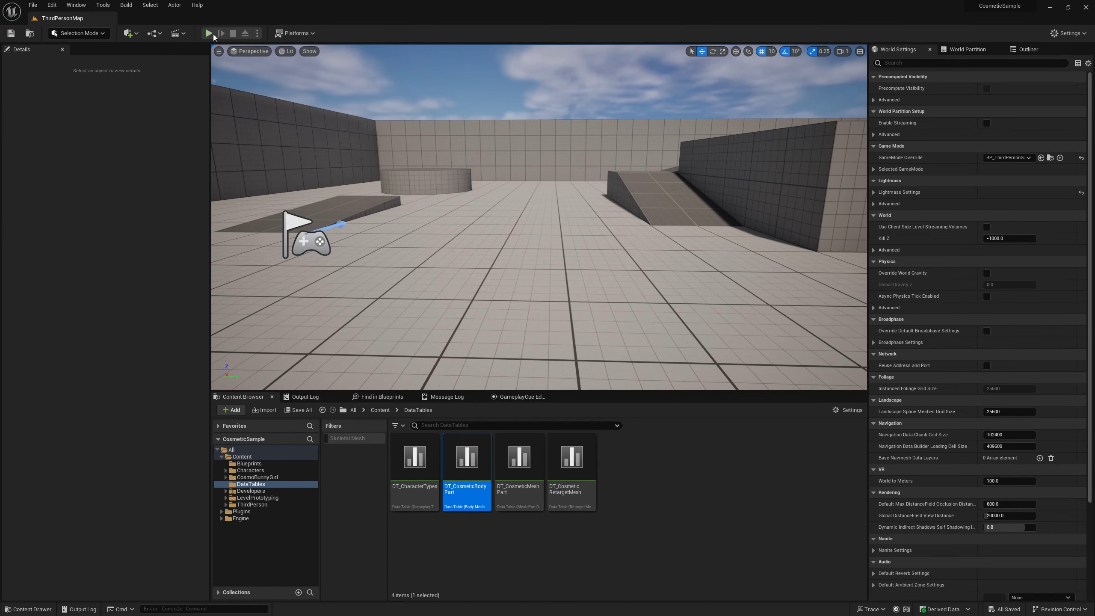
- Play the level, run the character forward with W and jump with Space to check its shadow
left_click(212, 34)
left_click(226, 53)
key("w")
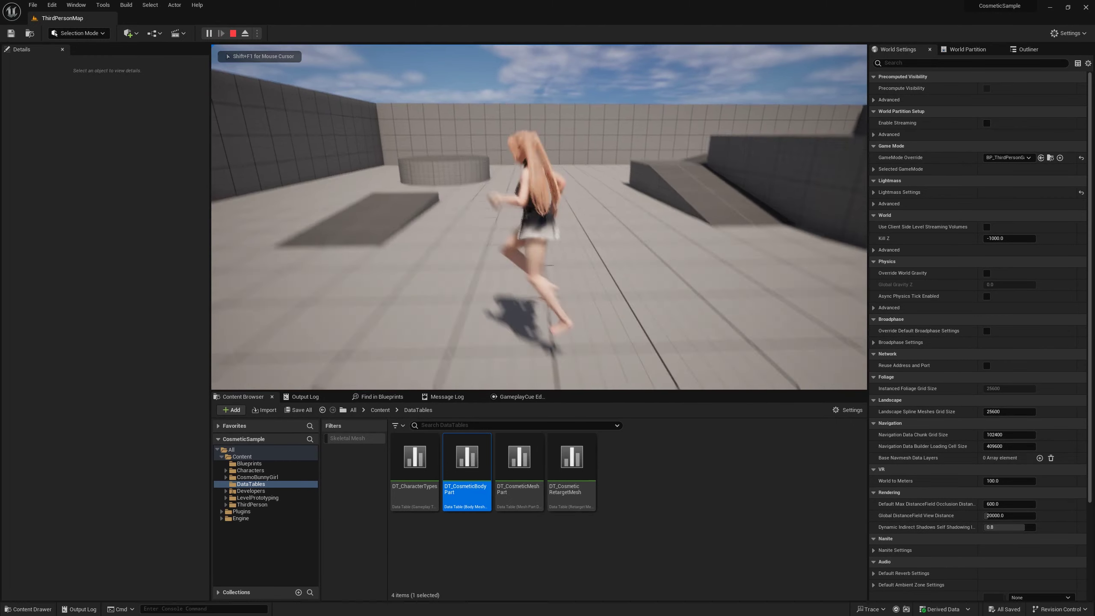
key("space")
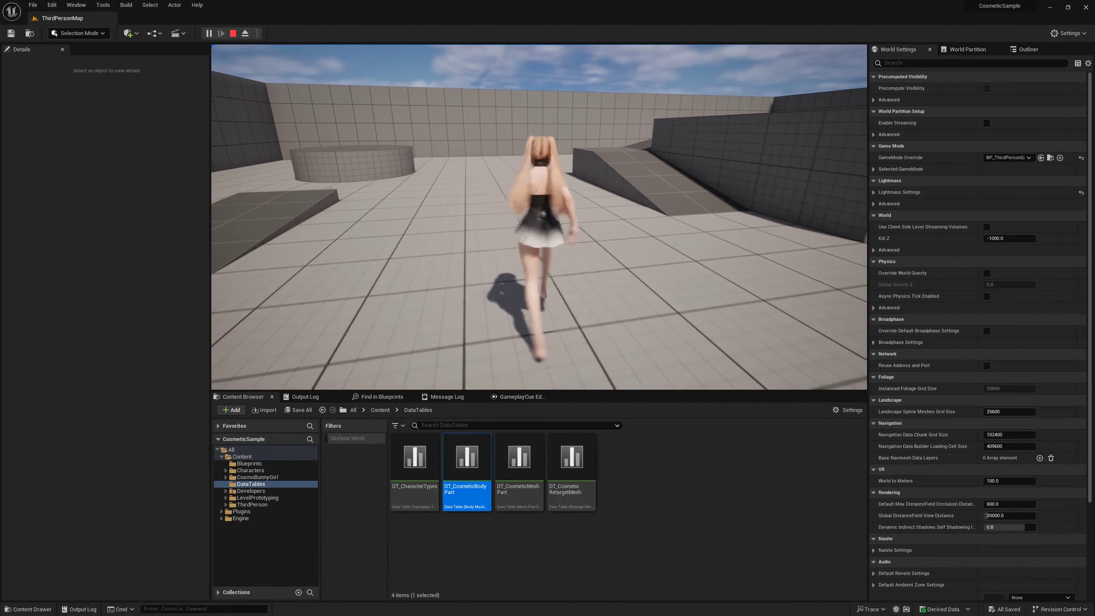